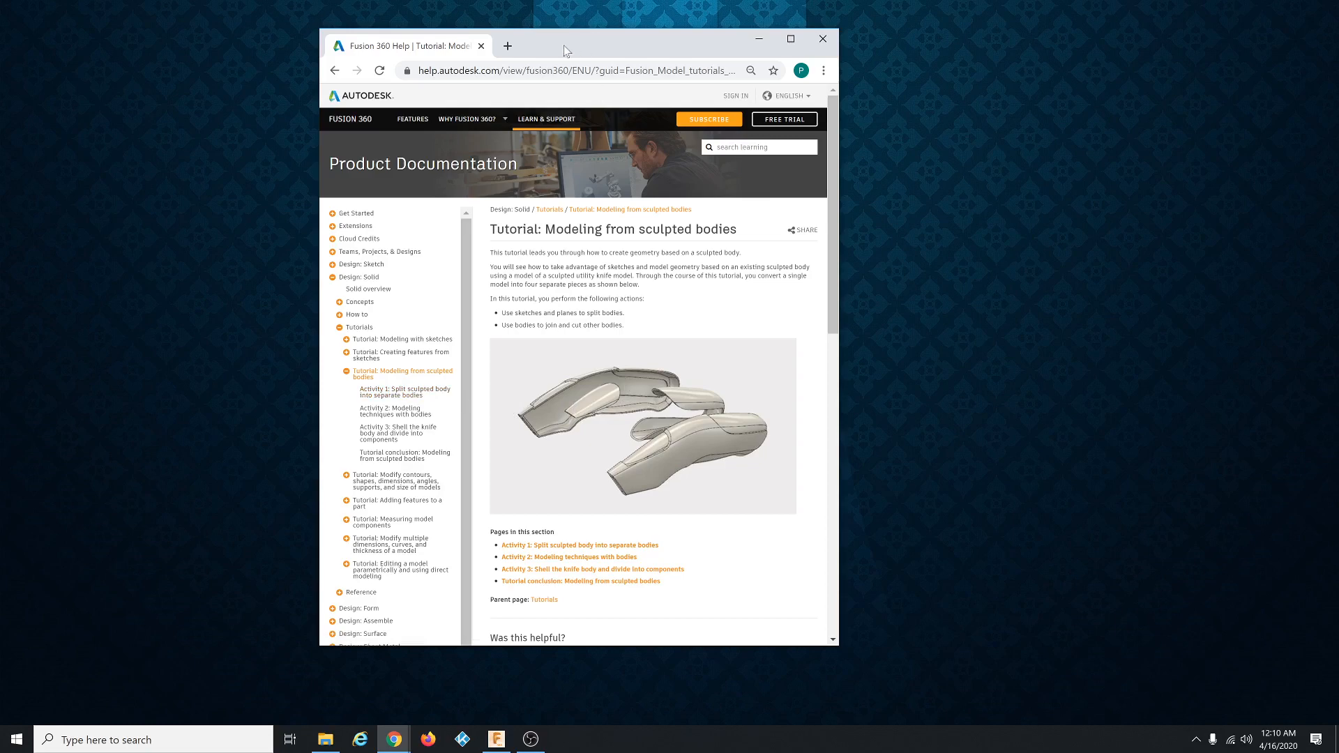
# Switch to Fusion 360 and open the 04_model_from_sculpted_body design from the Basic Training samples' 04 - Modeling folder.
pyautogui.moveTo(563, 45); pyautogui.dragTo(1338, 161)
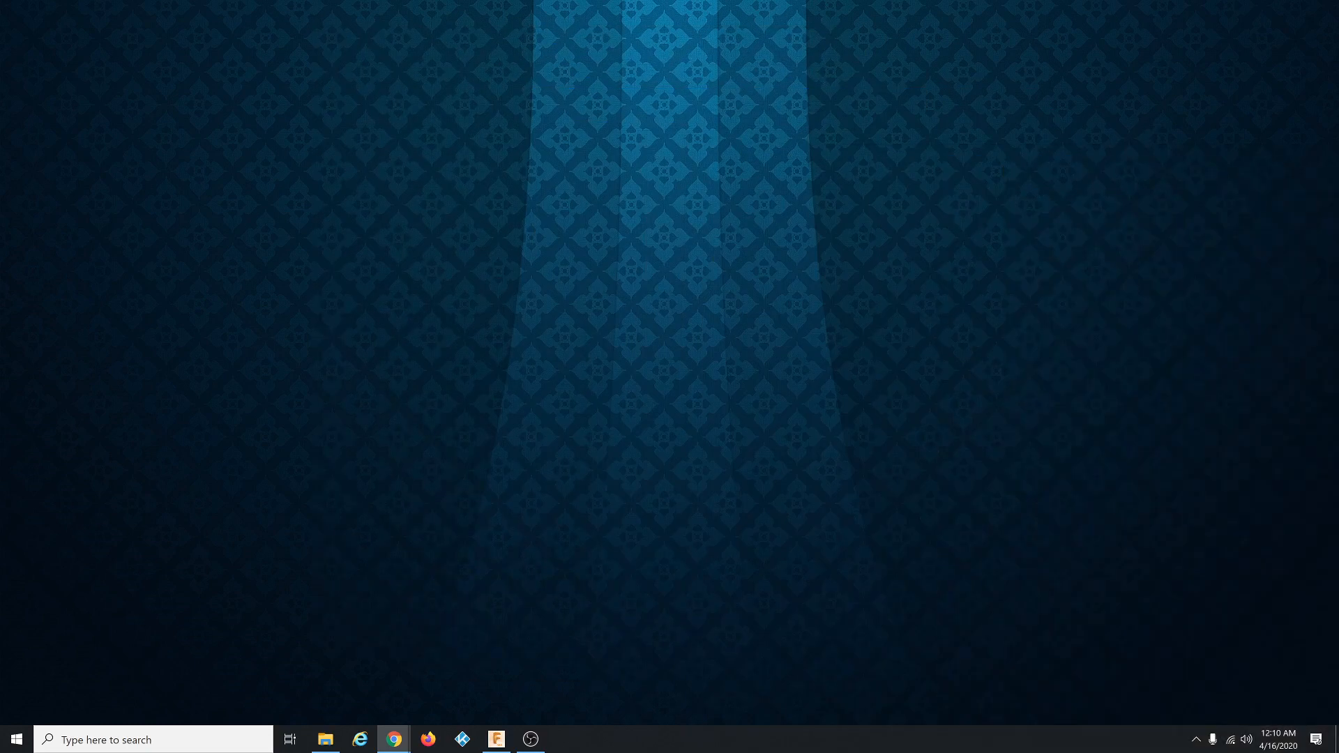
pyautogui.click(496, 740)
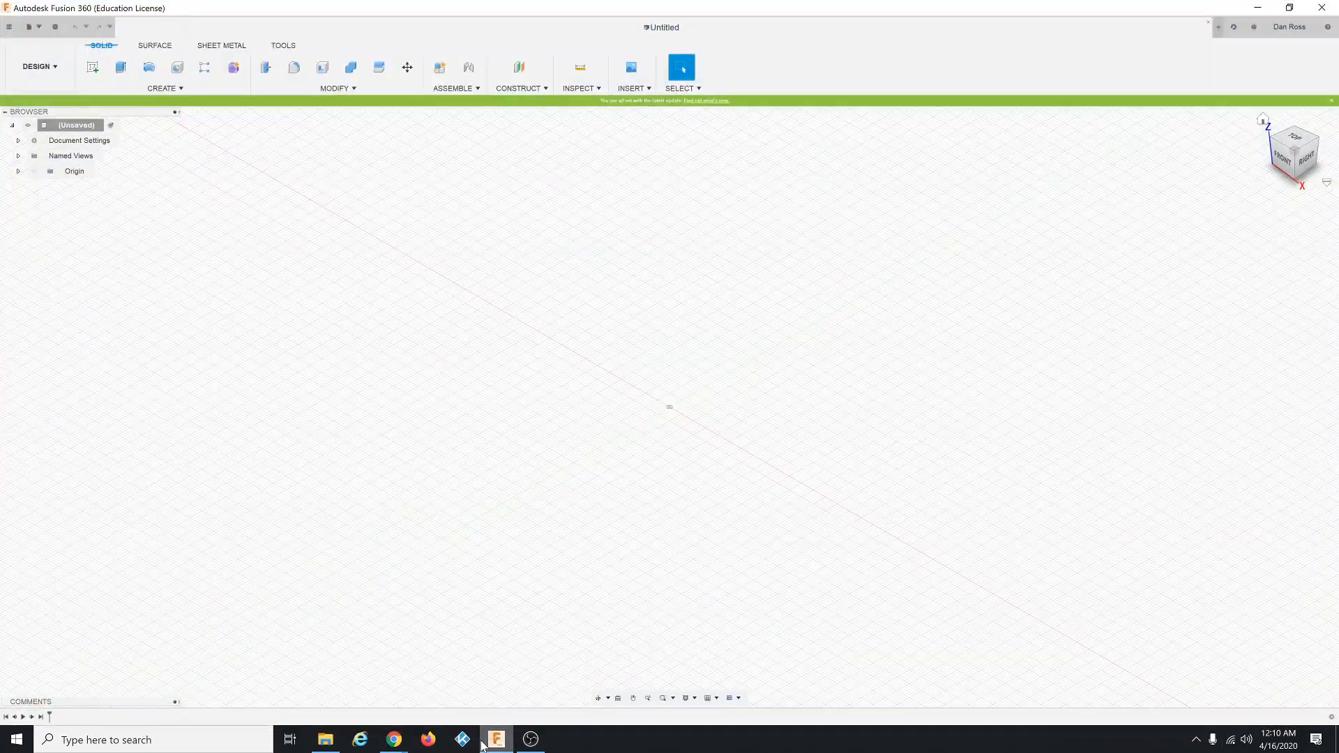
pyautogui.click(10, 28)
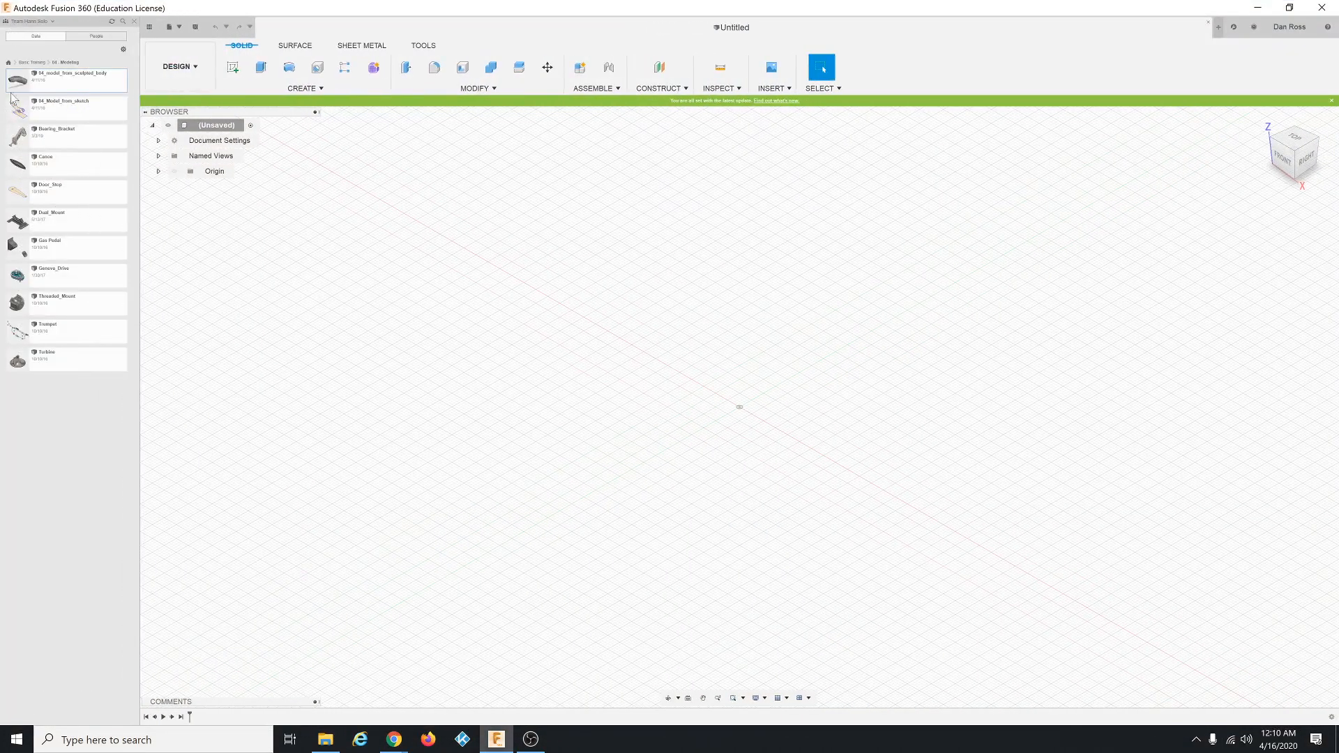
pyautogui.click(8, 63)
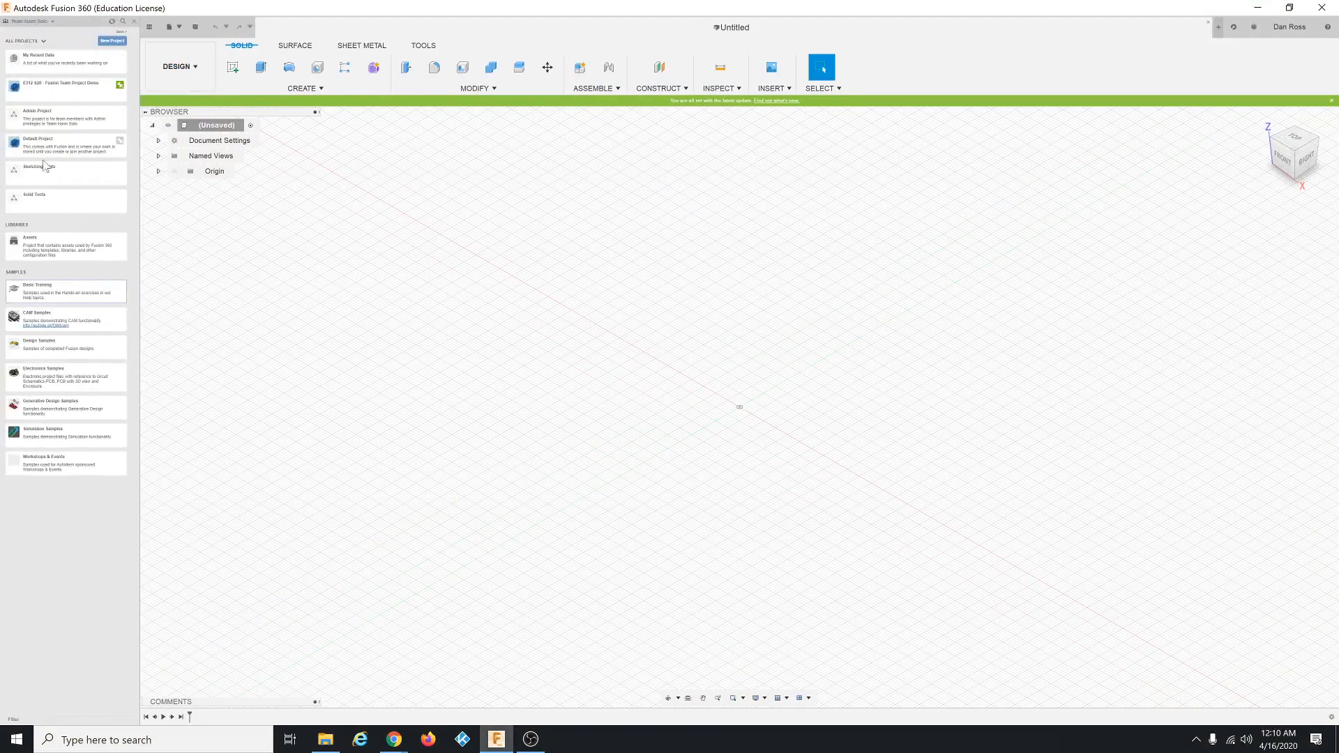
pyautogui.click(67, 295)
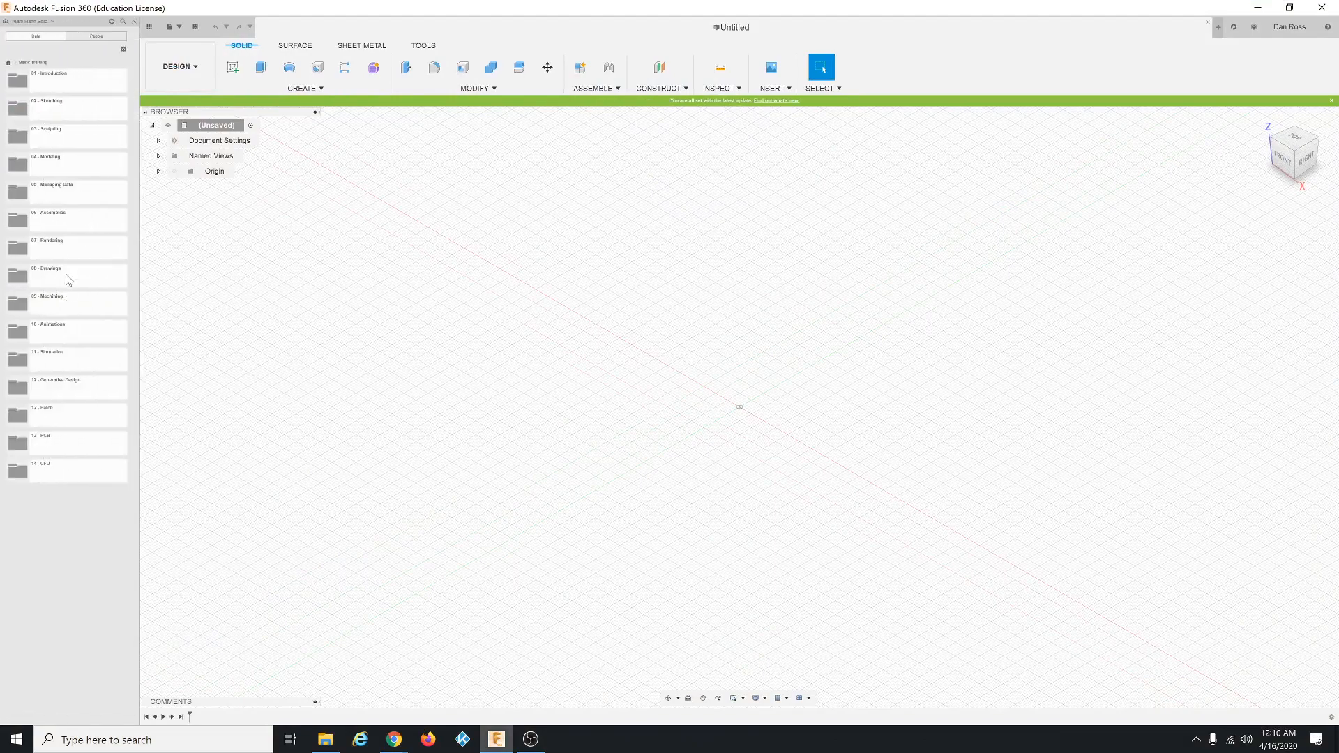
pyautogui.click(68, 165)
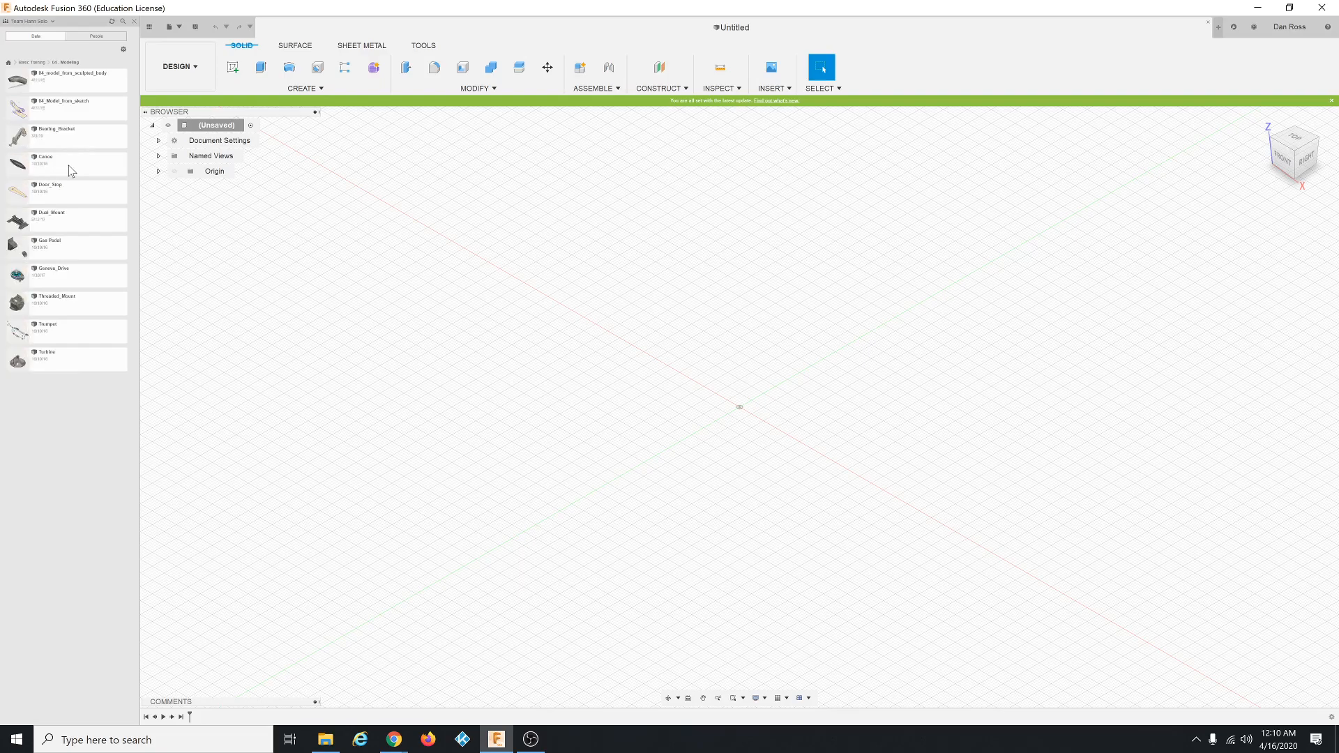
pyautogui.doubleClick(77, 87)
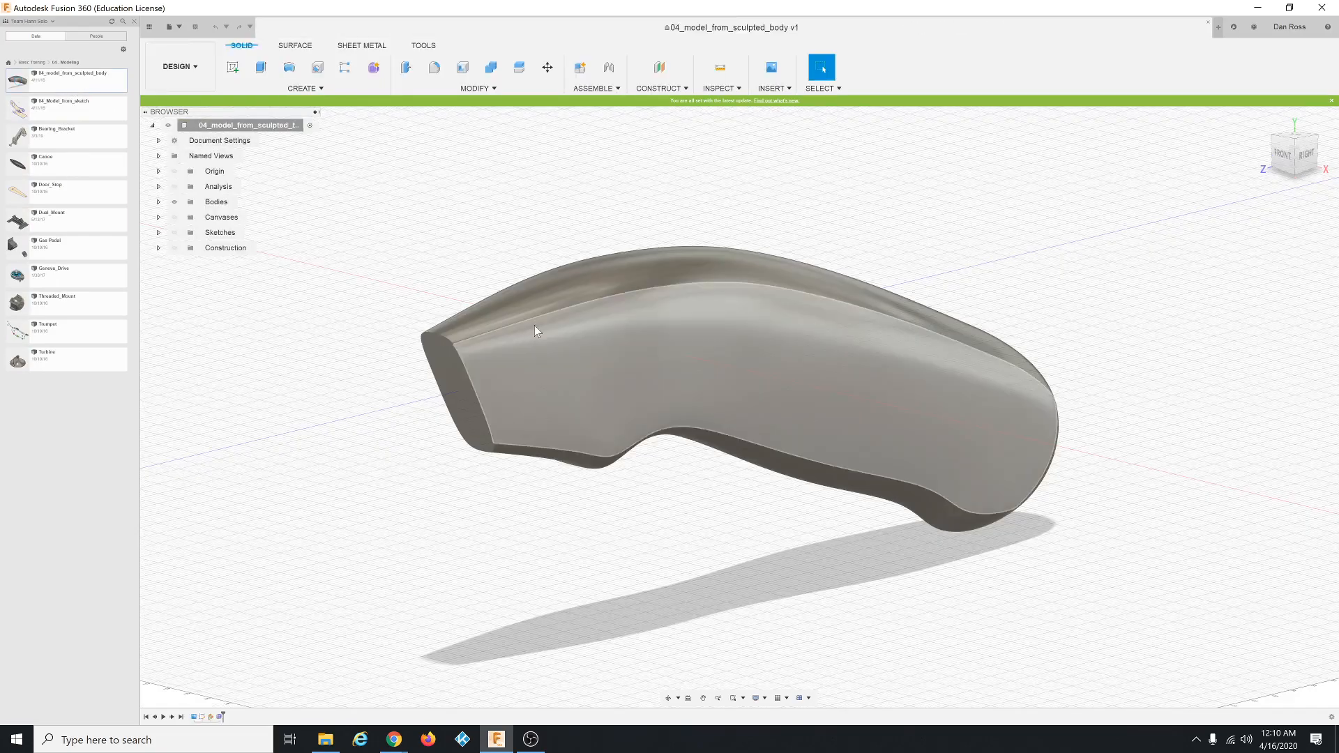
# Make the Layout Sketch visible on the sculpted knife body and check its arcs from several angles.
pyautogui.click(158, 233)
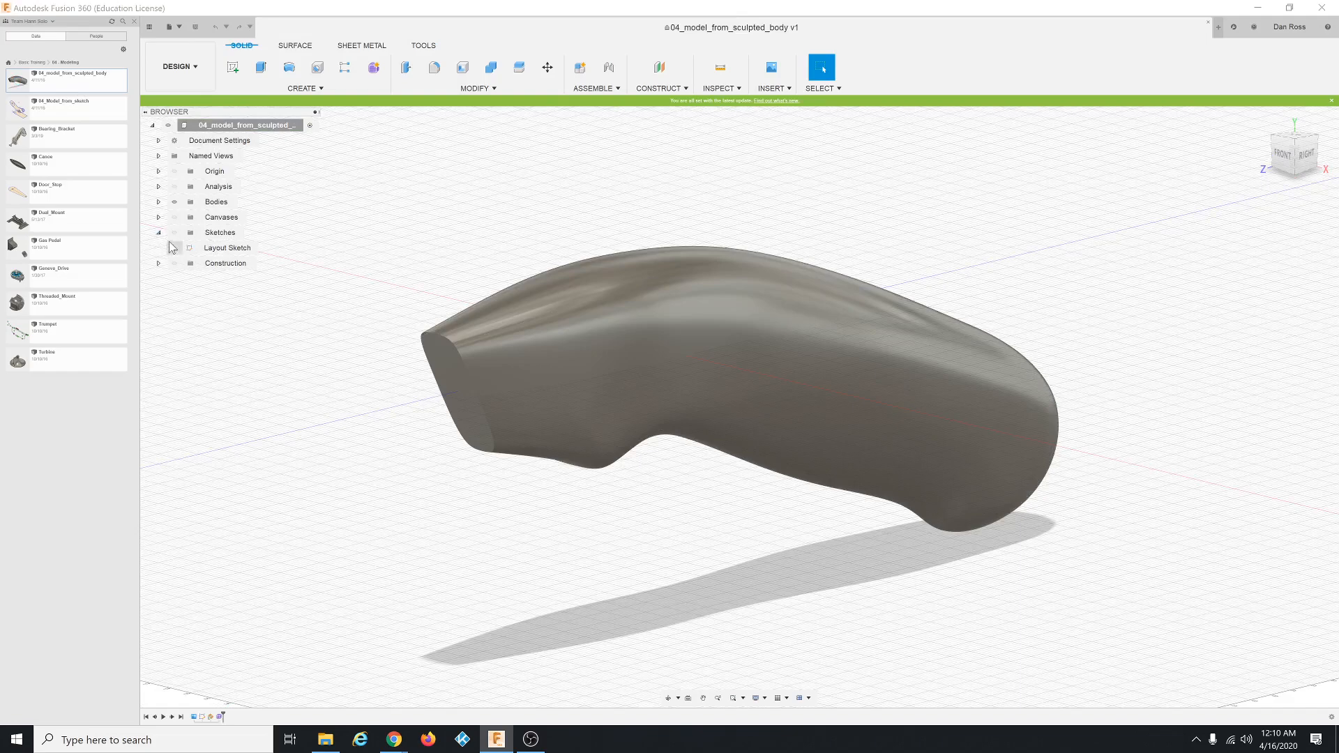
pyautogui.click(175, 248)
pyautogui.click(175, 233)
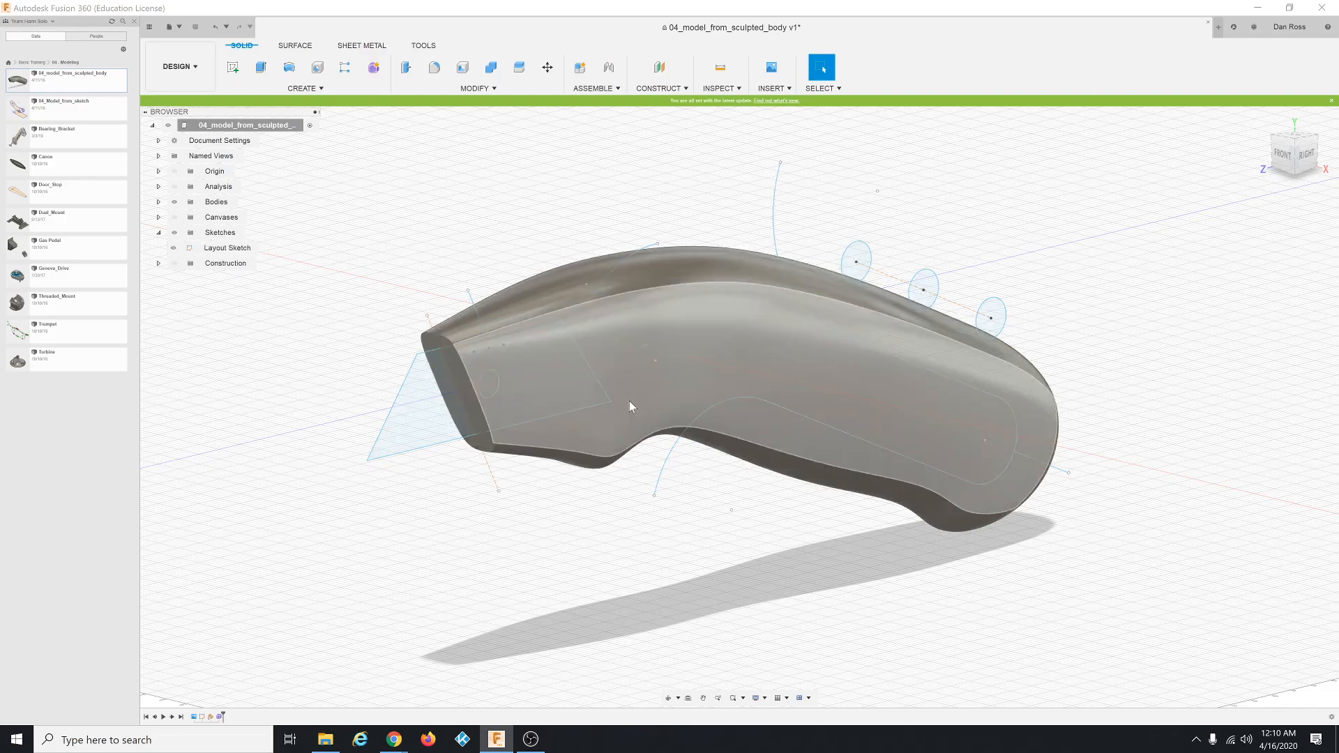
pyautogui.click(768, 218)
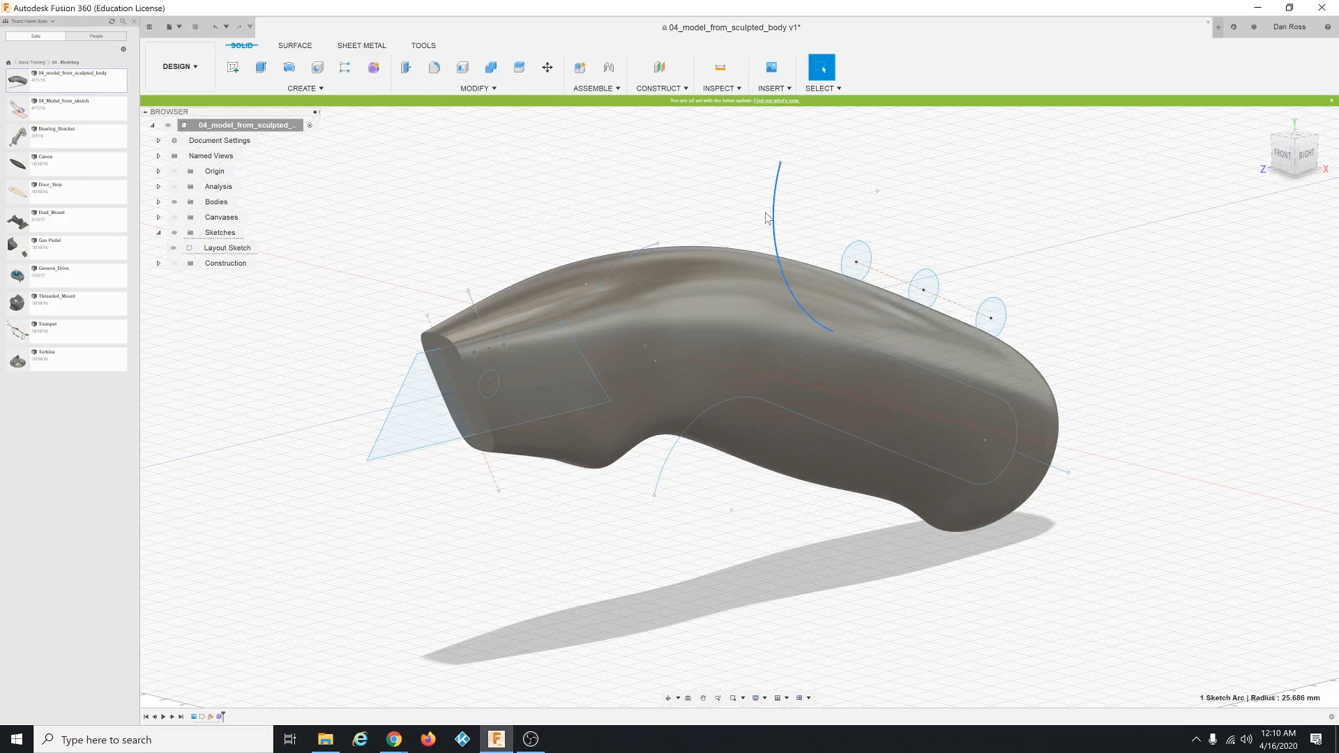
pyautogui.click(648, 250)
pyautogui.keyDown('shift'); pyautogui.moveTo(877, 292); pyautogui.dragTo(1130, 269, button='middle'); pyautogui.keyUp('shift')
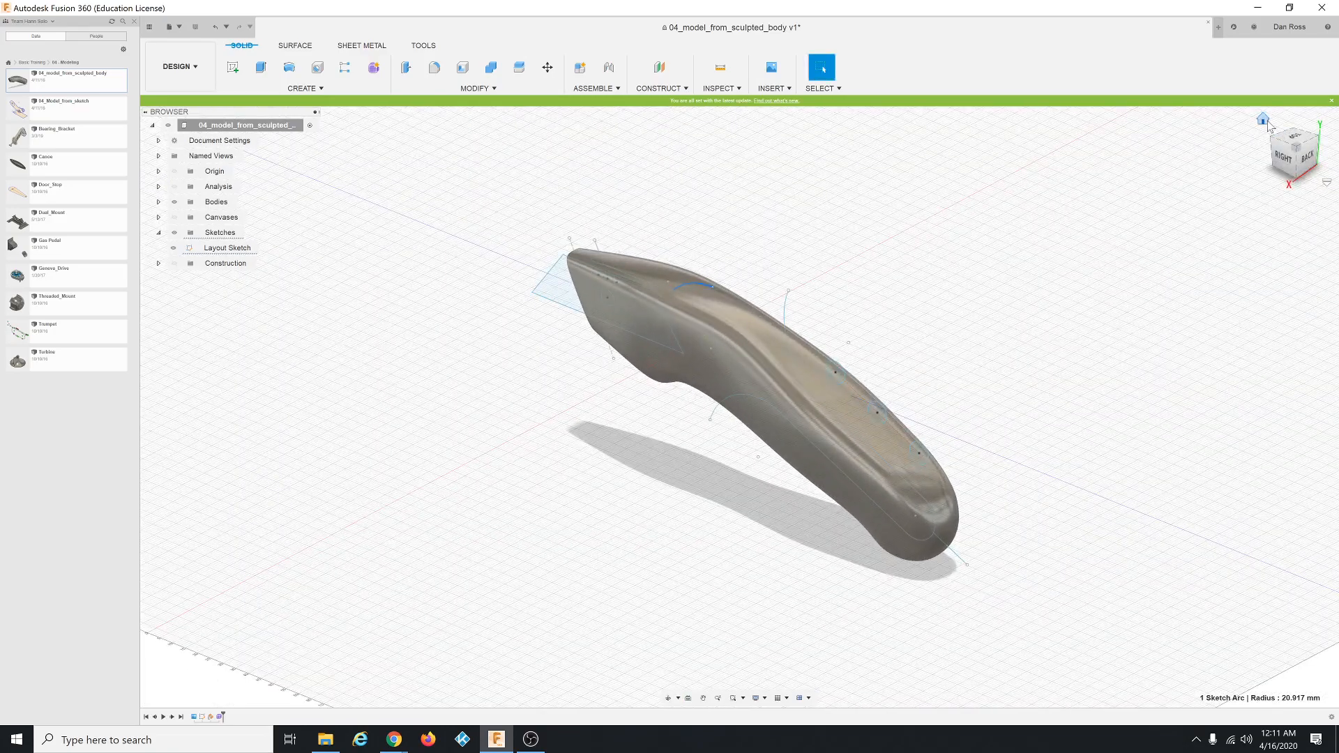
pyautogui.click(1287, 132)
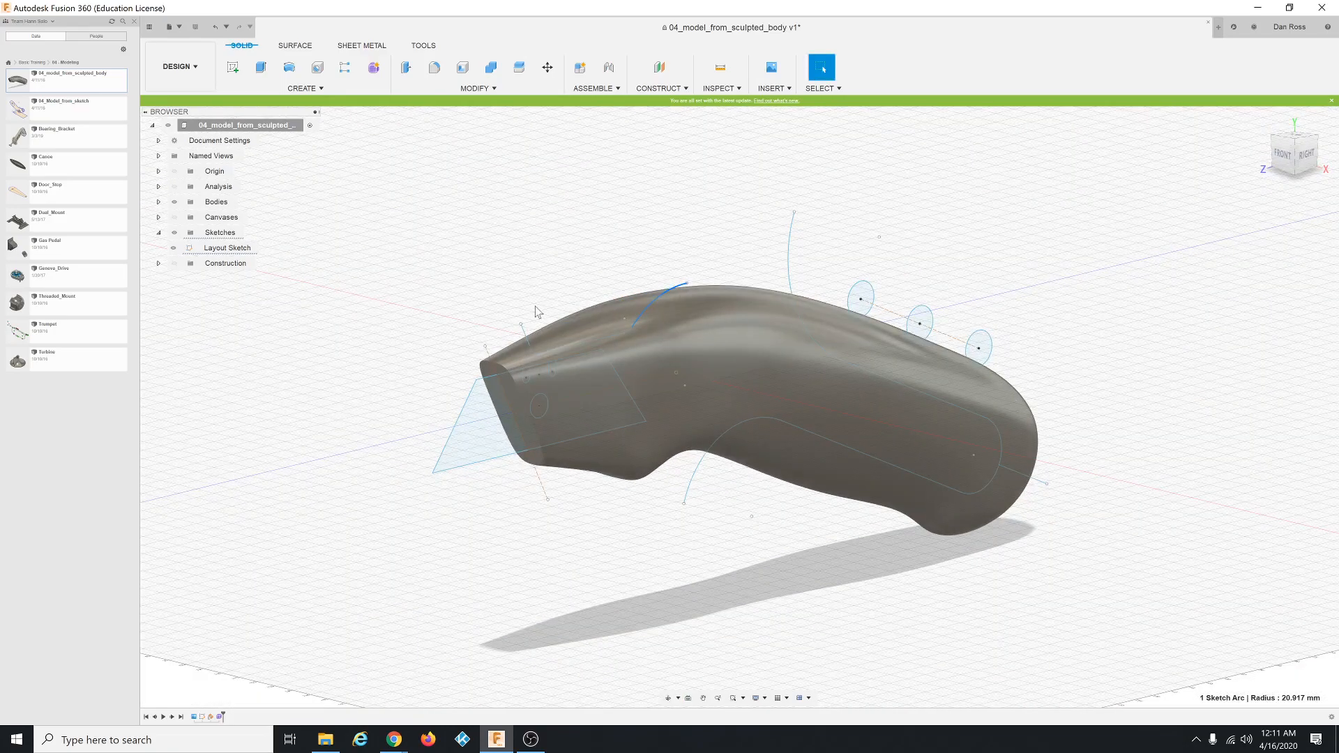
pyautogui.click(475, 88)
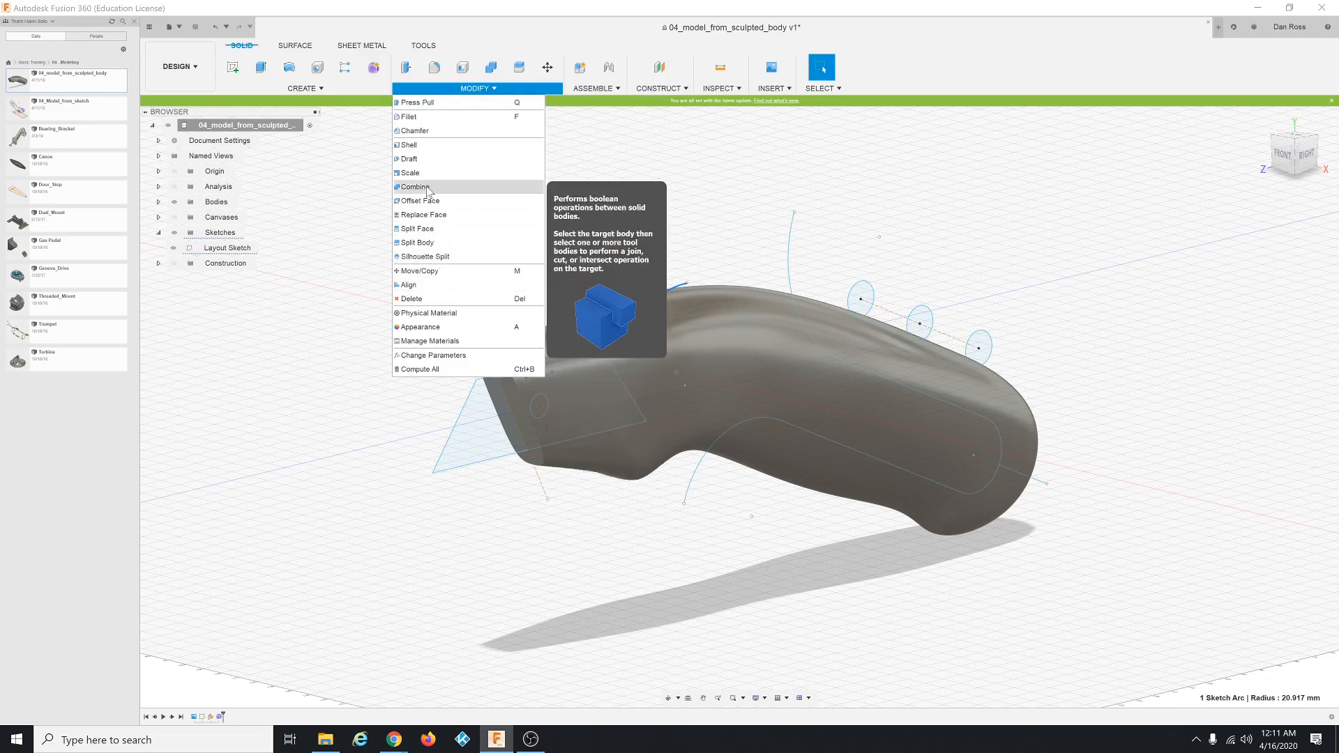
pyautogui.click(431, 245)
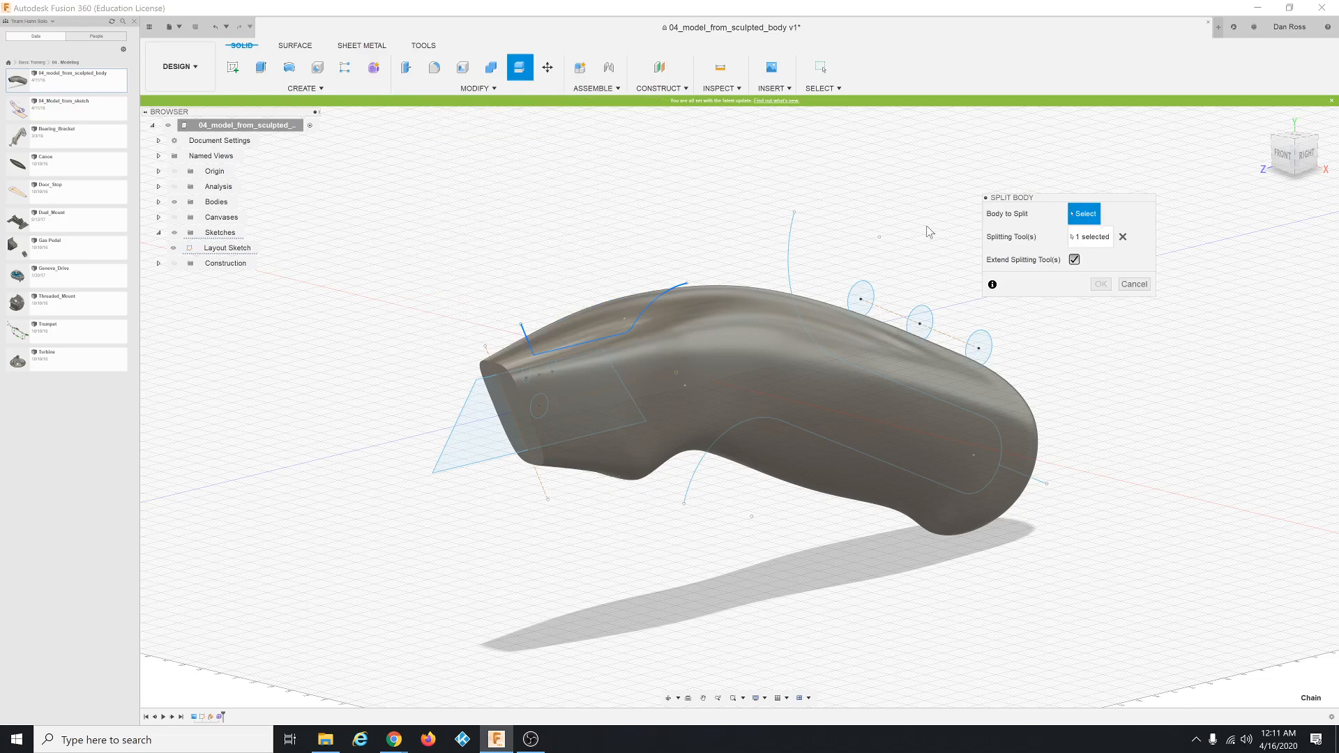
pyautogui.click(158, 202)
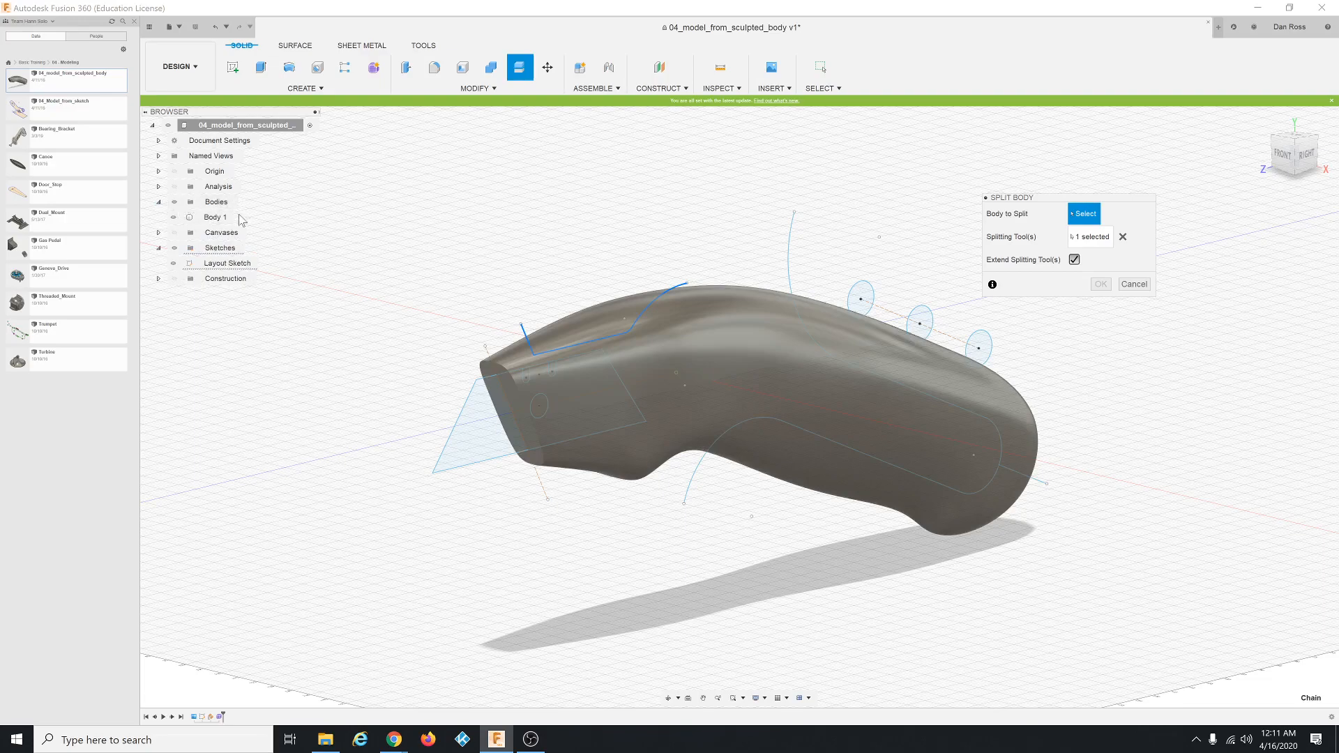
pyautogui.click(215, 217)
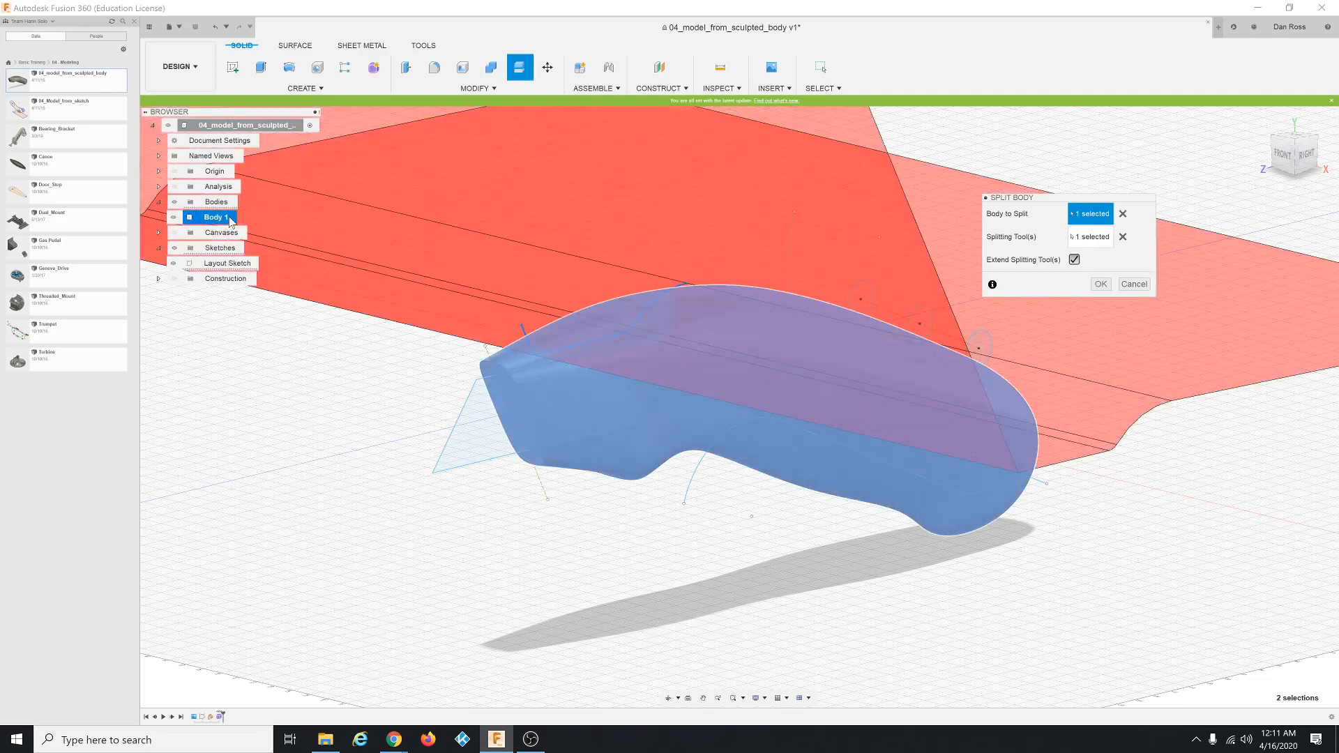
pyautogui.doubleClick(230, 221)
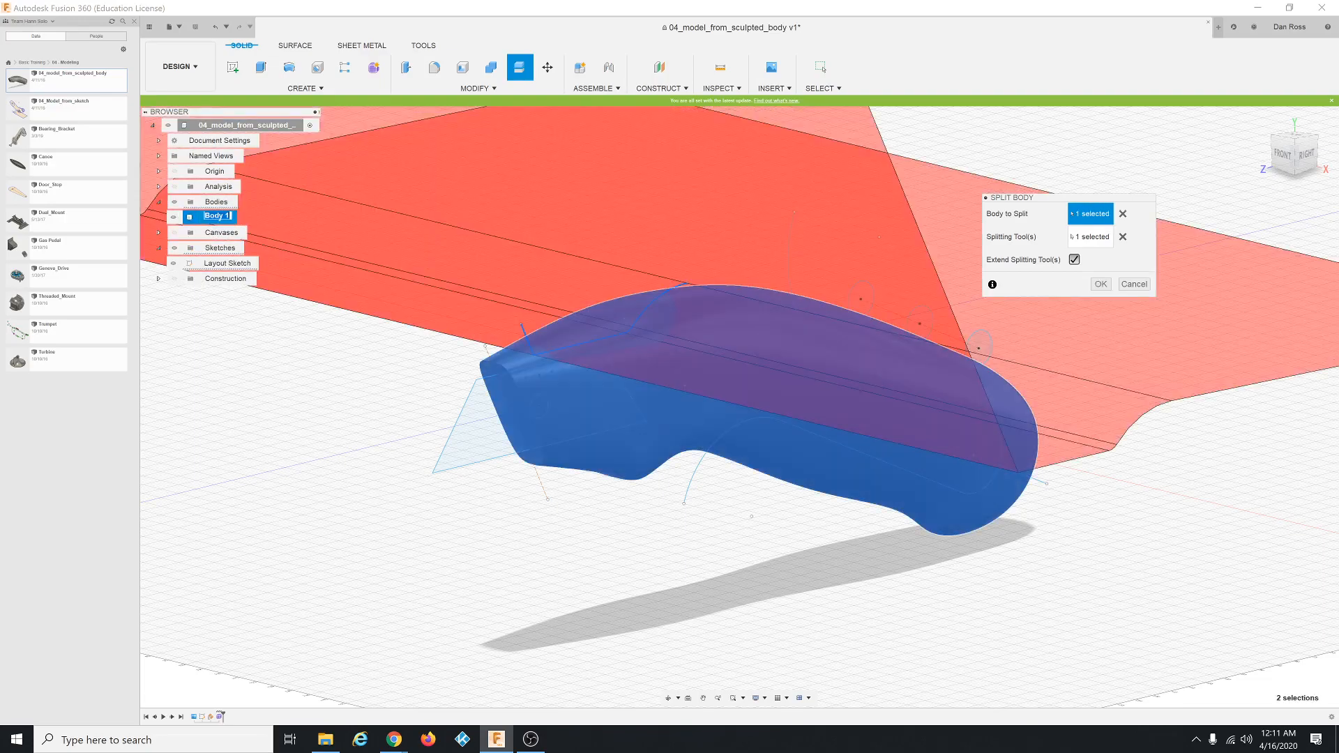
pyautogui.press('Escape')
pyautogui.press('Escape')
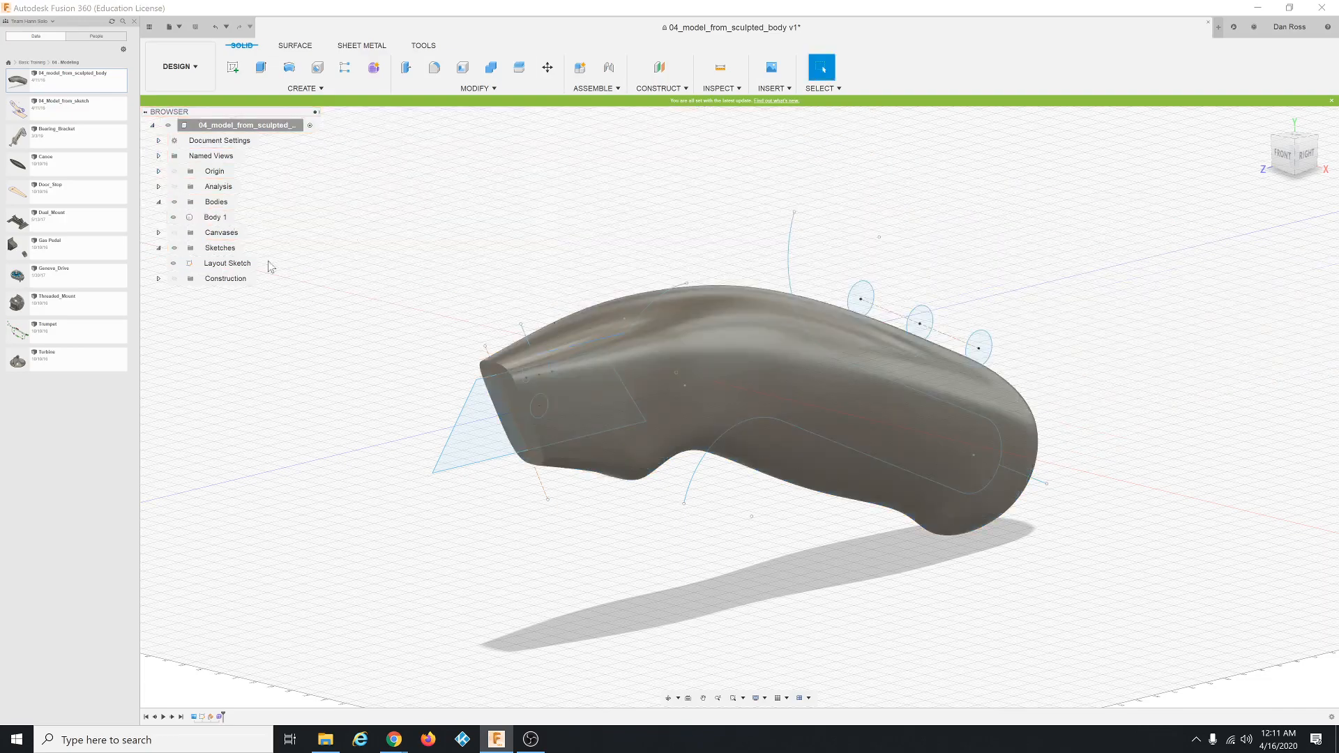
pyautogui.click(214, 218)
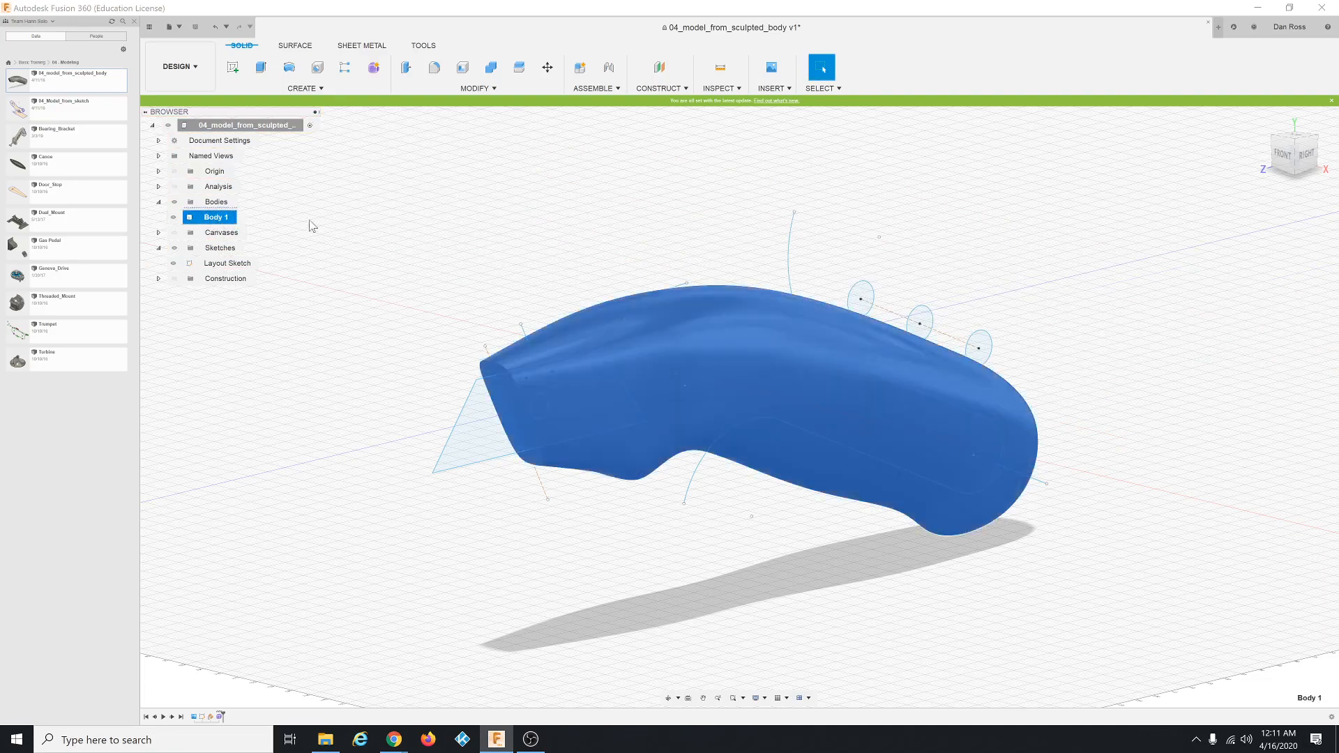
pyautogui.click(487, 250)
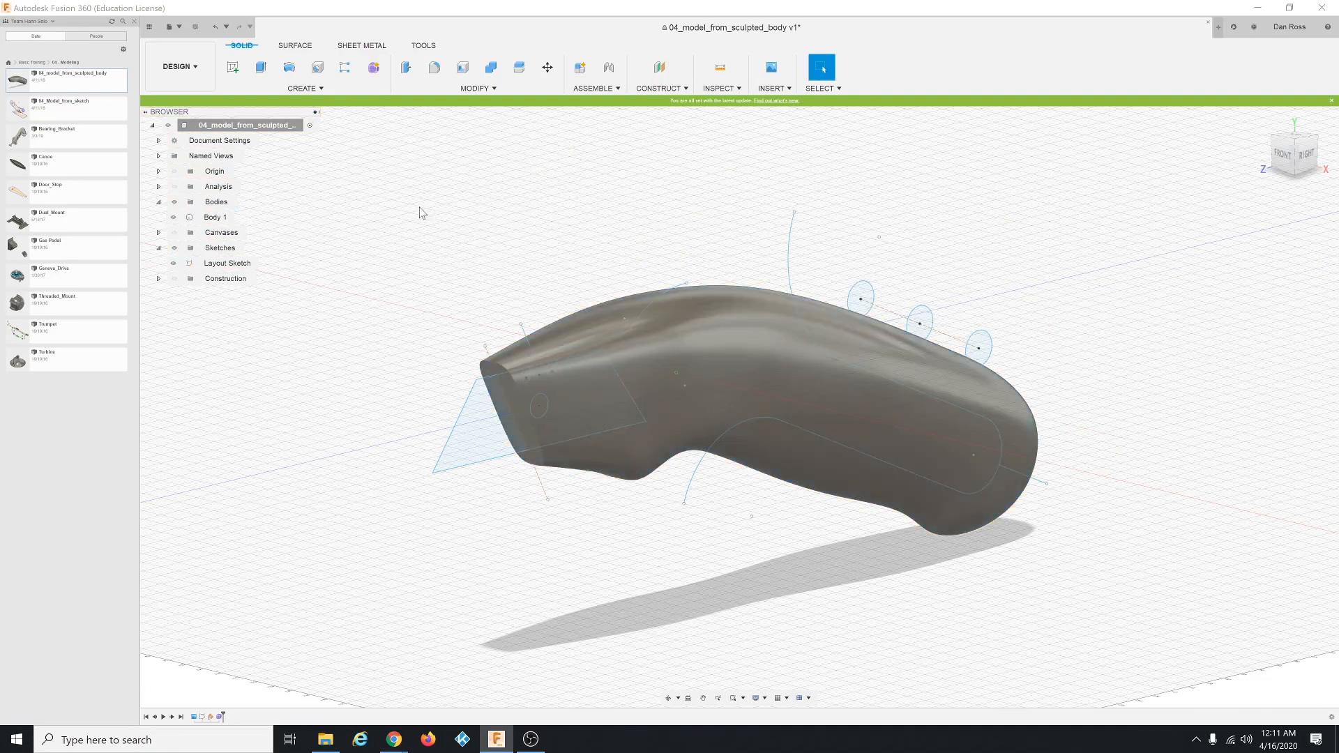
# Try to split Body 1 with two Layout Sketch chains at once: the looped grip curve and the curve along the front upper edge.
pyautogui.click(485, 88)
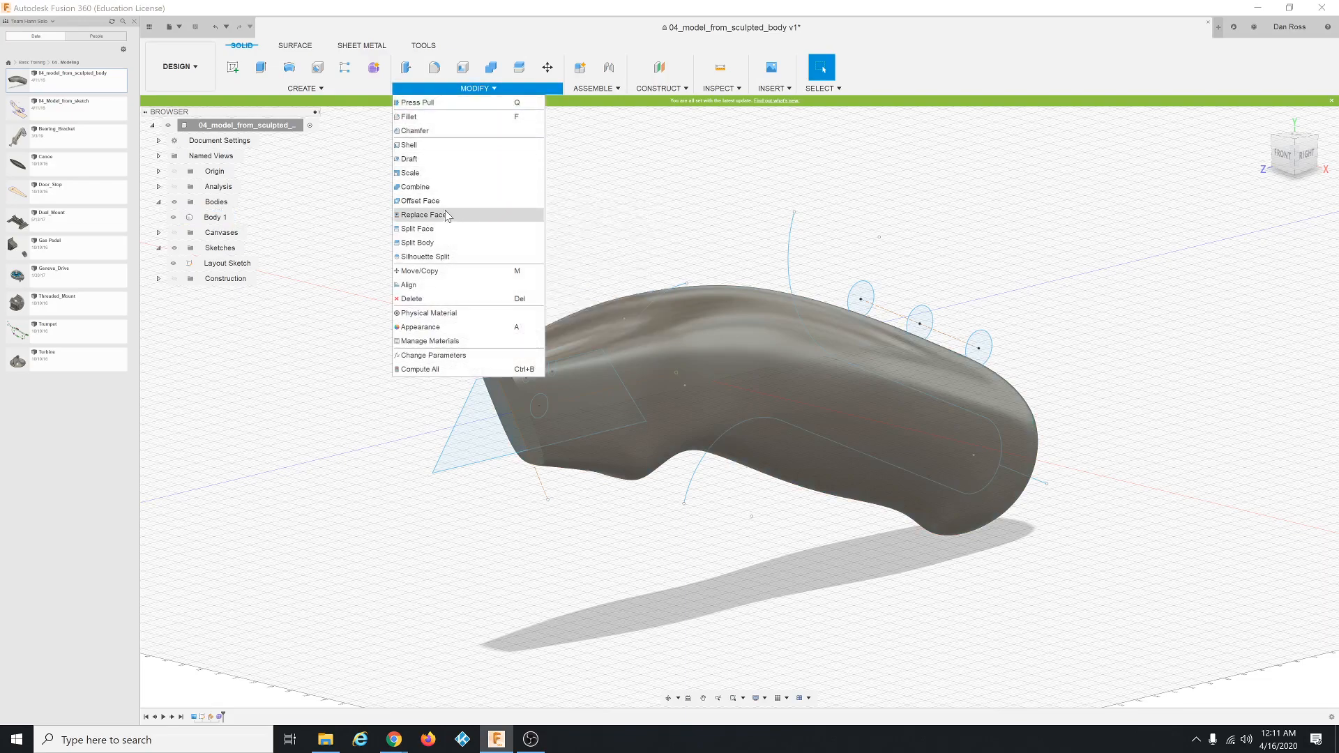
pyautogui.click(418, 242)
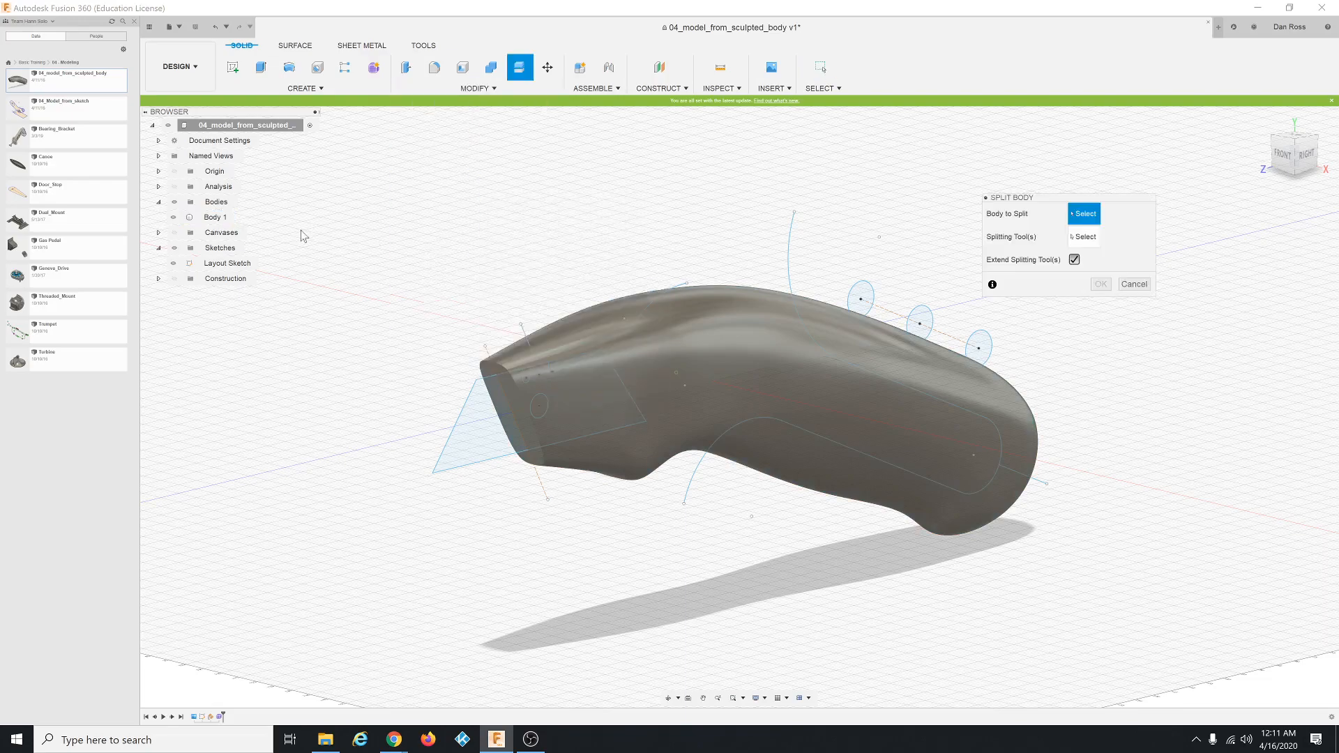
pyautogui.click(214, 218)
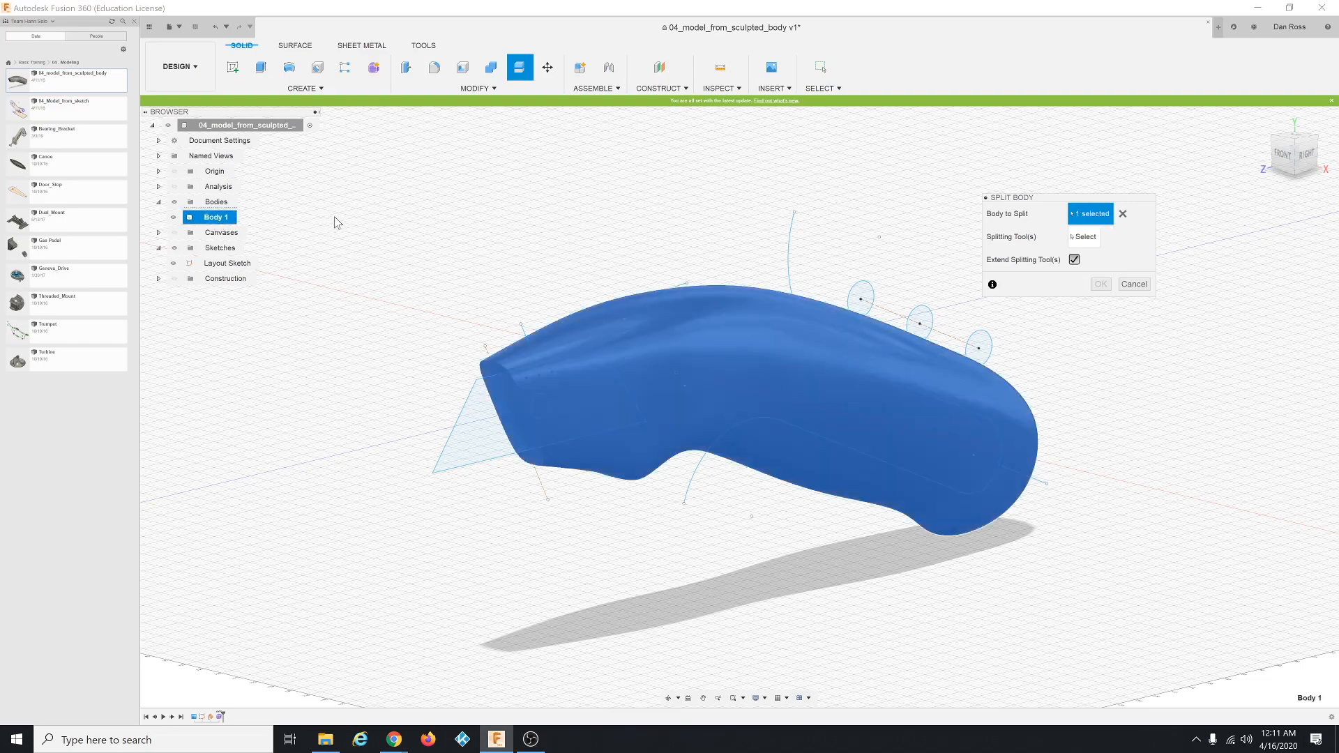
pyautogui.click(1080, 237)
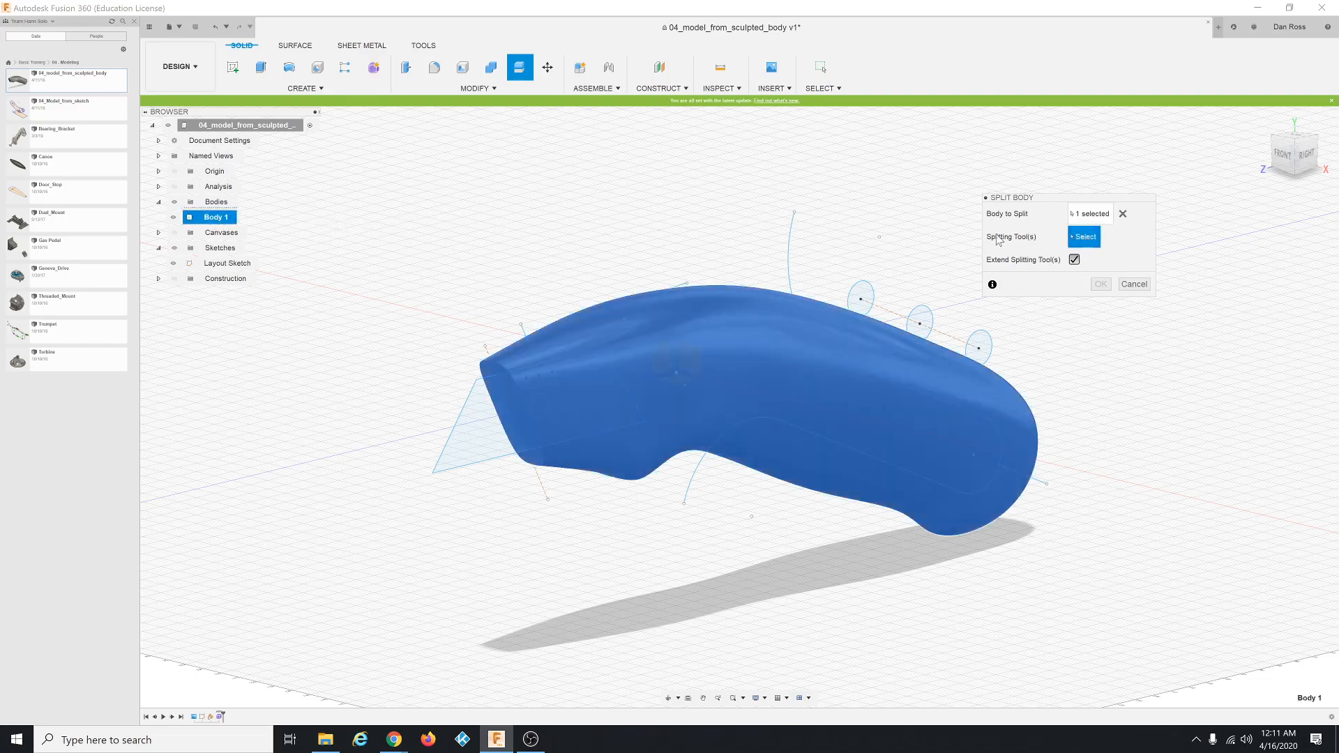
pyautogui.click(790, 242)
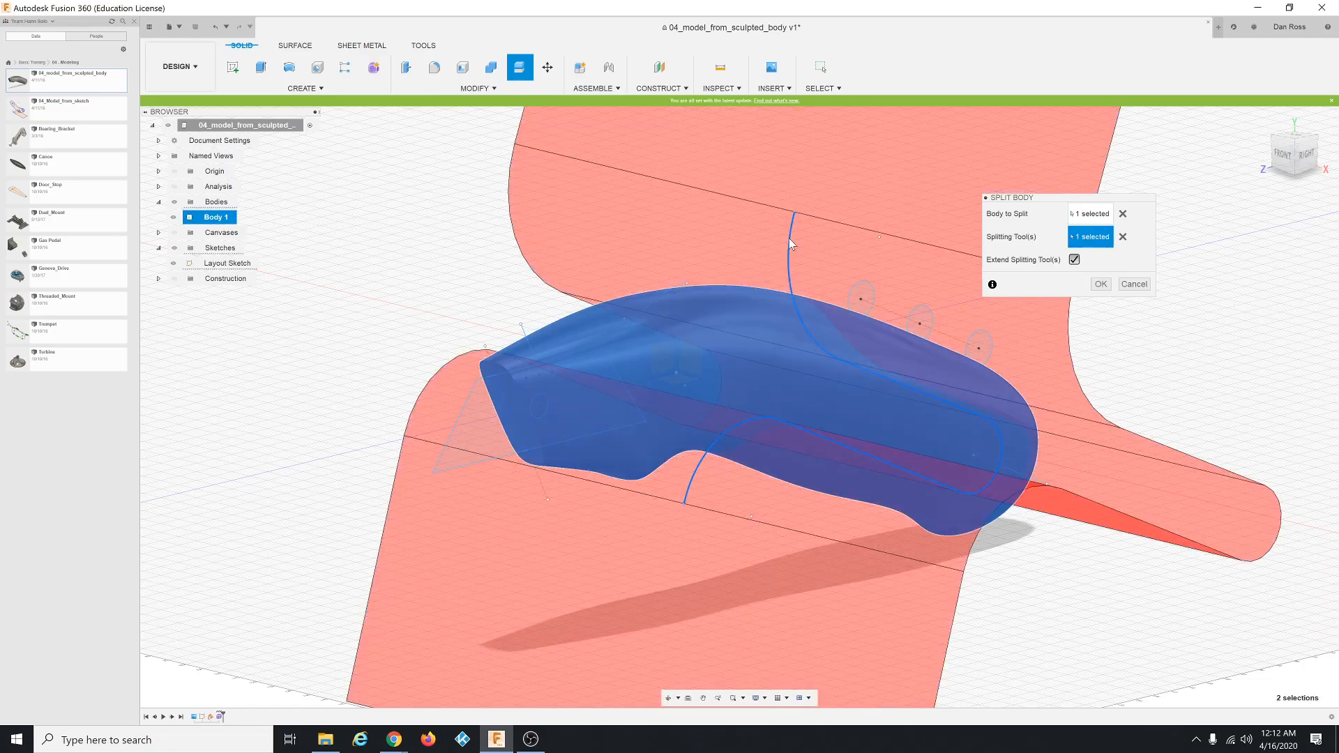
pyautogui.keyDown('shift'); pyautogui.moveTo(460, 295); pyautogui.dragTo(424, 300, button='middle'); pyautogui.keyUp('shift')
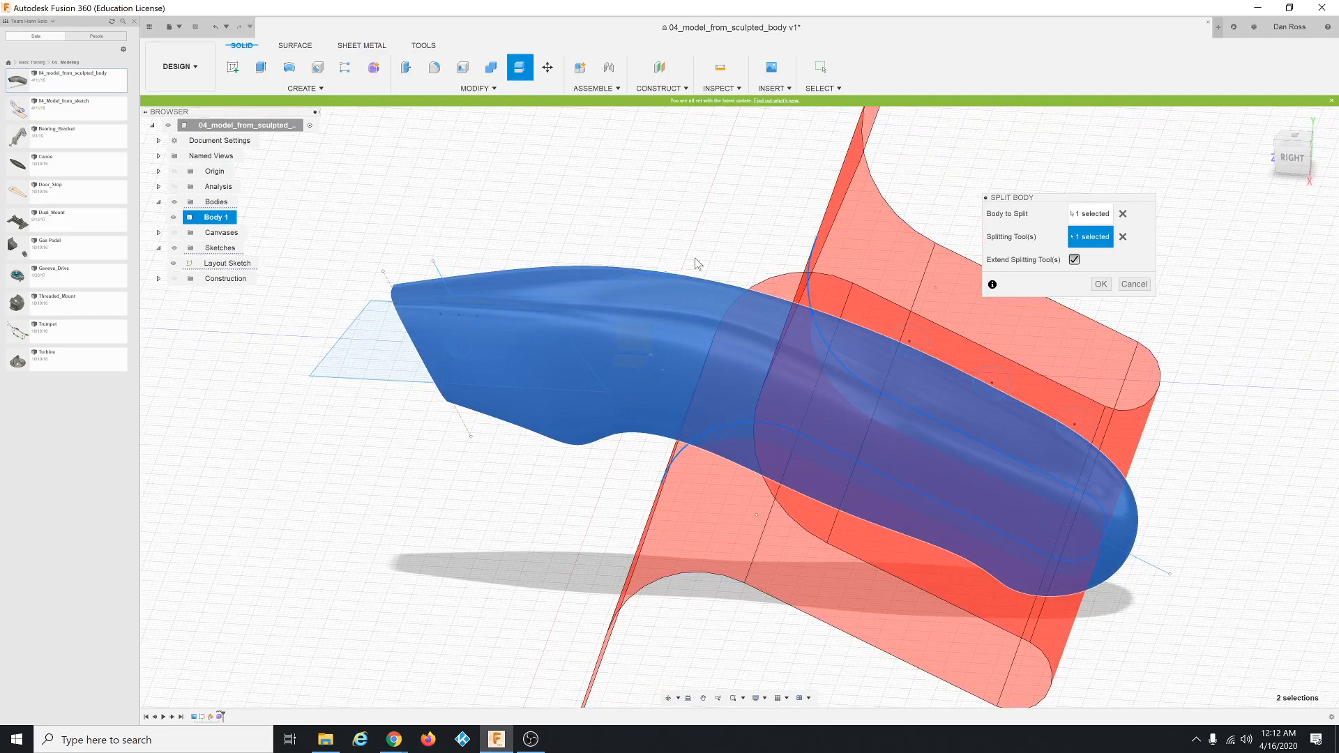
pyautogui.keyDown('shift'); pyautogui.moveTo(695, 264); pyautogui.dragTo(683, 260, button='middle'); pyautogui.keyUp('shift')
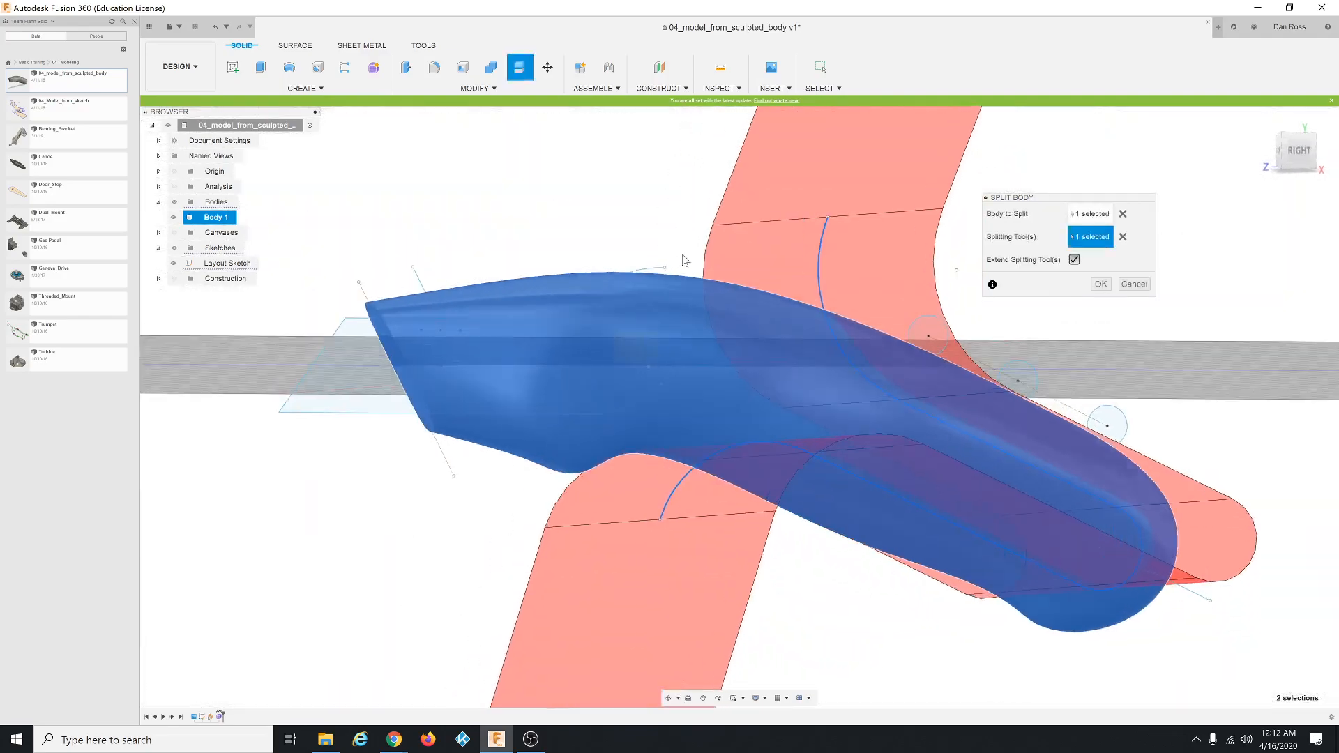
pyautogui.click(661, 272)
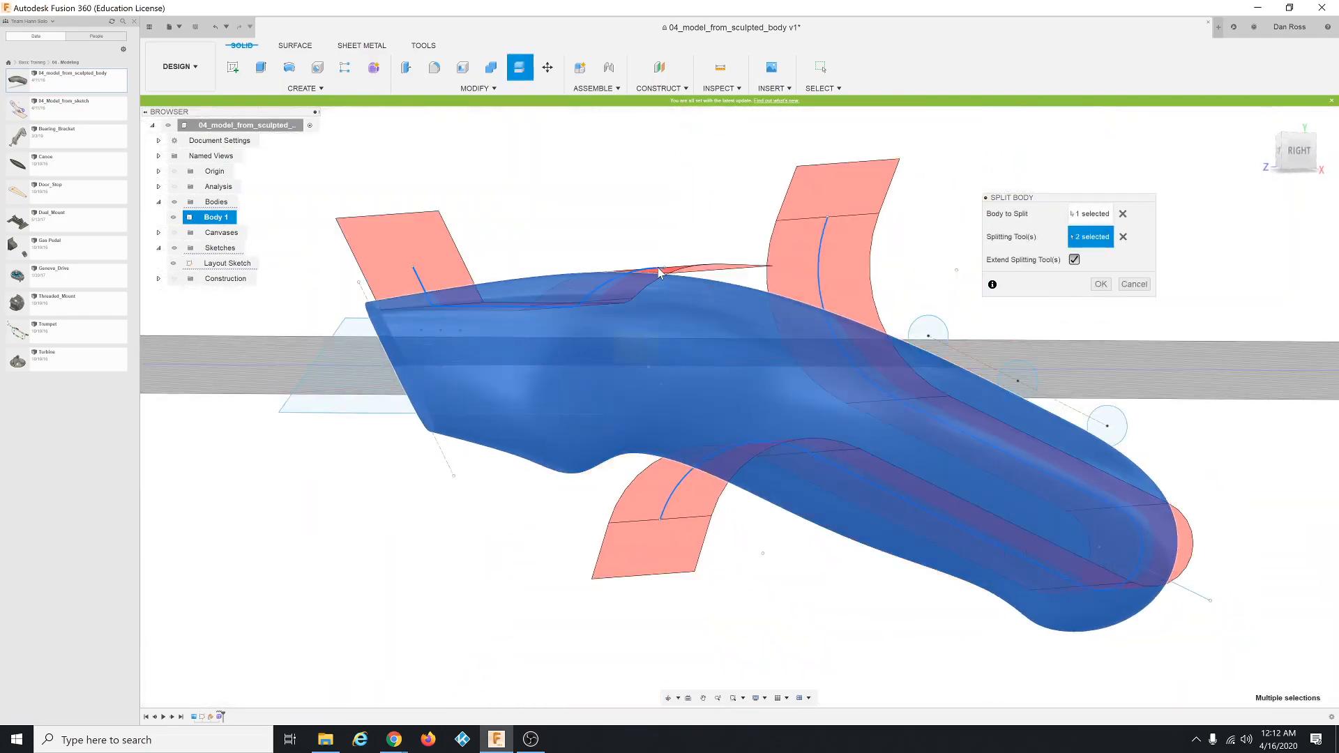
pyautogui.keyDown('shift'); pyautogui.moveTo(661, 272); pyautogui.dragTo(513, 445, button='middle'); pyautogui.keyUp('shift')
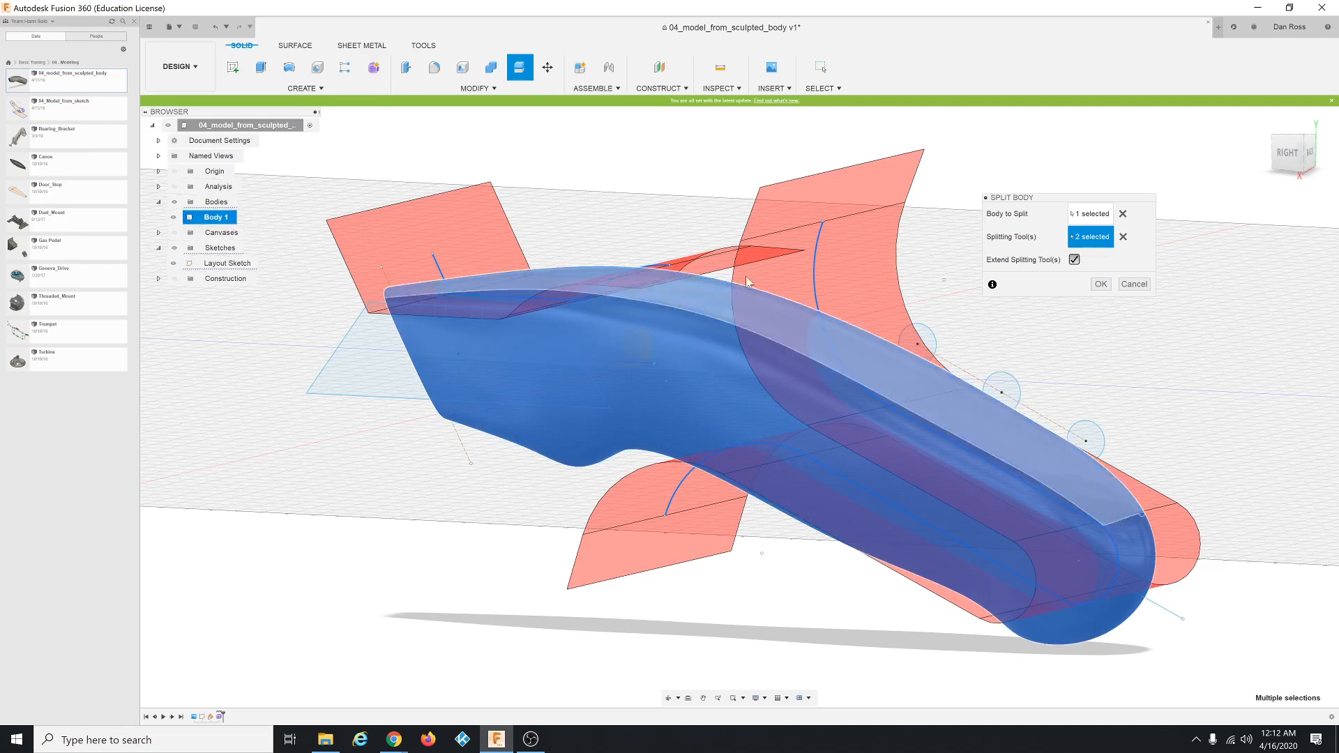
pyautogui.click(1101, 285)
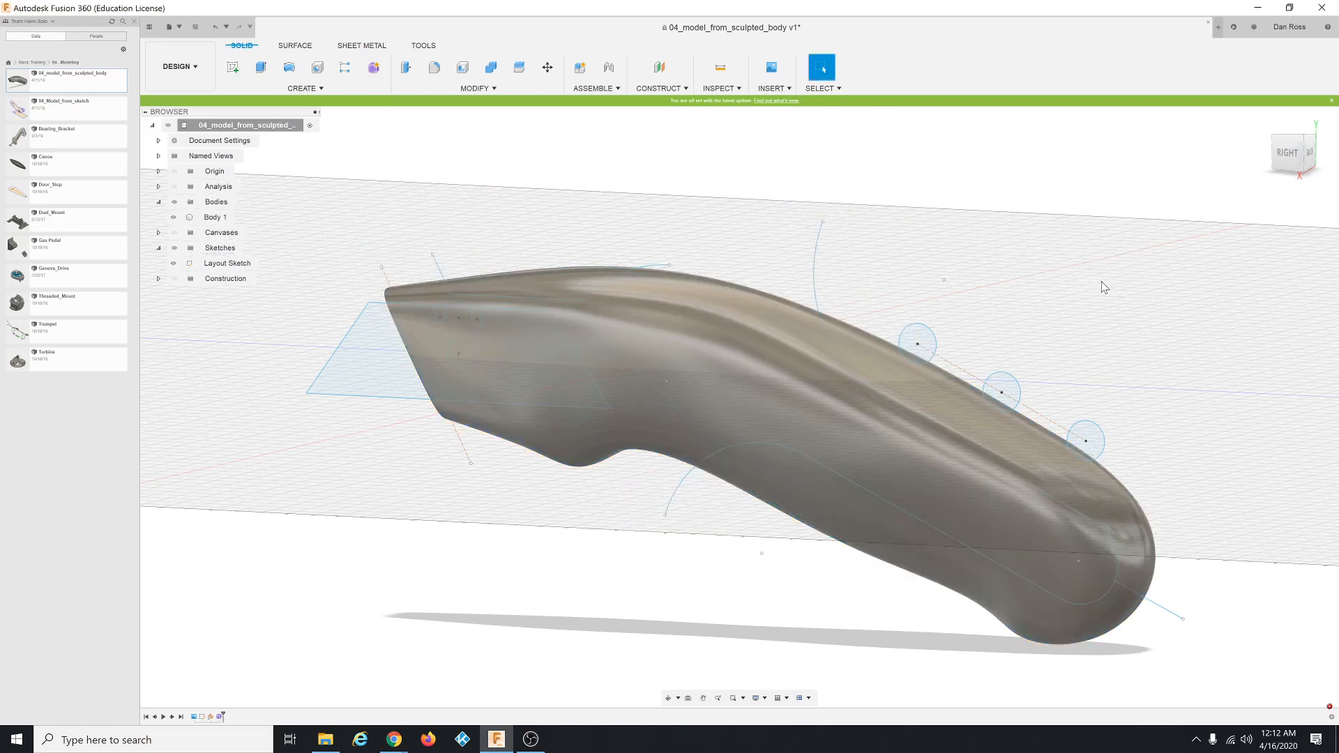
pyautogui.click(730, 283)
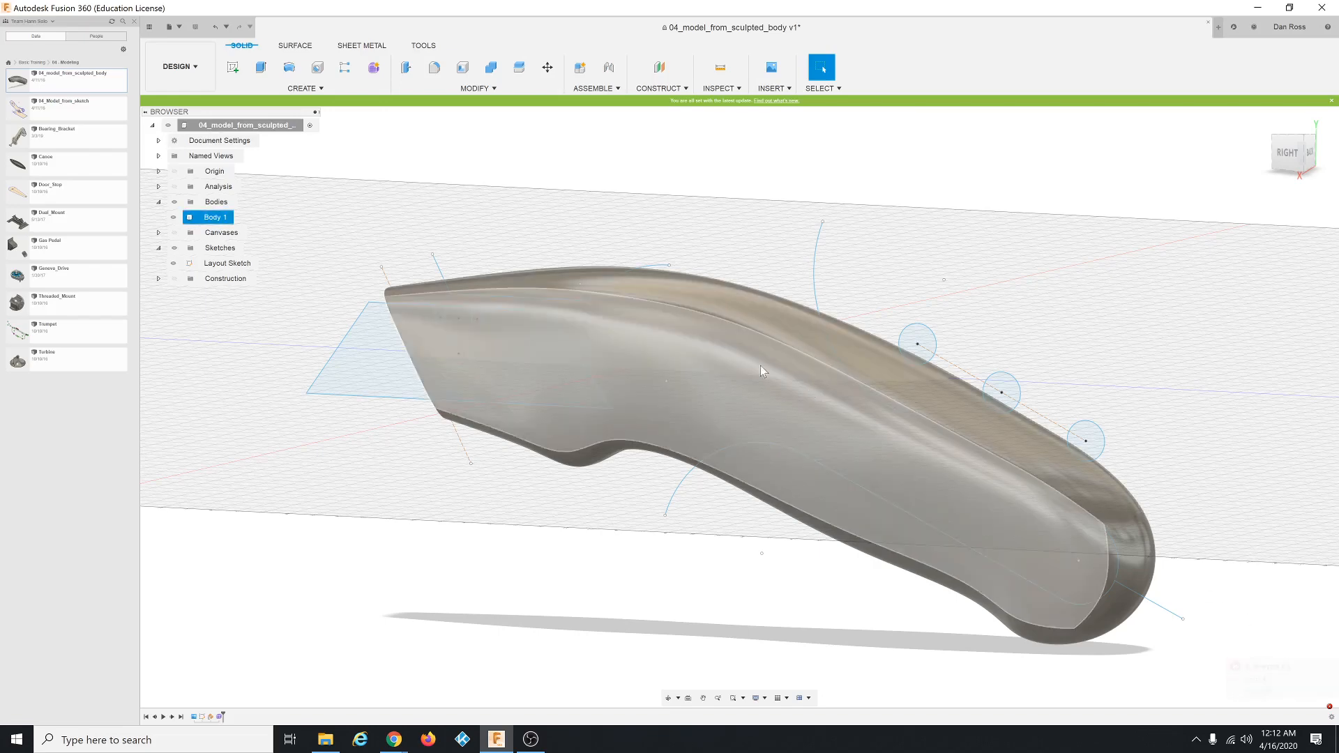
# Split Body 1 using only the looped grip curve of the Layout Sketch, with the splitting tool extended.
pyautogui.click(491, 89)
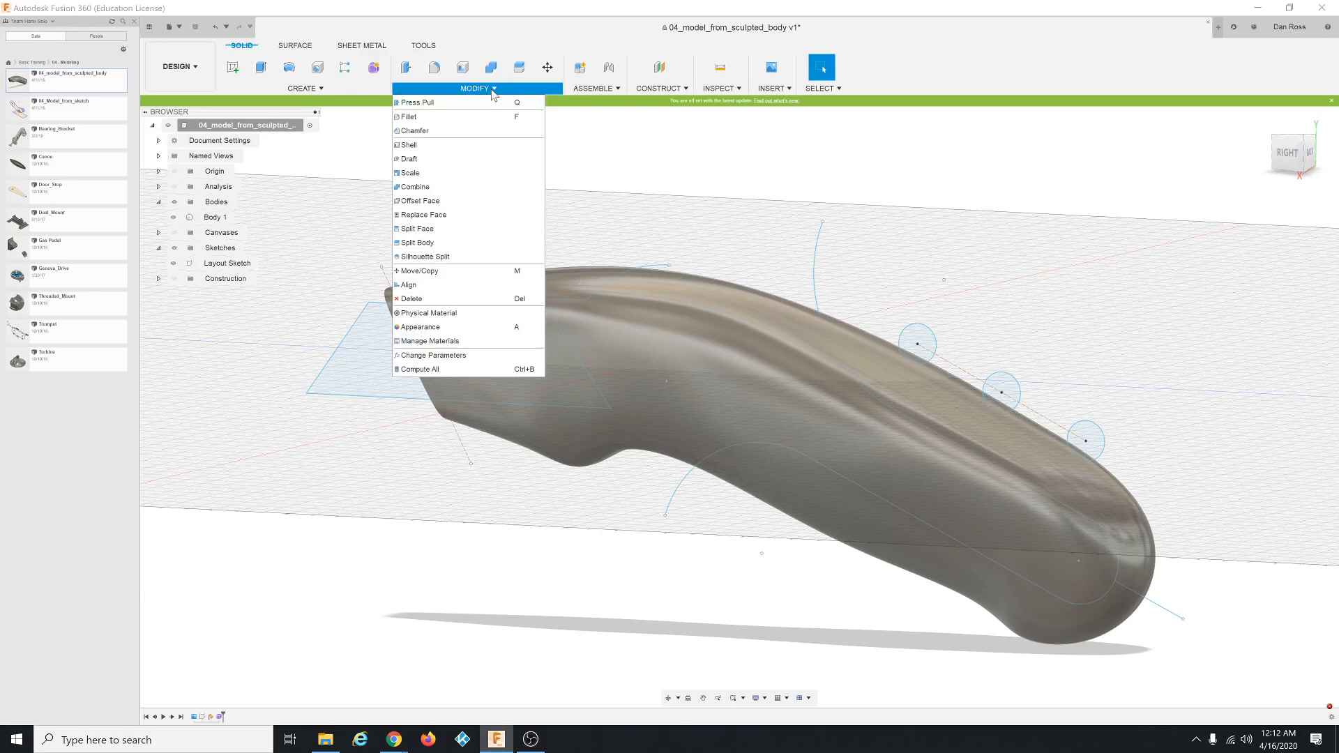
pyautogui.click(463, 243)
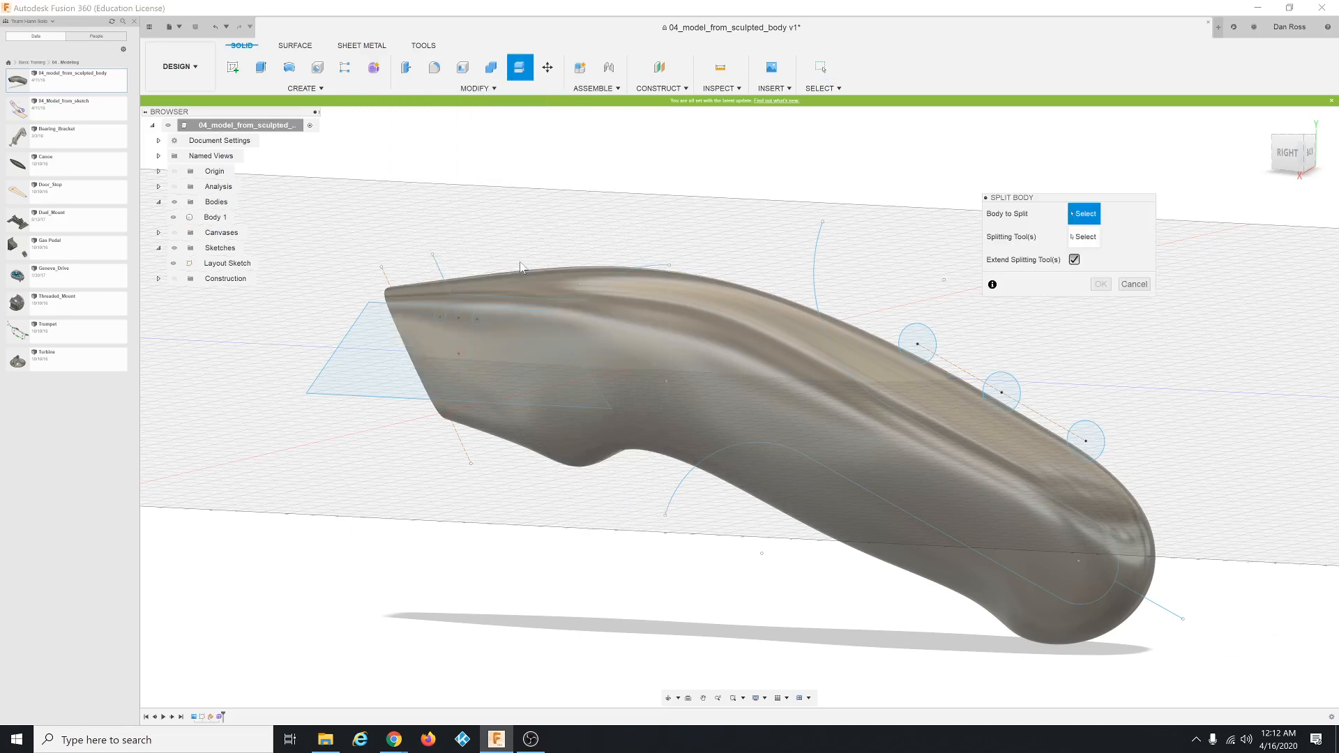
pyautogui.click(206, 218)
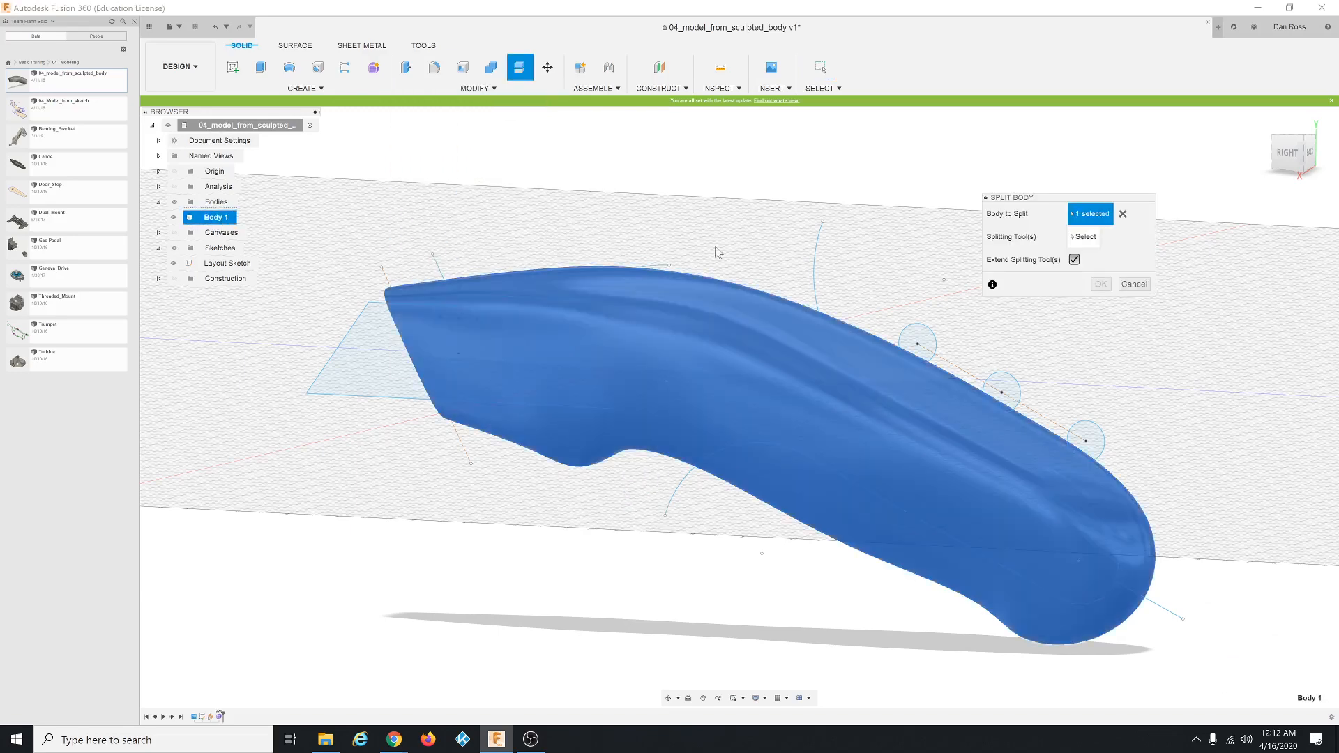
pyautogui.click(1092, 237)
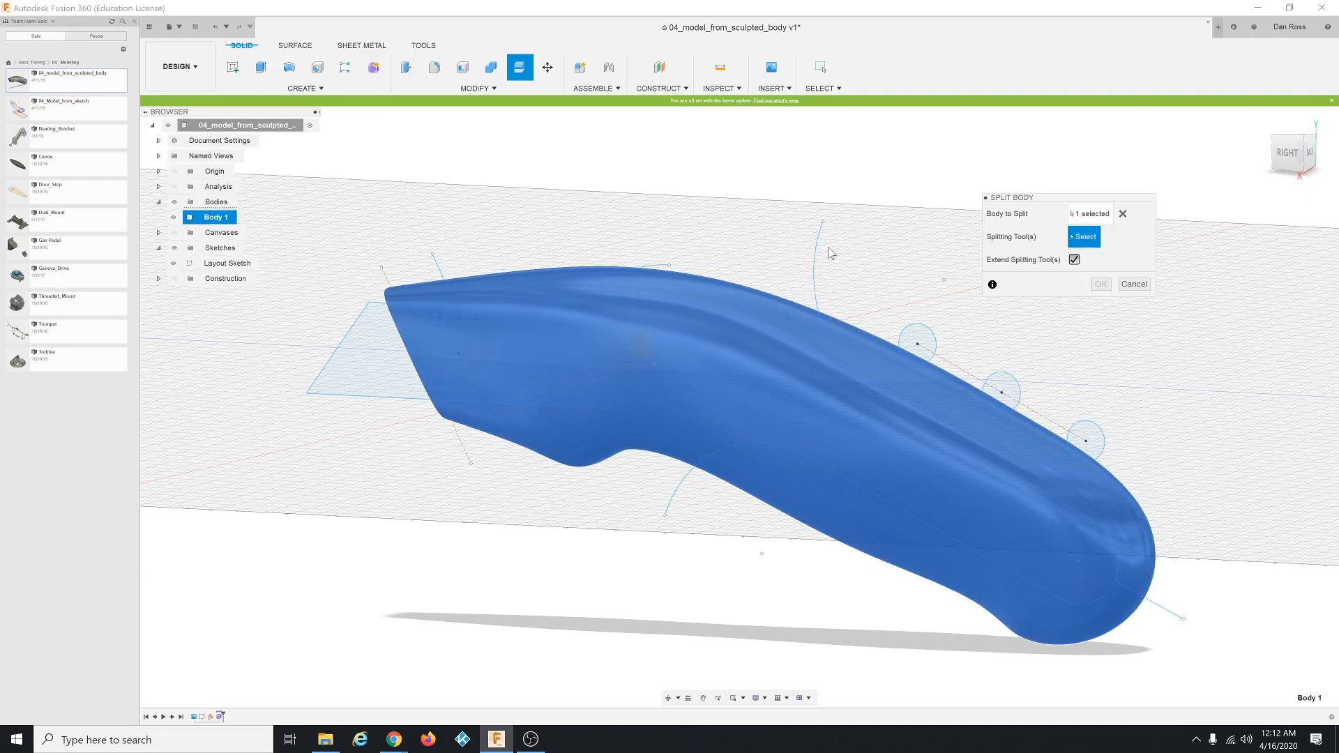
pyautogui.click(818, 251)
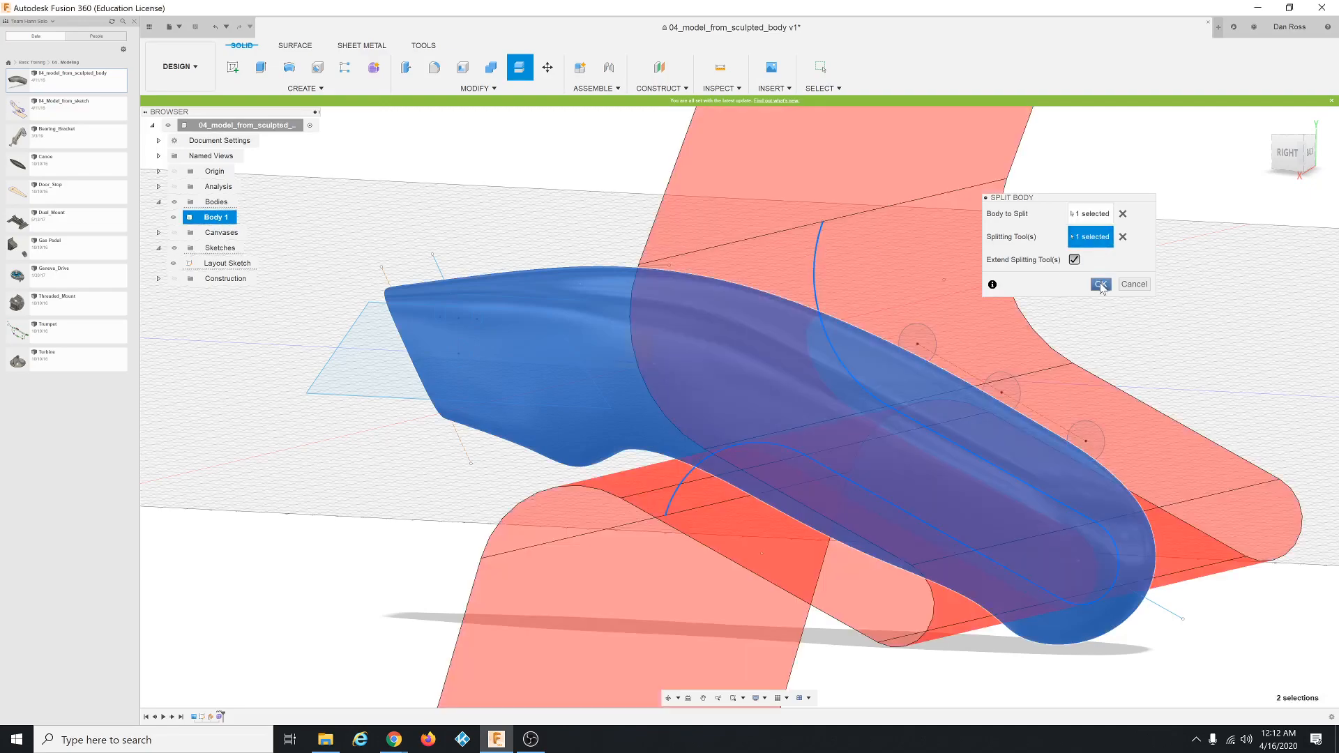
pyautogui.click(1101, 284)
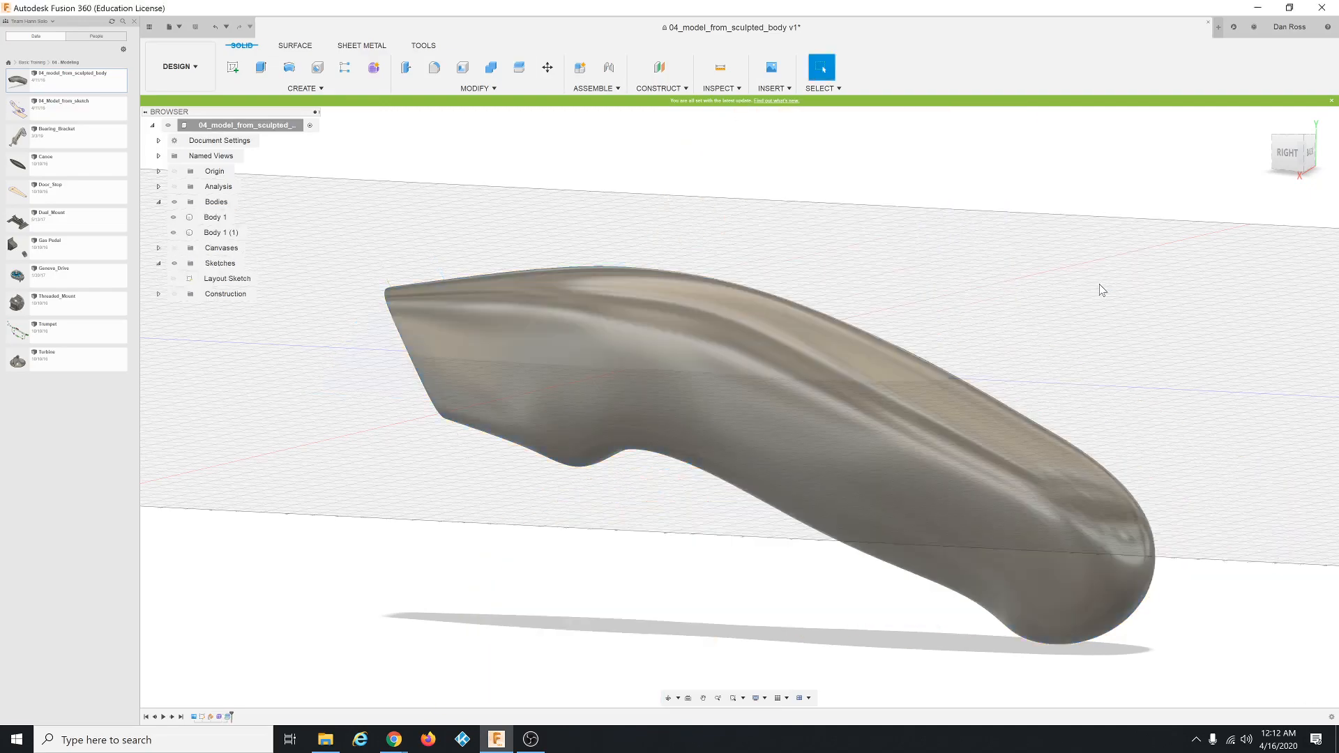
# Highlight Body 1 and Body 1 (1) in turn to check how the grip split divided the knife.
pyautogui.click(218, 218)
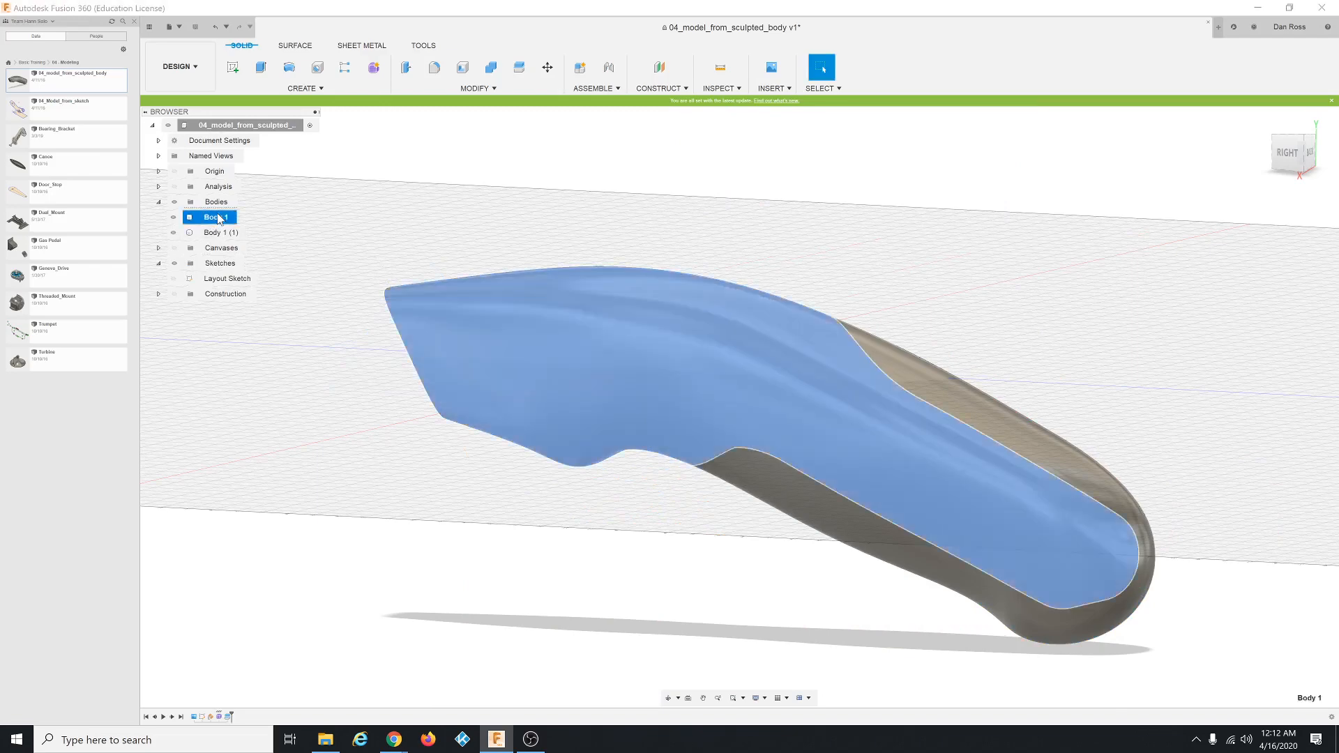
pyautogui.click(223, 234)
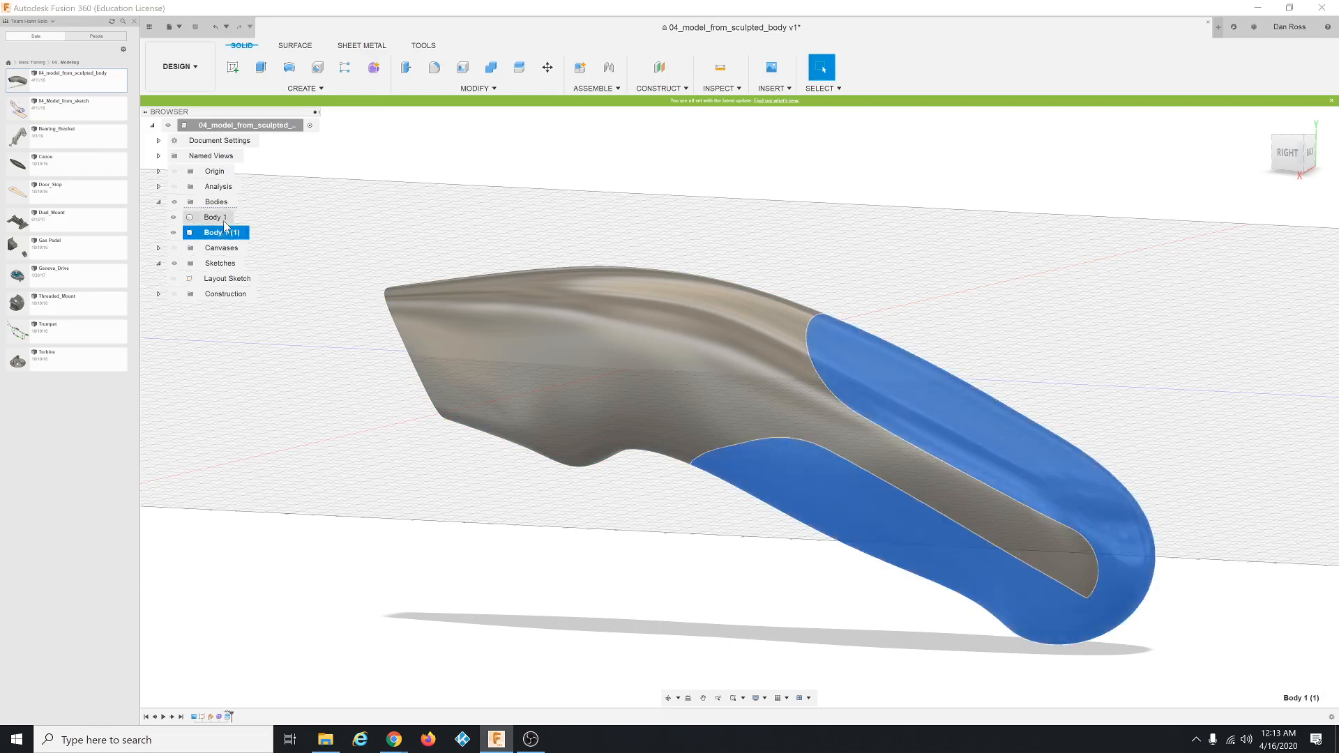
pyautogui.click(319, 222)
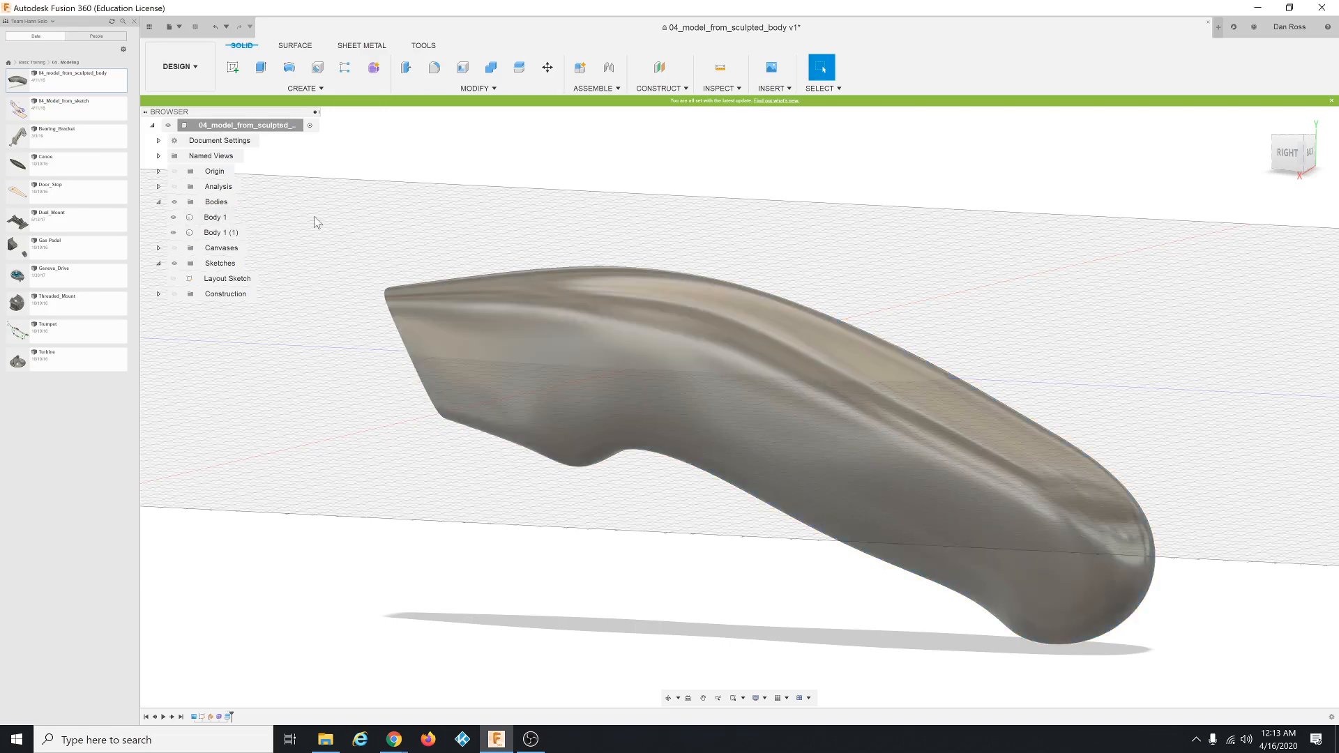
# Show the Layout Sketch again and split Body 1 with the sketch curve along the front upper edge, keeping the splitting tool extended.
pyautogui.click(513, 87)
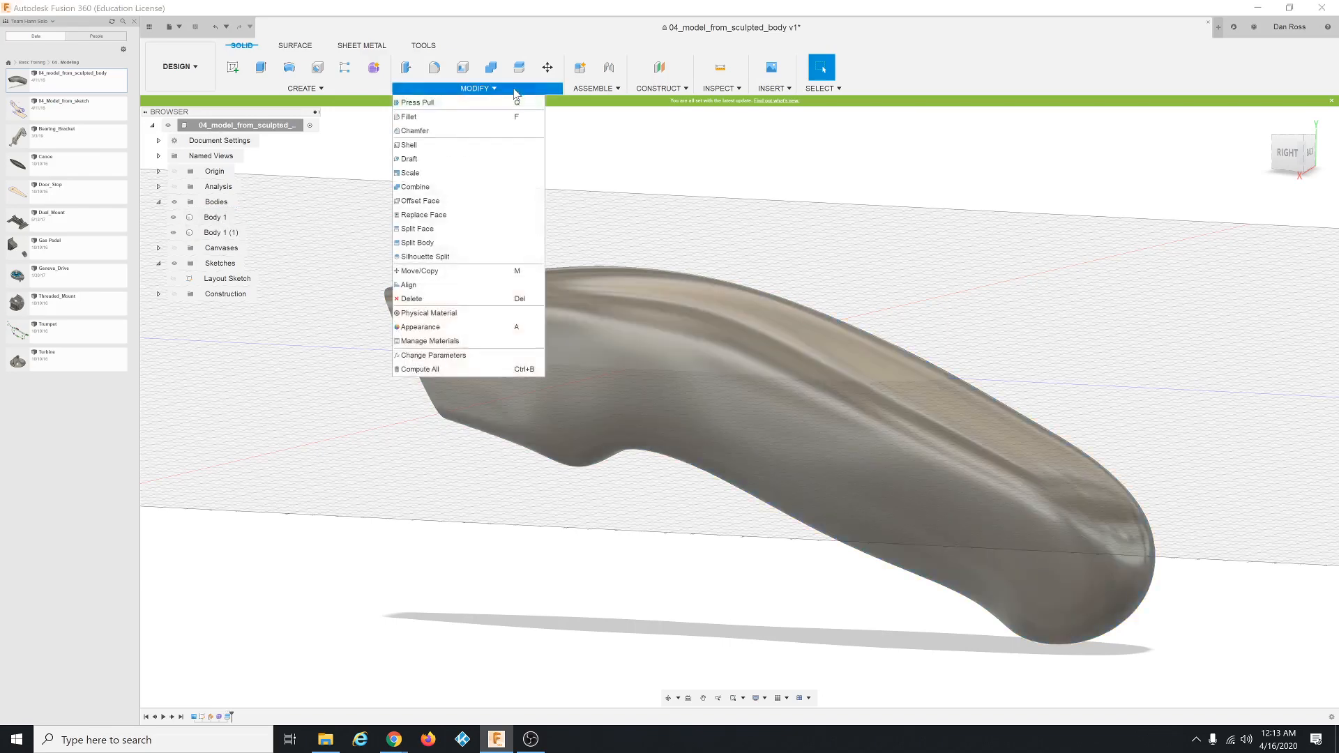
pyautogui.click(463, 240)
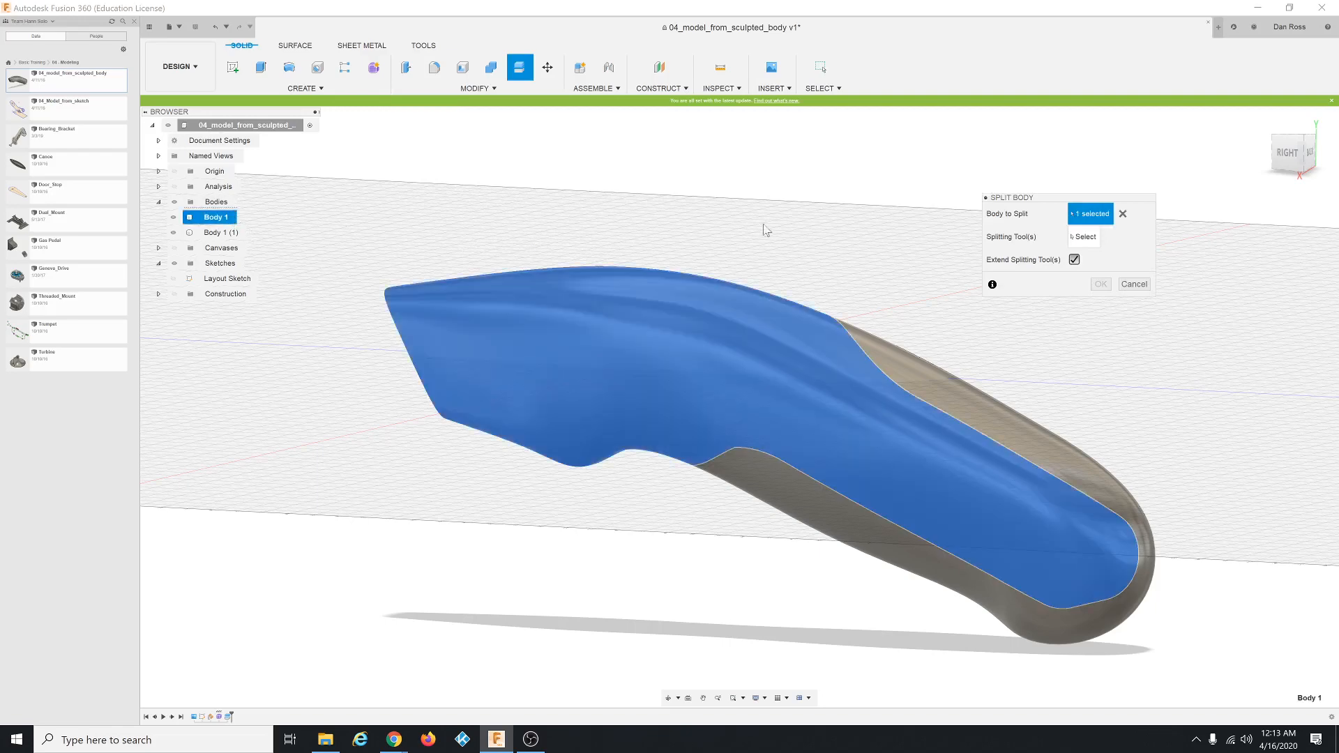
pyautogui.click(1079, 241)
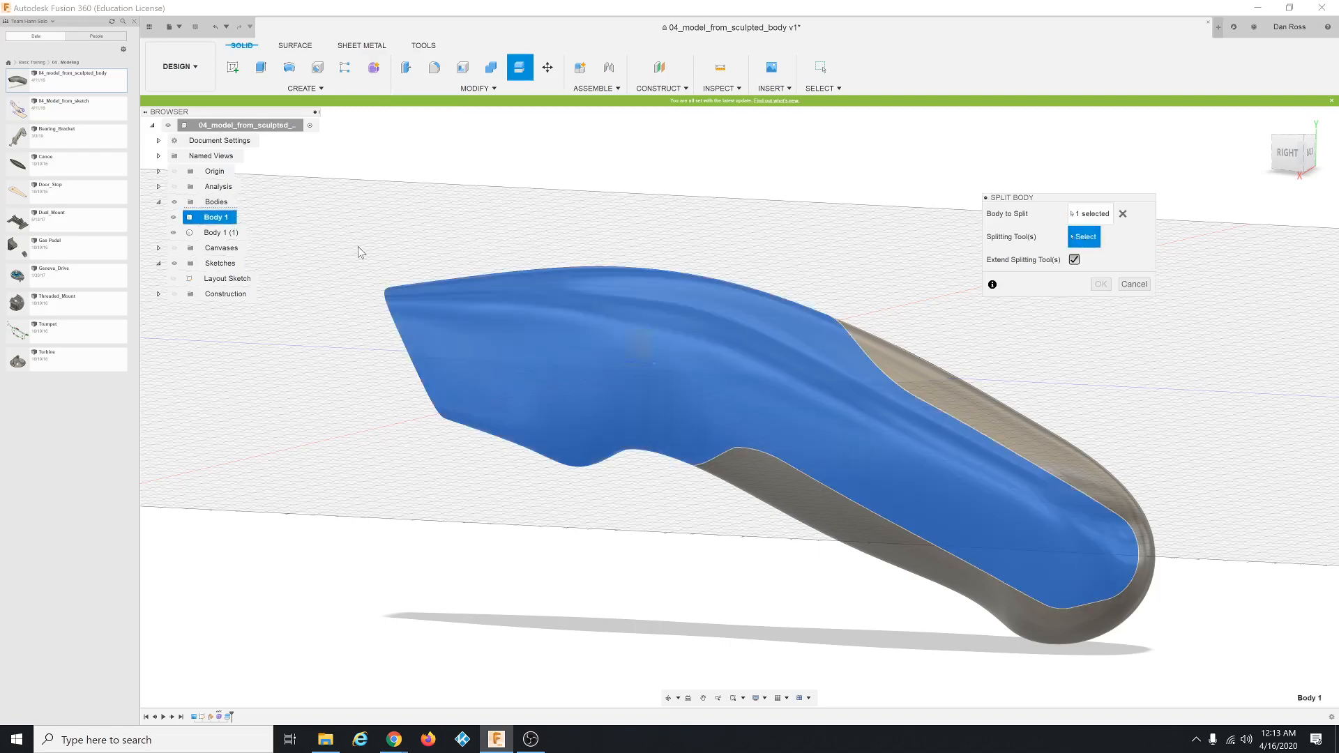
pyautogui.click(174, 278)
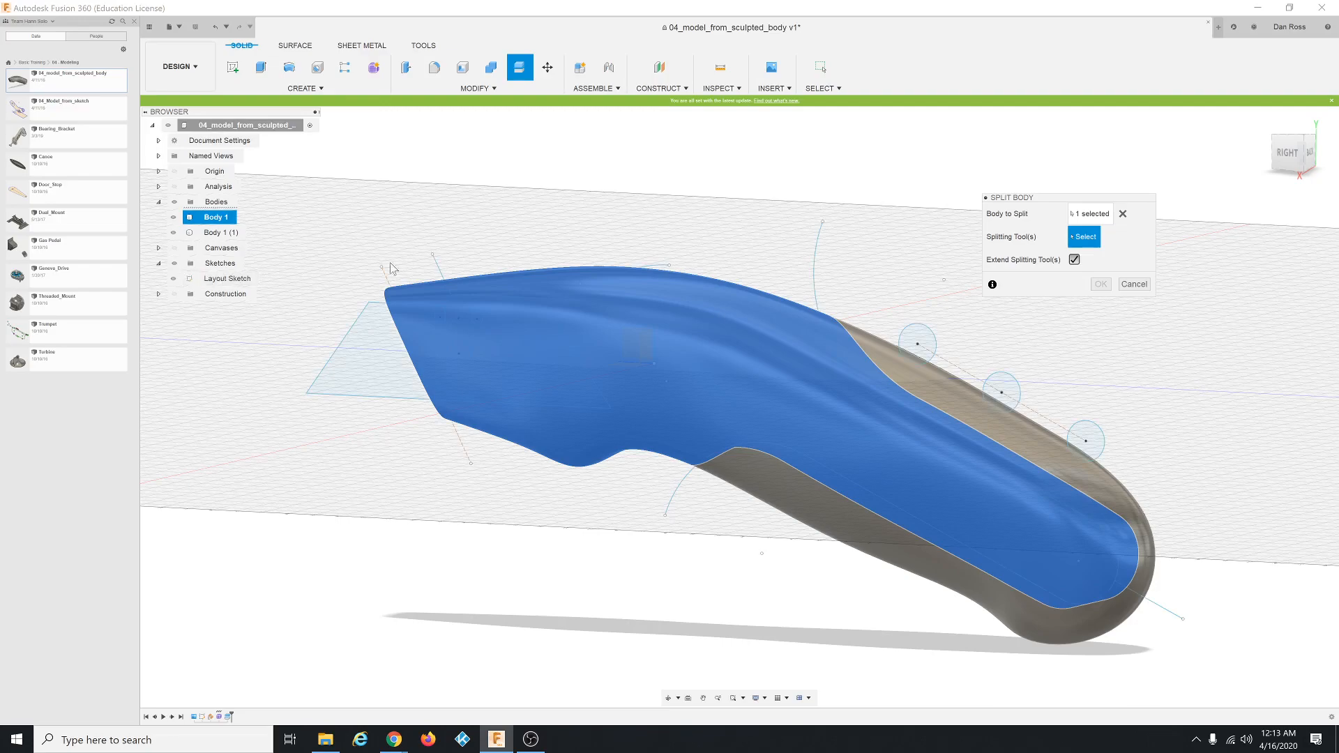
pyautogui.click(444, 272)
pyautogui.moveTo(402, 439)
pyautogui.keyDown('shift'); pyautogui.mouseDown(button='middle')
pyautogui.moveTo(430, 426)
pyautogui.moveTo(395, 441)
pyautogui.mouseUp(button='middle'); pyautogui.keyUp('shift')
pyautogui.scroll(-5, 394, 442)
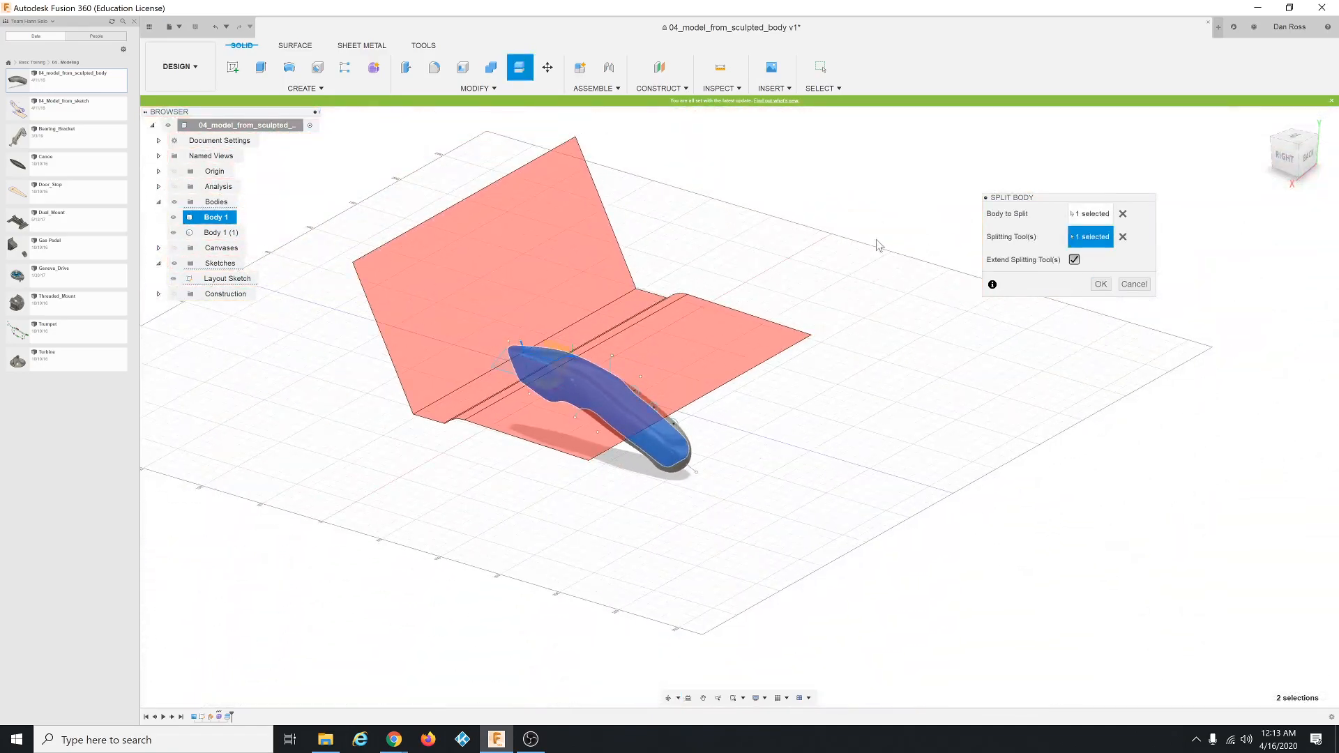
pyautogui.click(1101, 284)
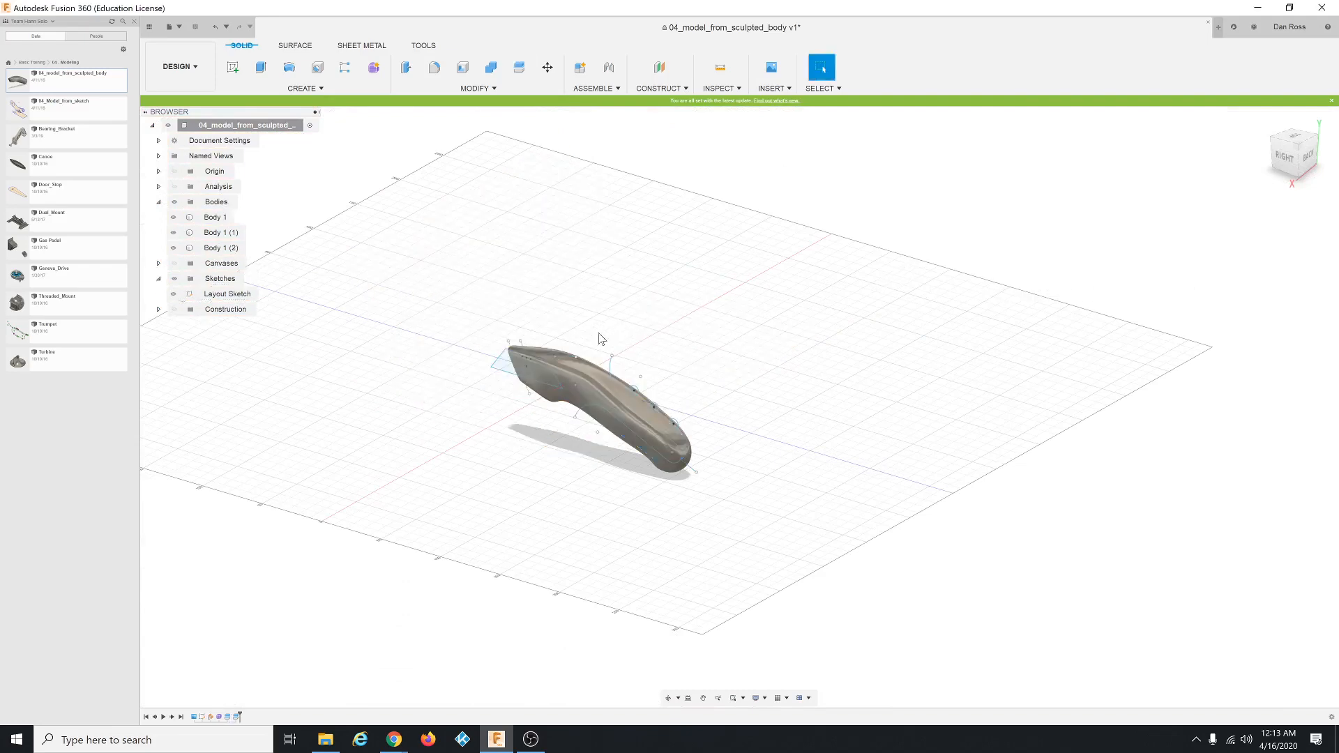
# Highlight each of the three knife bodies in turn to identify which part of the model it covers.
pyautogui.scroll(4, 516, 360)
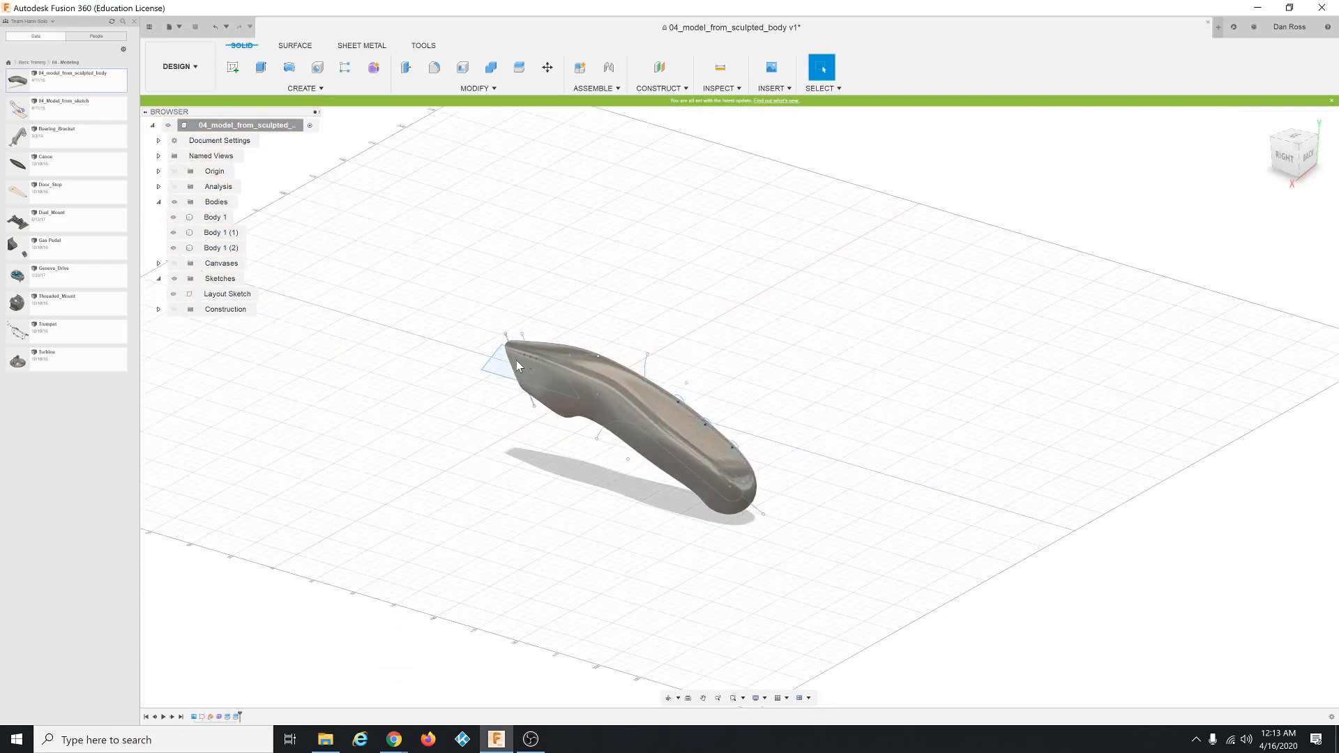
pyautogui.click(226, 219)
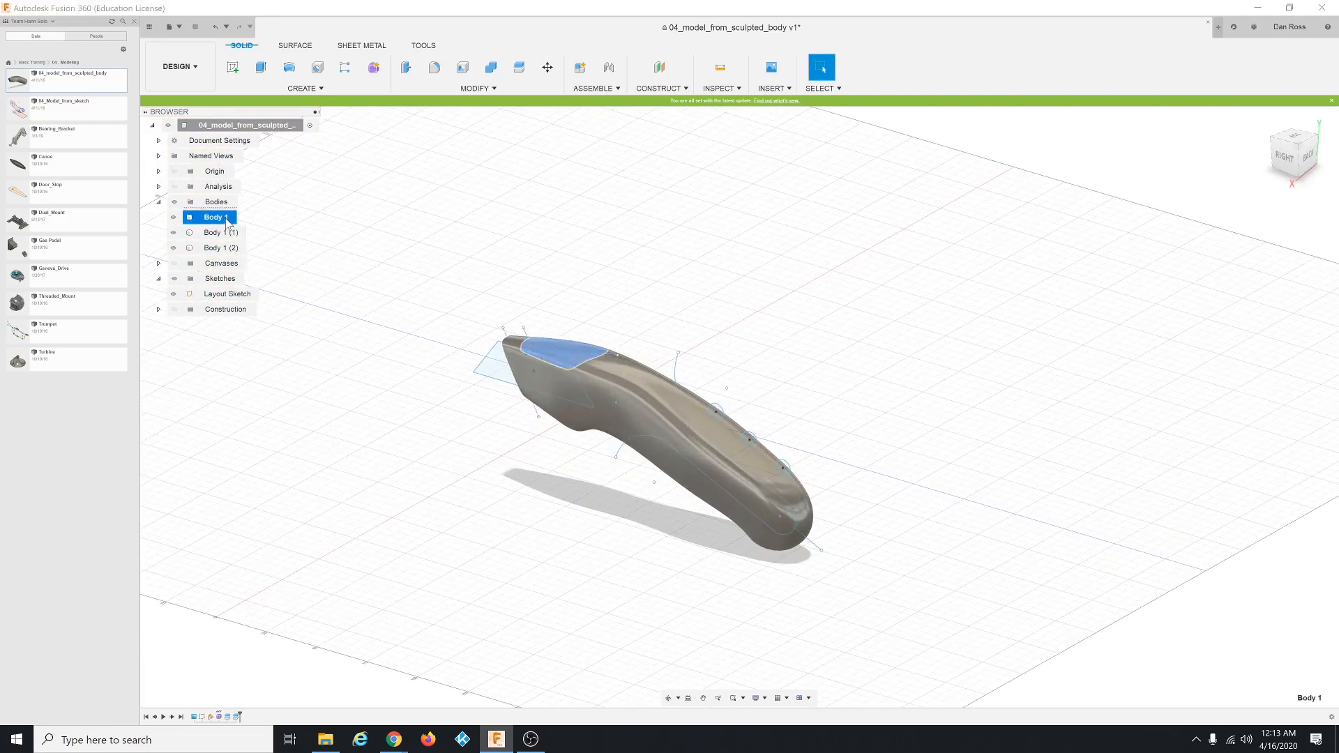
pyautogui.click(229, 234)
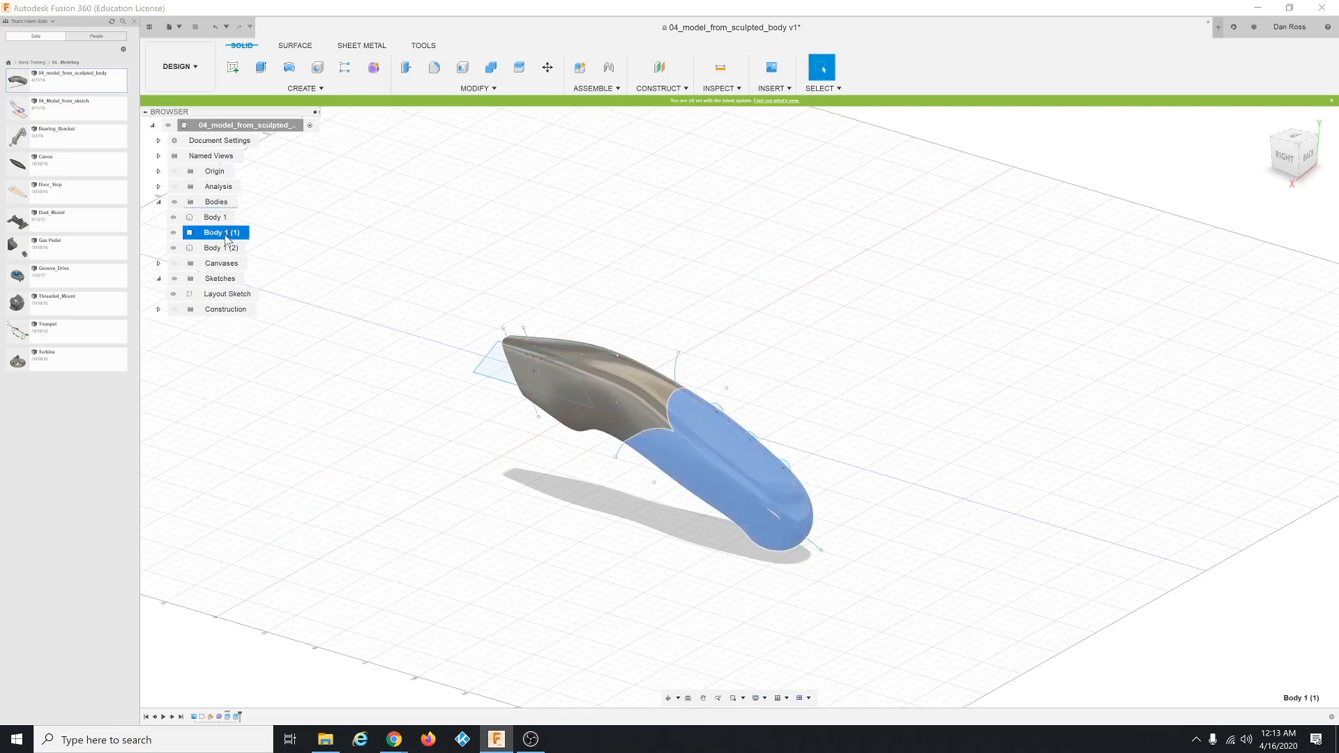
pyautogui.click(224, 248)
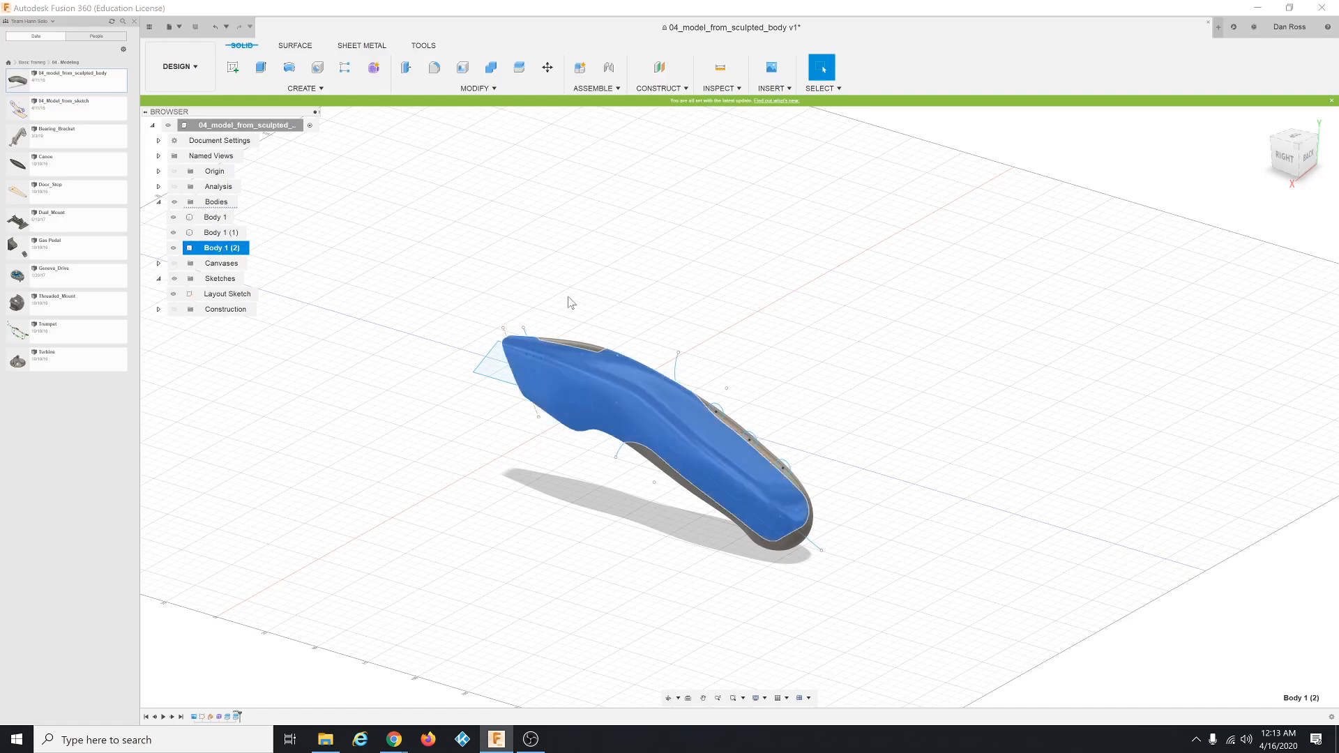
pyautogui.keyDown('shift'); pyautogui.moveTo(750, 323); pyautogui.dragTo(759, 317, button='middle'); pyautogui.keyUp('shift')
pyautogui.scroll(1, 307, 380)
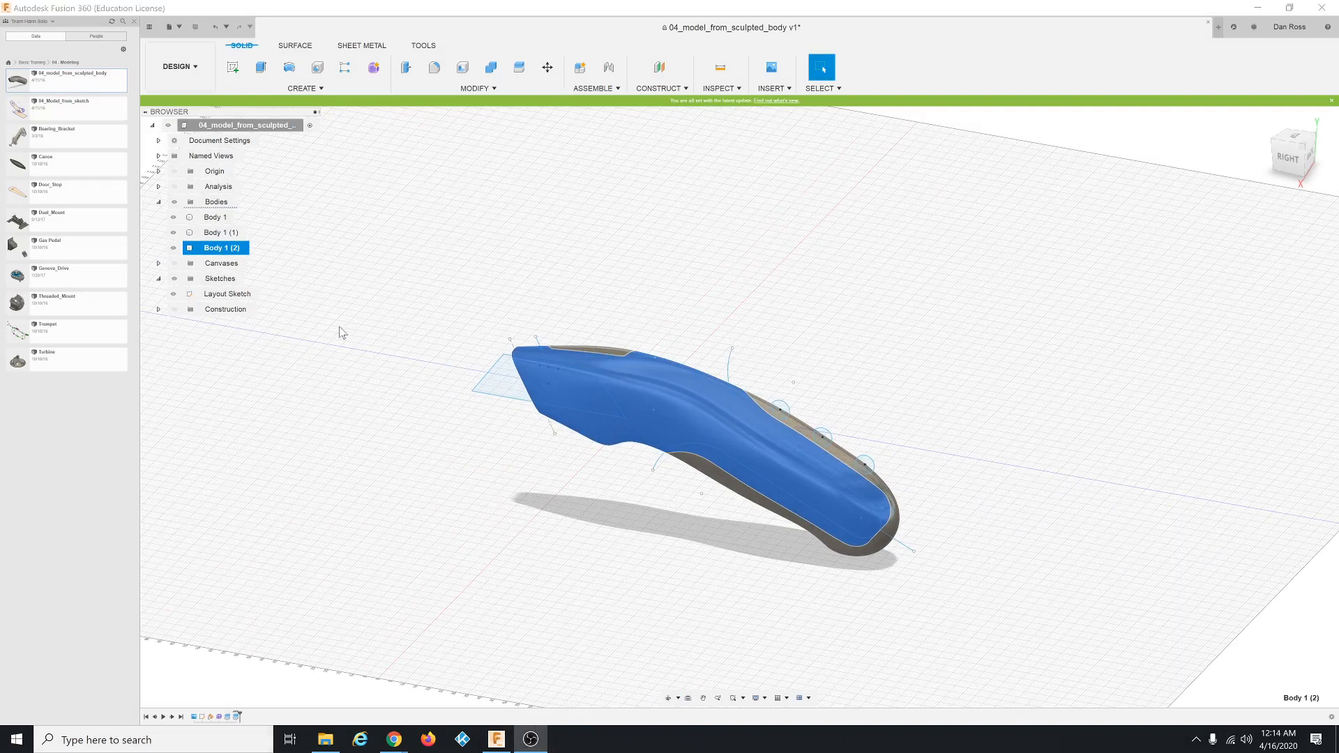
# Rename the front upper insert body to Grip 1 and the rear looped grip body to Grip 2.
pyautogui.click(225, 218)
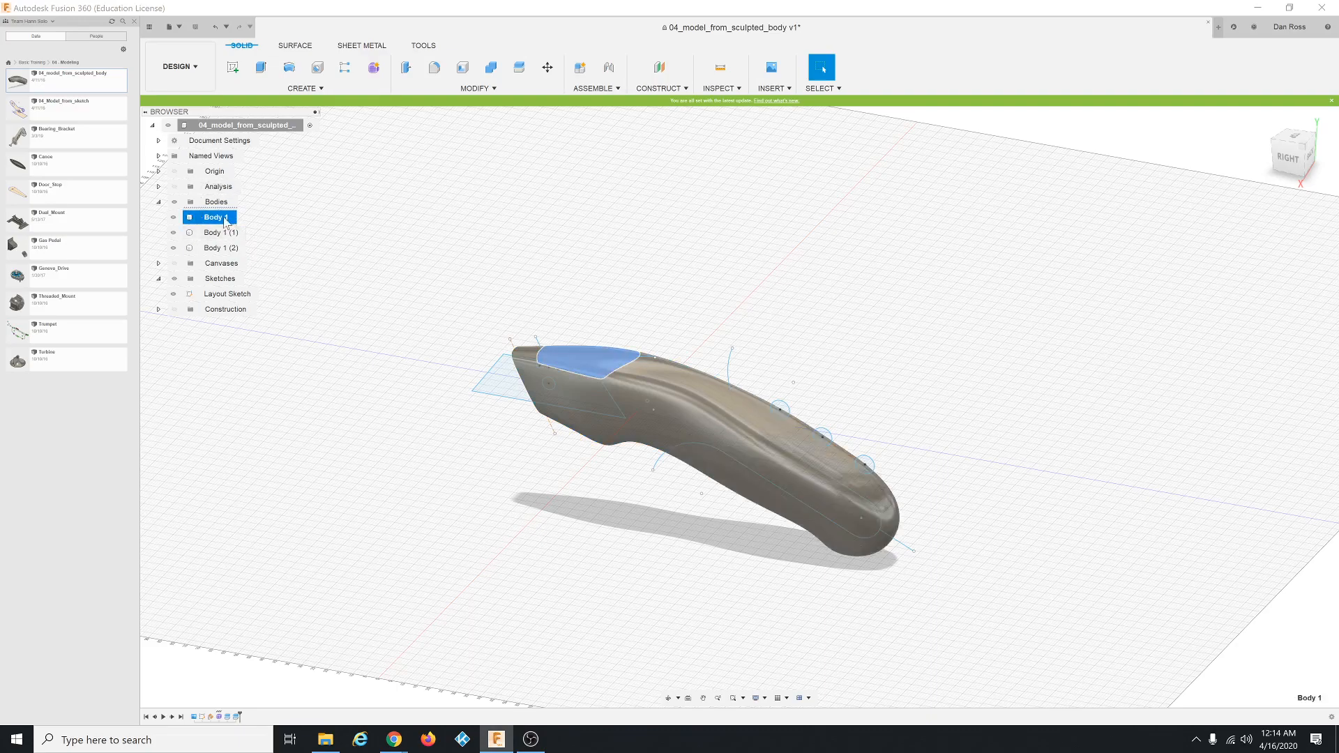
pyautogui.doubleClick(228, 218)
pyautogui.write('g')
pyautogui.click(222, 231)
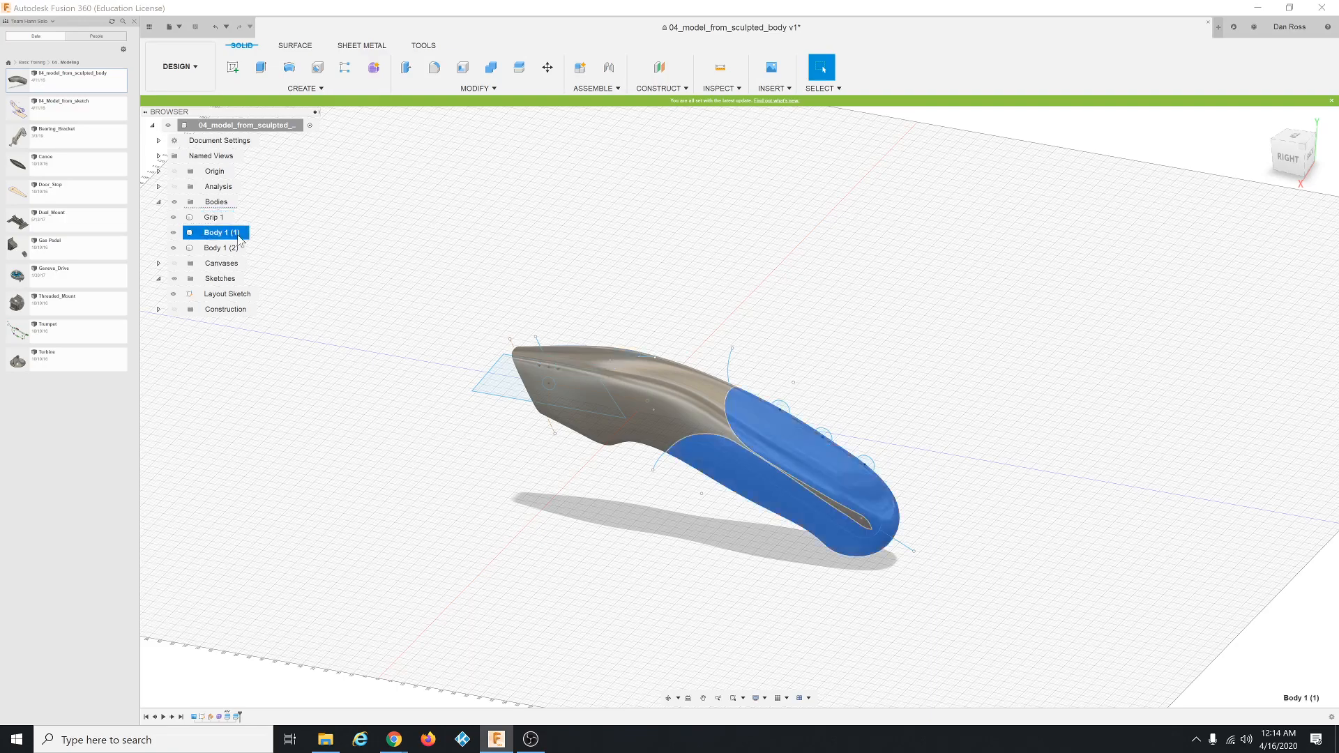
pyautogui.doubleClick(222, 231)
pyautogui.write('Grip 2')
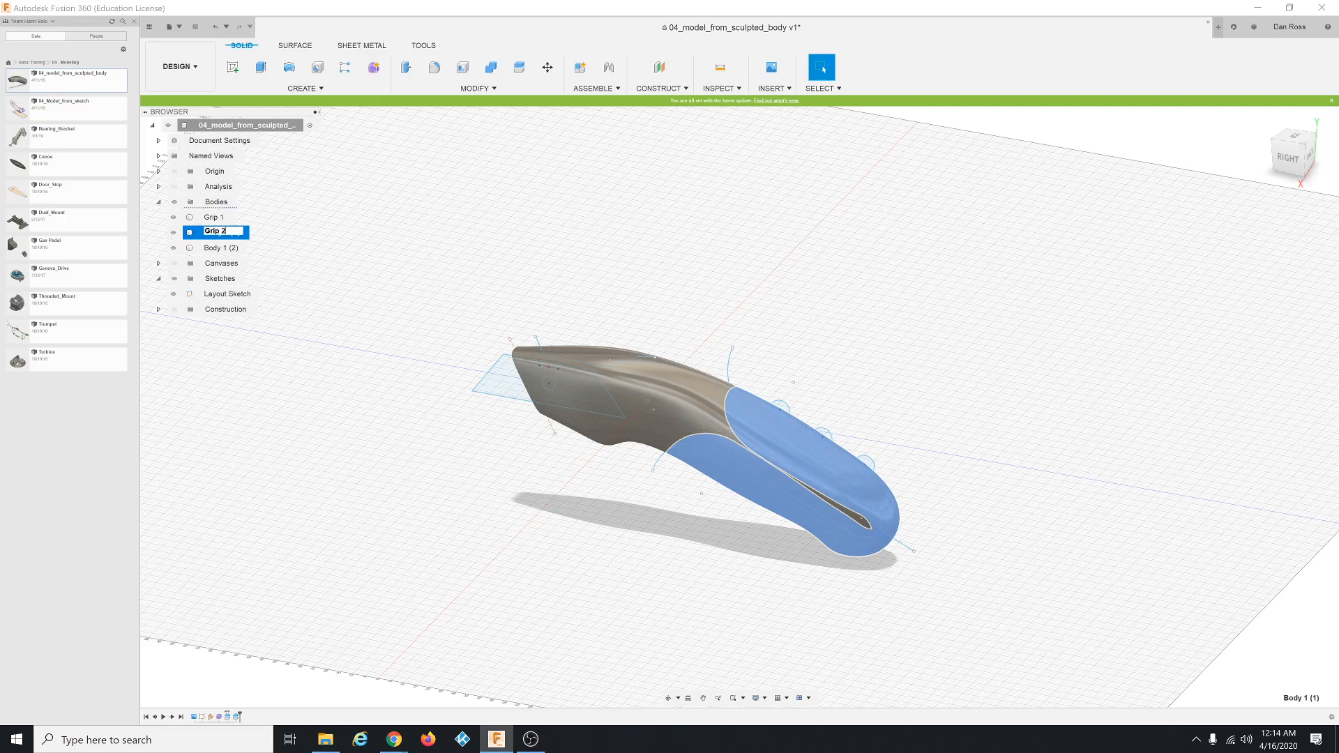
pyautogui.press('Return')
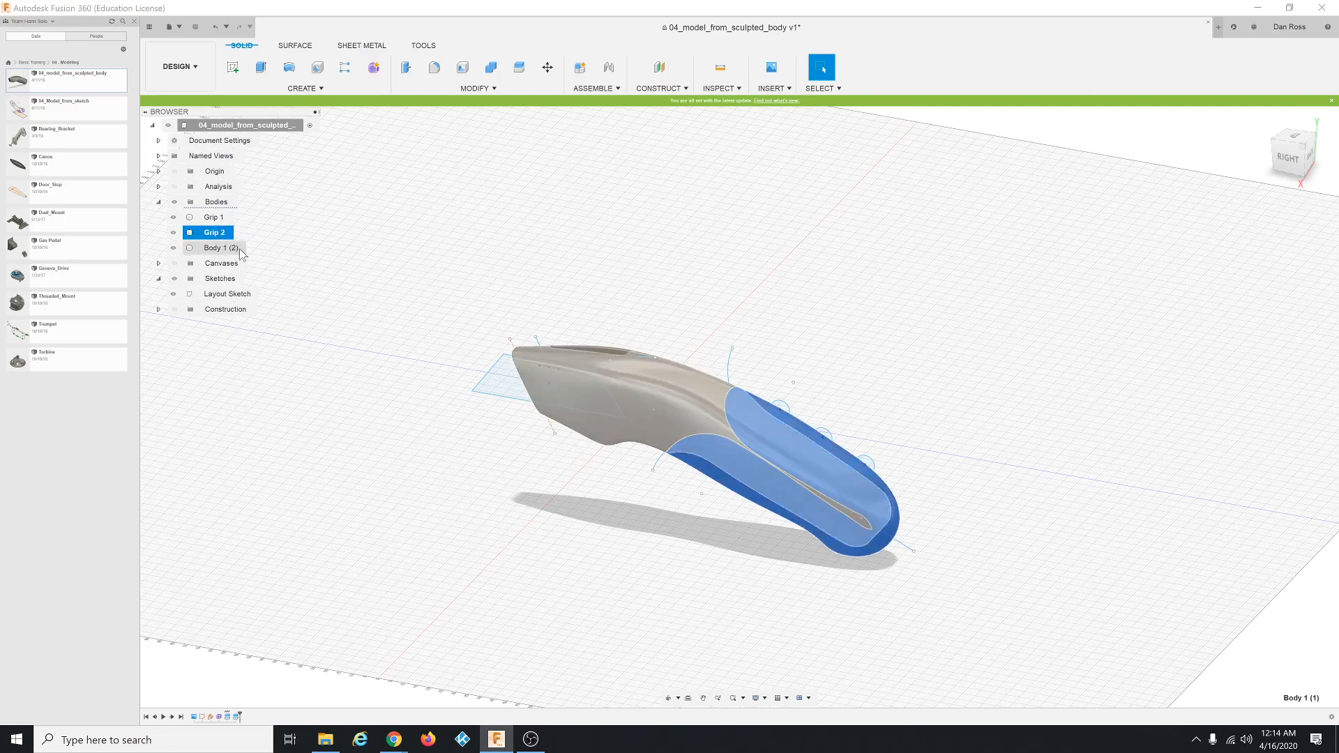
# Rename the remaining main body, Body 1 (2), to Knife Body.
pyautogui.click(240, 250)
pyautogui.click(246, 252)
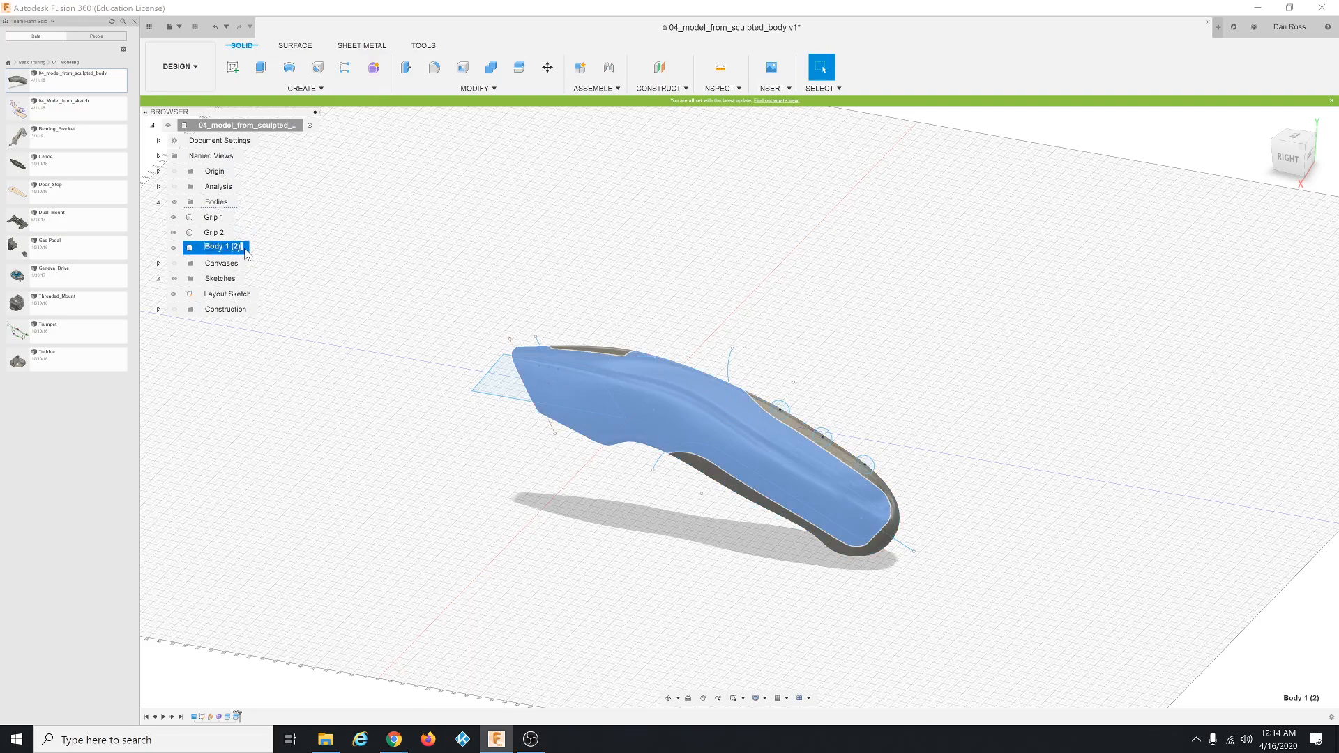
pyautogui.write('Knife Body')
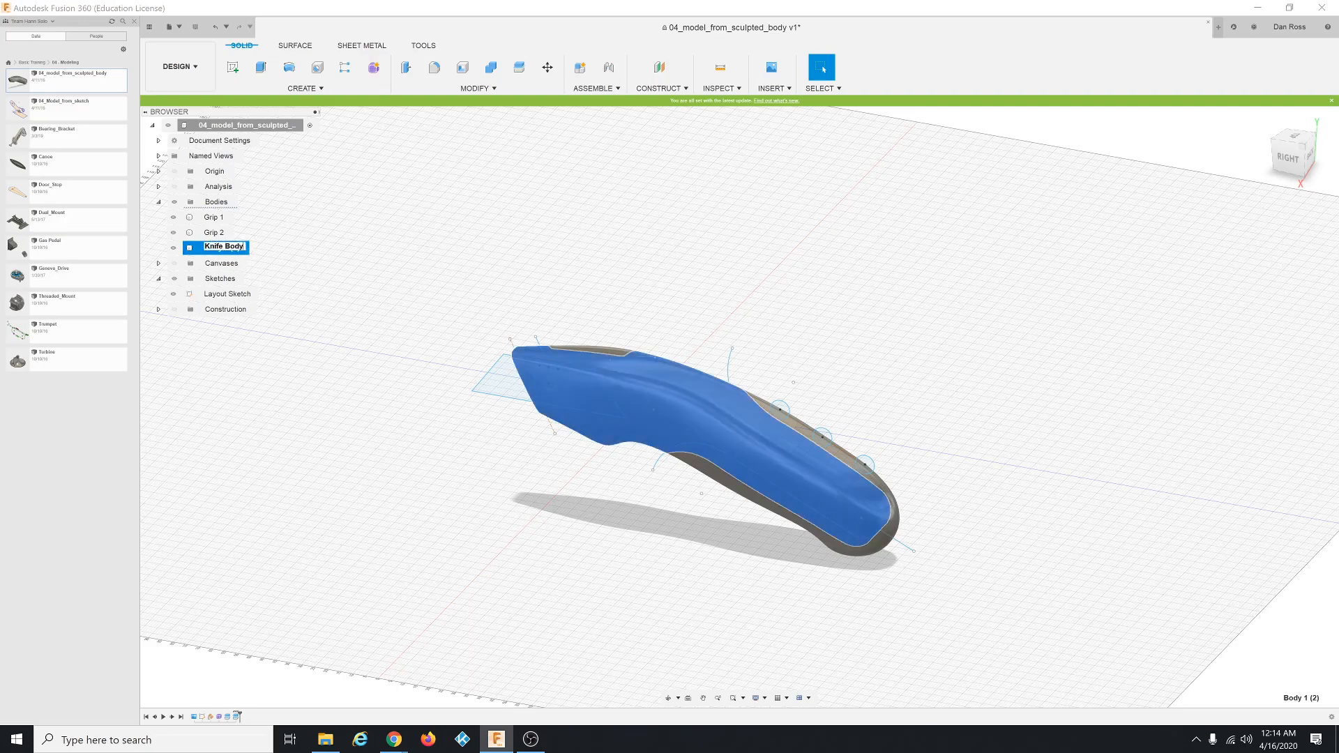
pyautogui.press('Return')
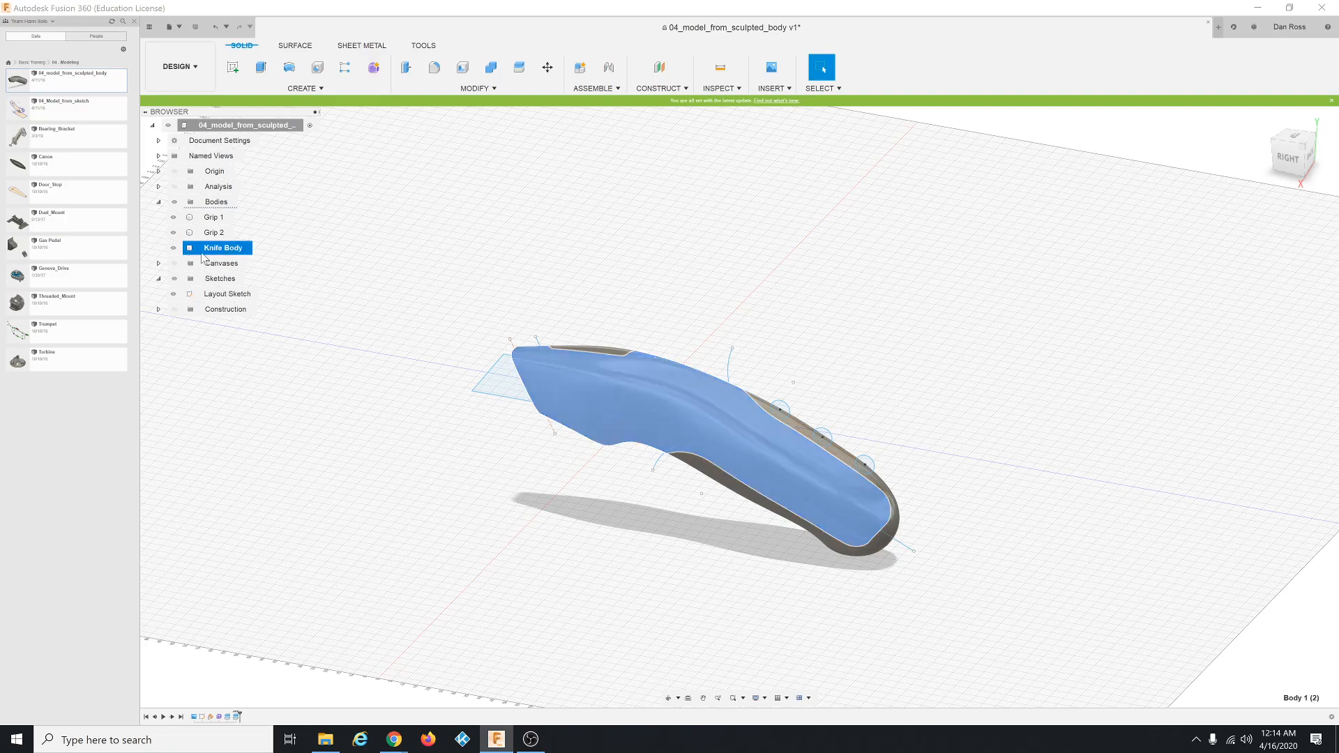
# Hide Knife Body, Grip 2 and Grip 1 and clear the selection.
pyautogui.click(173, 248)
pyautogui.click(173, 232)
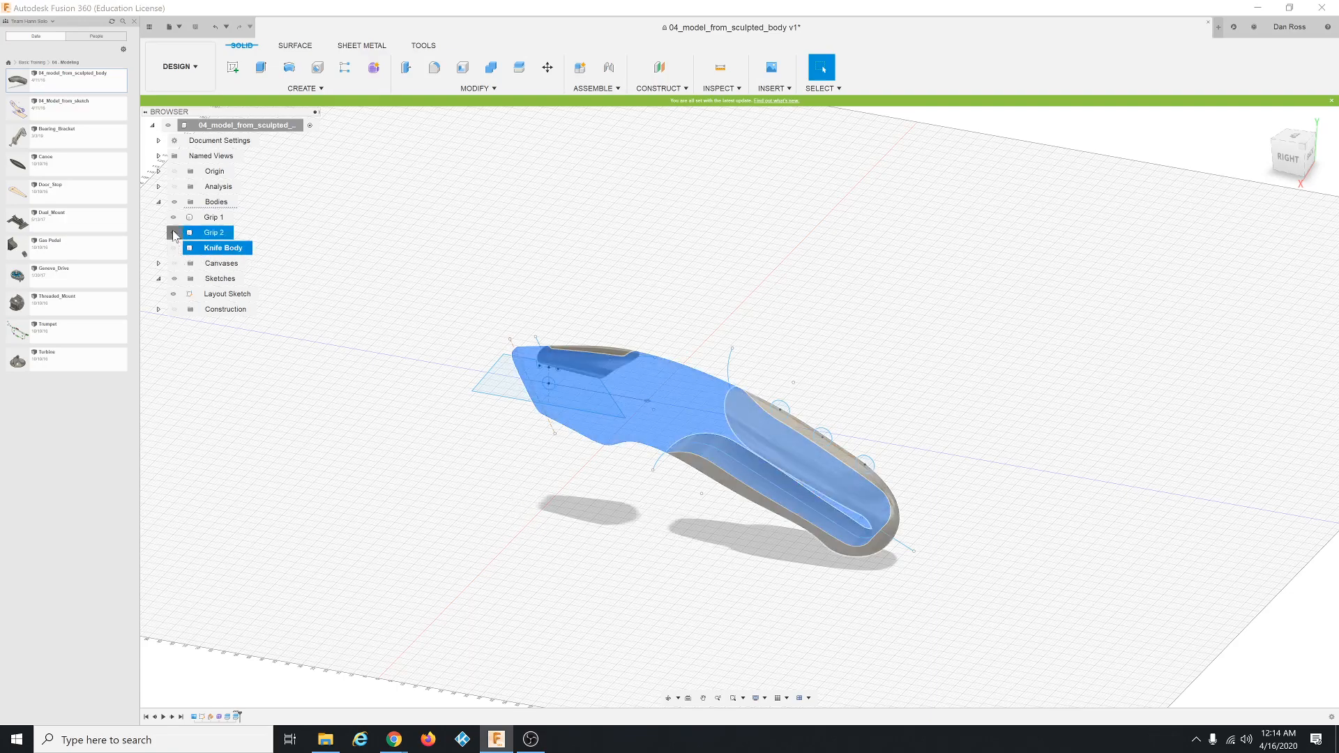
pyautogui.click(174, 217)
pyautogui.press('Escape')
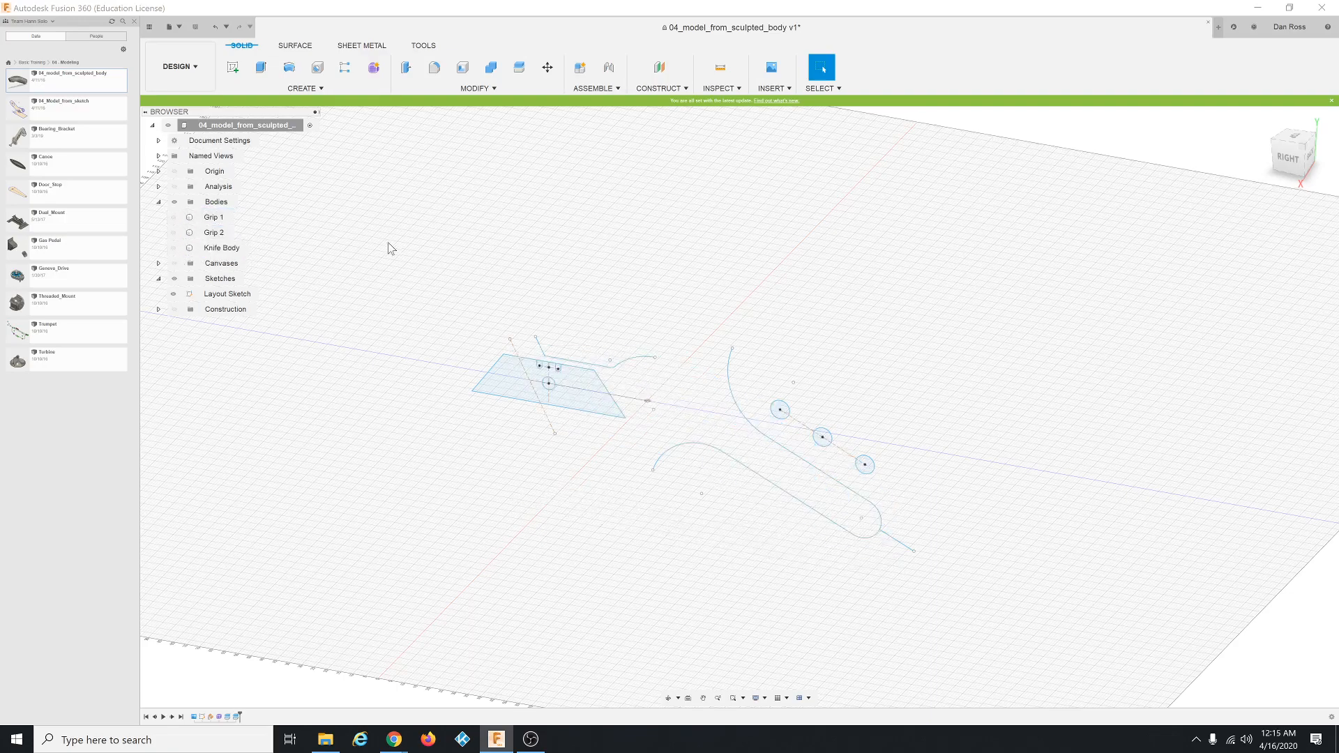
# Show Grip 1, Grip 2 and Knife Body one at a time to inspect each part alone, hiding each again.
pyautogui.click(174, 218)
pyautogui.click(174, 218)
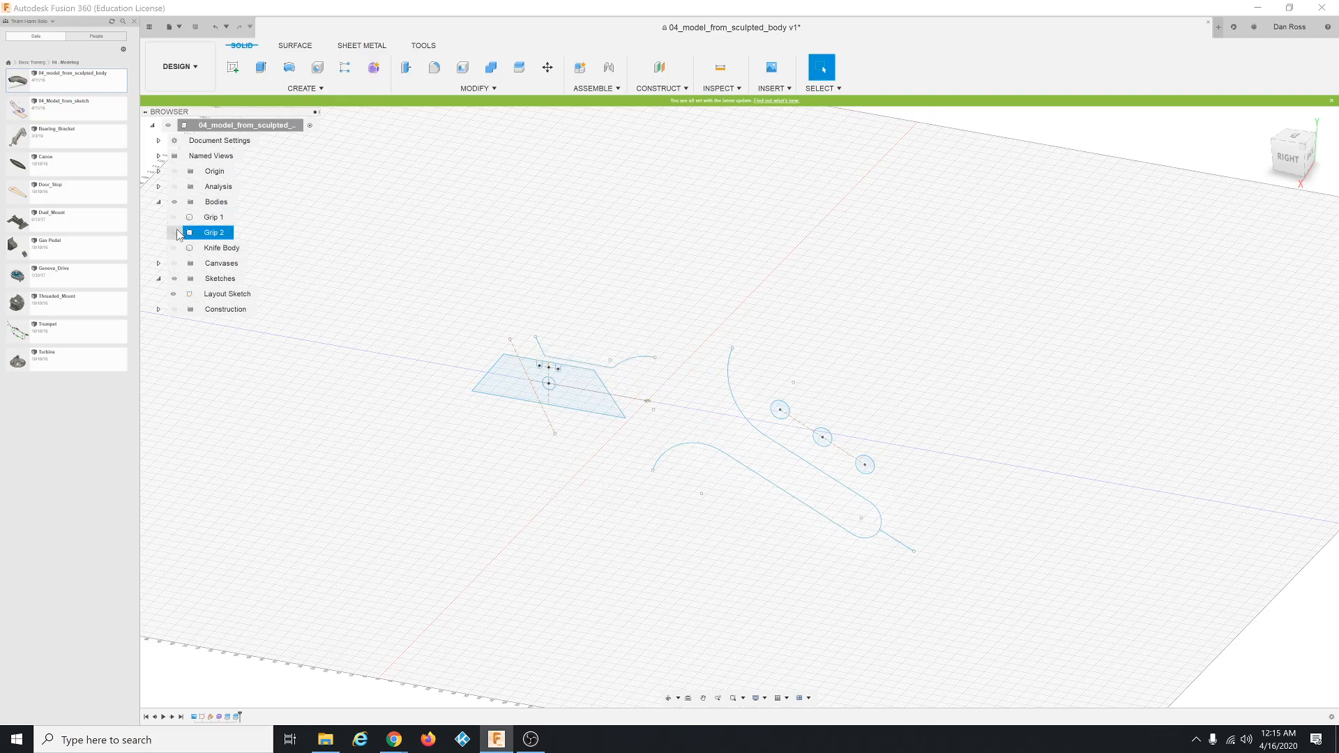
pyautogui.click(174, 233)
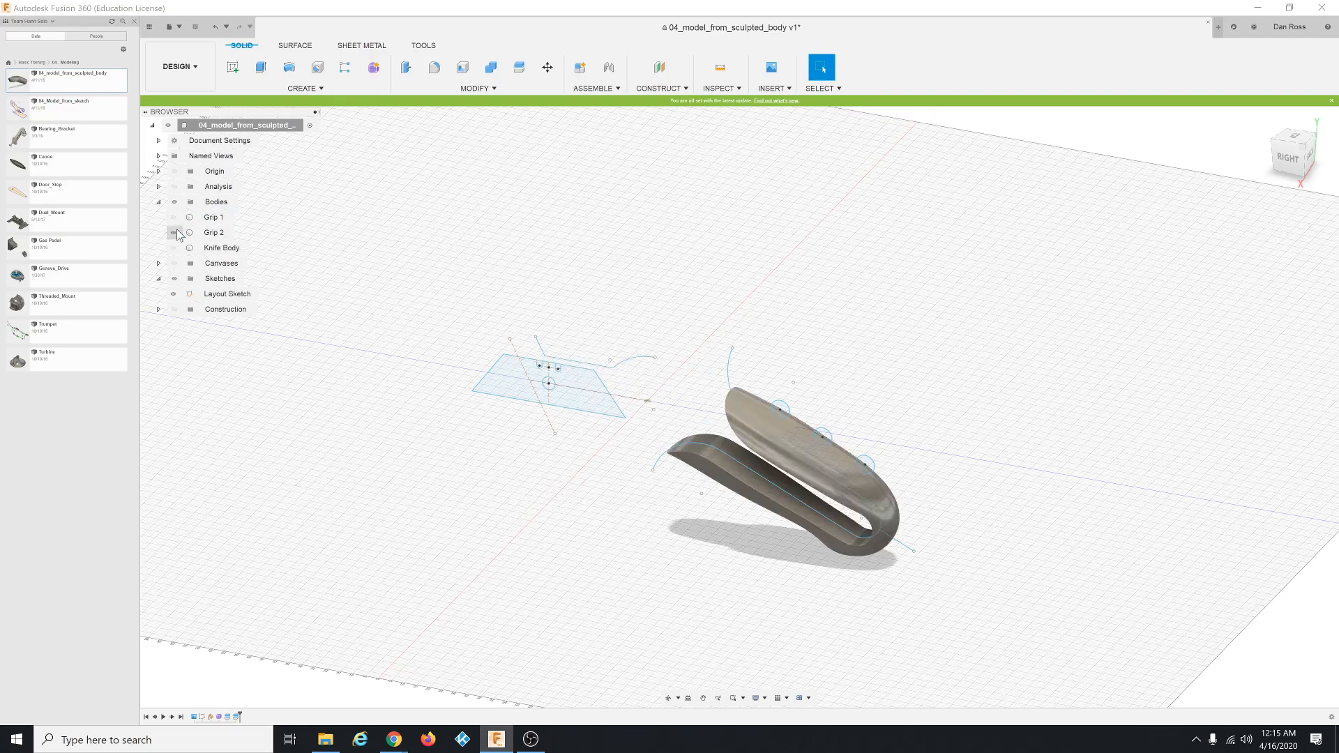
pyautogui.click(174, 233)
pyautogui.click(174, 249)
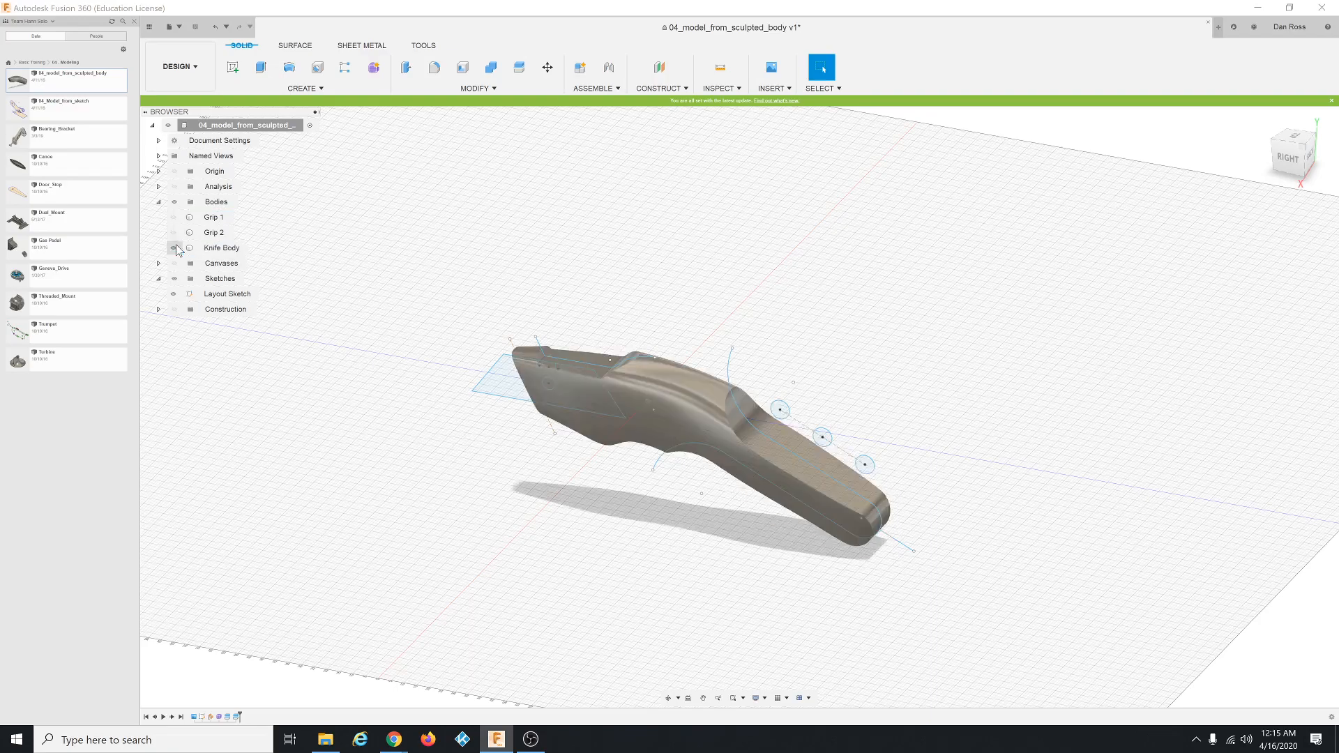
pyautogui.click(174, 248)
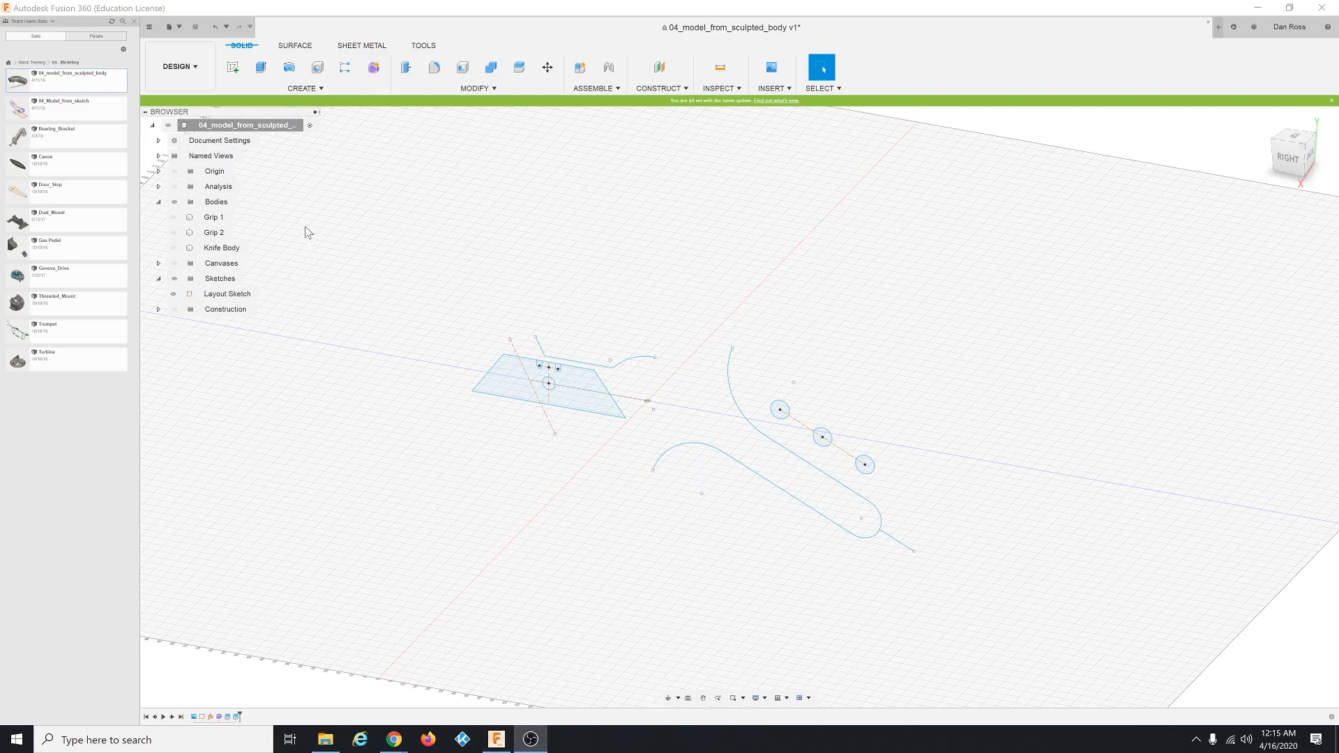
# Make Grip 1, Grip 2 and Knife Body all visible.
pyautogui.click(173, 217)
pyautogui.click(173, 233)
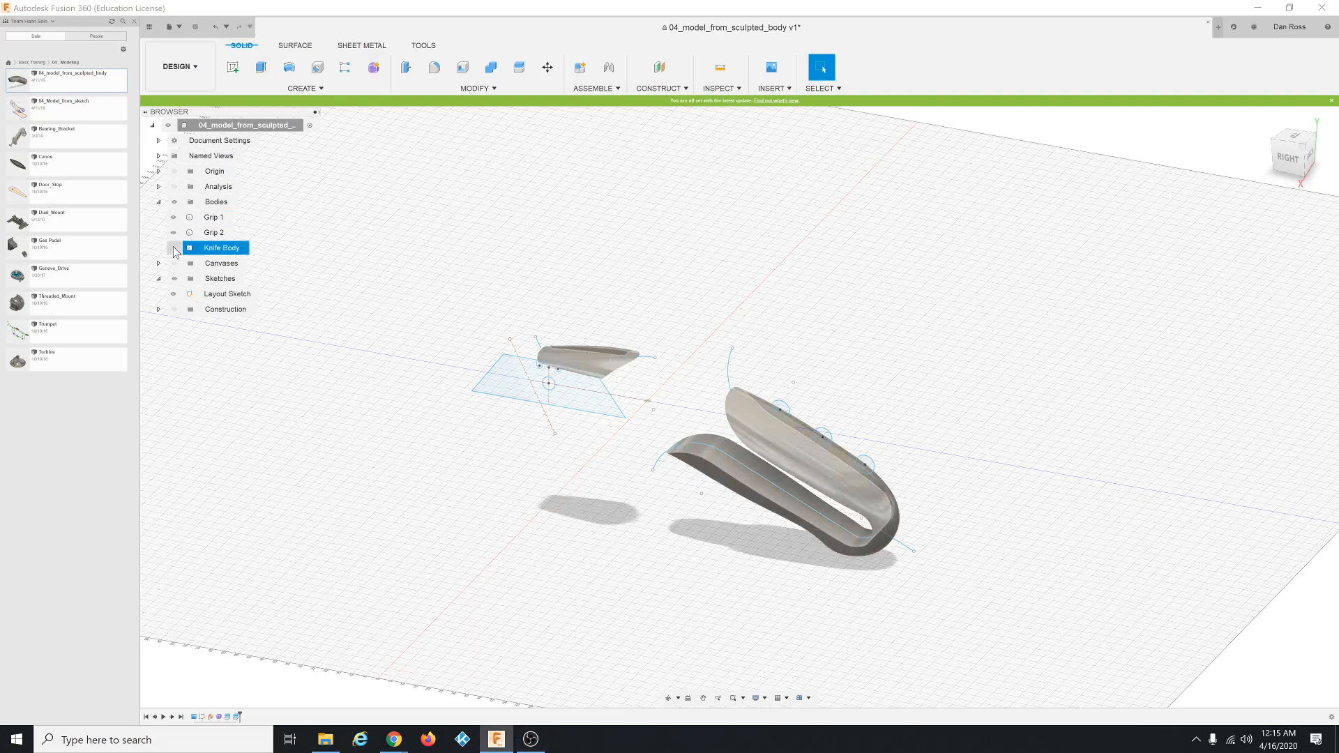
pyautogui.click(174, 249)
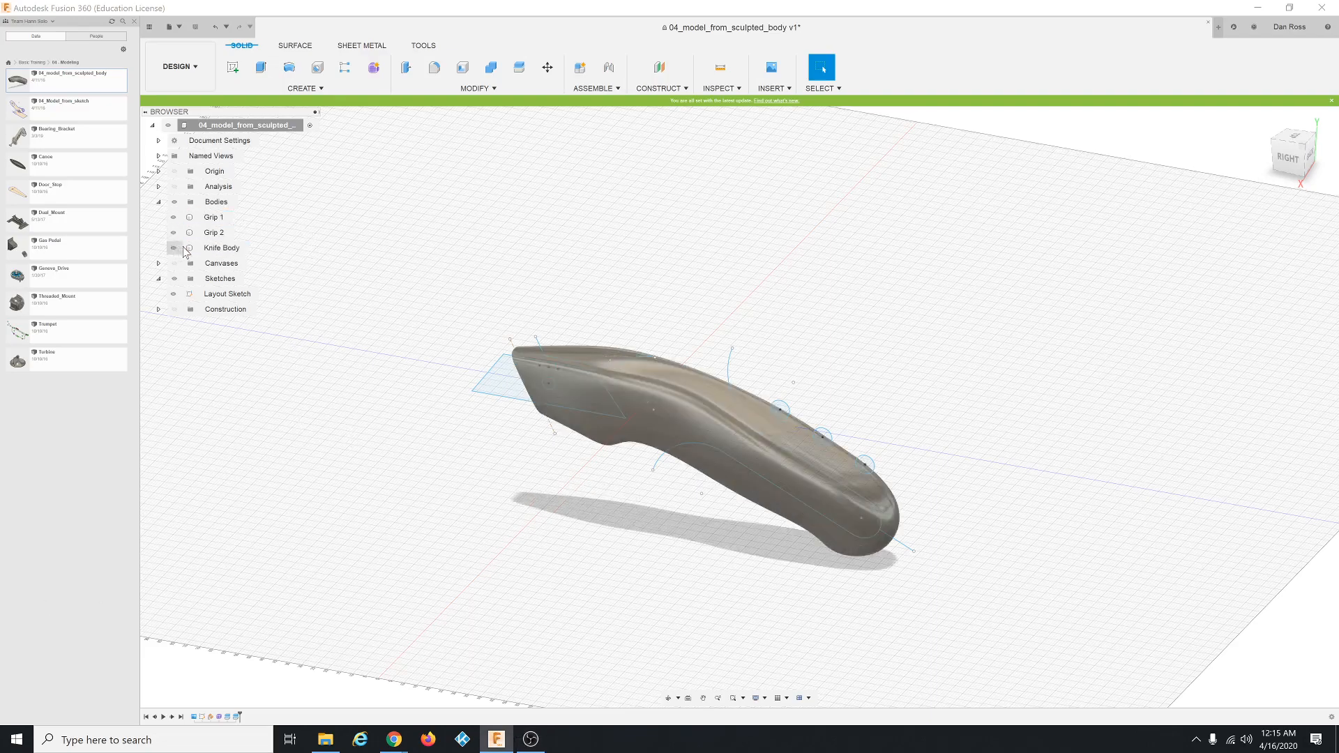
# Copy Grip 1, Grip 2 and Knife Body together and paste the duplicates in place.
pyautogui.click(225, 219)
pyautogui.keyDown('shift'); pyautogui.click(223, 248); pyautogui.keyUp('shift')
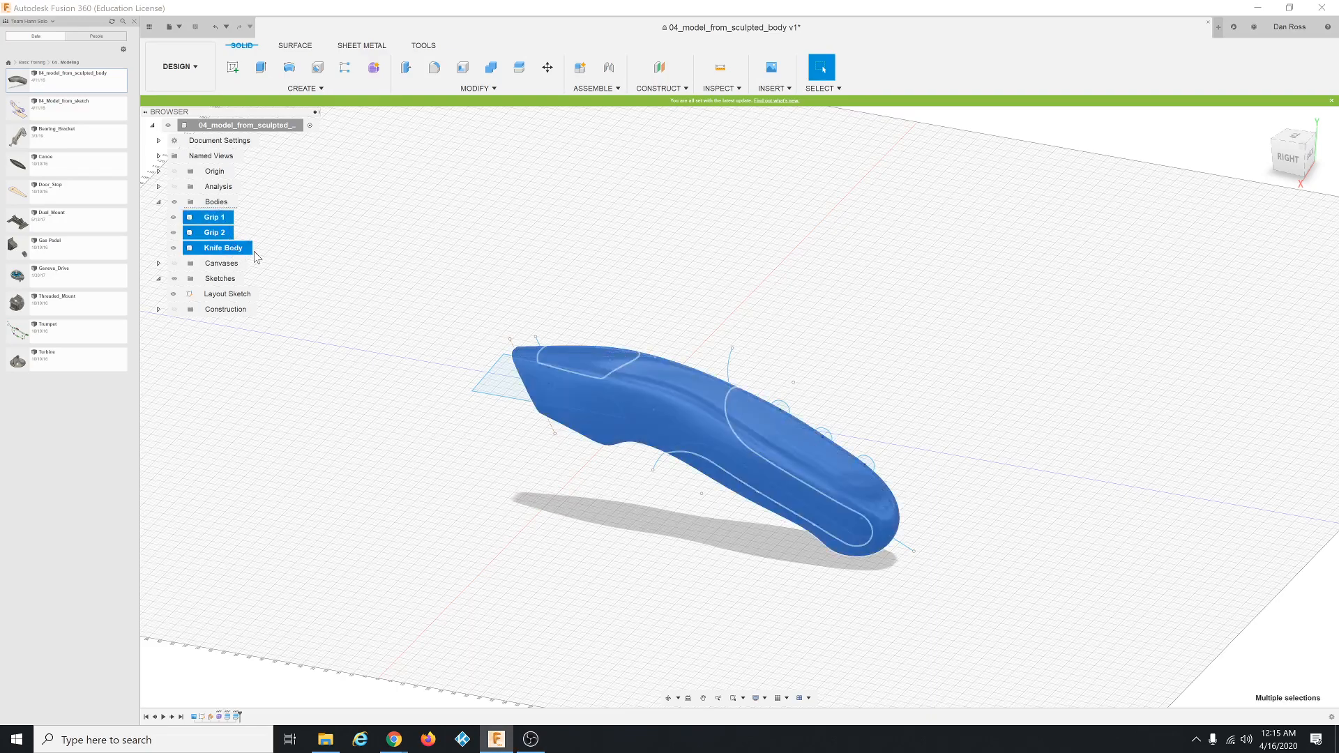
pyautogui.rightClick(248, 253)
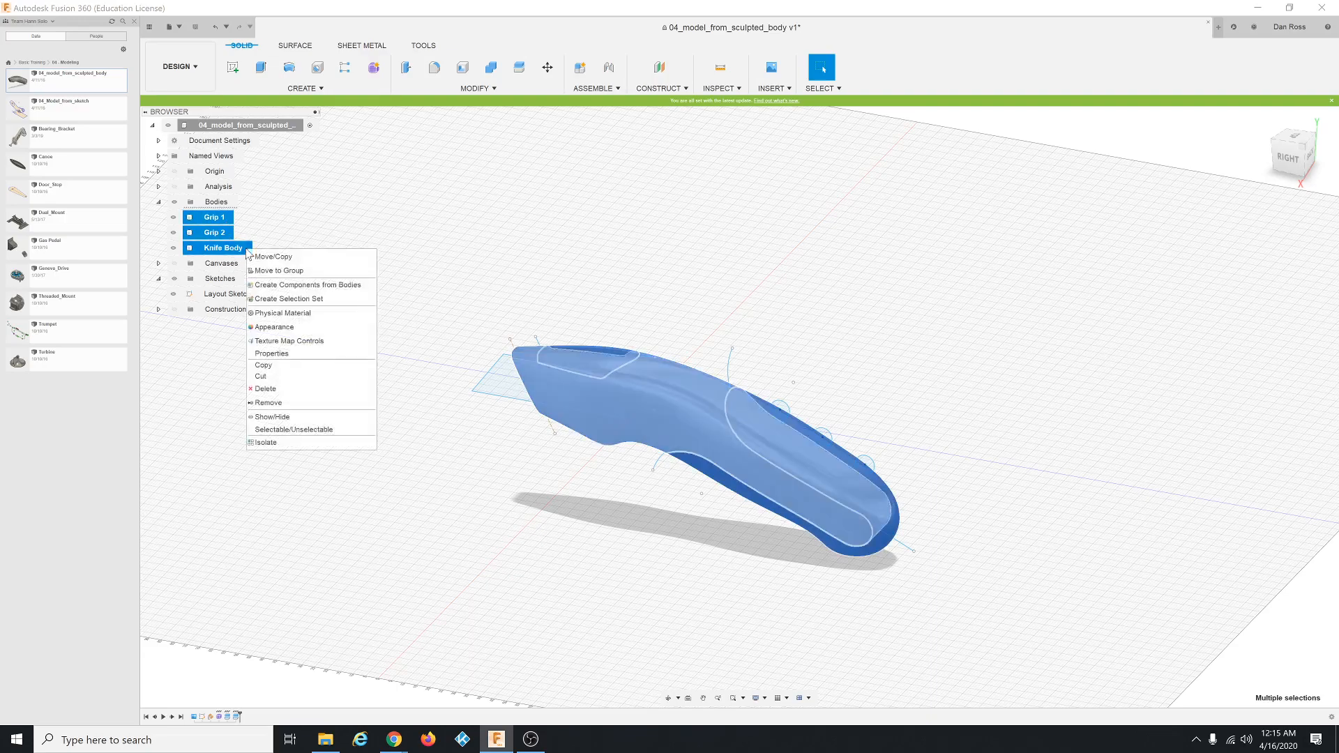
pyautogui.click(274, 367)
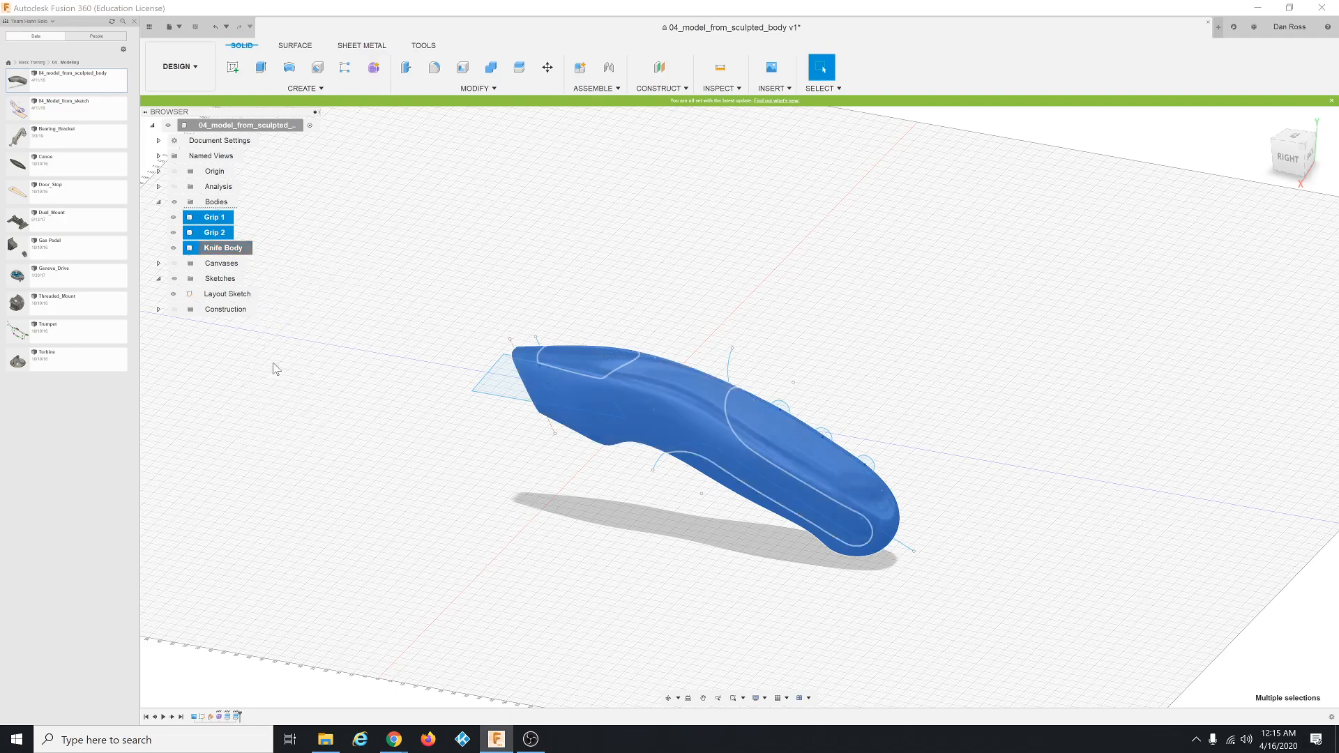
pyautogui.rightClick(446, 218)
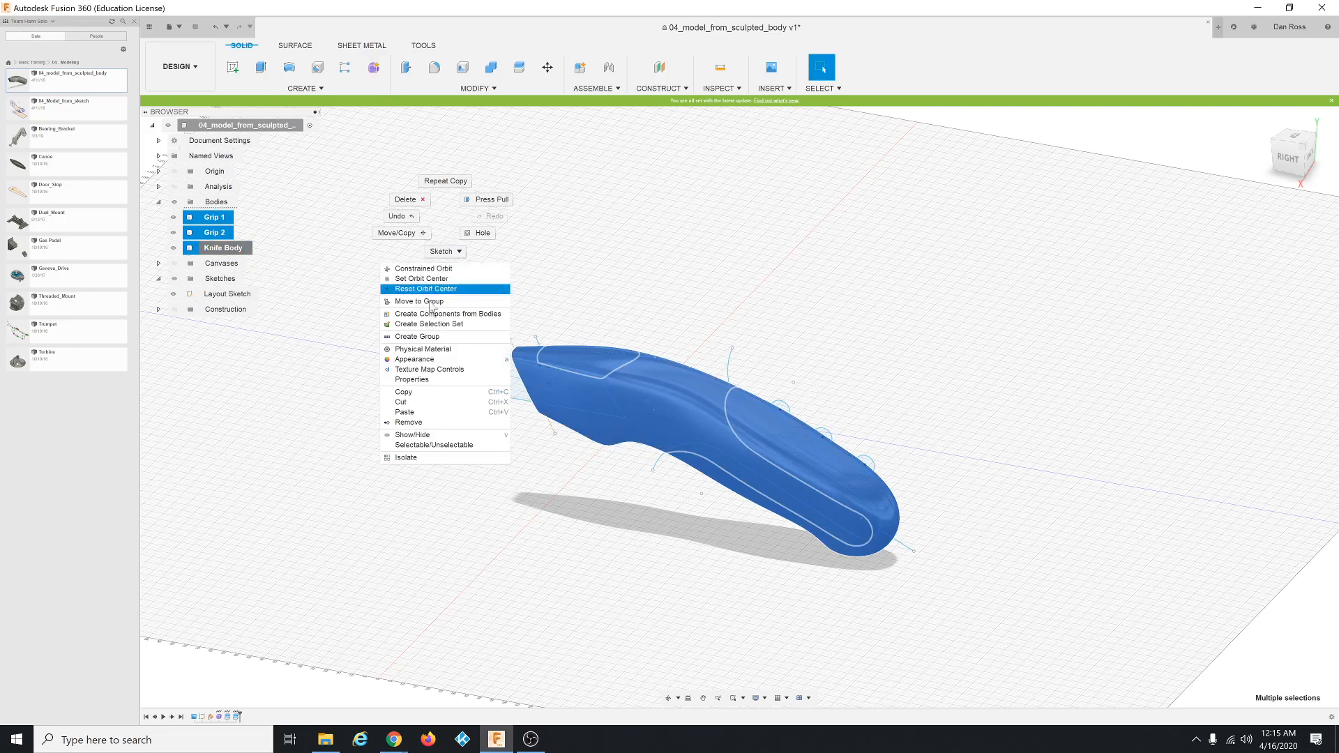
pyautogui.click(411, 415)
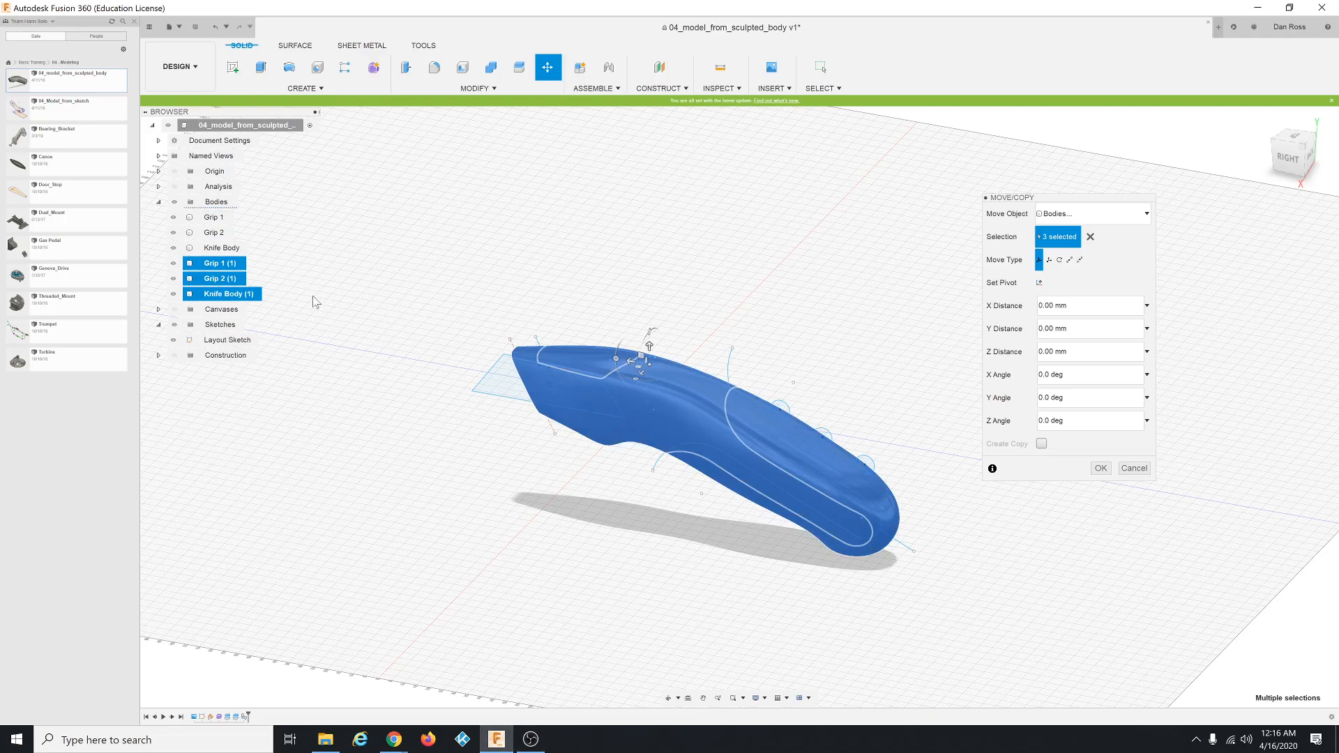
pyautogui.press('Escape')
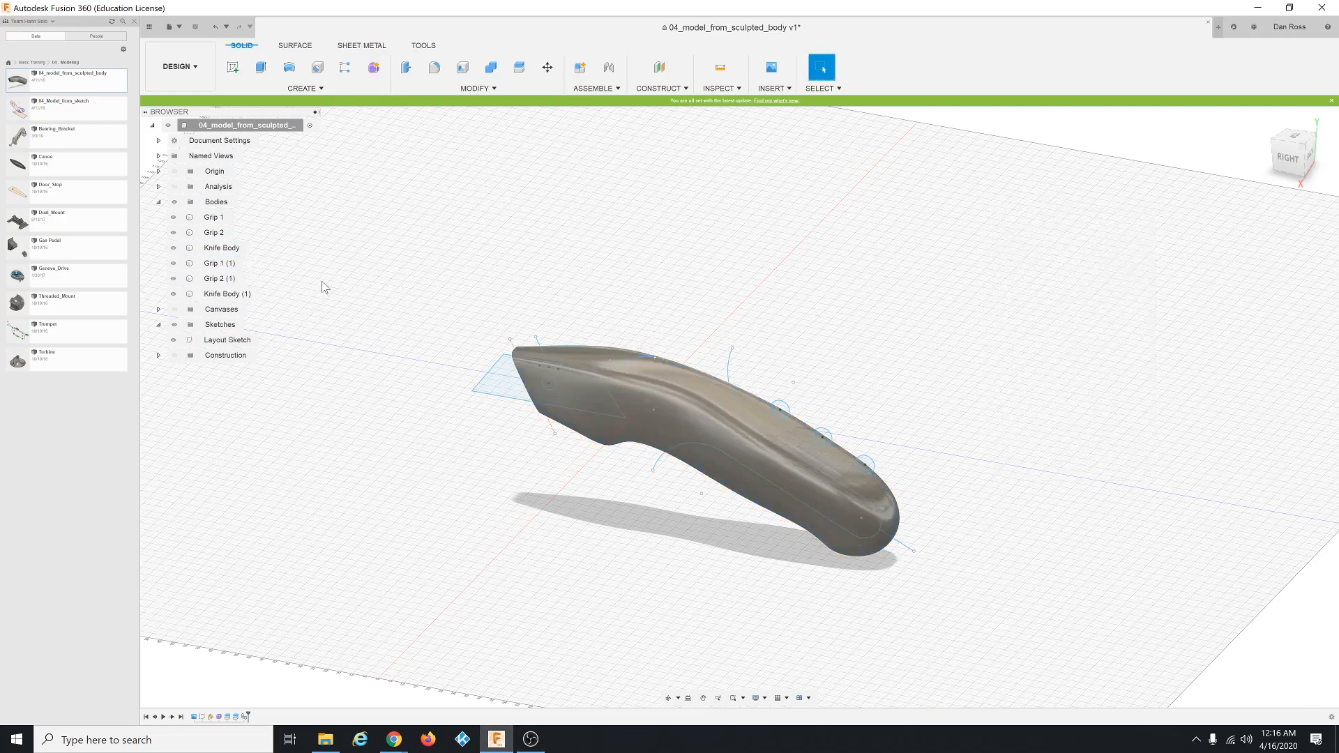
# Try to delete only the Knife Body (1) copy and undo the deletion.
pyautogui.click(258, 295)
pyautogui.rightClick(260, 300)
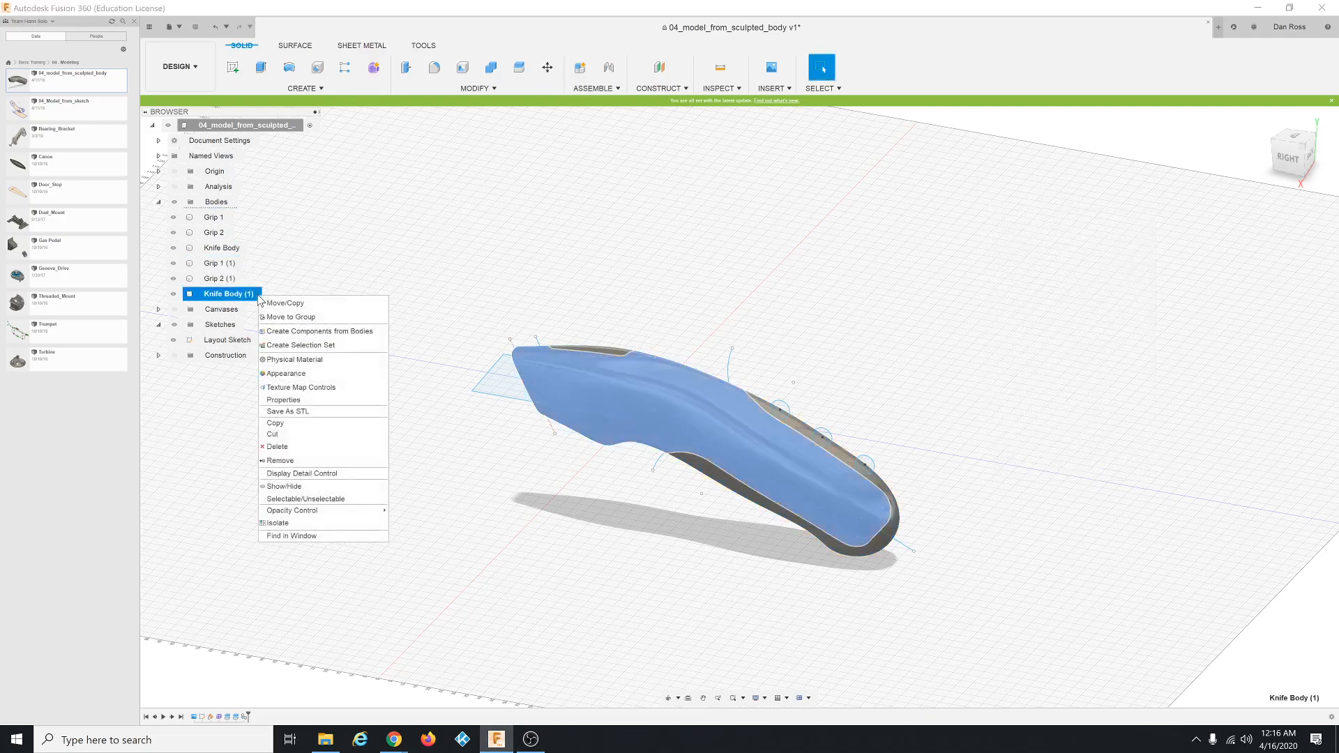
pyautogui.click(304, 452)
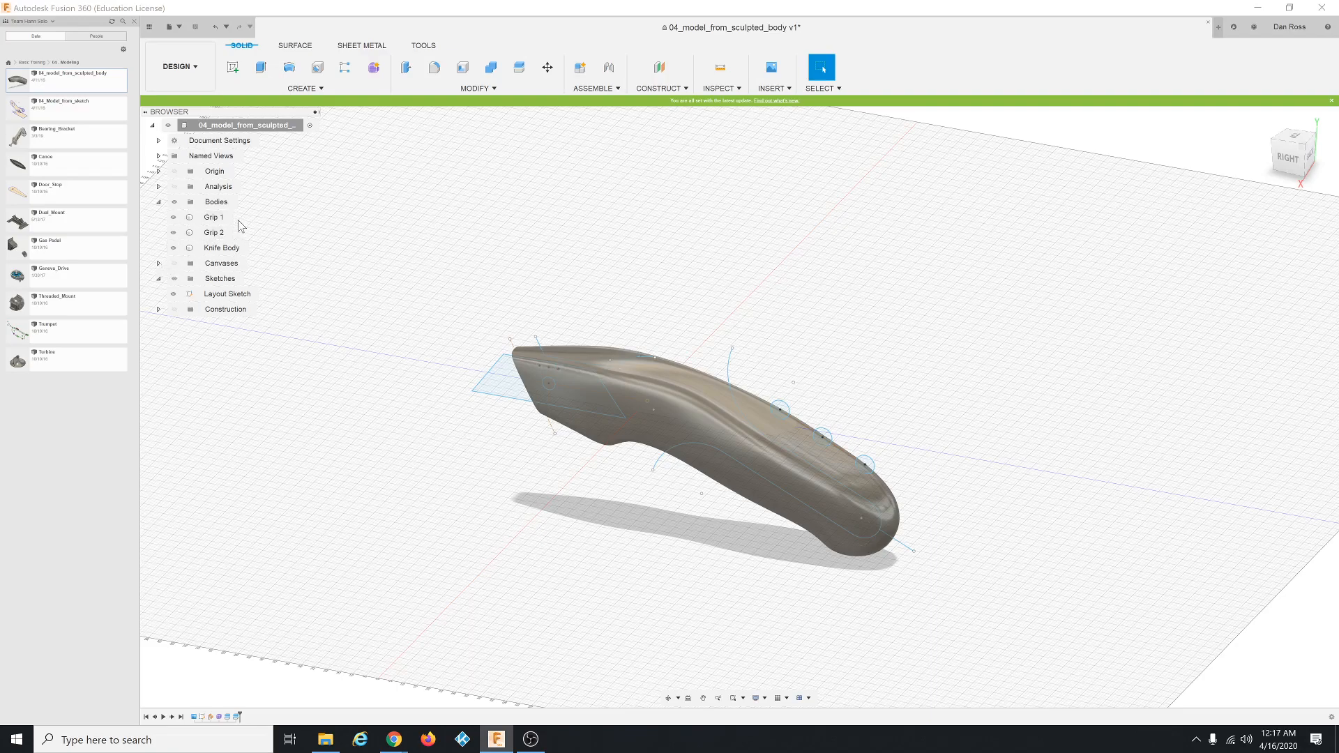
pyautogui.click(214, 27)
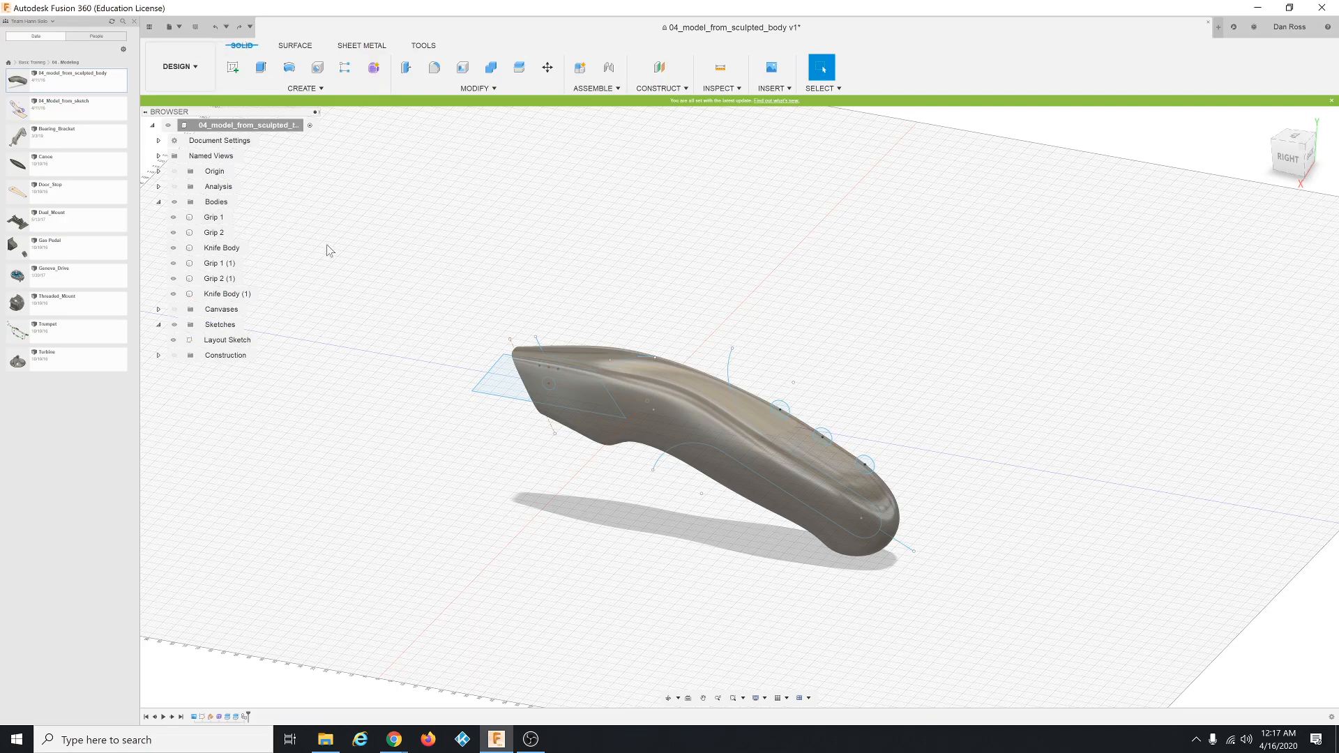
# Delete the pasted Knife Body (1) copy again.
pyautogui.click(212, 296)
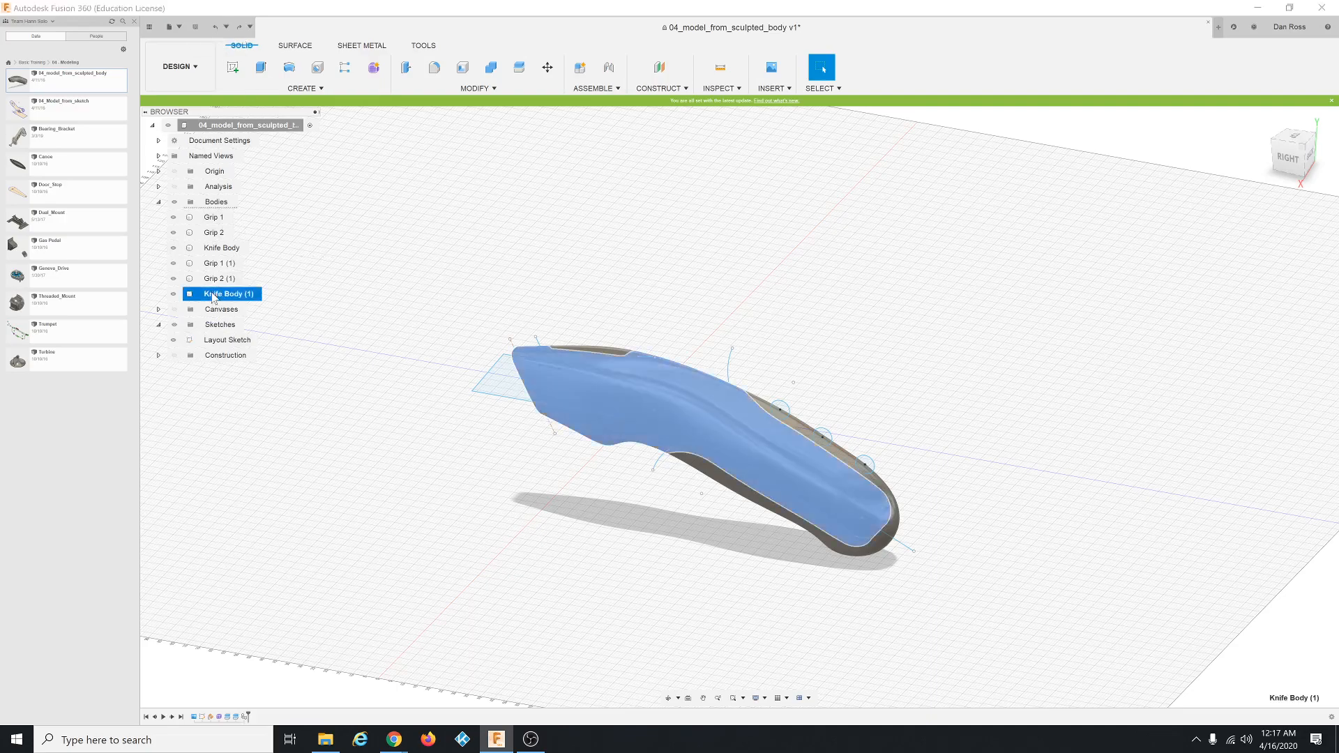
pyautogui.rightClick(204, 295)
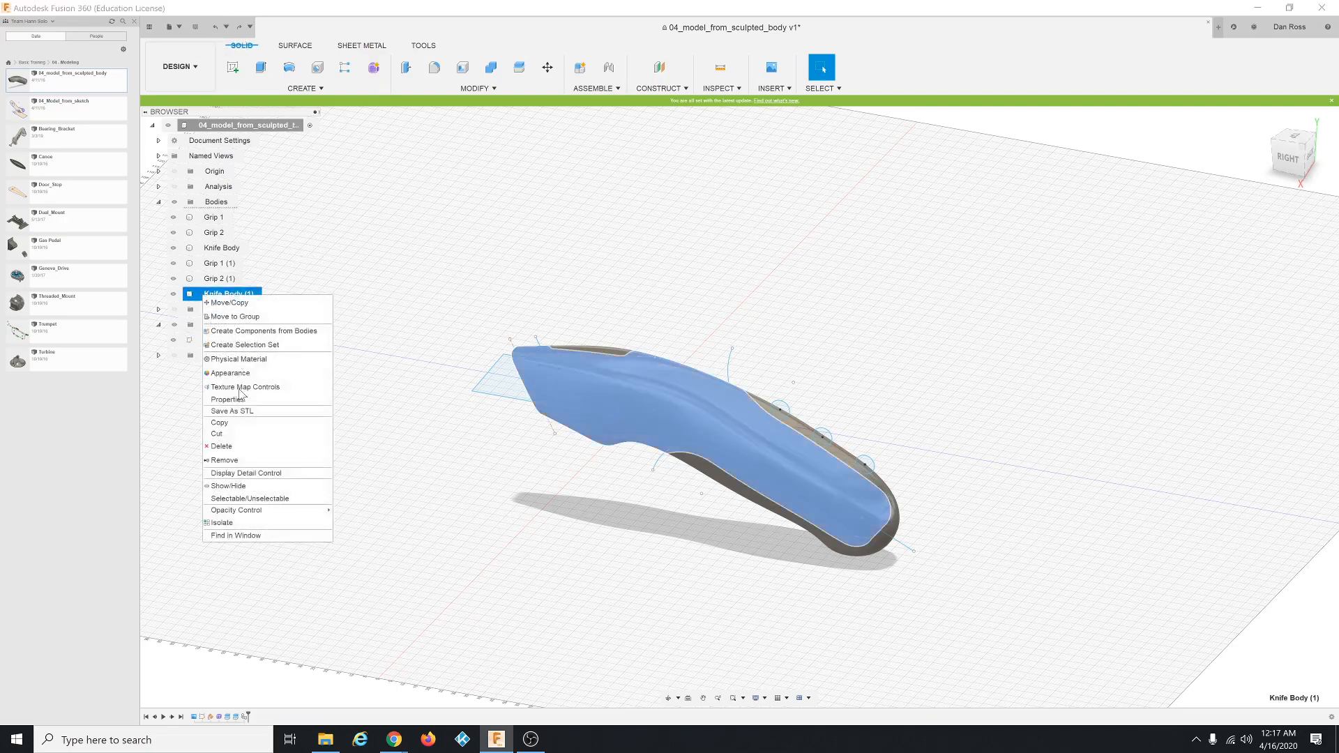
pyautogui.click(222, 447)
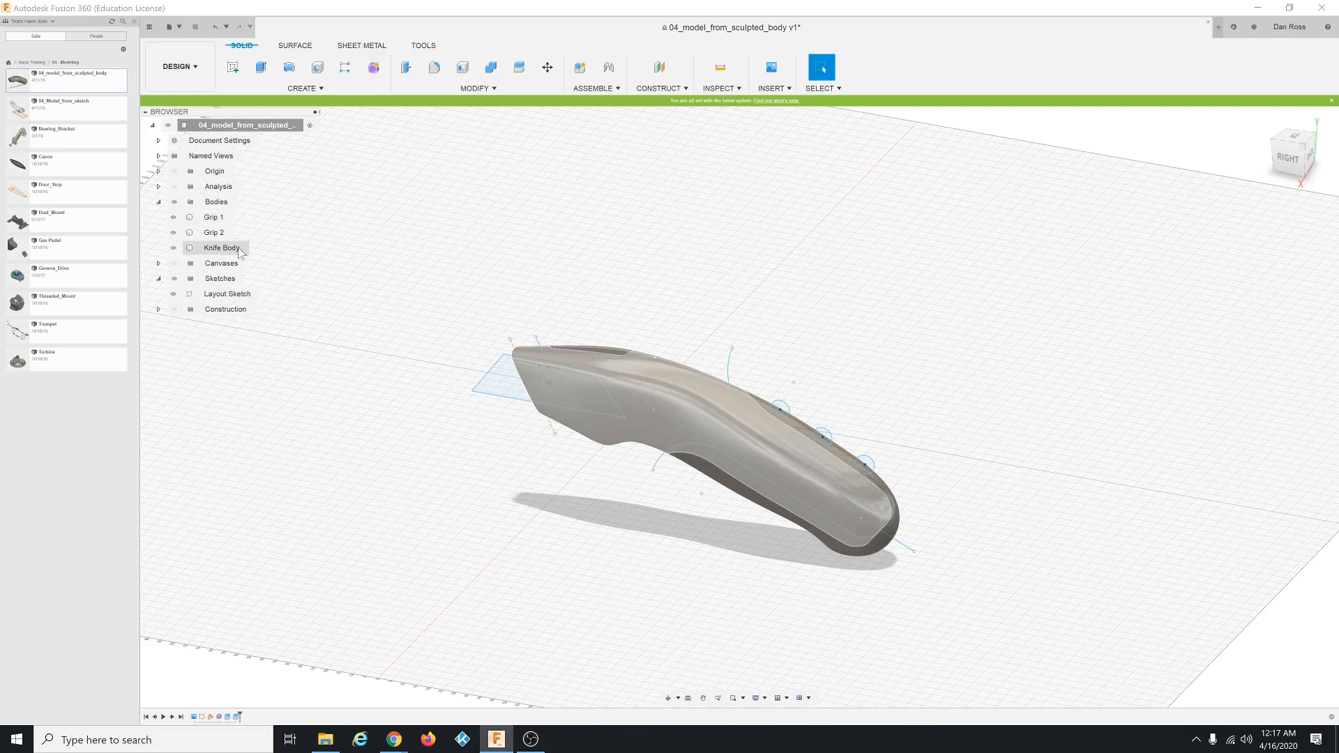
# Copy only Grip 1 and Grip 2 and paste the duplicates in place without moving them.
pyautogui.click(213, 218)
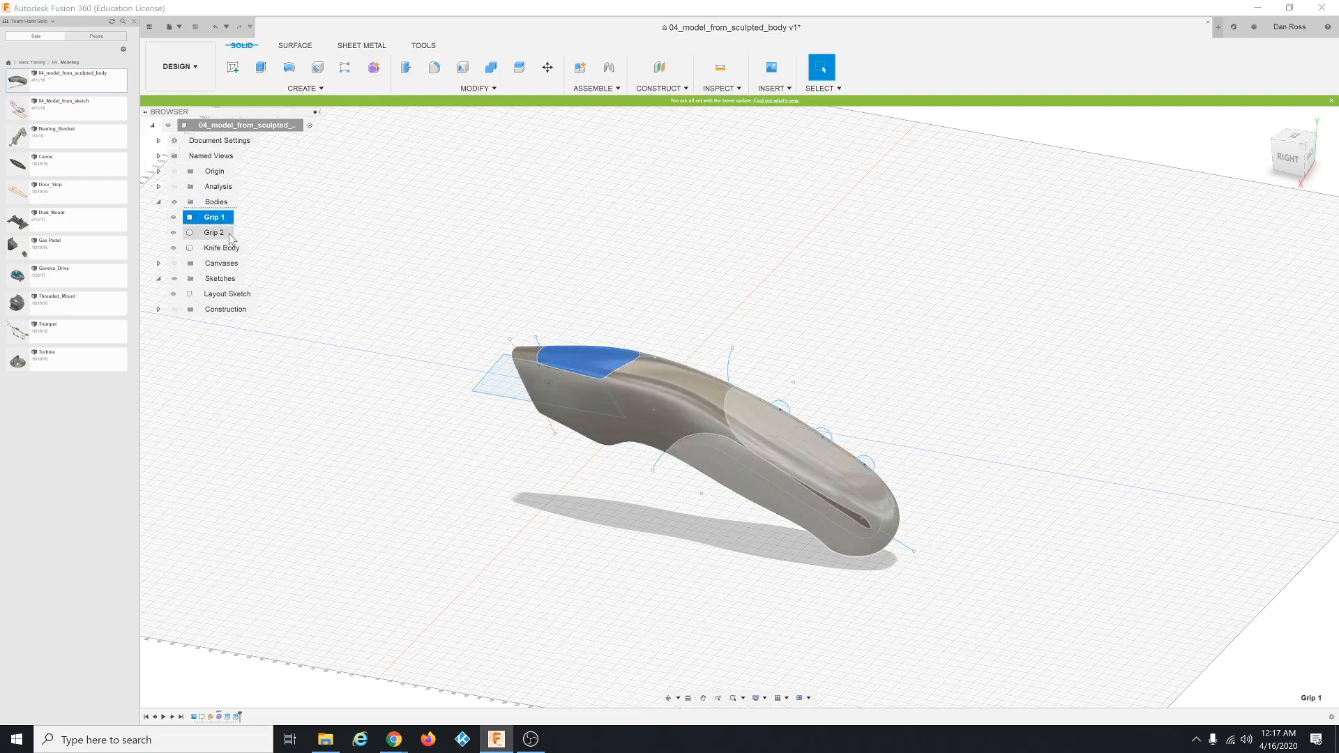
pyautogui.keyDown('ctrl'); pyautogui.click(228, 233); pyautogui.keyUp('ctrl')
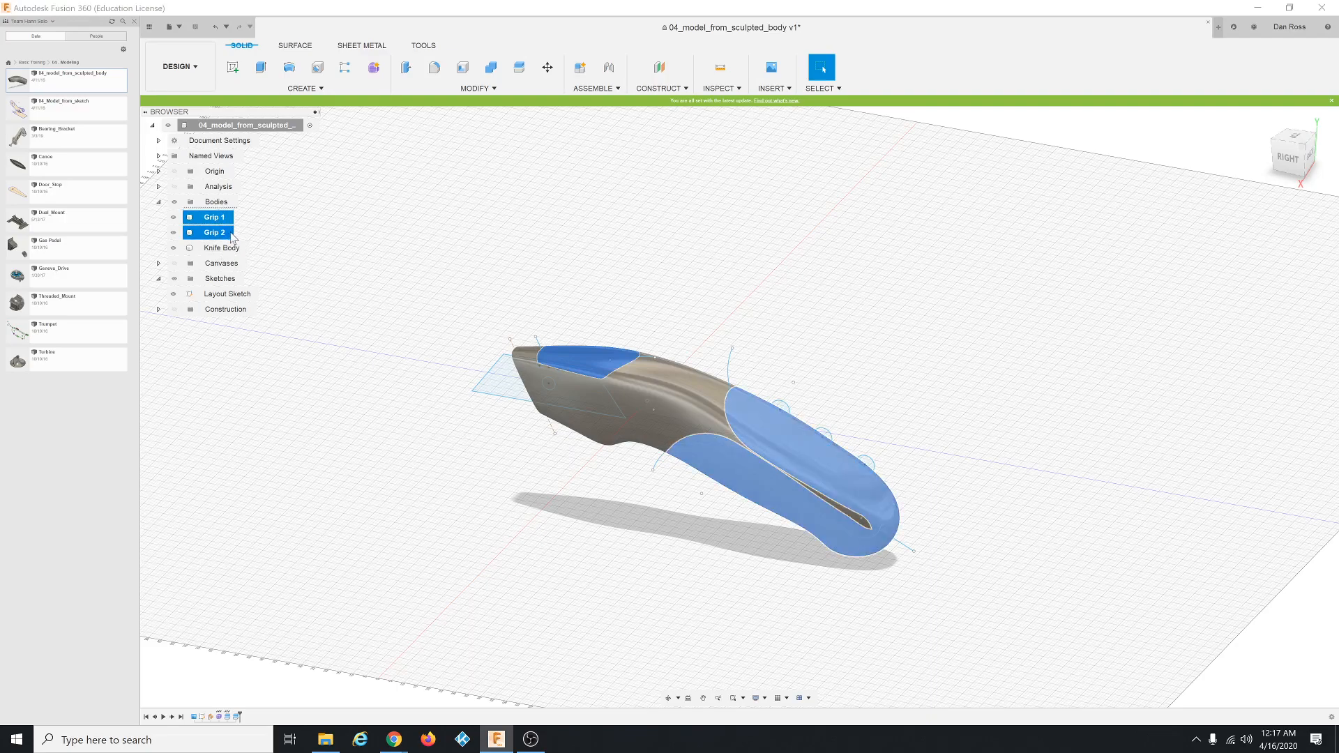
pyautogui.rightClick(232, 238)
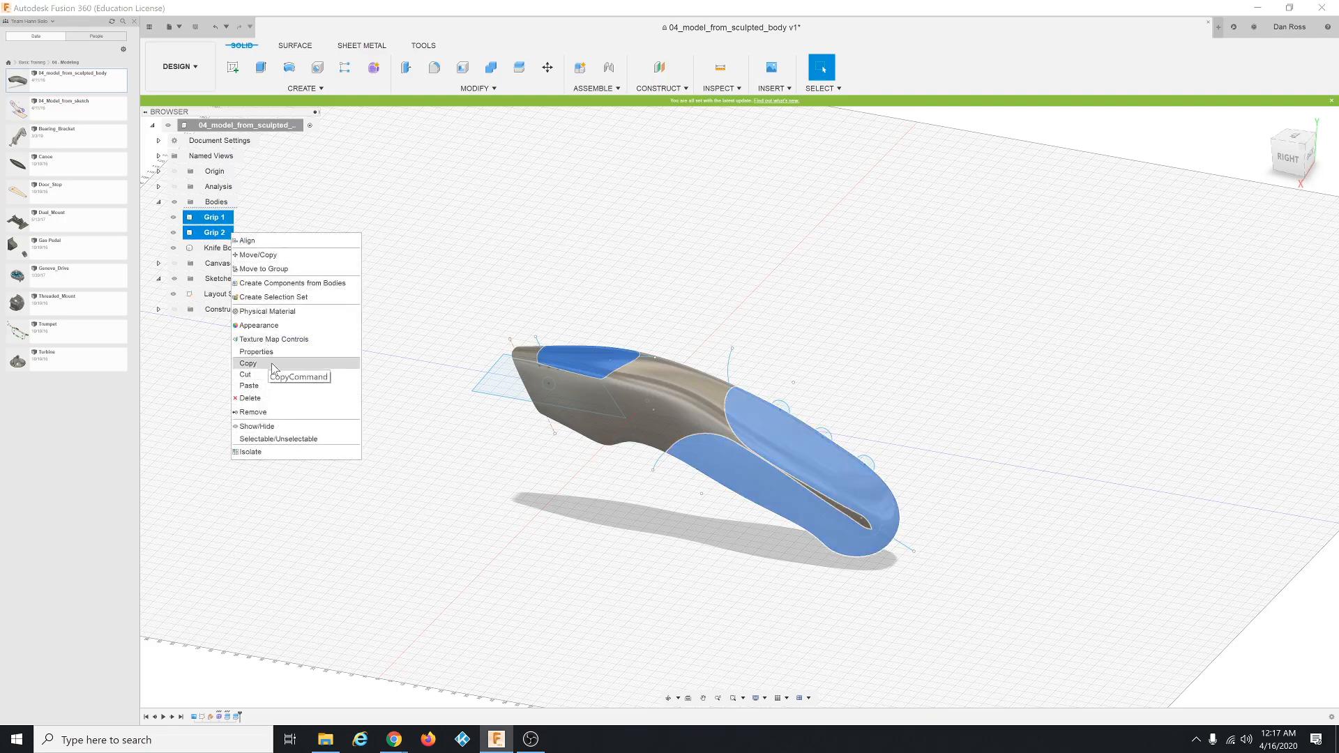
pyautogui.click(249, 363)
pyautogui.rightClick(389, 263)
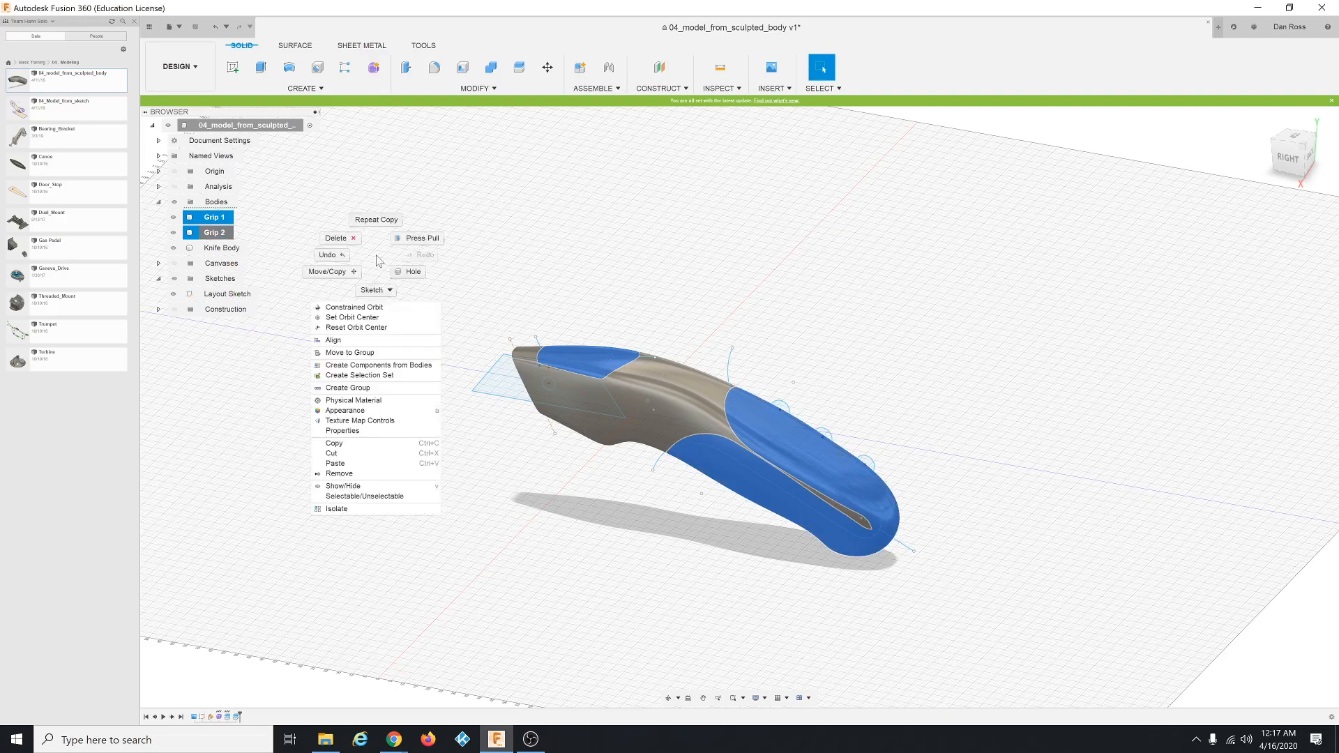
pyautogui.click(361, 464)
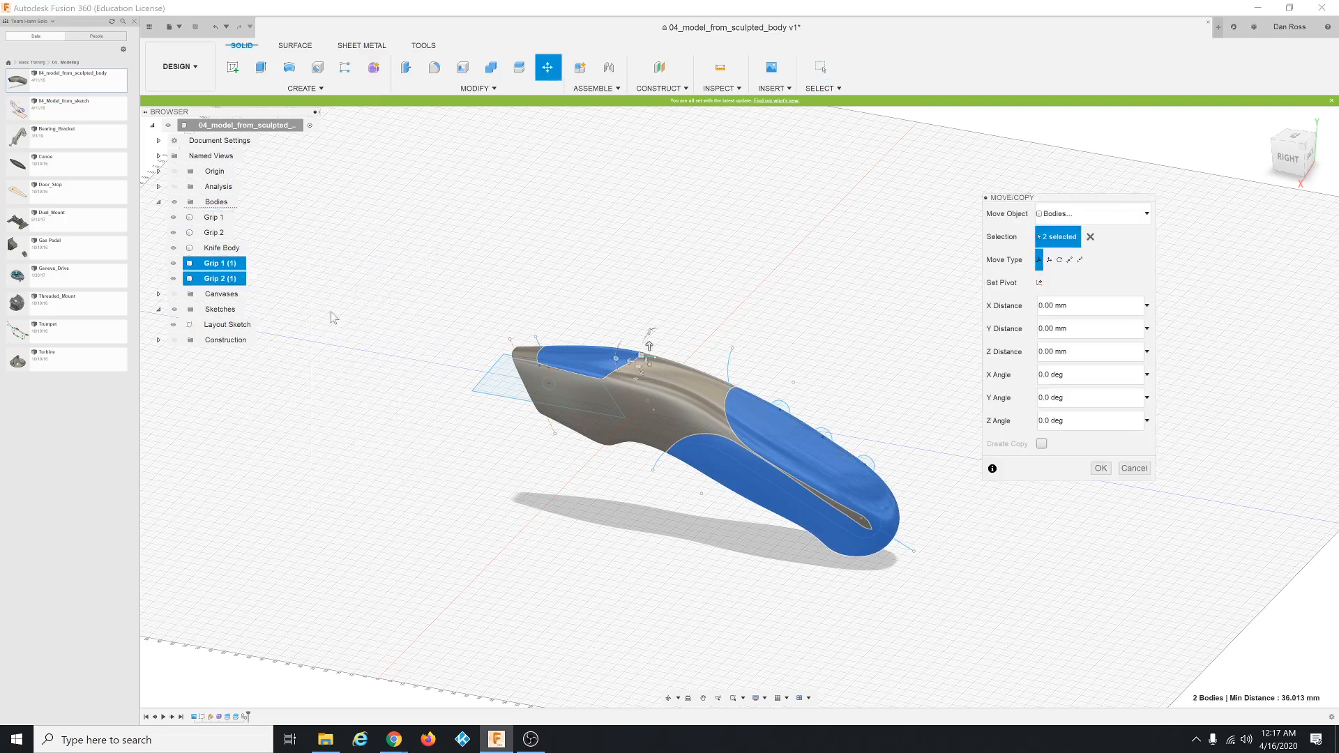
pyautogui.press('Return')
pyautogui.press('Escape')
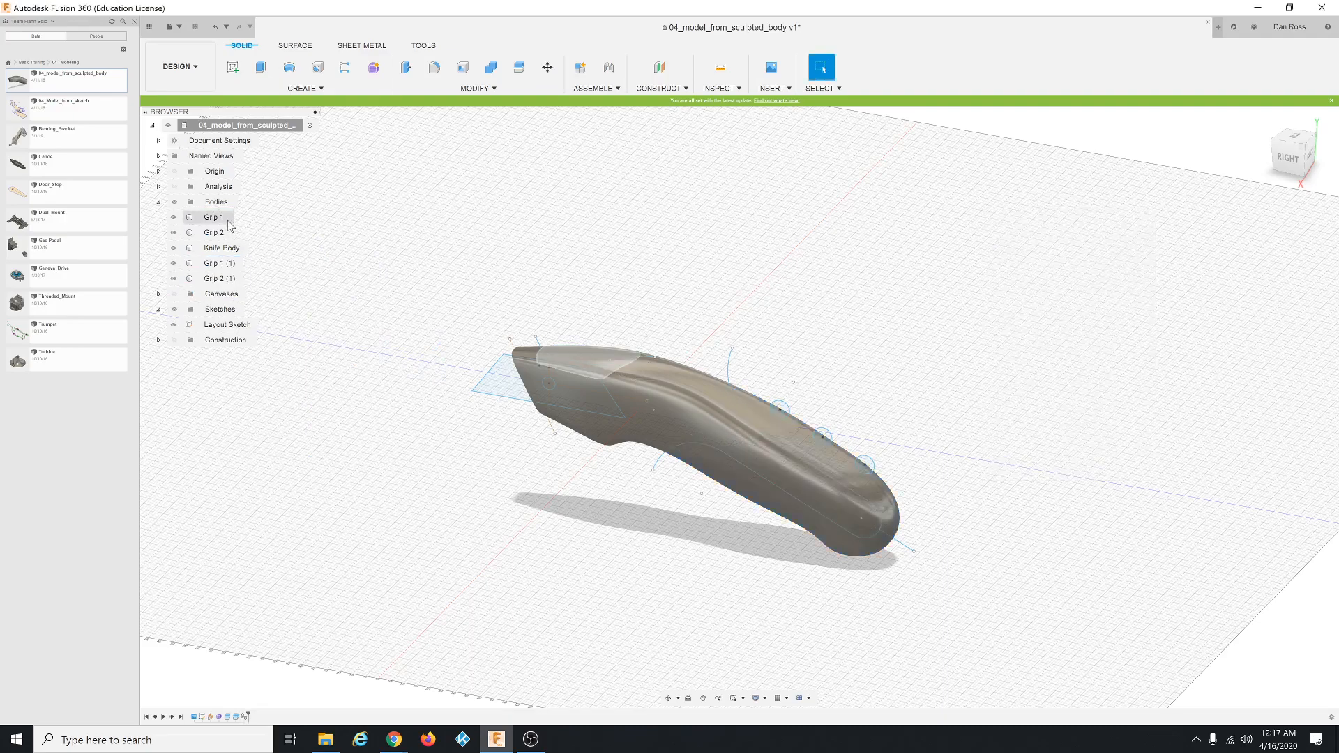
# Highlight the original bodies and the pasted grip copies one after another to compare them, and clear the selection.
pyautogui.click(213, 217)
pyautogui.click(228, 235)
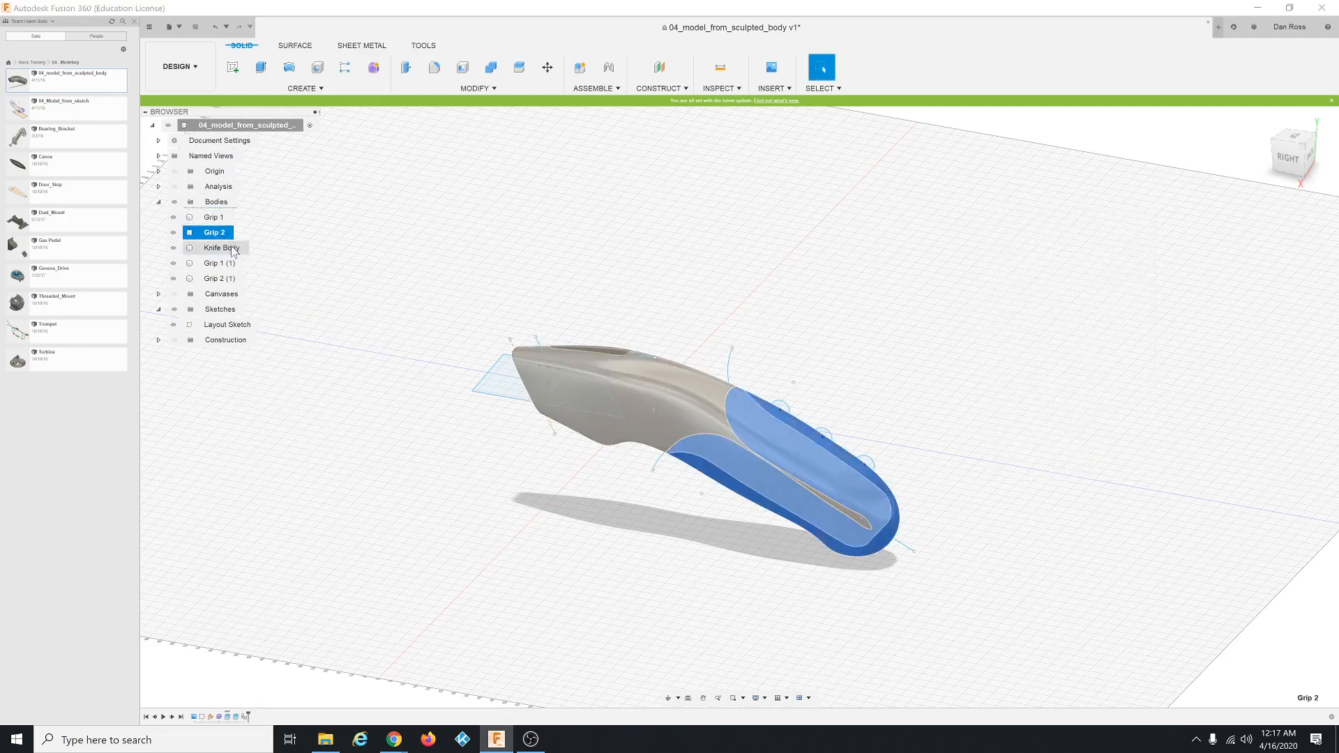
pyautogui.click(232, 247)
pyautogui.click(280, 259)
pyautogui.click(237, 265)
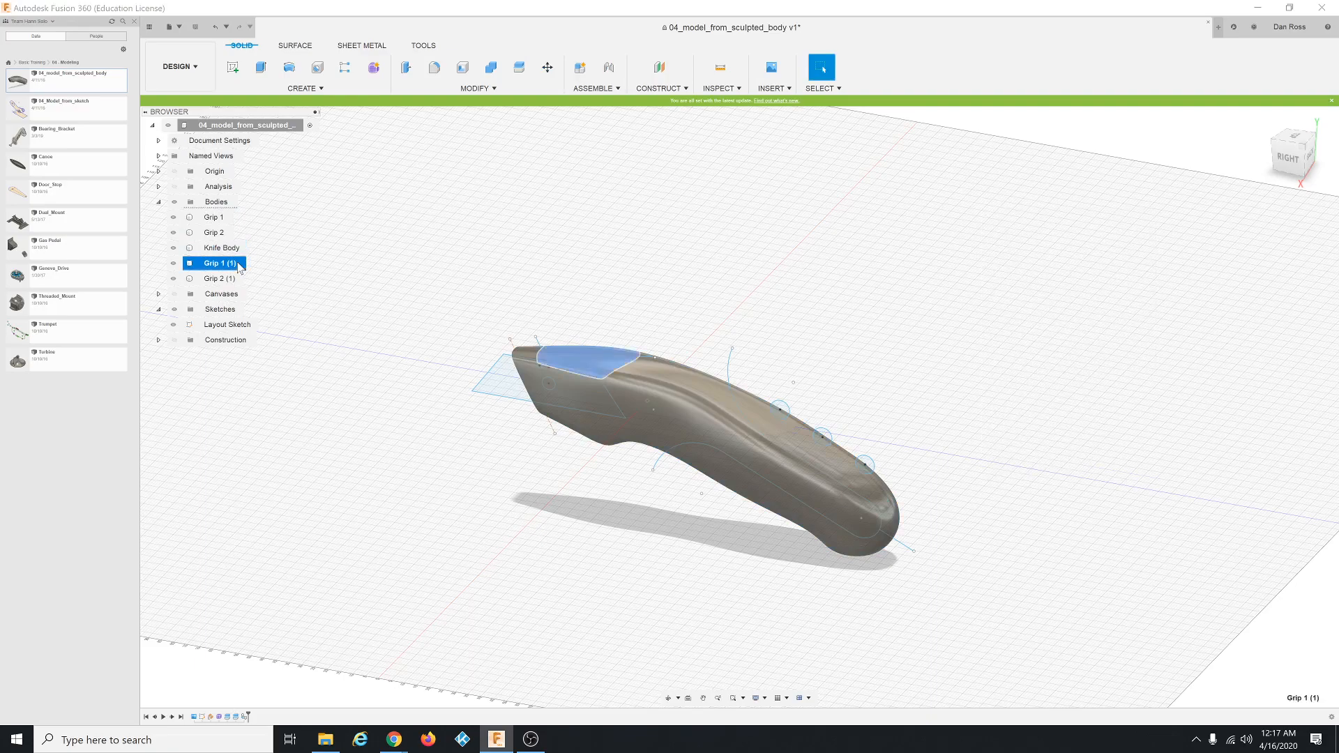
pyautogui.click(316, 275)
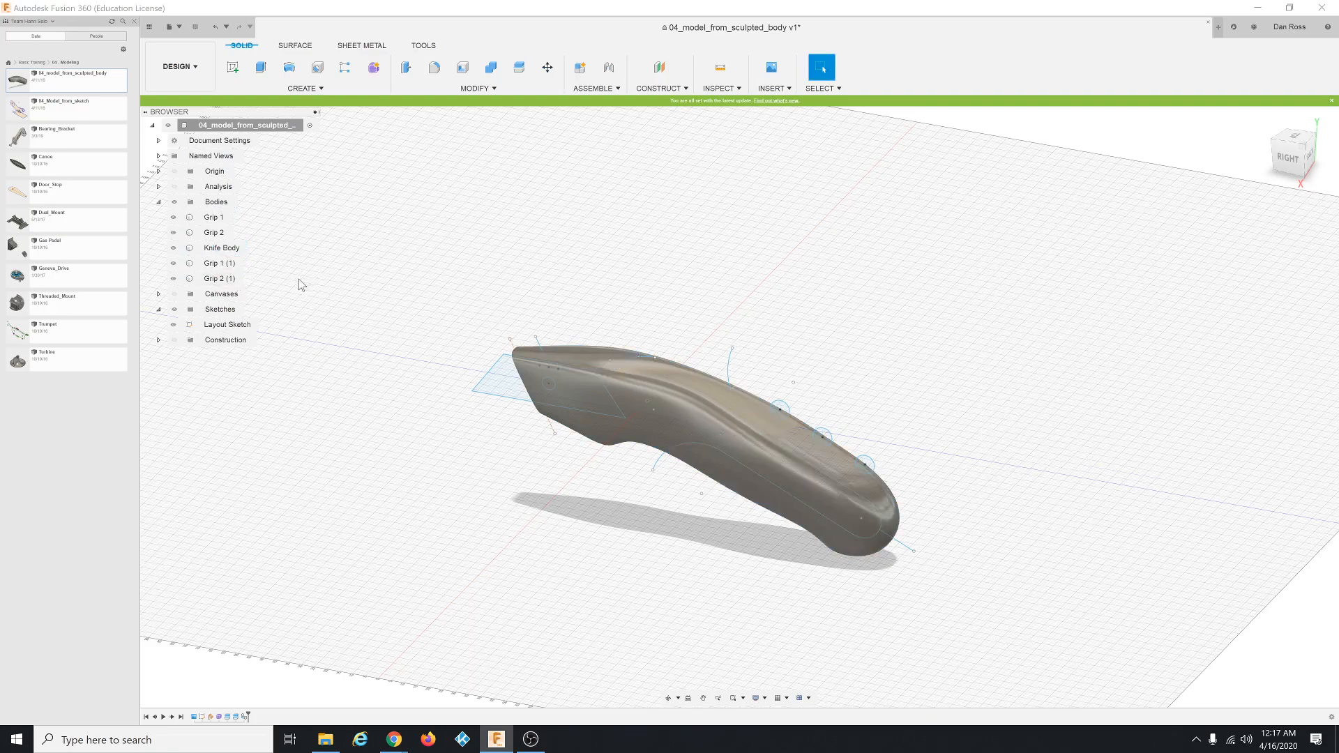
pyautogui.click(237, 278)
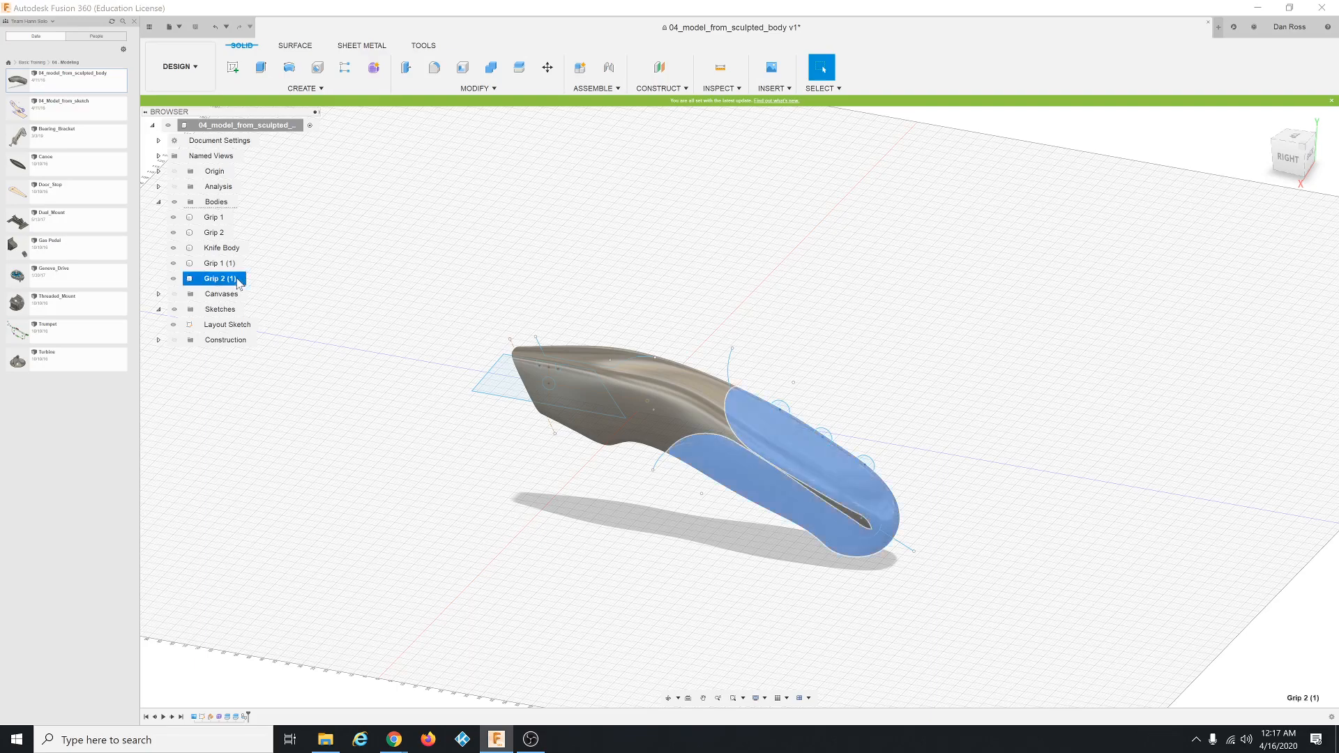
pyautogui.click(228, 237)
pyautogui.click(250, 255)
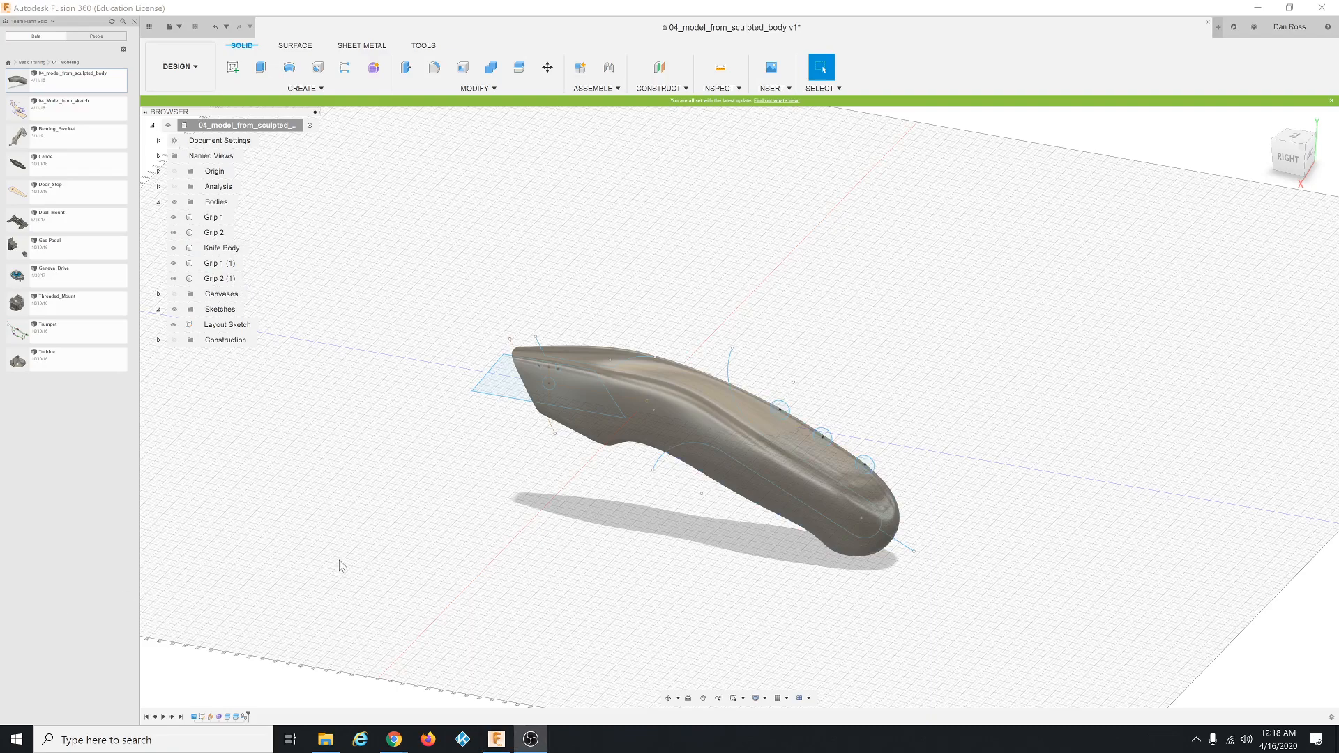
pyautogui.click(328, 282)
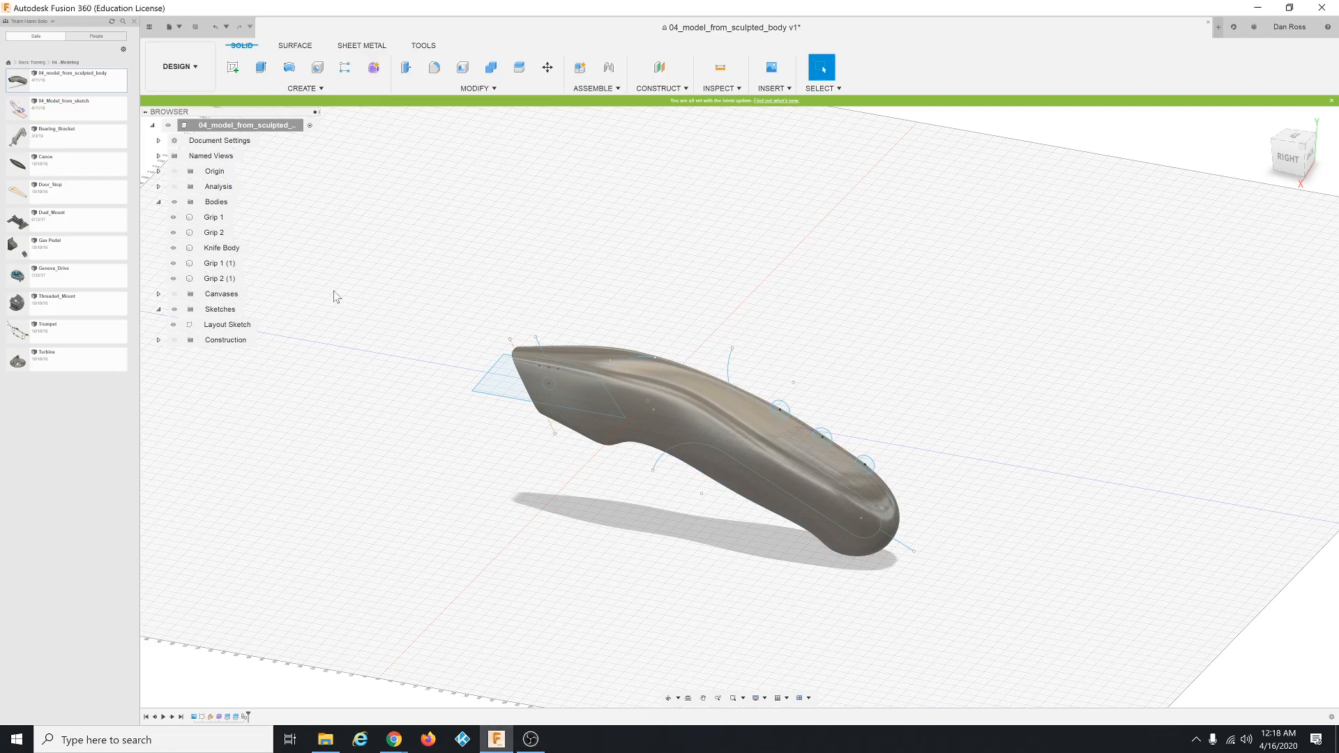
# Hide the original Grip 1, Grip 2 and Knife Body bodies, leaving only the two grip copies visible.
pyautogui.click(174, 217)
pyautogui.click(174, 232)
pyautogui.click(176, 248)
pyautogui.click(174, 248)
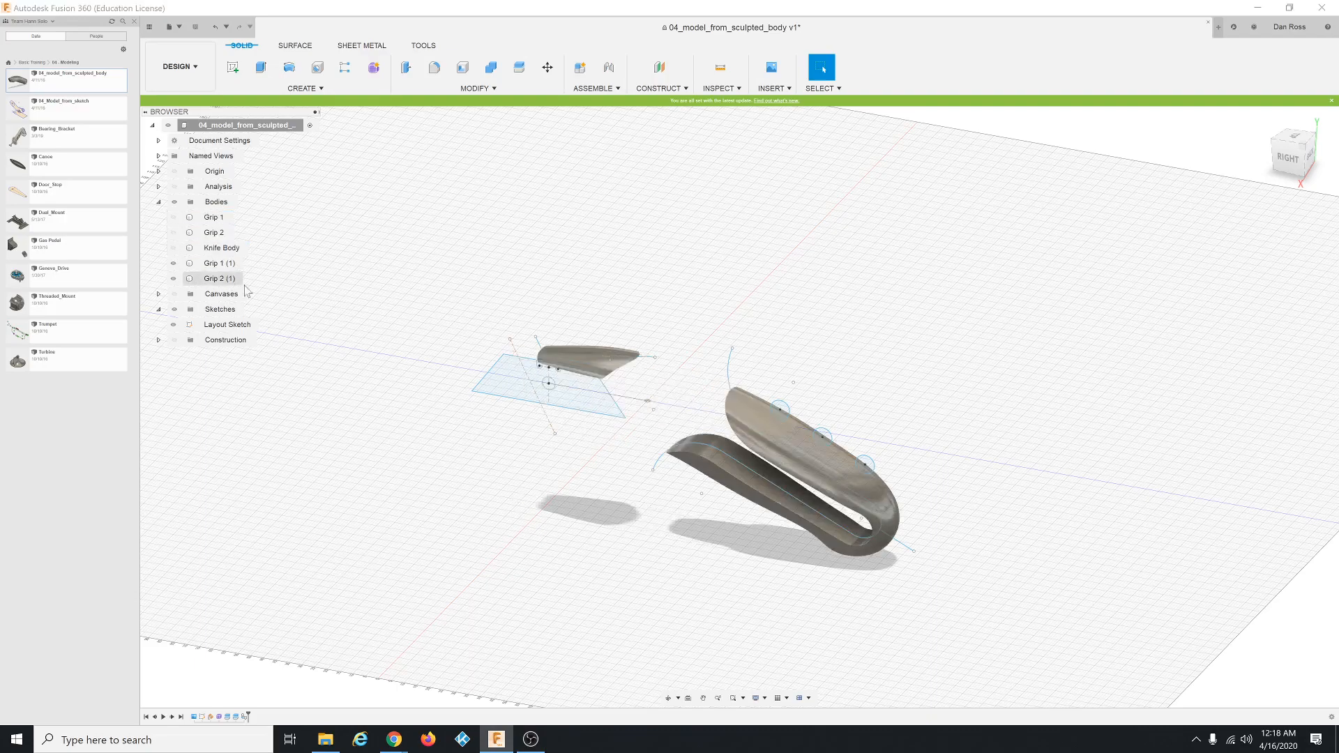
pyautogui.click(769, 471)
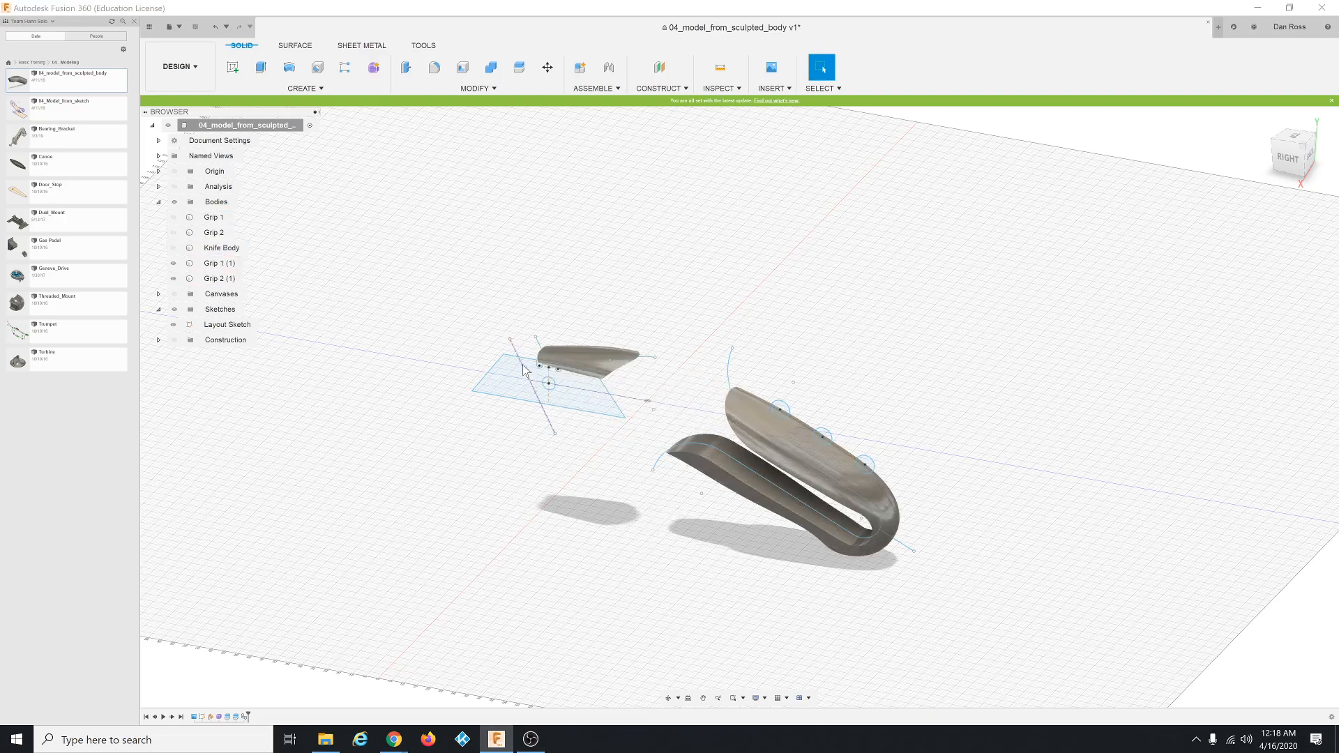
# Examine the shapes of the Grip 1 (1) and Grip 2 (1) copies from different angles.
pyautogui.click(235, 279)
pyautogui.click(886, 450)
pyautogui.keyDown('shift'); pyautogui.moveTo(896, 434); pyautogui.dragTo(891, 416, button='middle'); pyautogui.keyUp('shift')
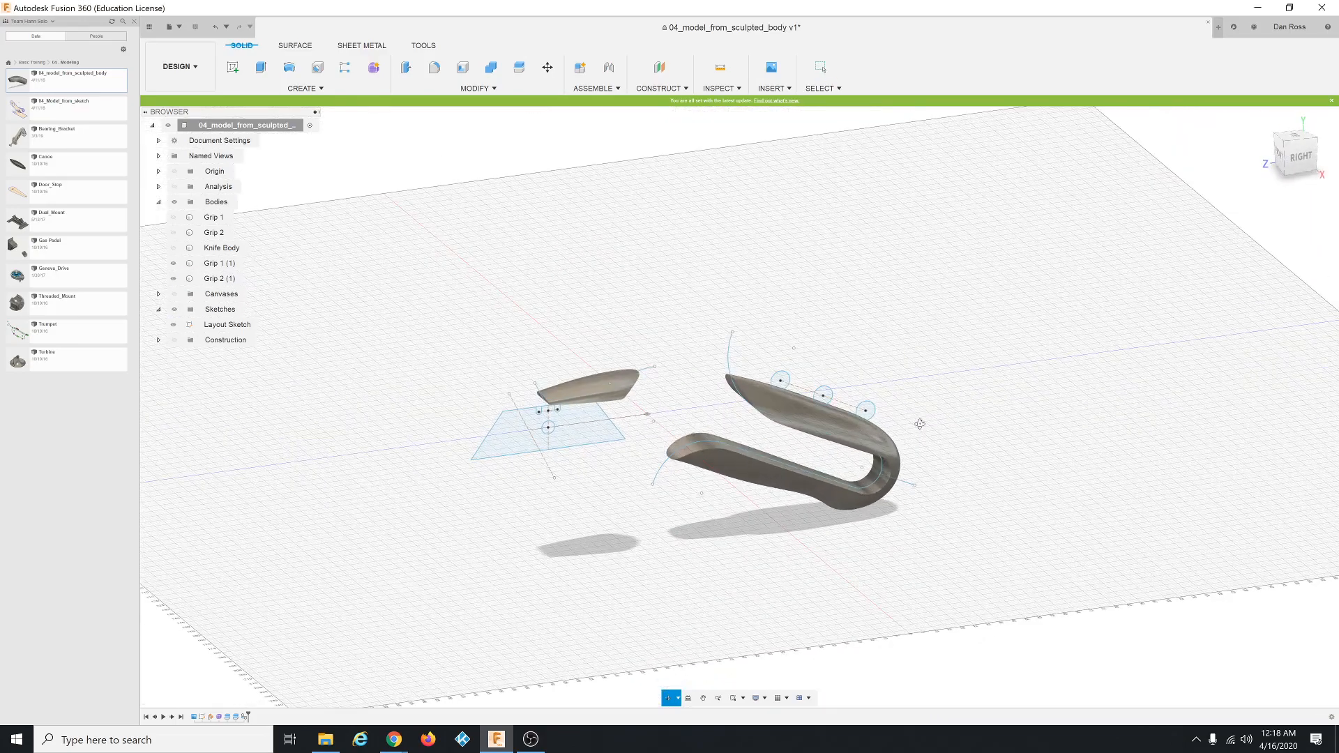
pyautogui.scroll(5, 762, 374)
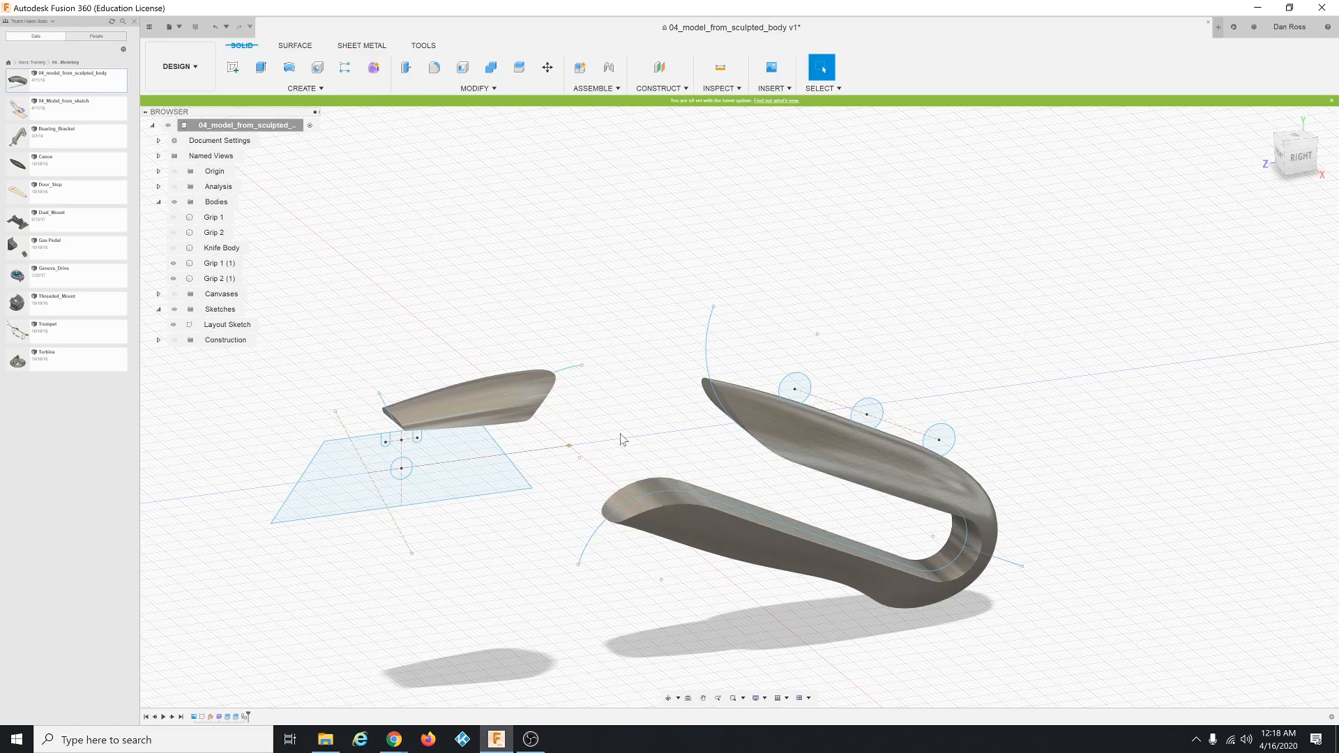
pyautogui.moveTo(625, 410)
pyautogui.keyDown('shift'); pyautogui.mouseDown(button='middle')
pyautogui.moveTo(628, 388)
pyautogui.moveTo(619, 412)
pyautogui.moveTo(617, 401)
pyautogui.mouseUp(button='middle'); pyautogui.keyUp('shift')
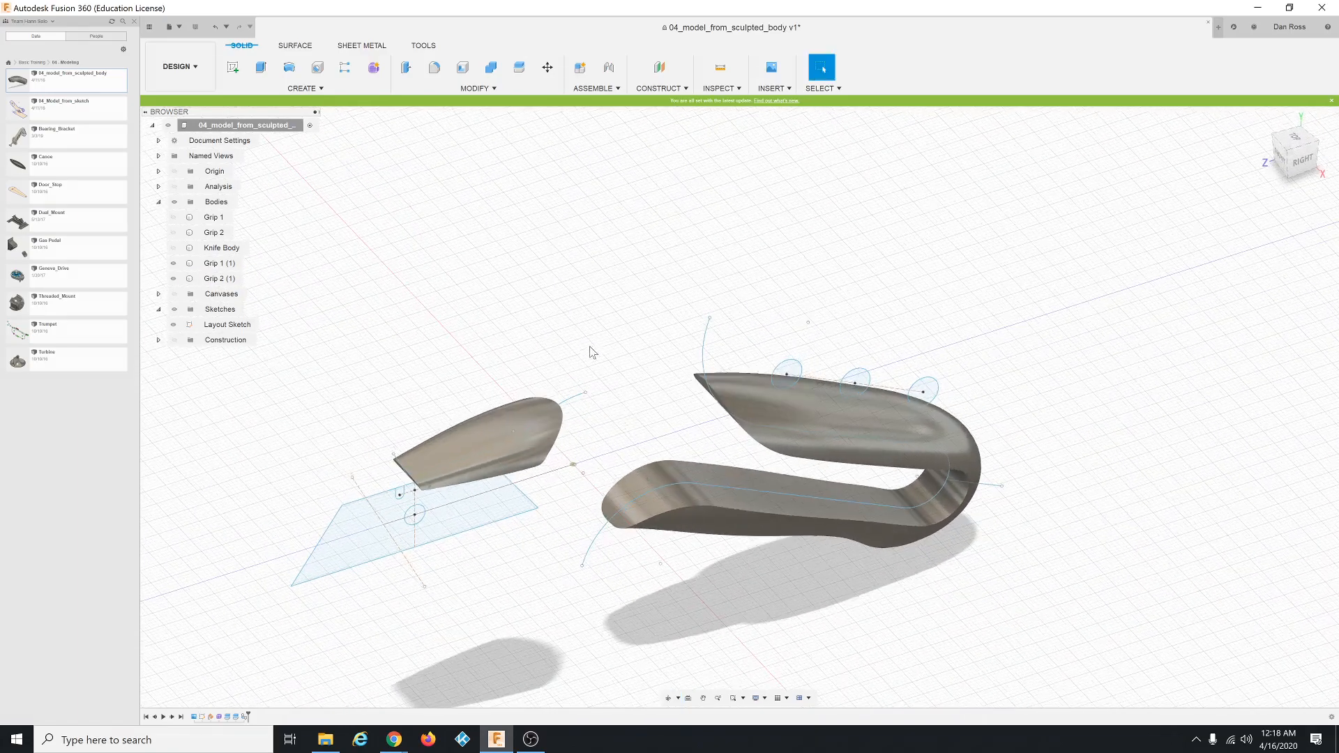
pyautogui.click(176, 268)
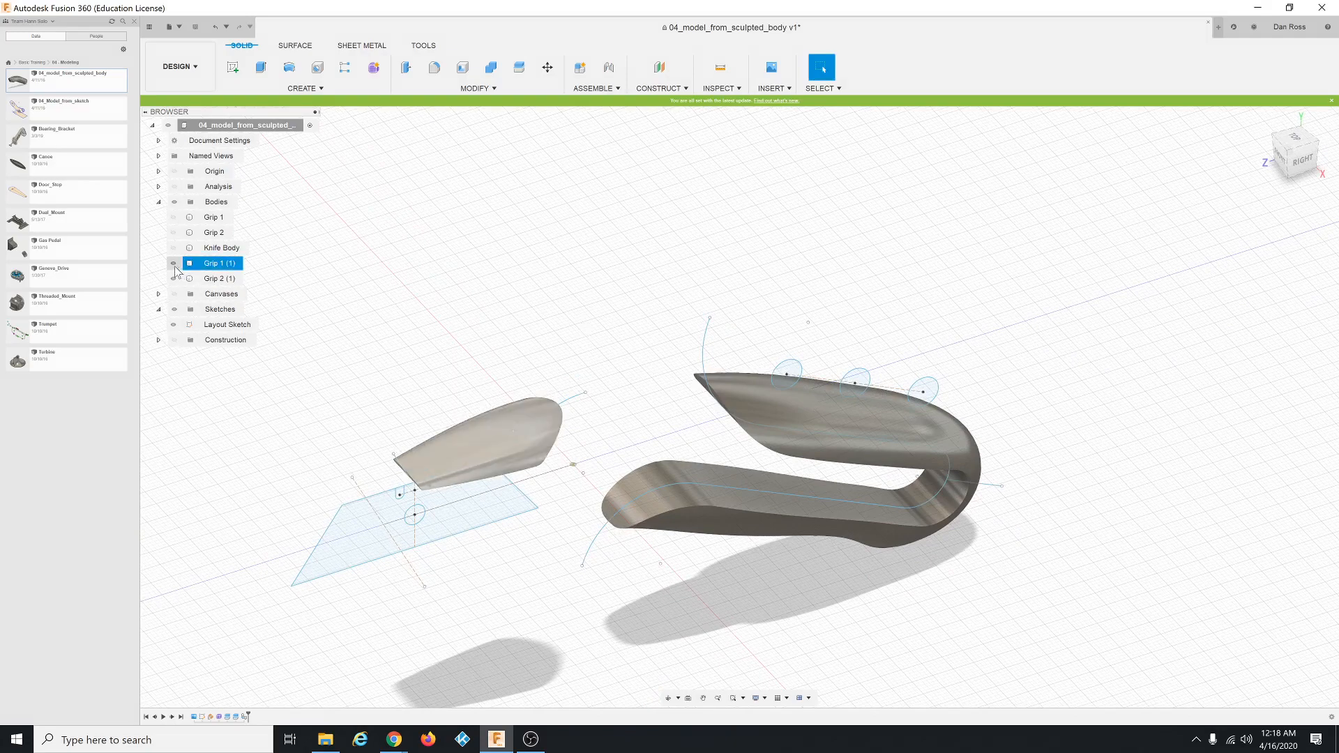
pyautogui.press('Escape')
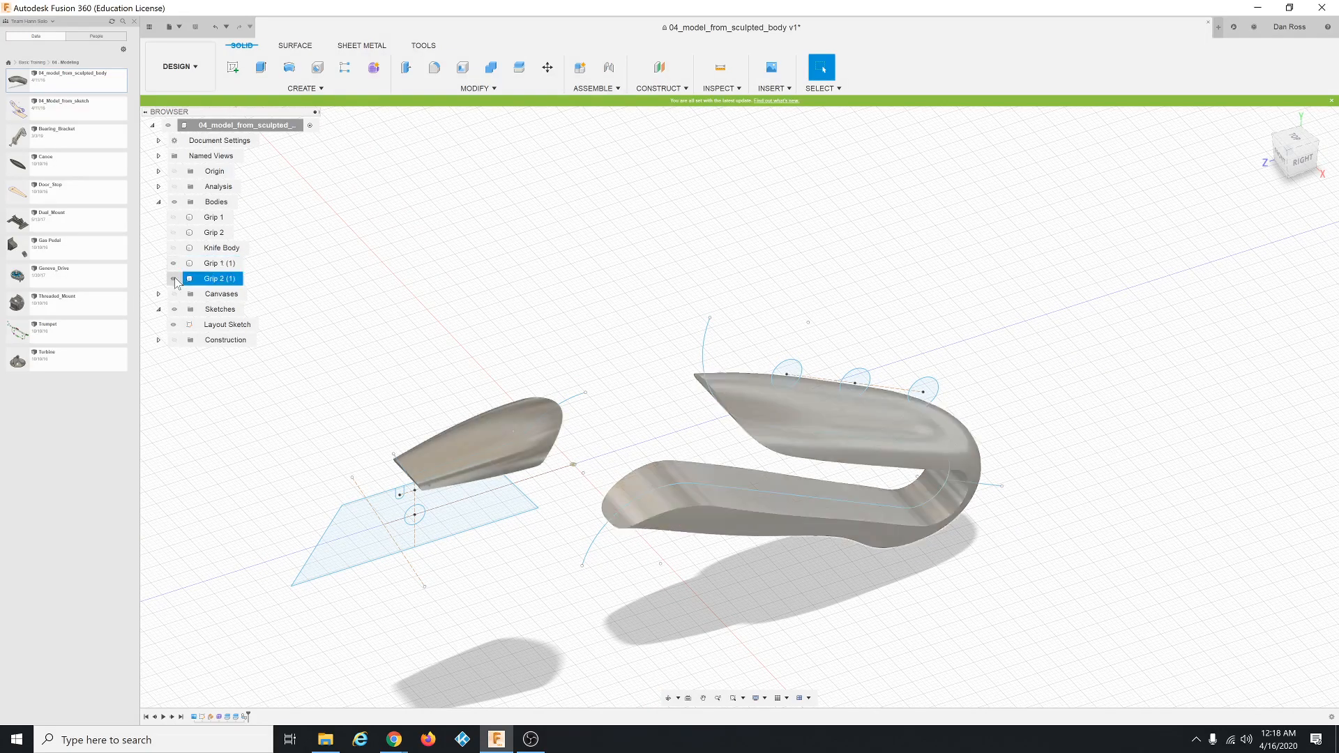
# Offset the eight outer surface faces of the Grip 1 (1) and Grip 2 (1) copies on both sides by -1 mm.
pyautogui.rightClick(613, 292)
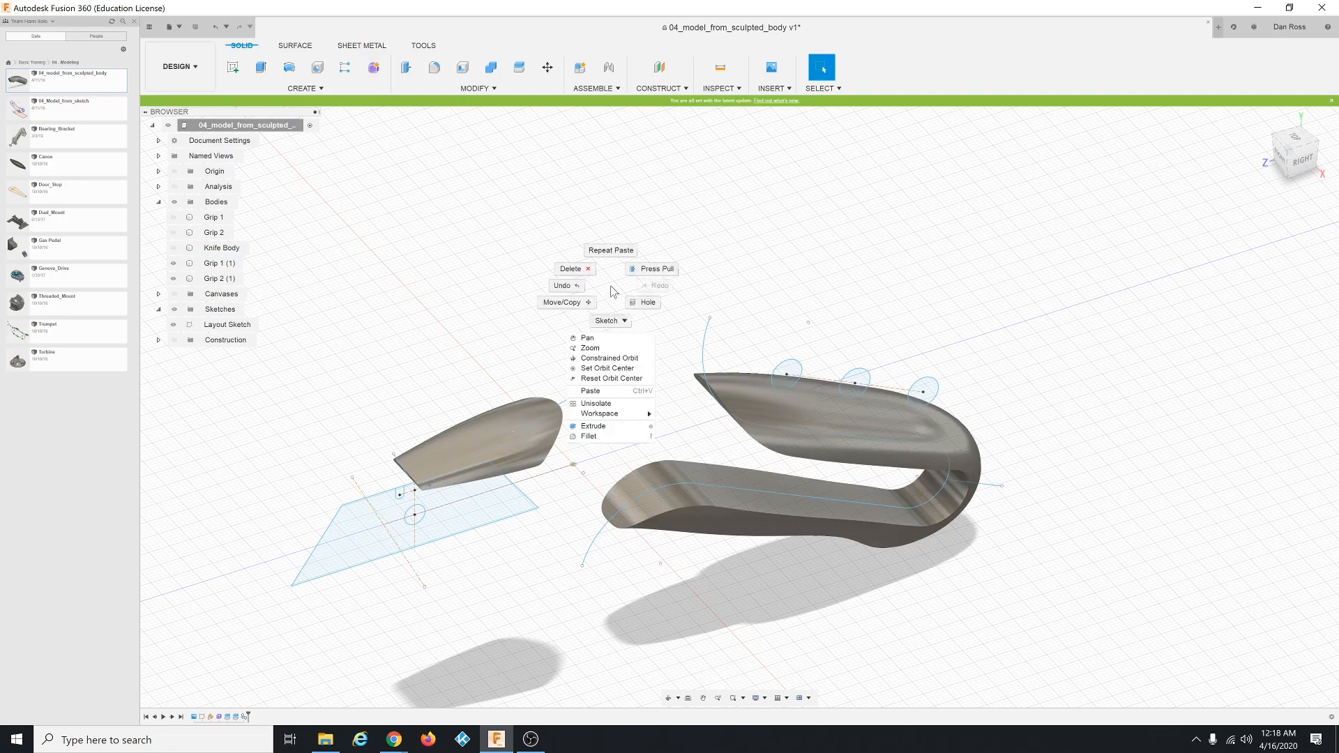
pyautogui.click(656, 269)
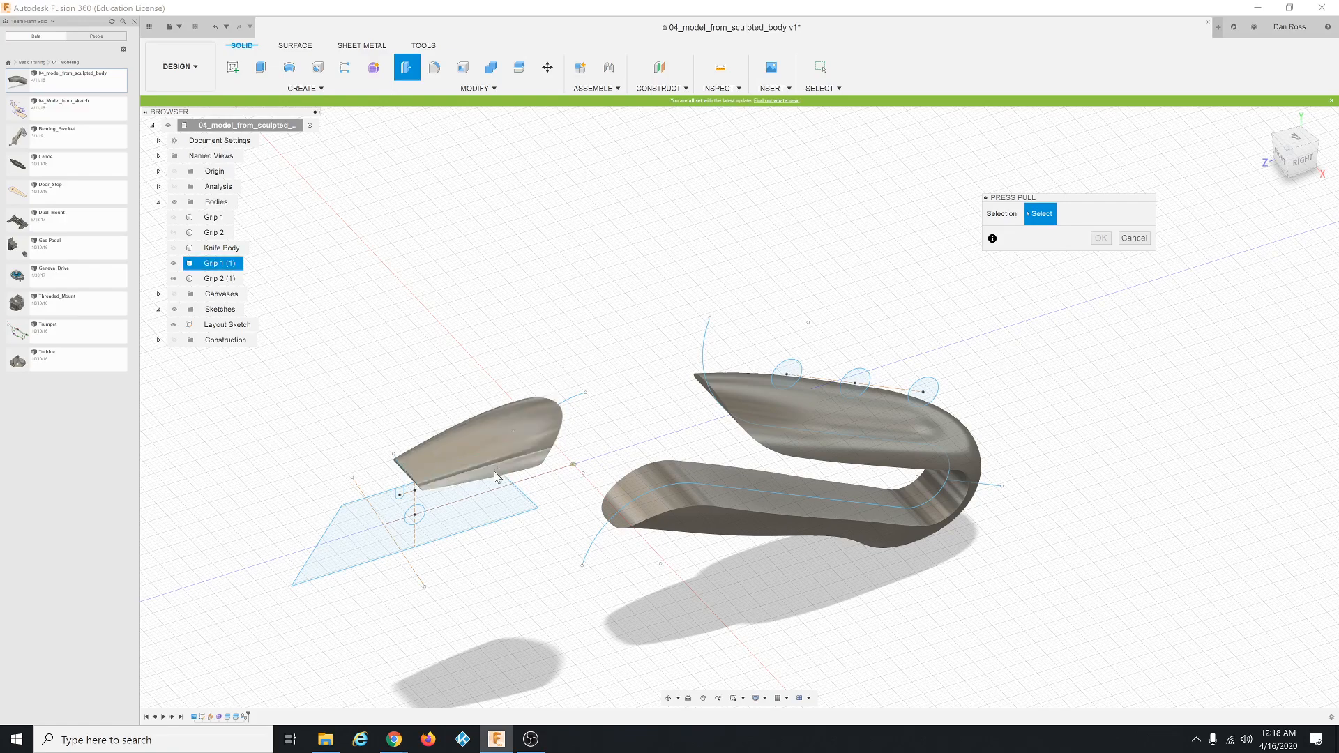
pyautogui.click(477, 445)
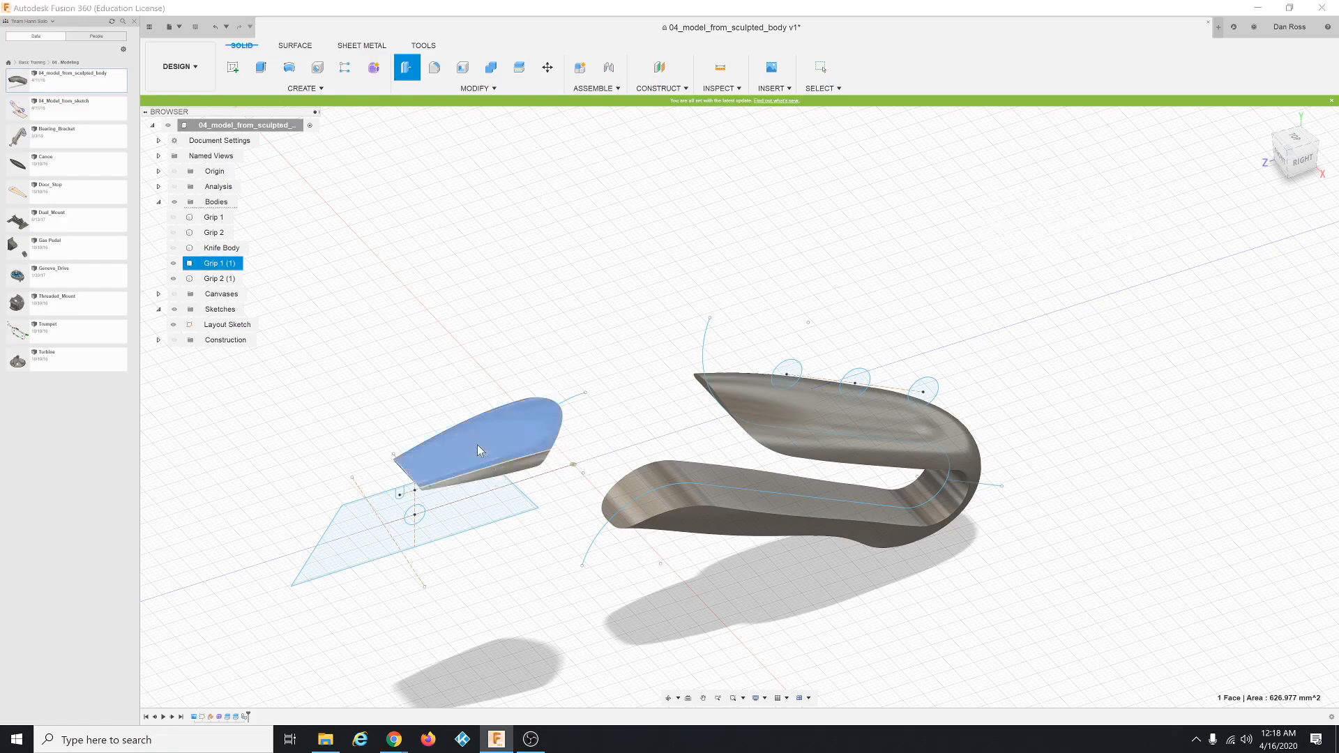
pyautogui.click(492, 477)
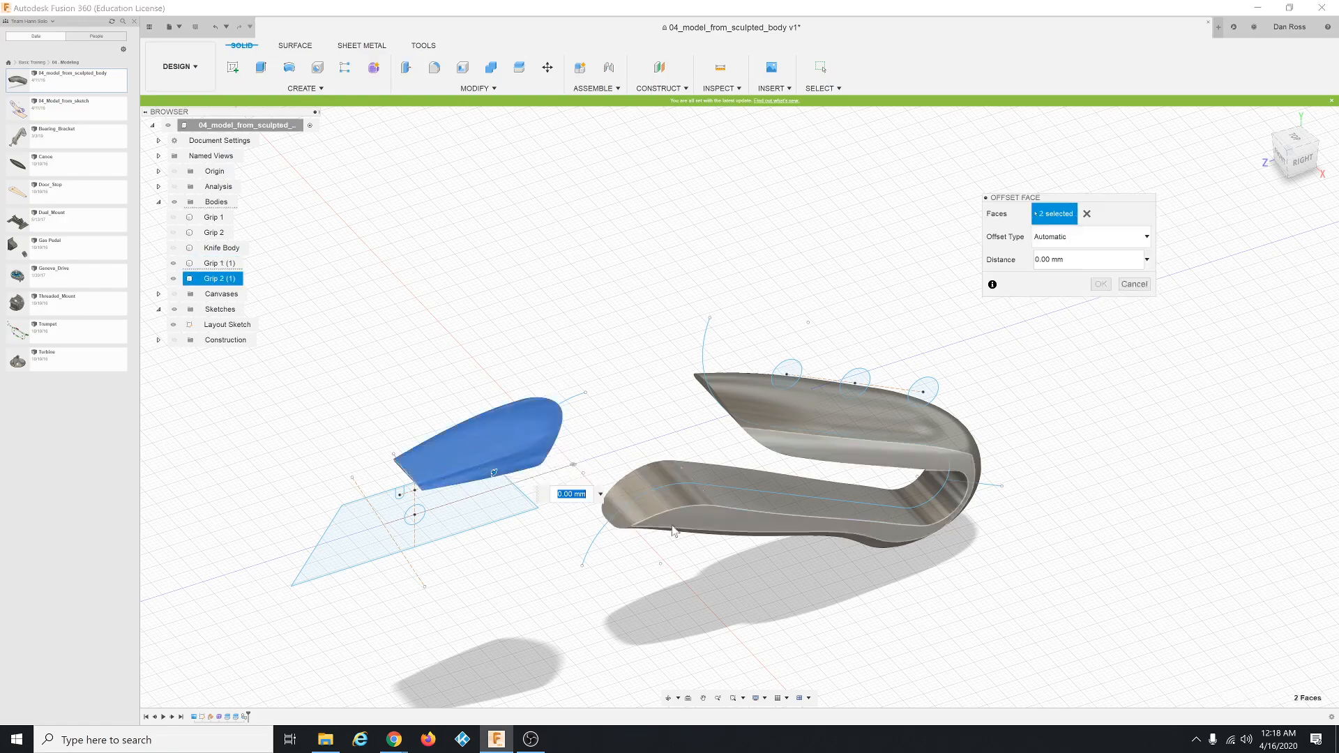
pyautogui.click(696, 531)
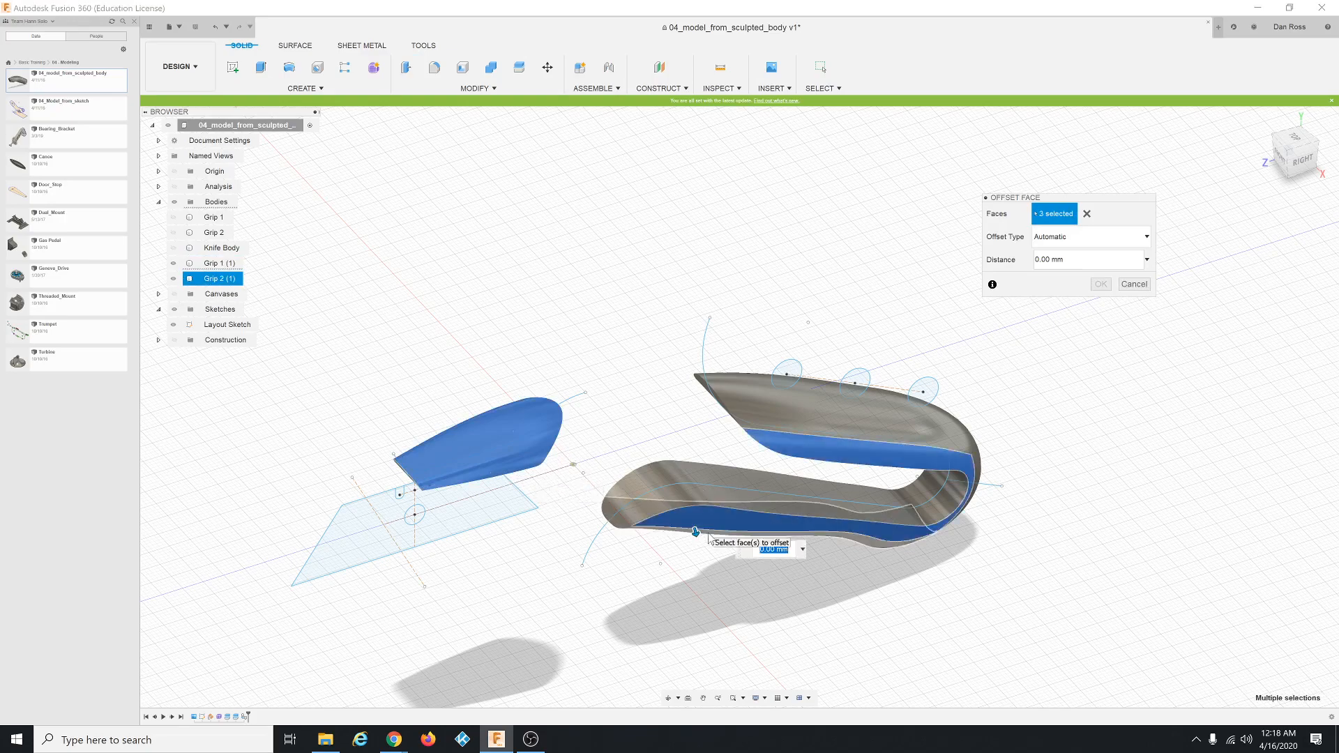
pyautogui.click(704, 519)
pyautogui.click(787, 421)
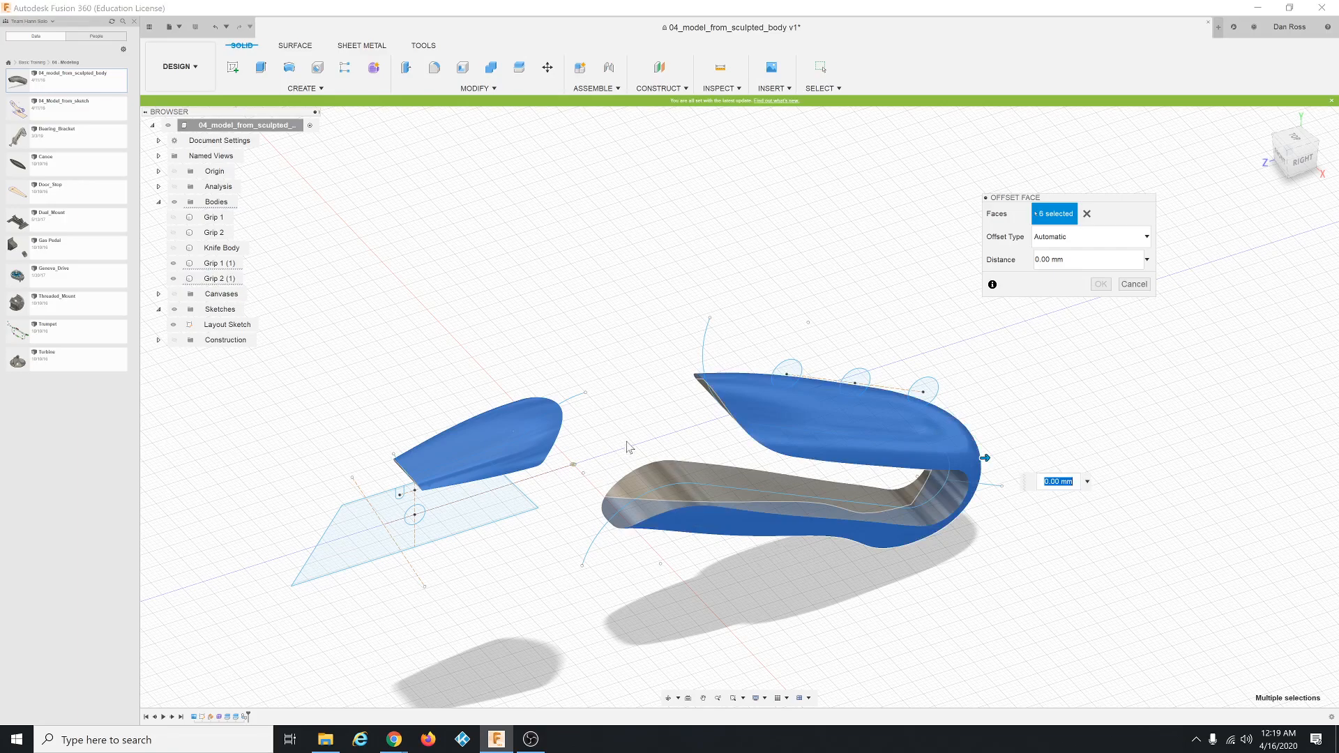
pyautogui.keyDown('shift'); pyautogui.moveTo(635, 440); pyautogui.dragTo(514, 423, button='middle'); pyautogui.keyUp('shift')
pyautogui.click(474, 477)
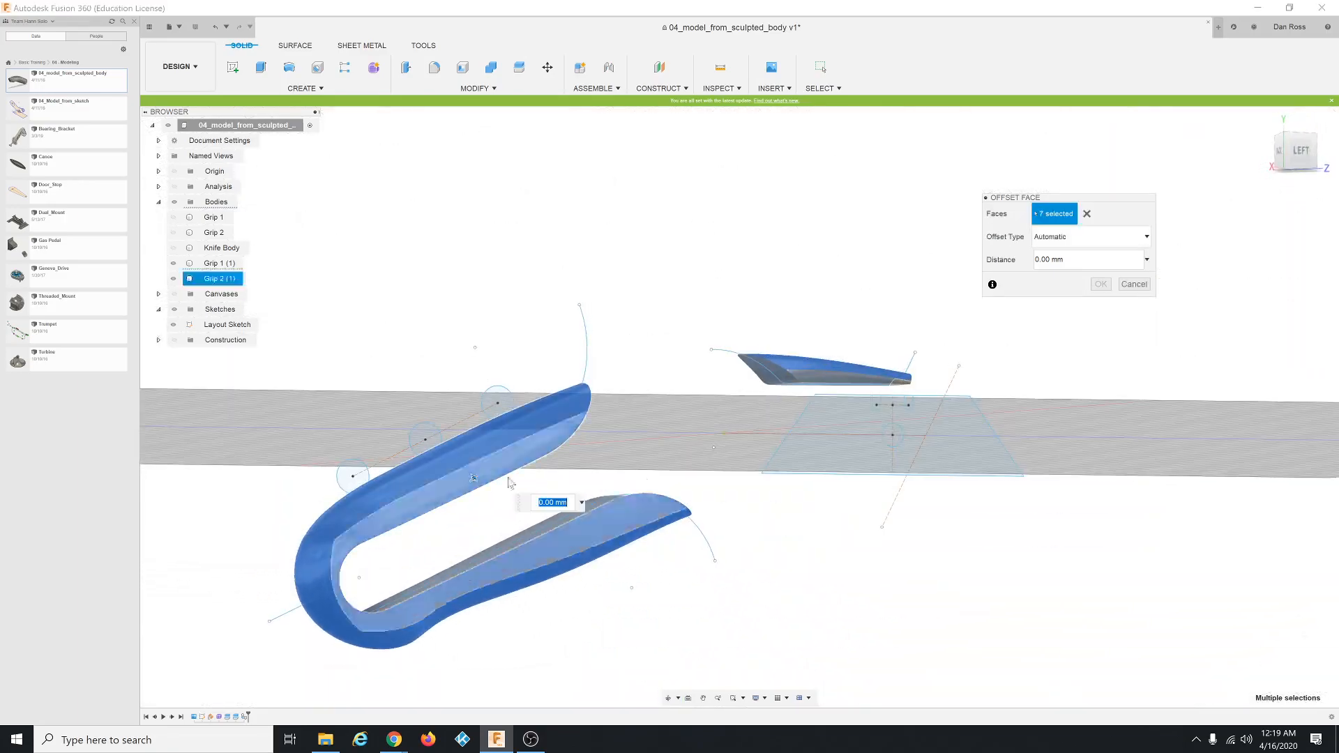
pyautogui.click(812, 376)
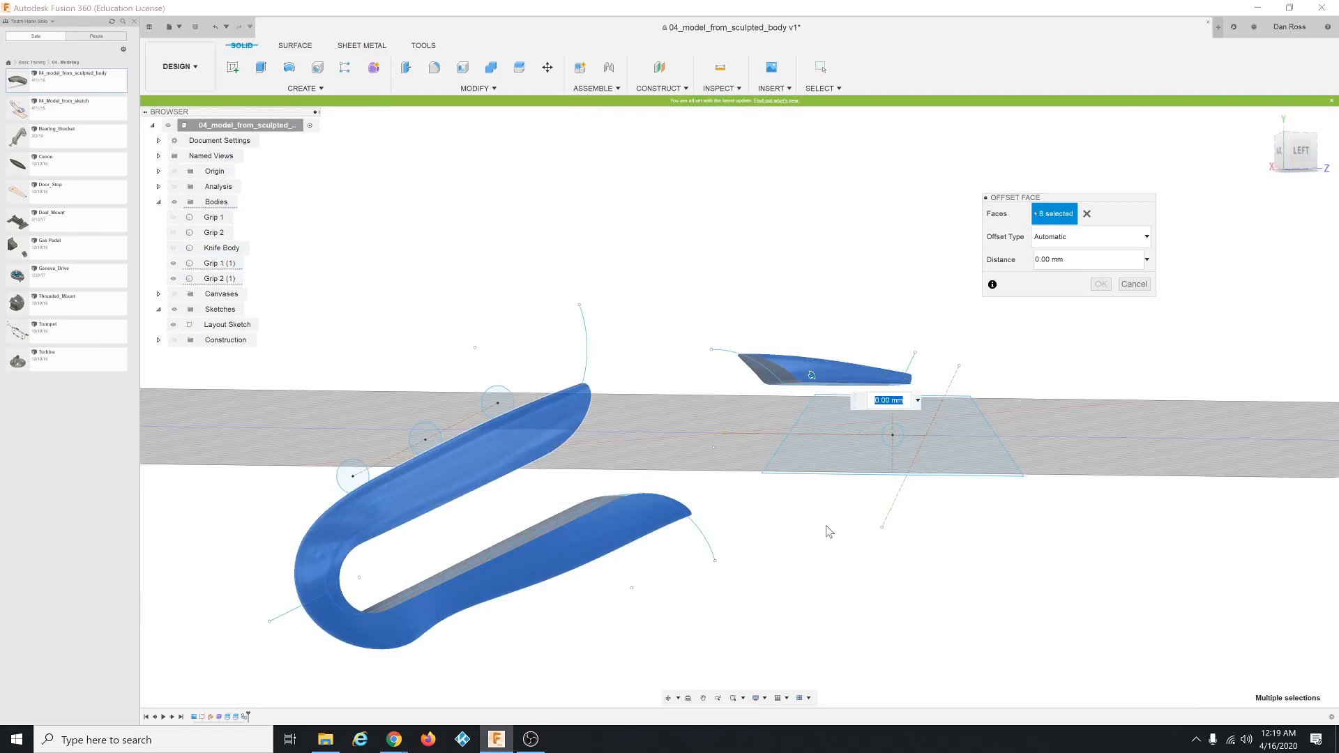
pyautogui.keyDown('shift'); pyautogui.moveTo(829, 532); pyautogui.dragTo(481, 376, button='middle'); pyautogui.keyUp('shift')
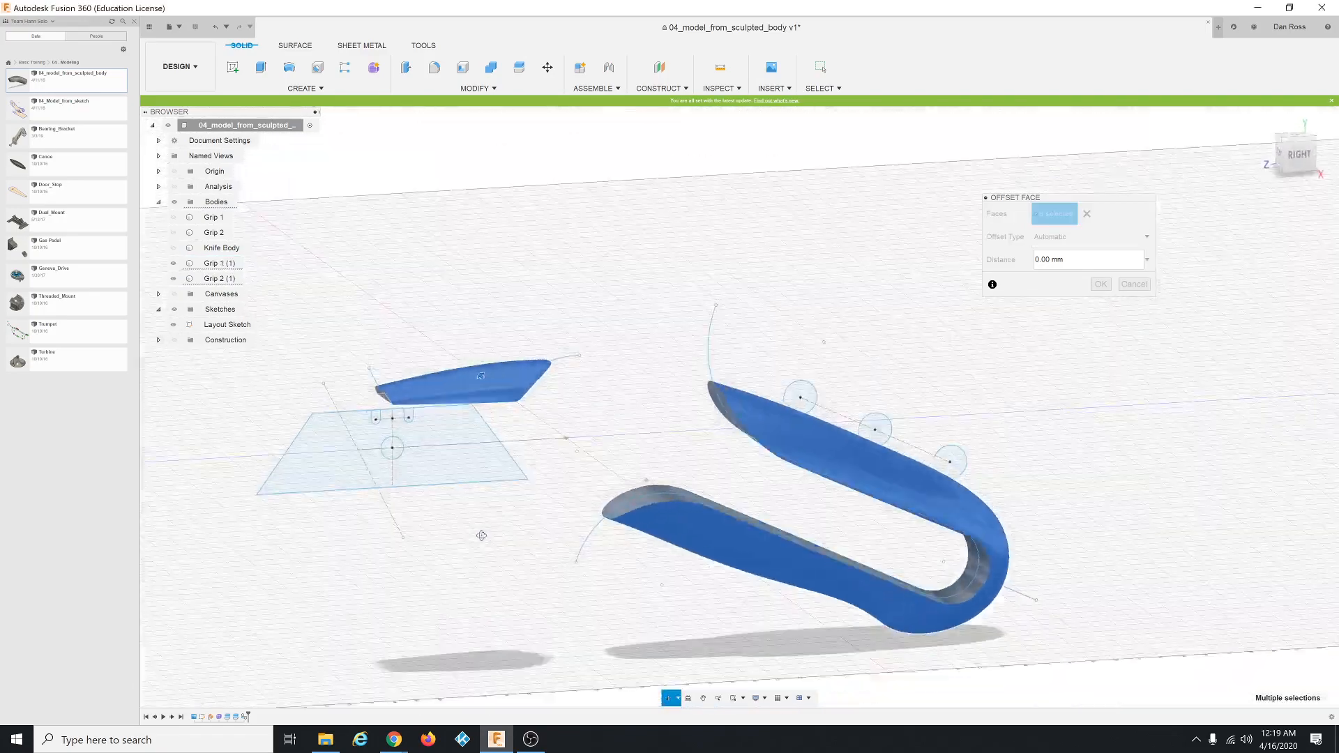
pyautogui.moveTo(481, 535)
pyautogui.keyDown('shift'); pyautogui.mouseDown(button='middle')
pyautogui.moveTo(439, 533)
pyautogui.moveTo(461, 502)
pyautogui.moveTo(526, 547)
pyautogui.moveTo(726, 366)
pyautogui.moveTo(478, 550)
pyautogui.moveTo(497, 524)
pyautogui.moveTo(479, 538)
pyautogui.mouseUp(button='middle'); pyautogui.keyUp('shift')
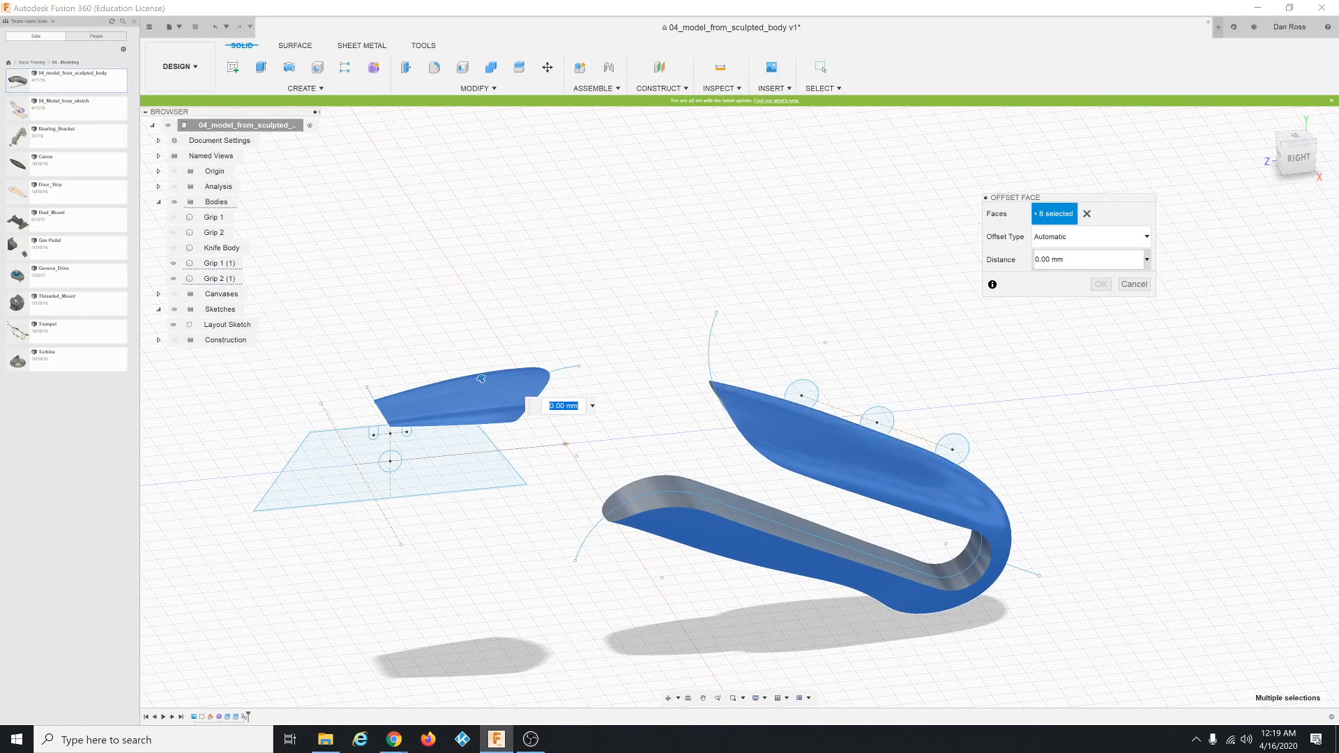
pyautogui.moveTo(1041, 260); pyautogui.dragTo(1034, 261)
pyautogui.write('-1')
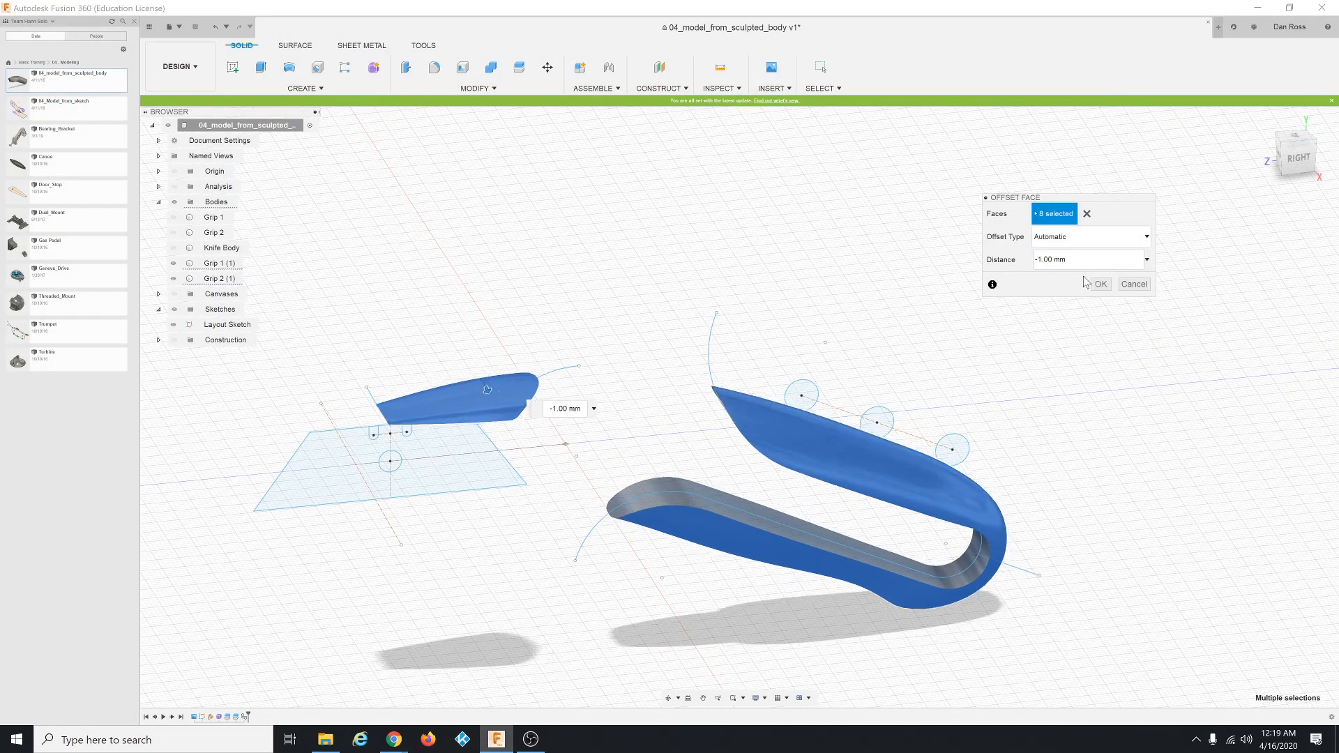
pyautogui.click(1101, 285)
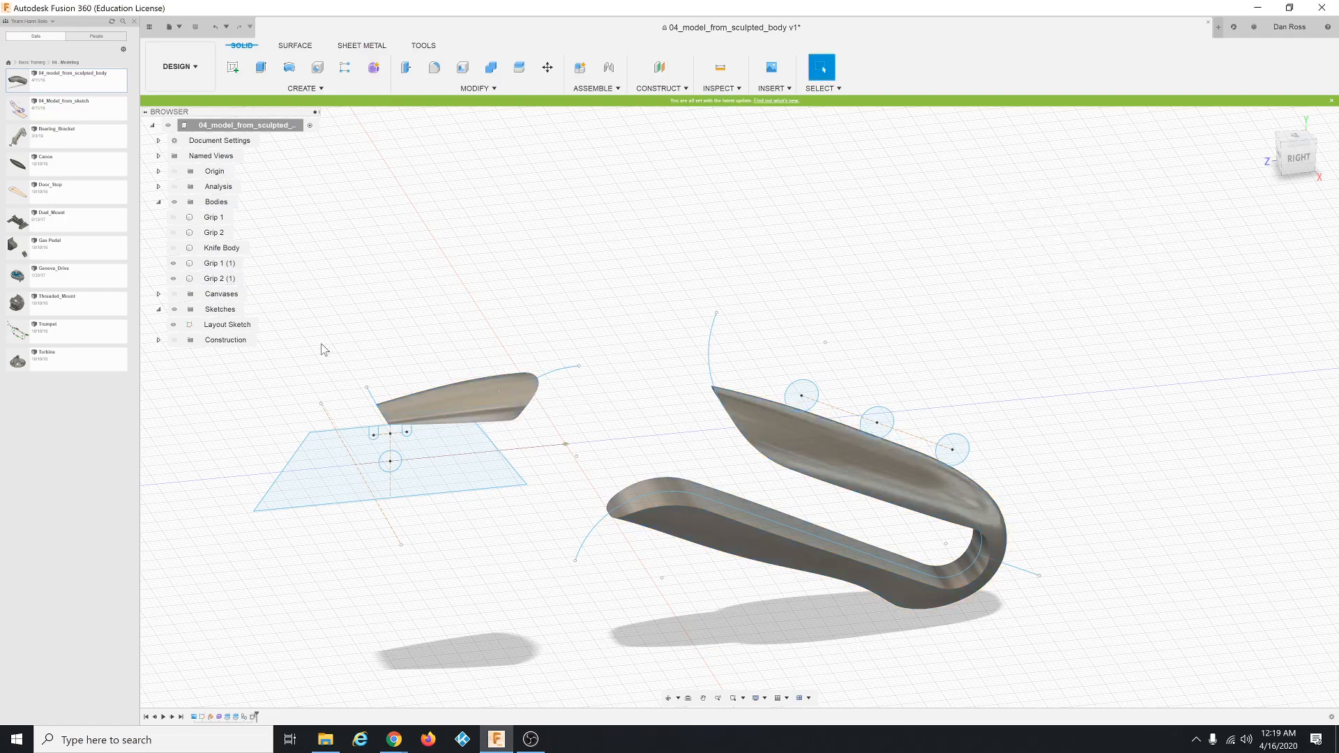
# Toggle the original Grip 1 and Grip 2 on and off to compare their sizes with the offset copies.
pyautogui.scroll(-1, 274, 307)
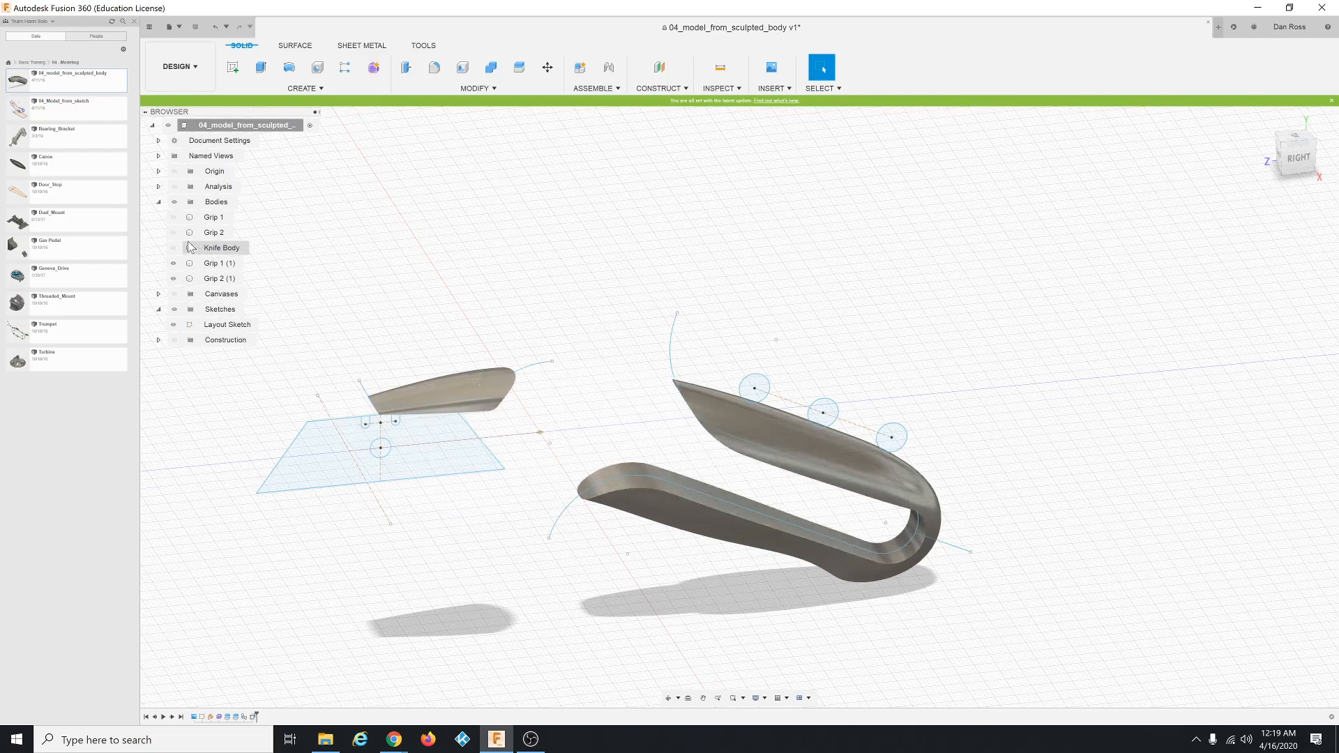
pyautogui.click(173, 218)
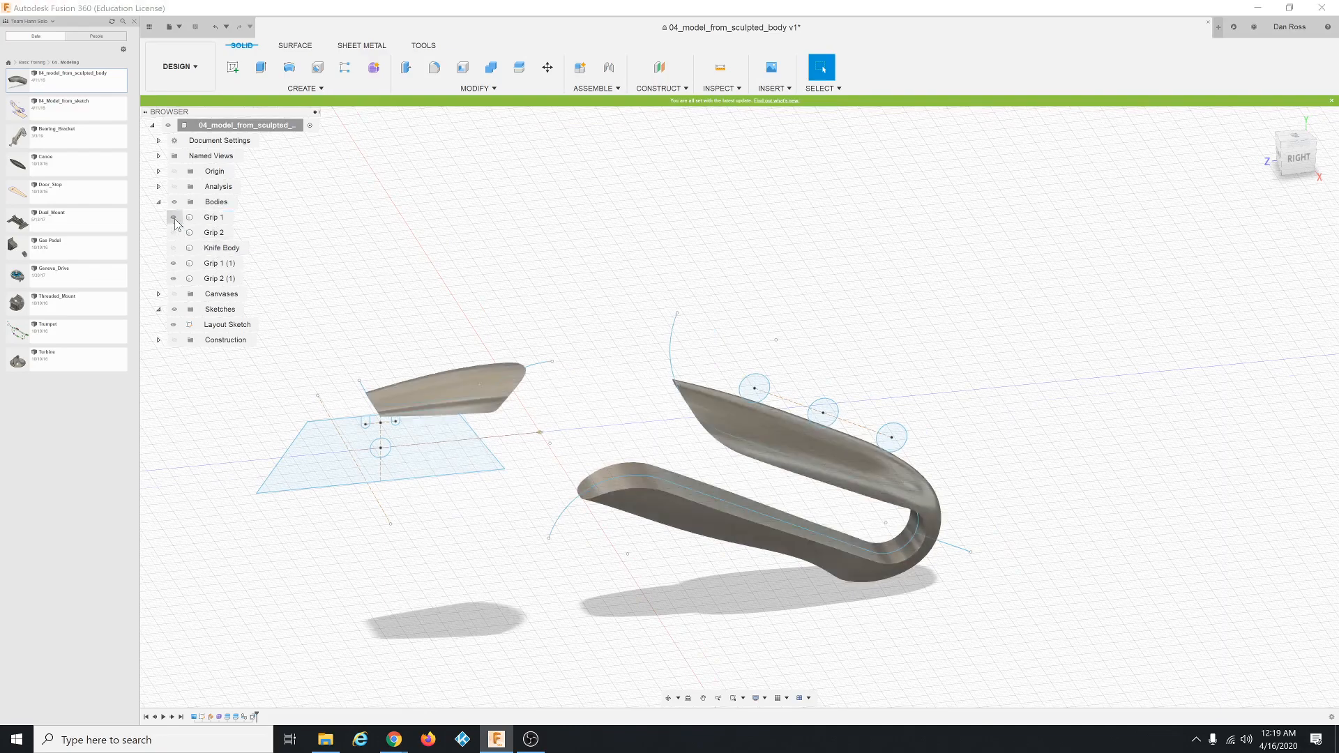
pyautogui.click(174, 217)
pyautogui.click(174, 232)
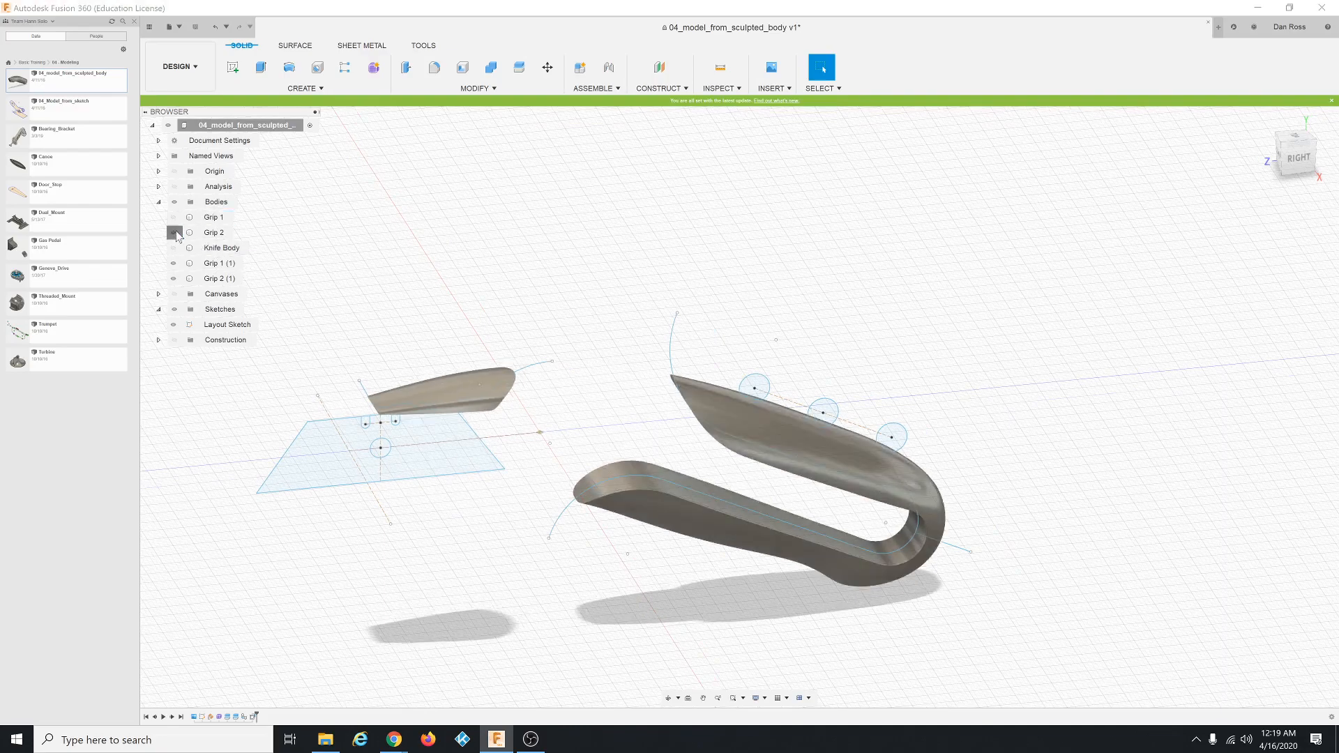
pyautogui.click(174, 232)
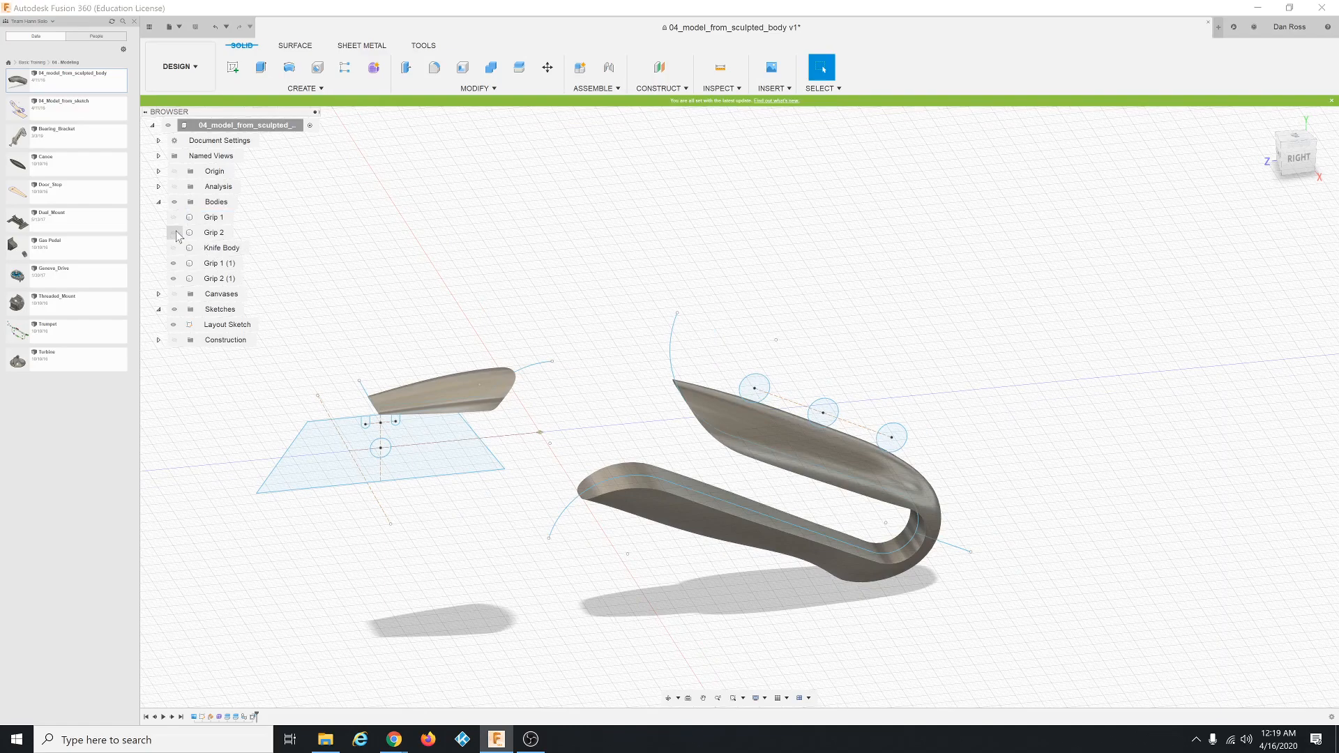
pyautogui.click(173, 233)
pyautogui.click(174, 232)
pyautogui.click(173, 218)
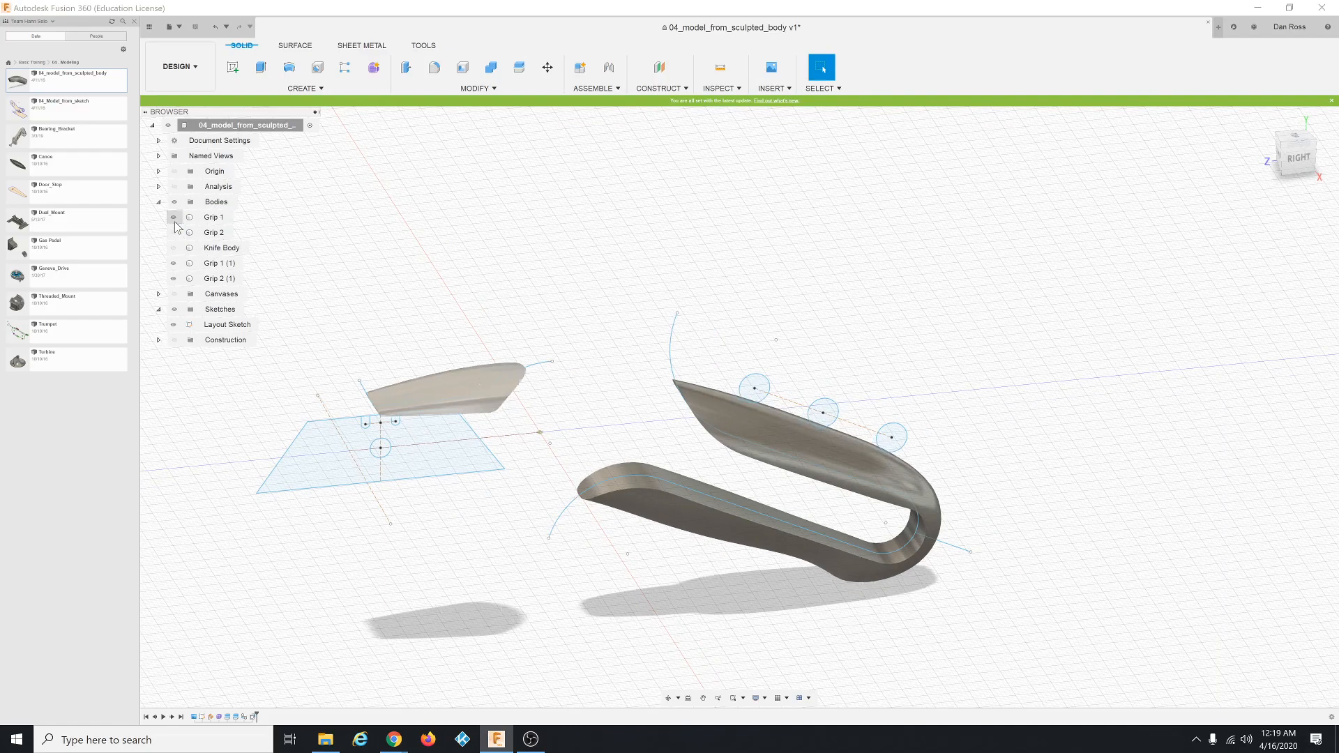
pyautogui.click(174, 218)
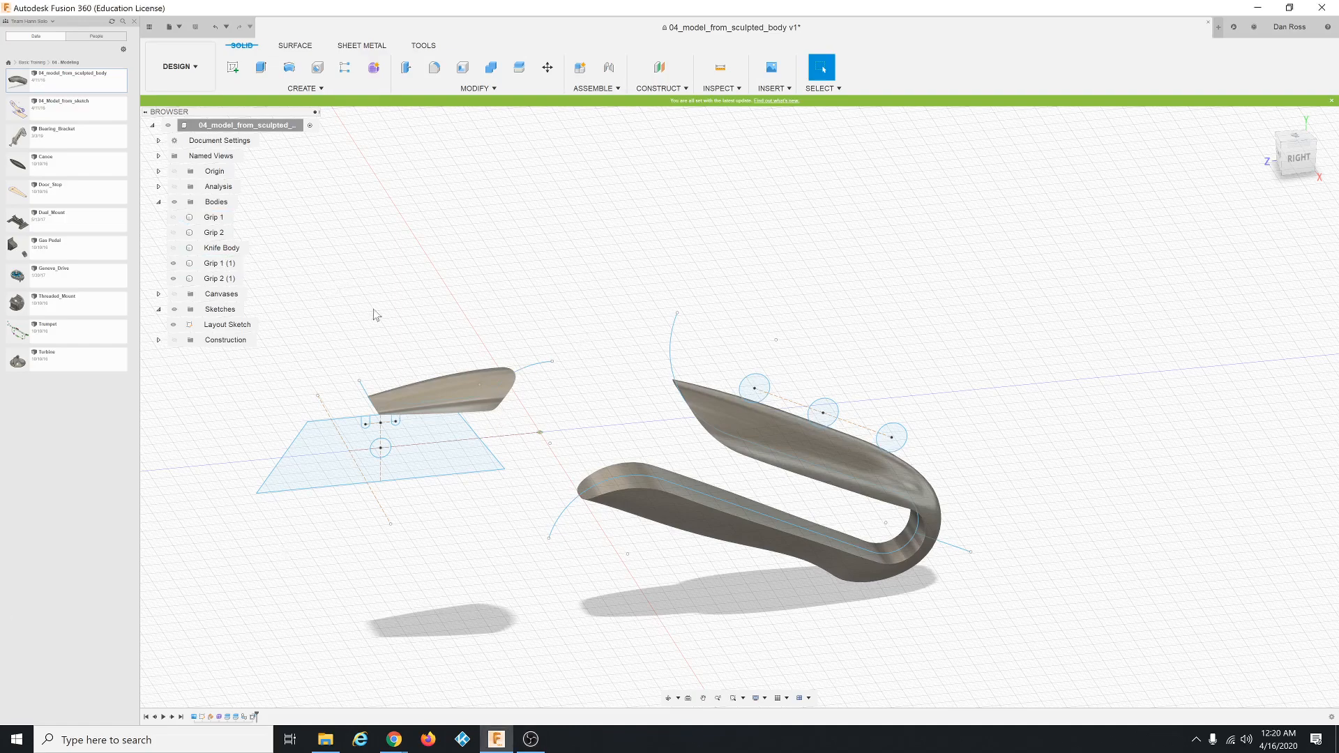
# Show the Knife Body together with the two offset grip copies.
pyautogui.click(689, 509)
pyautogui.click(175, 249)
pyautogui.click(174, 249)
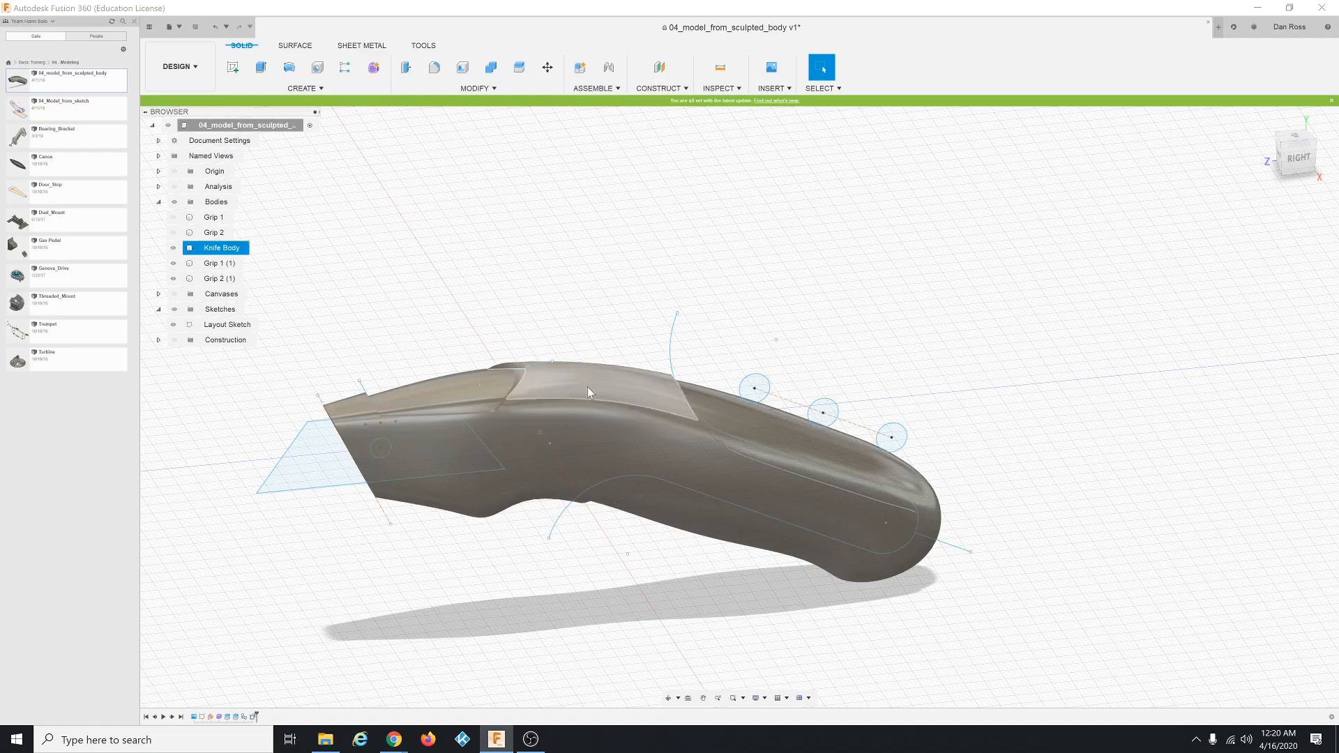
# Highlight the Knife Body, Grip 1 (1) and Grip 2 (1) one after another, and clear the selection.
pyautogui.click(234, 250)
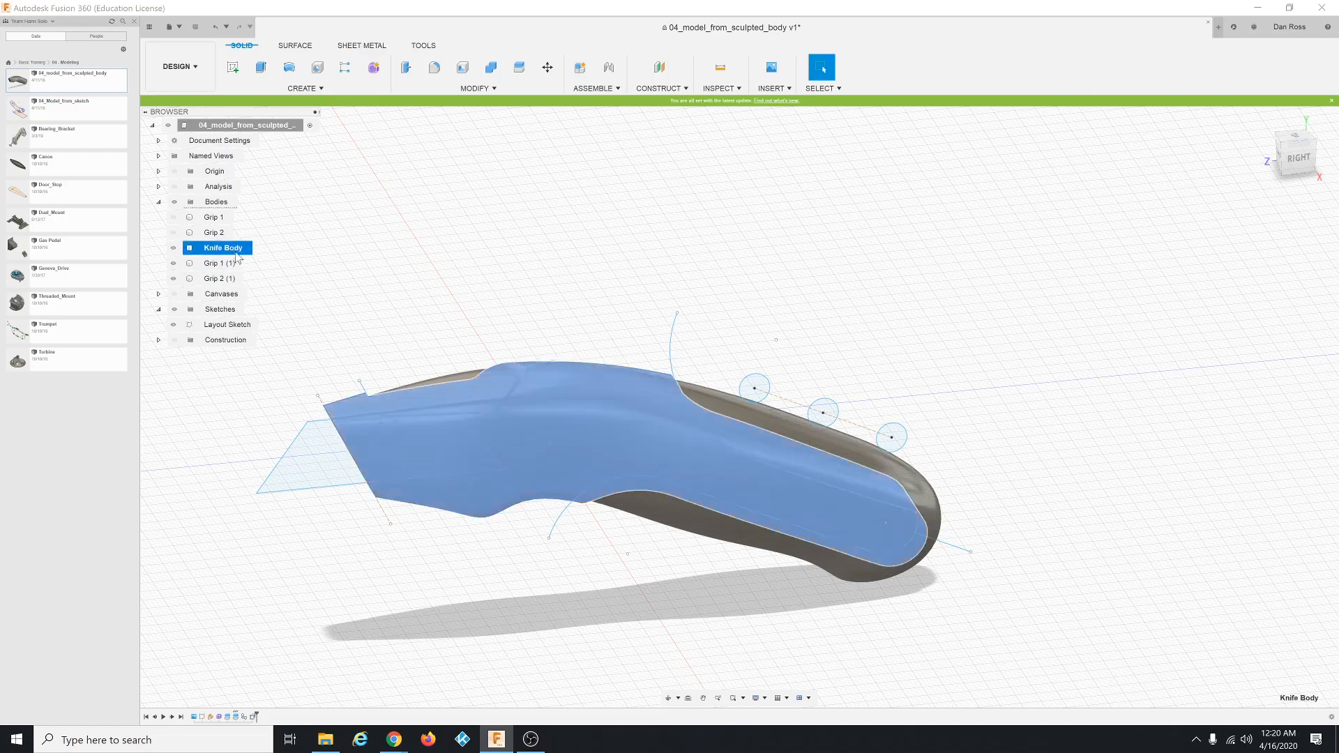
pyautogui.click(231, 264)
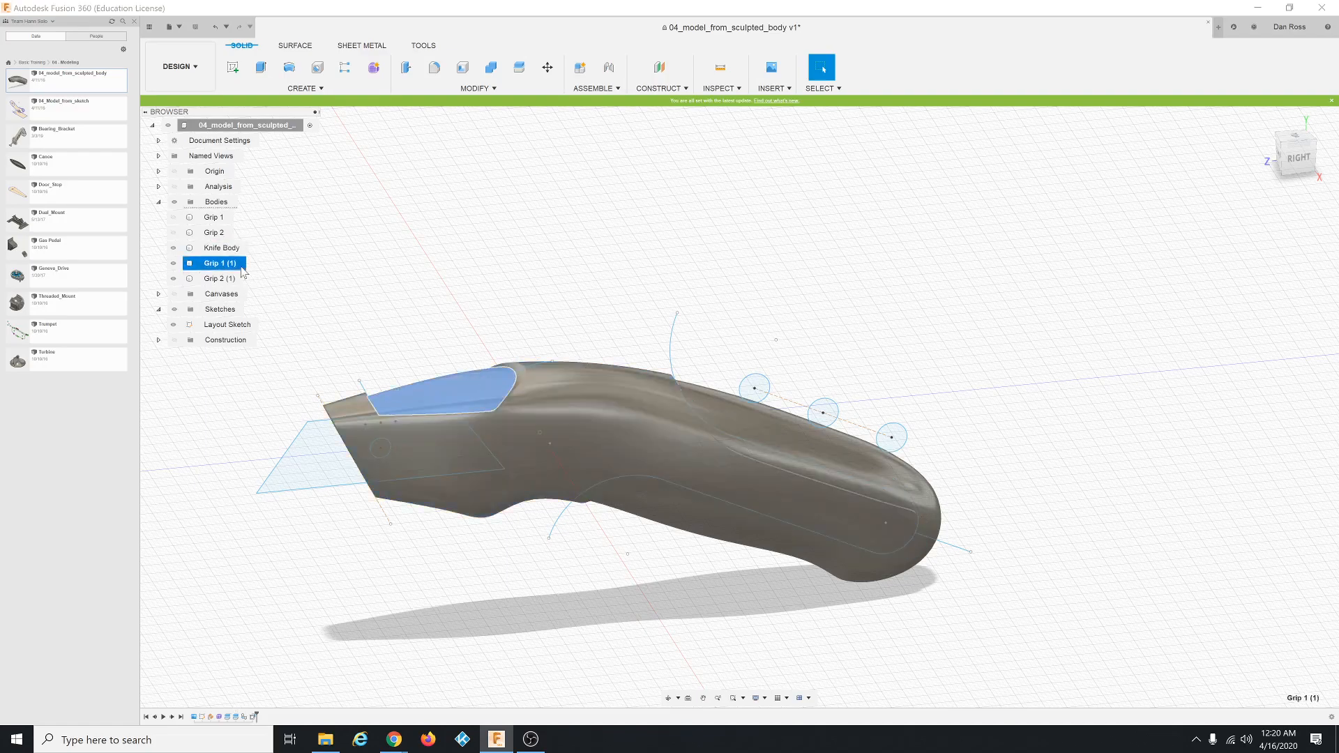
pyautogui.click(222, 278)
pyautogui.click(516, 265)
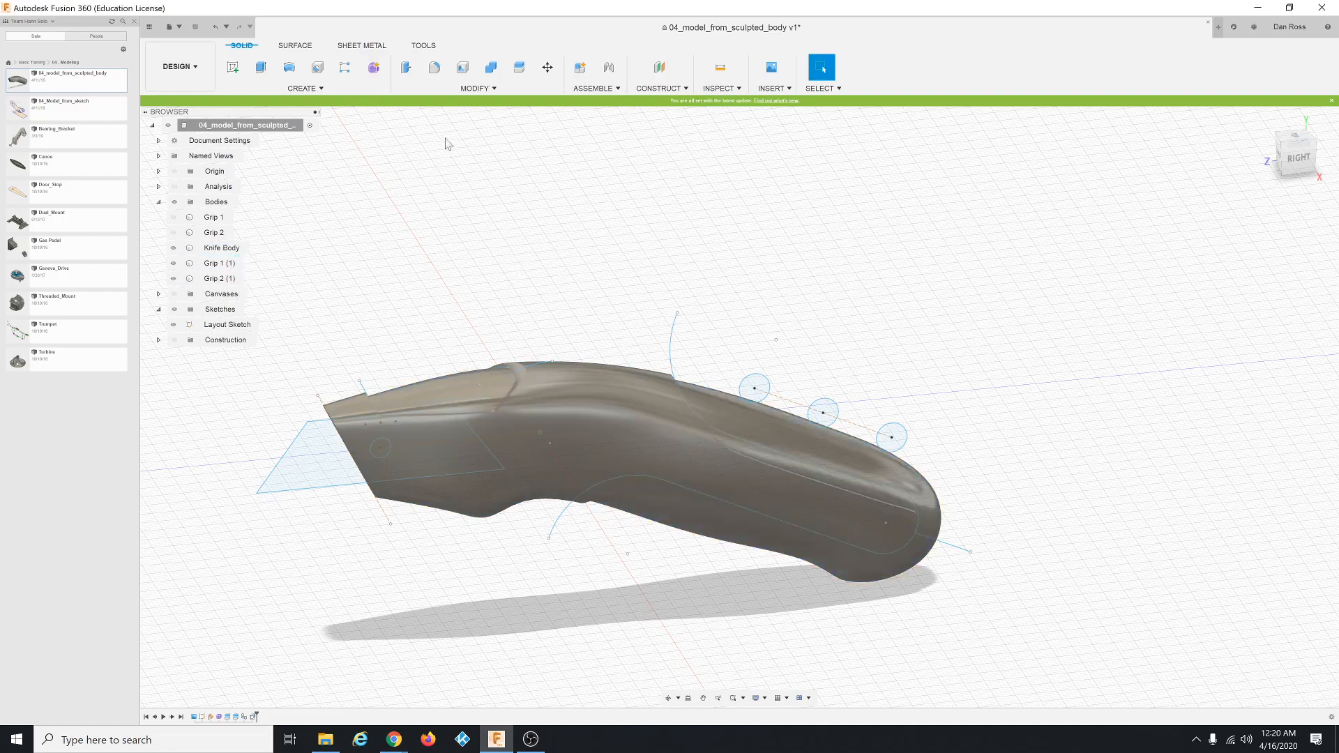
# Combine Grip 1 (1) and Grip 2 (1) into the Knife Body with the Join operation, without keeping the tool bodies.
pyautogui.click(484, 89)
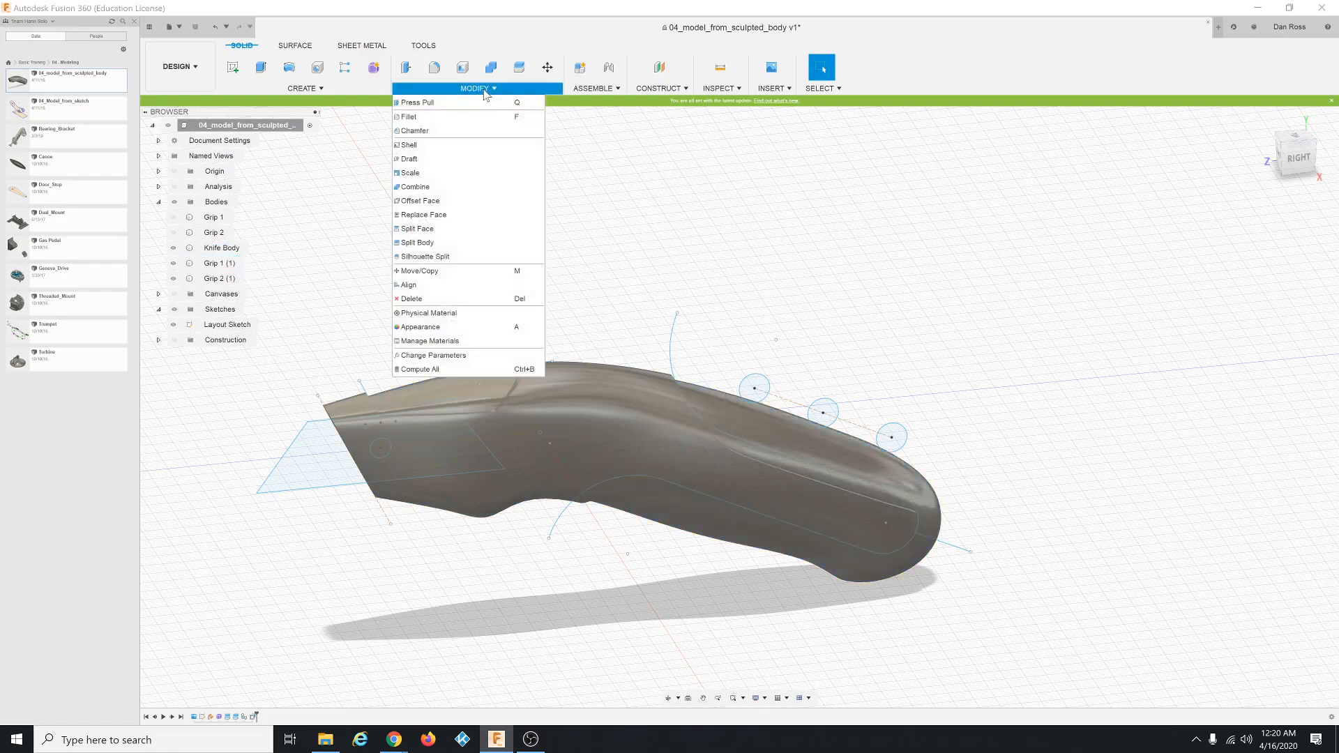
pyautogui.click(489, 193)
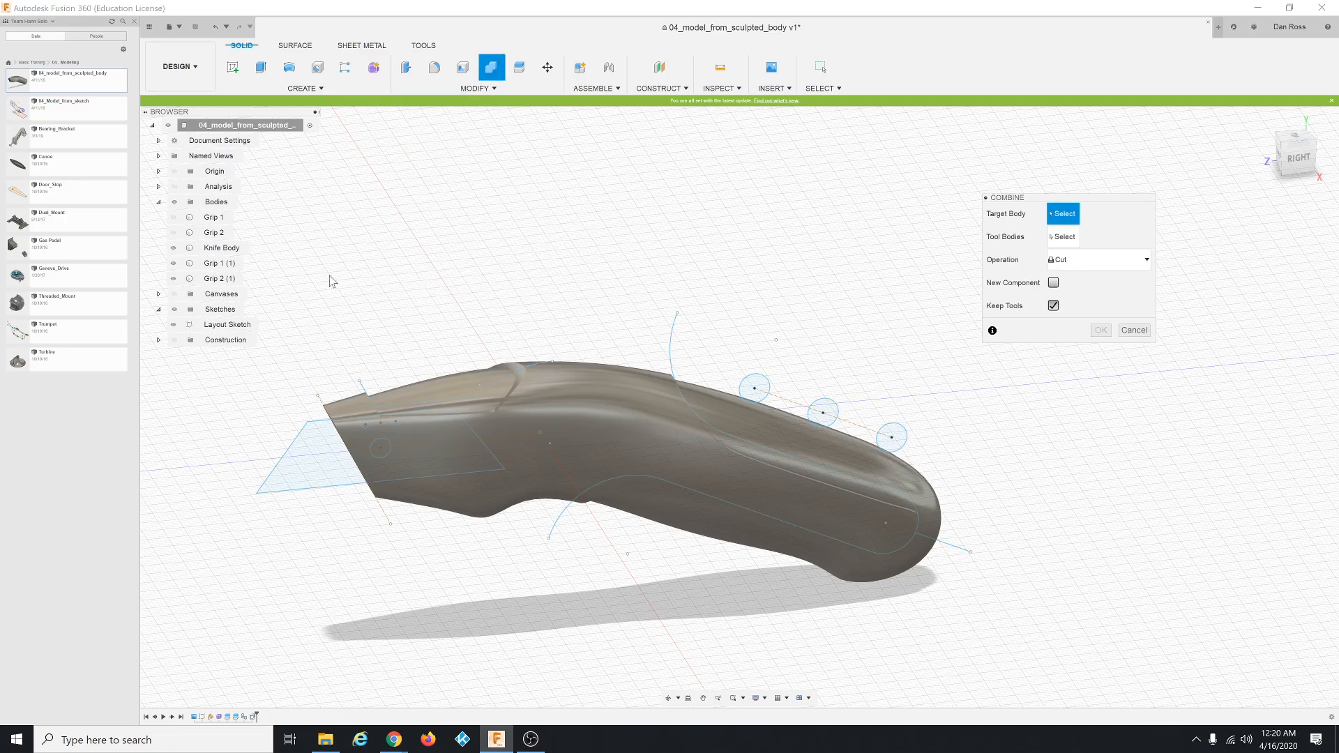
pyautogui.click(247, 253)
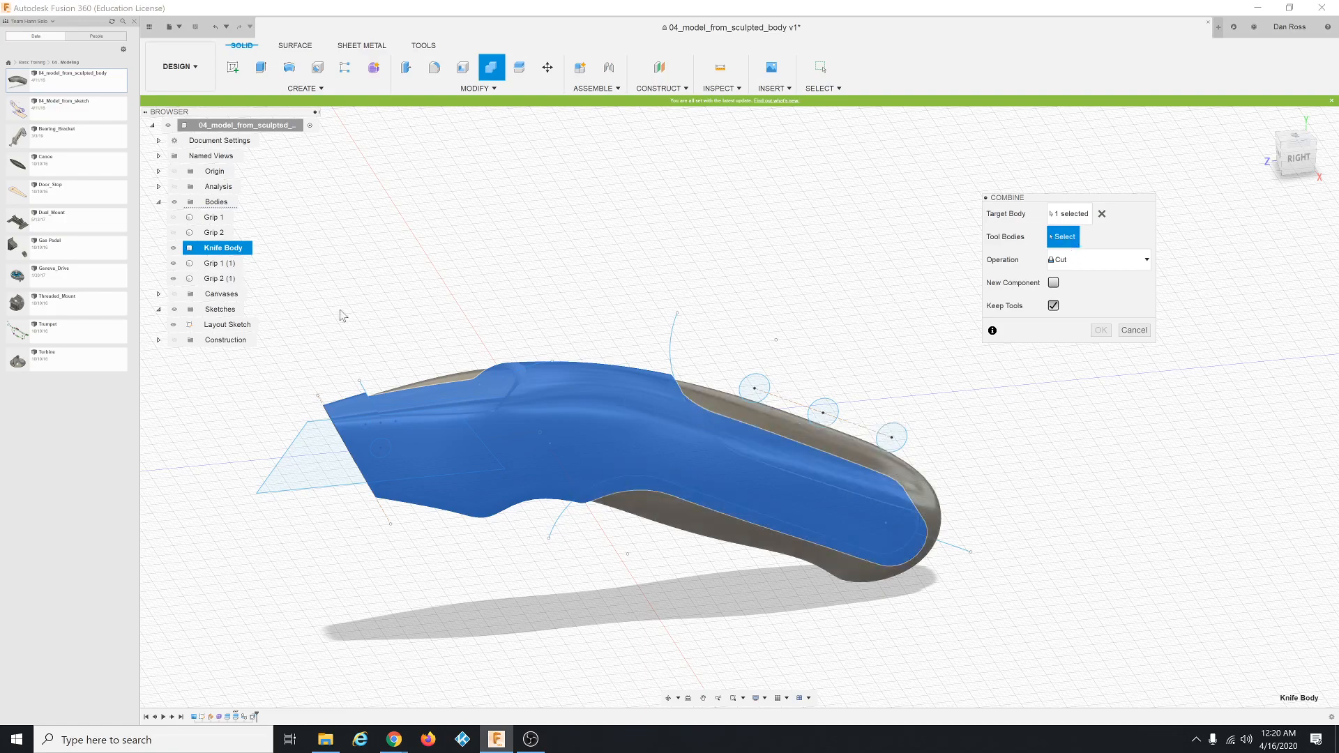
pyautogui.click(235, 264)
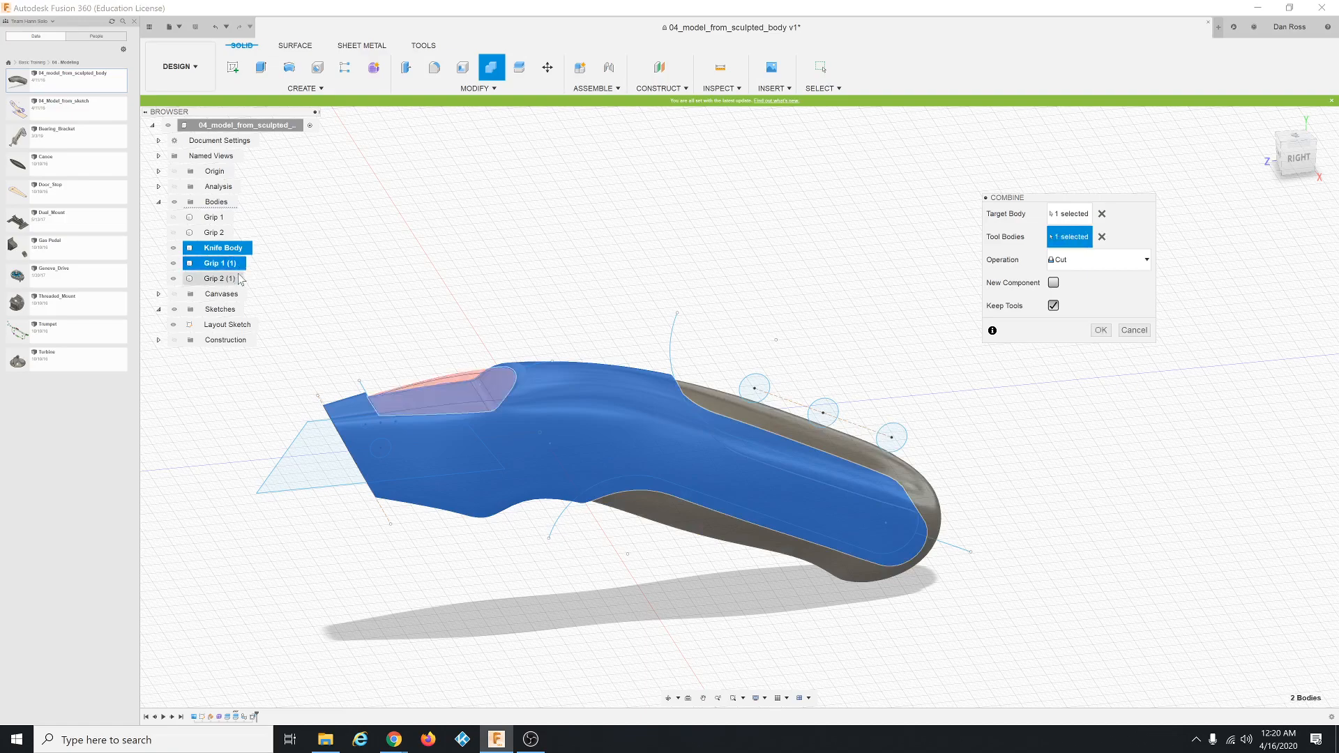
pyautogui.click(238, 279)
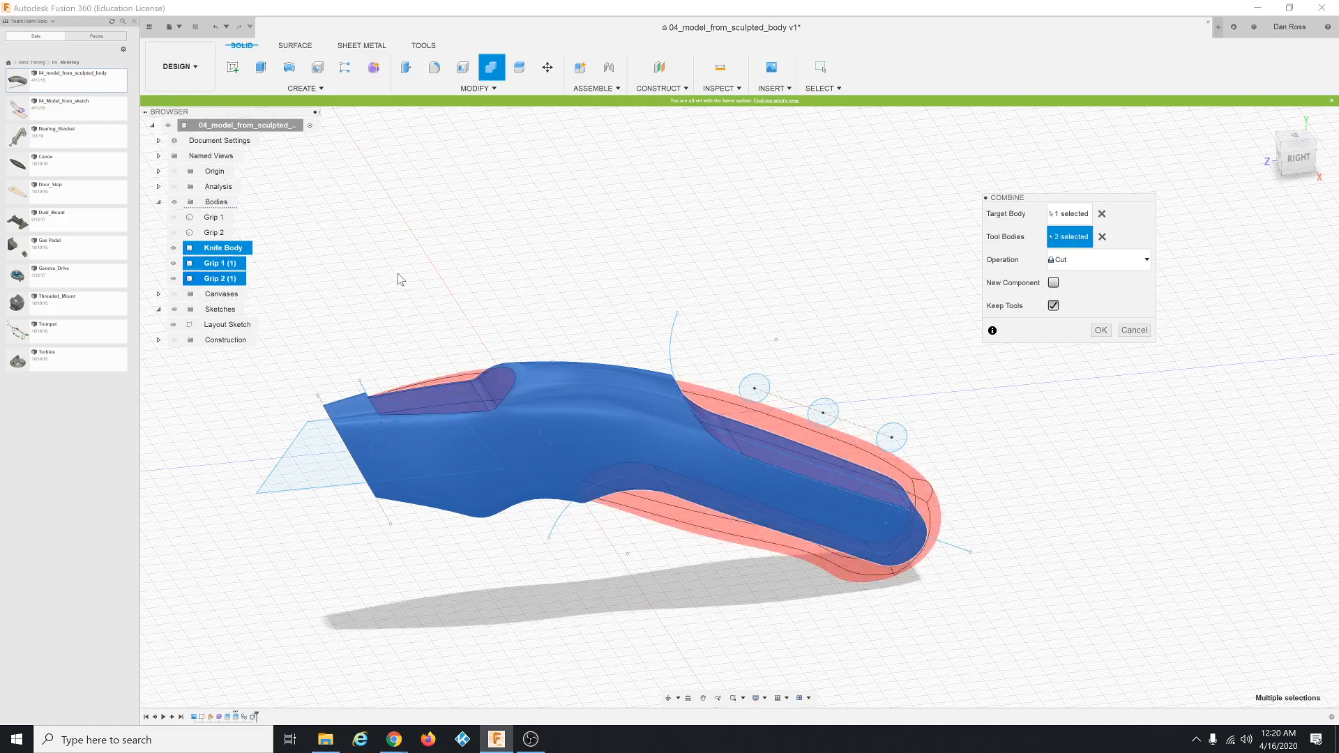
pyautogui.click(1127, 268)
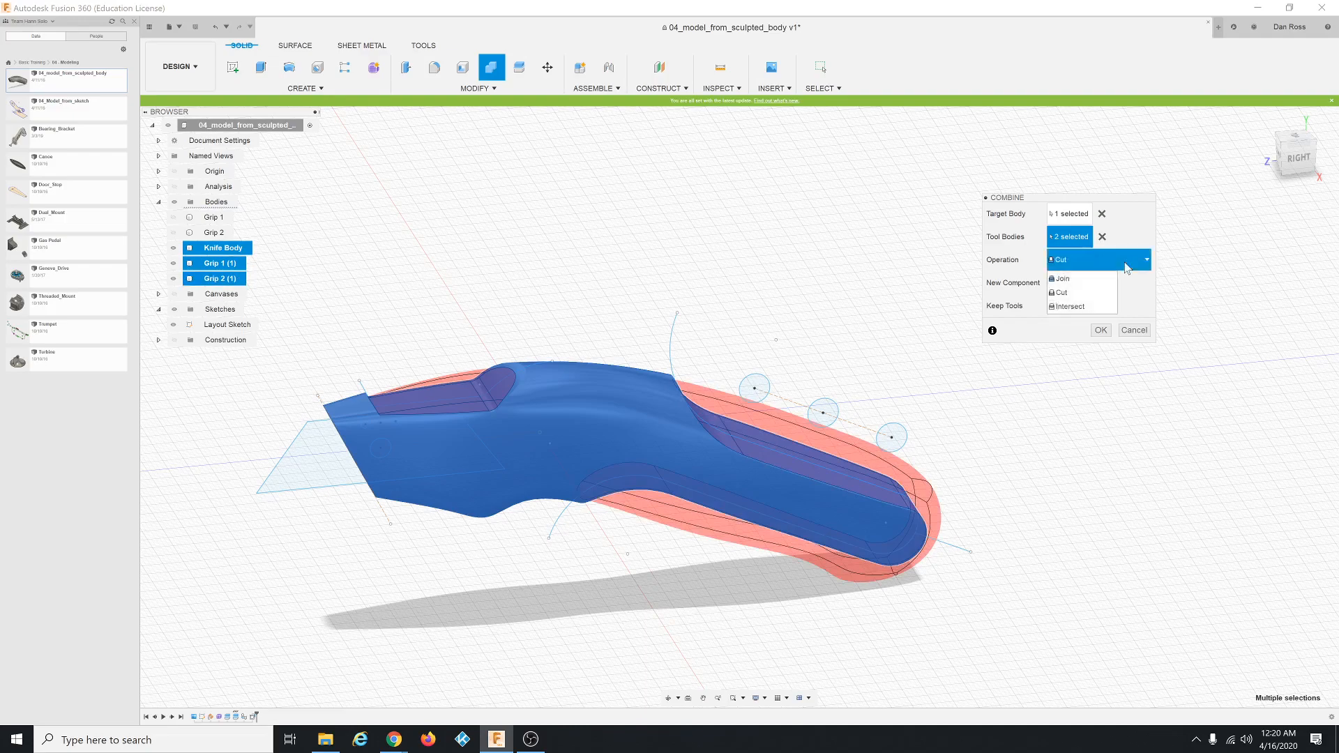
pyautogui.click(1105, 280)
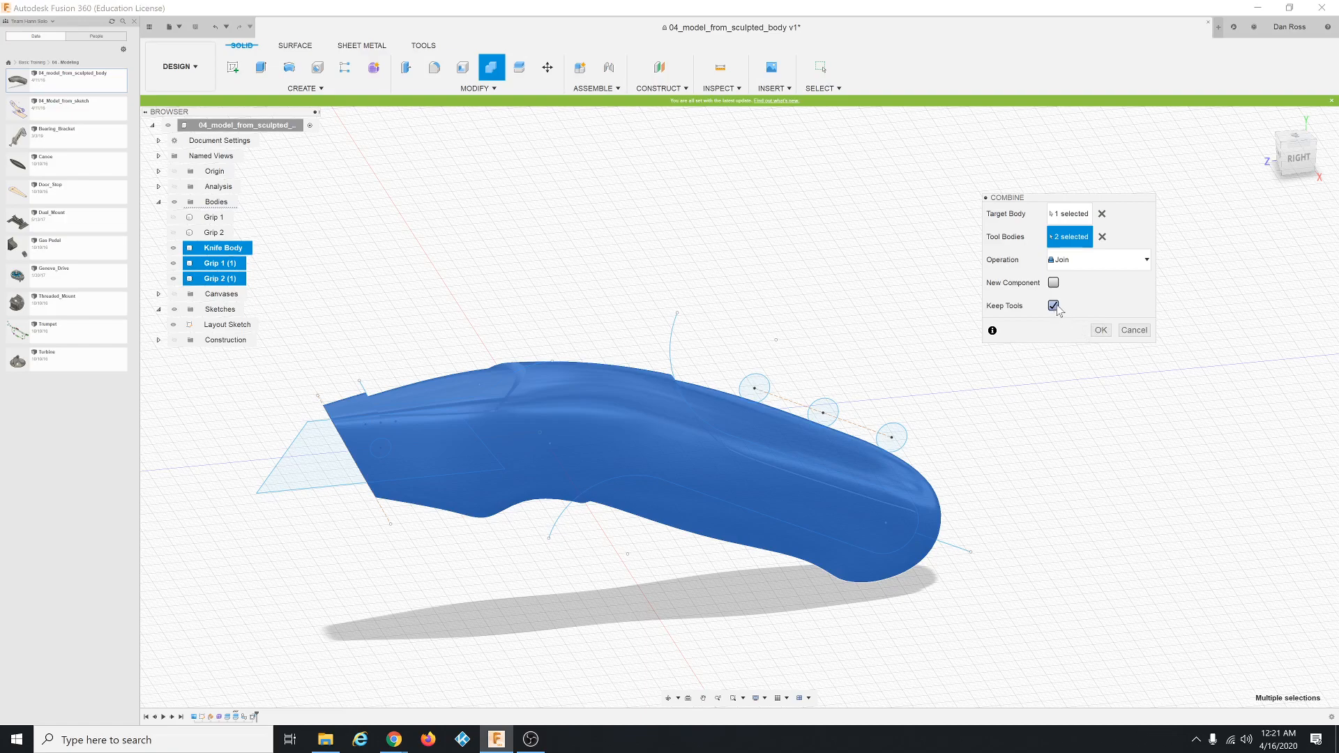
pyautogui.click(1055, 307)
pyautogui.click(1102, 331)
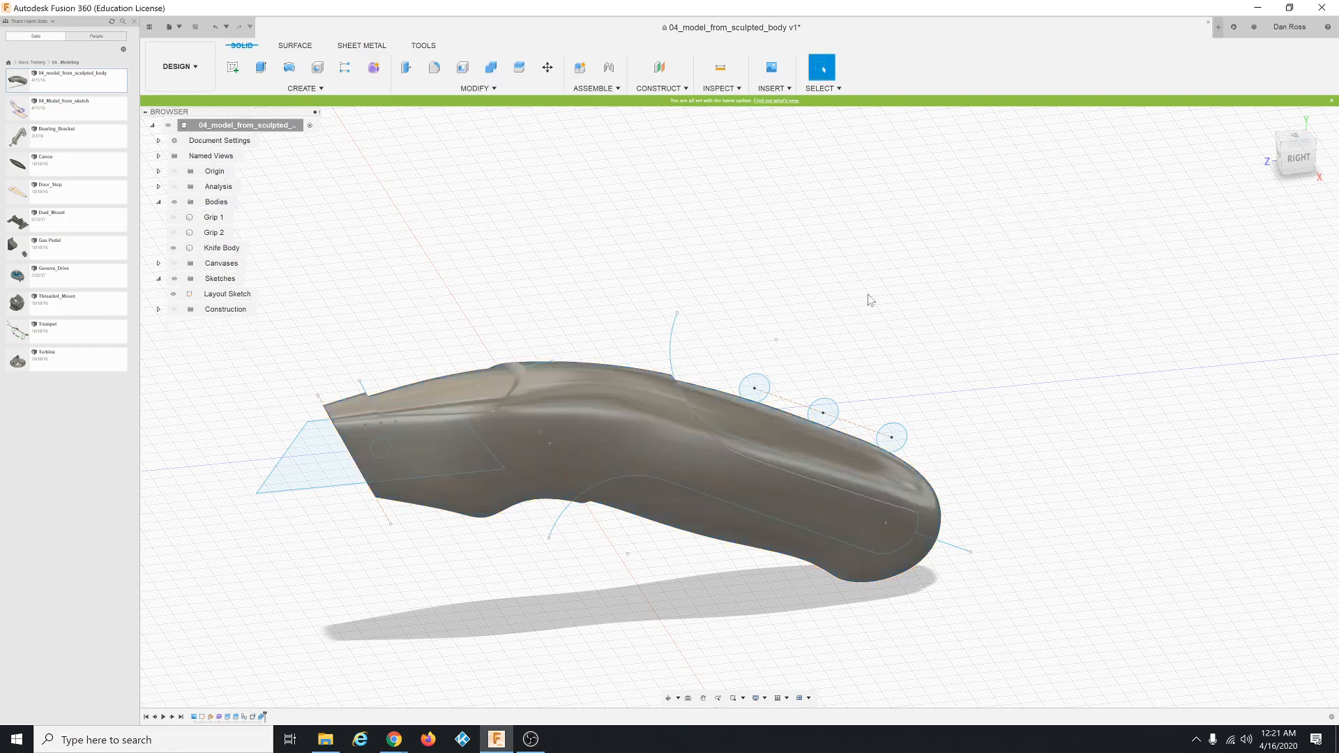
# Hide the joined Knife Body, and show Grip 2 briefly on its own before hiding it again.
pyautogui.click(237, 249)
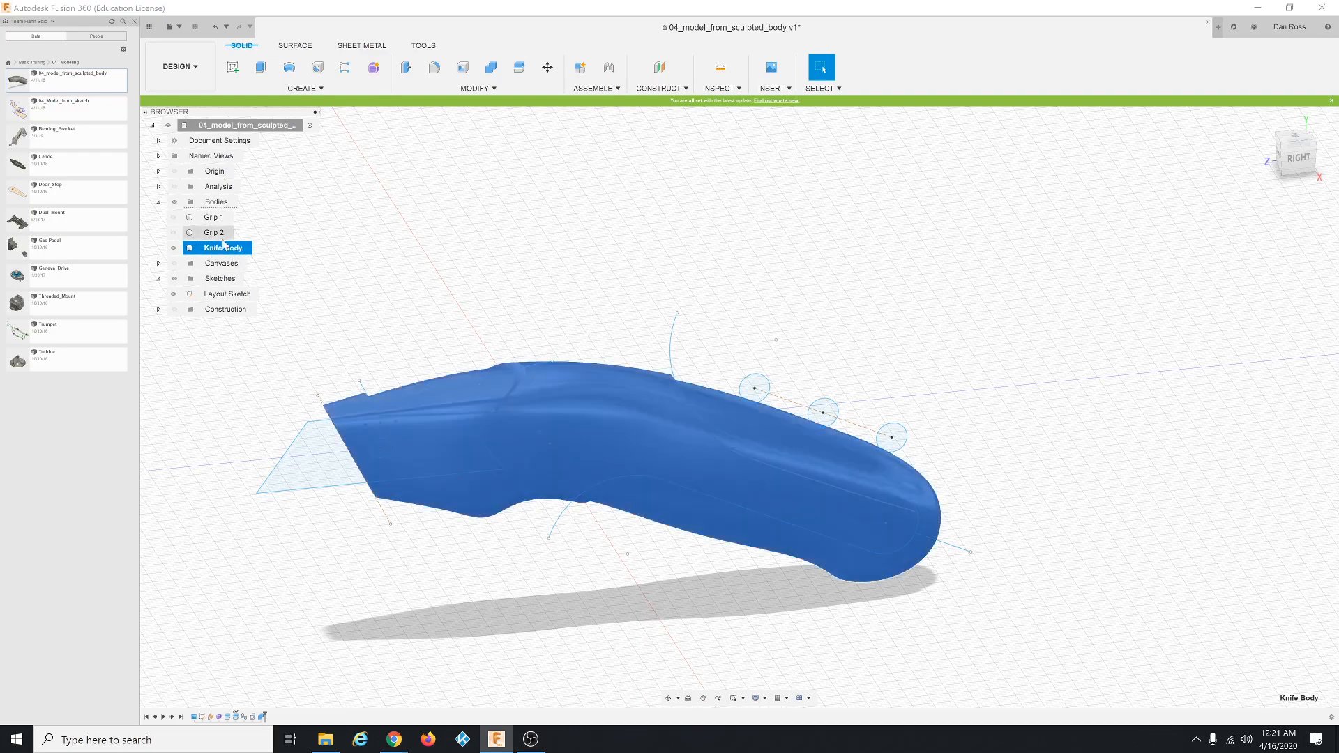
pyautogui.click(174, 249)
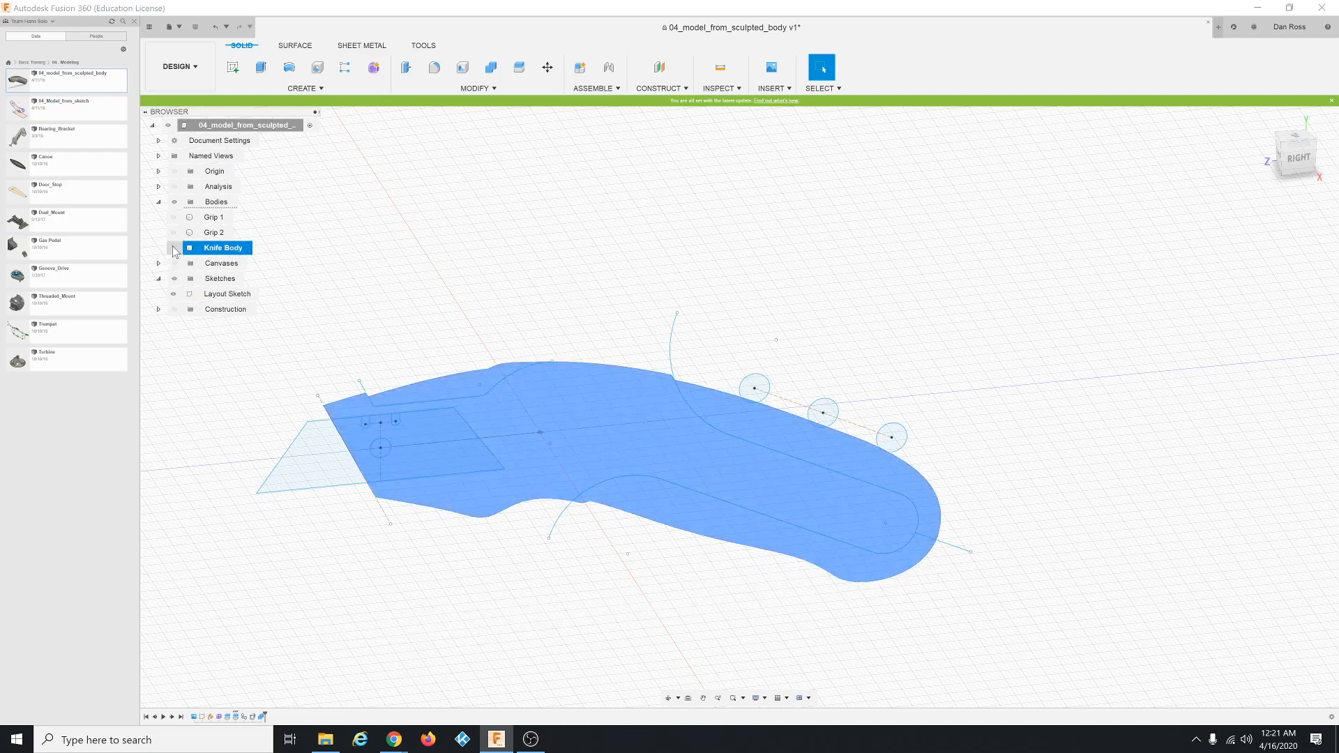
pyautogui.click(491, 248)
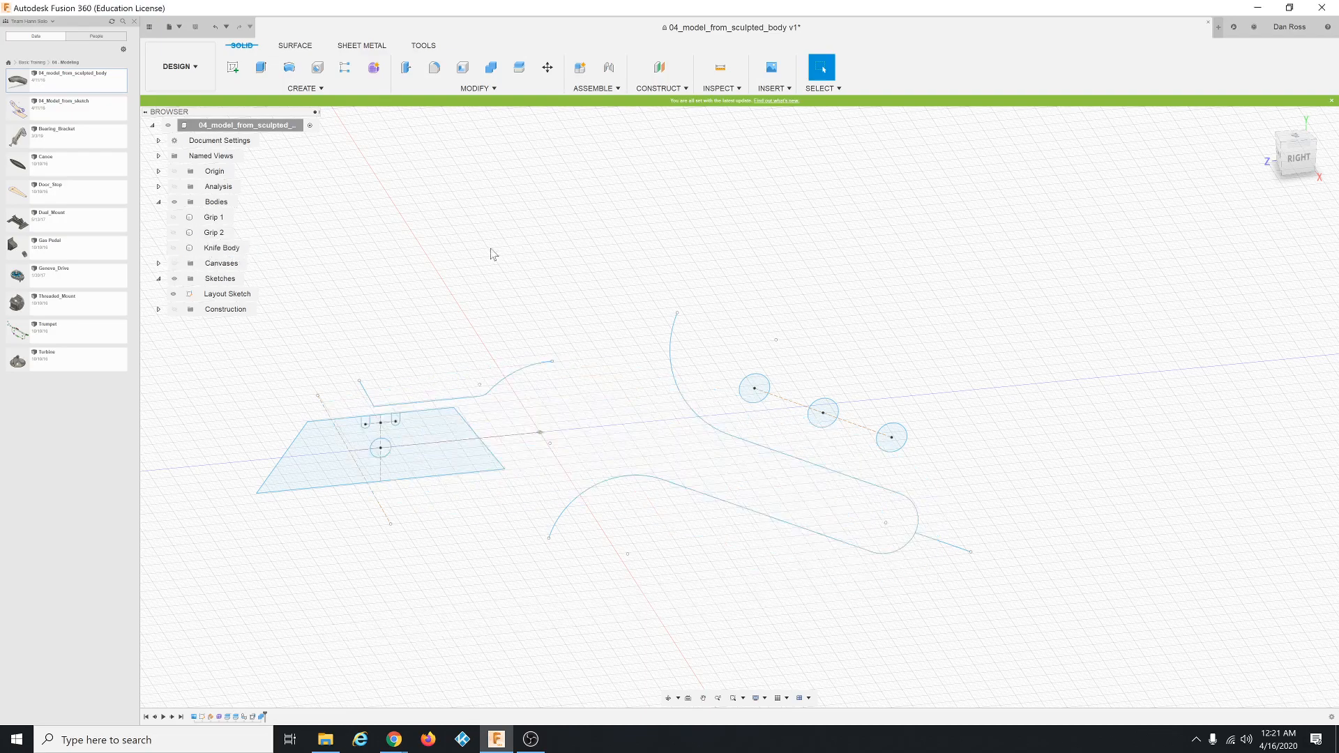
pyautogui.click(174, 233)
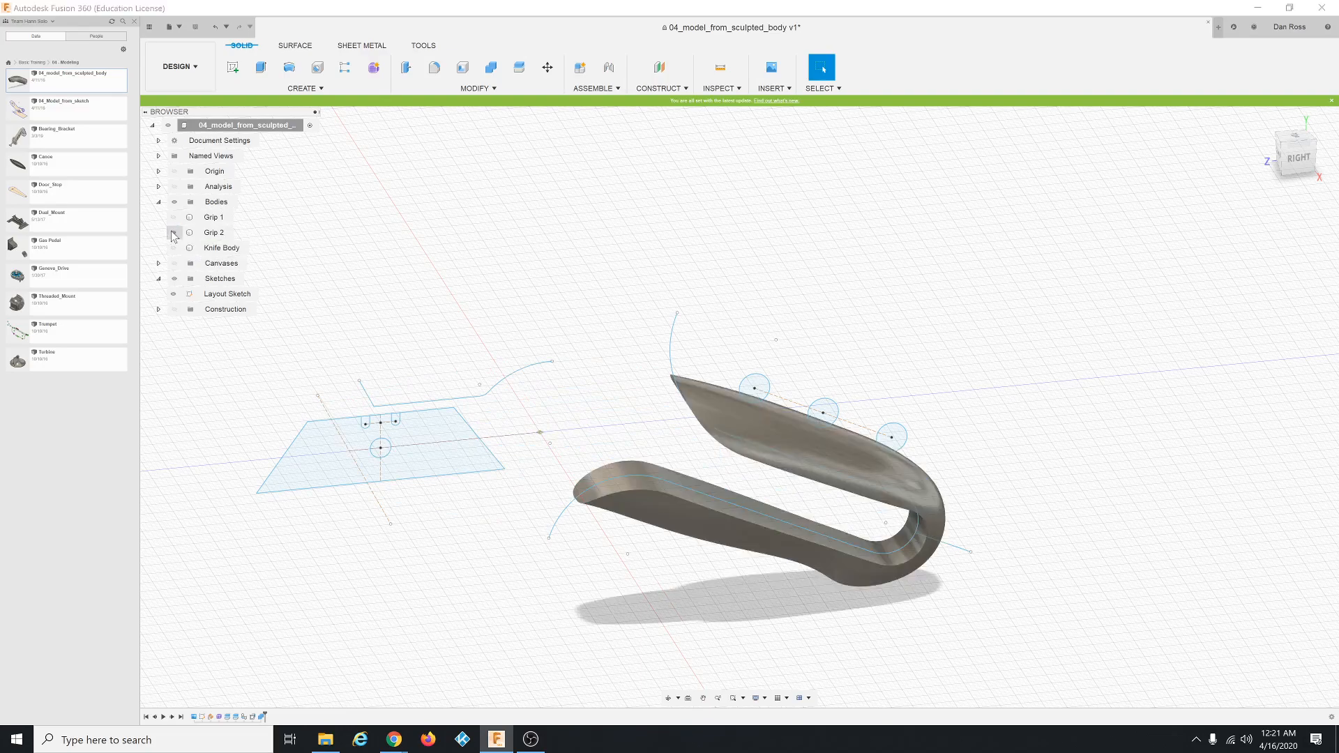
pyautogui.click(174, 233)
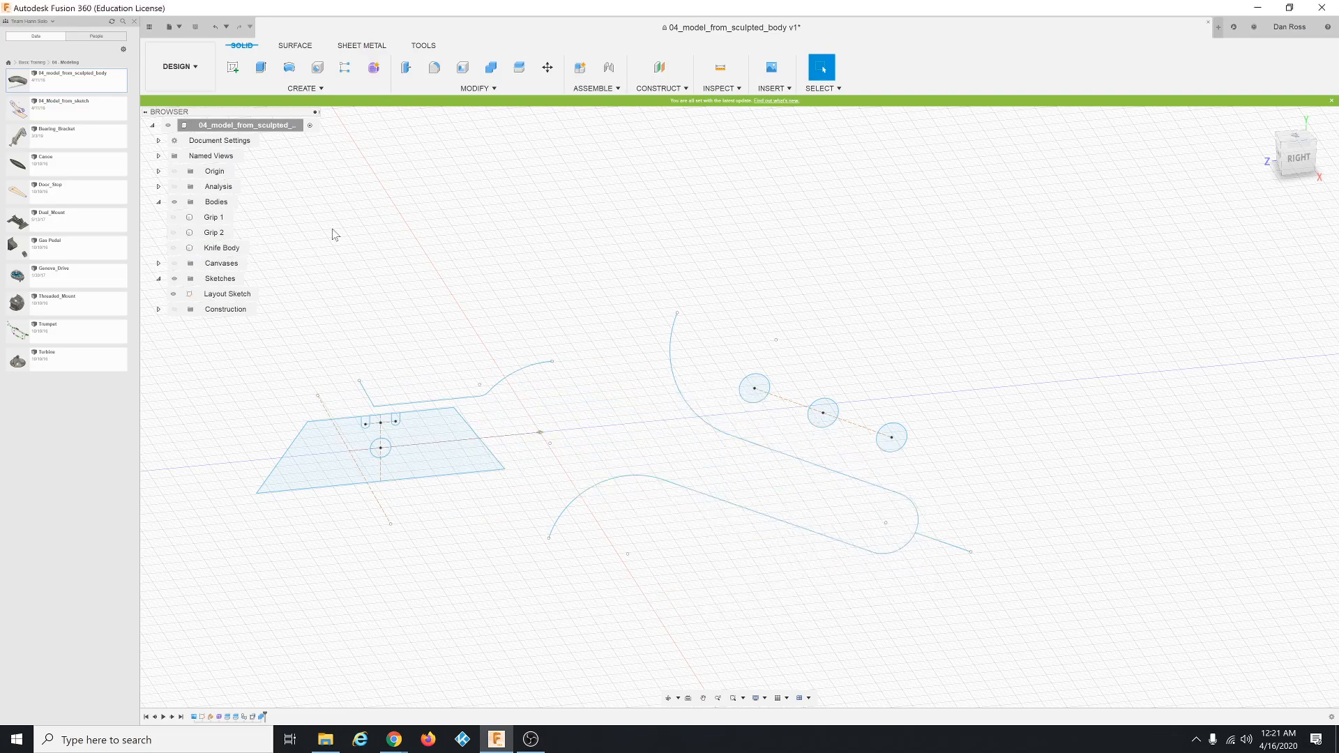
# Show Grip 1 and Grip 2, examine both grips from several angles, and show the Knife Body with them.
pyautogui.click(174, 218)
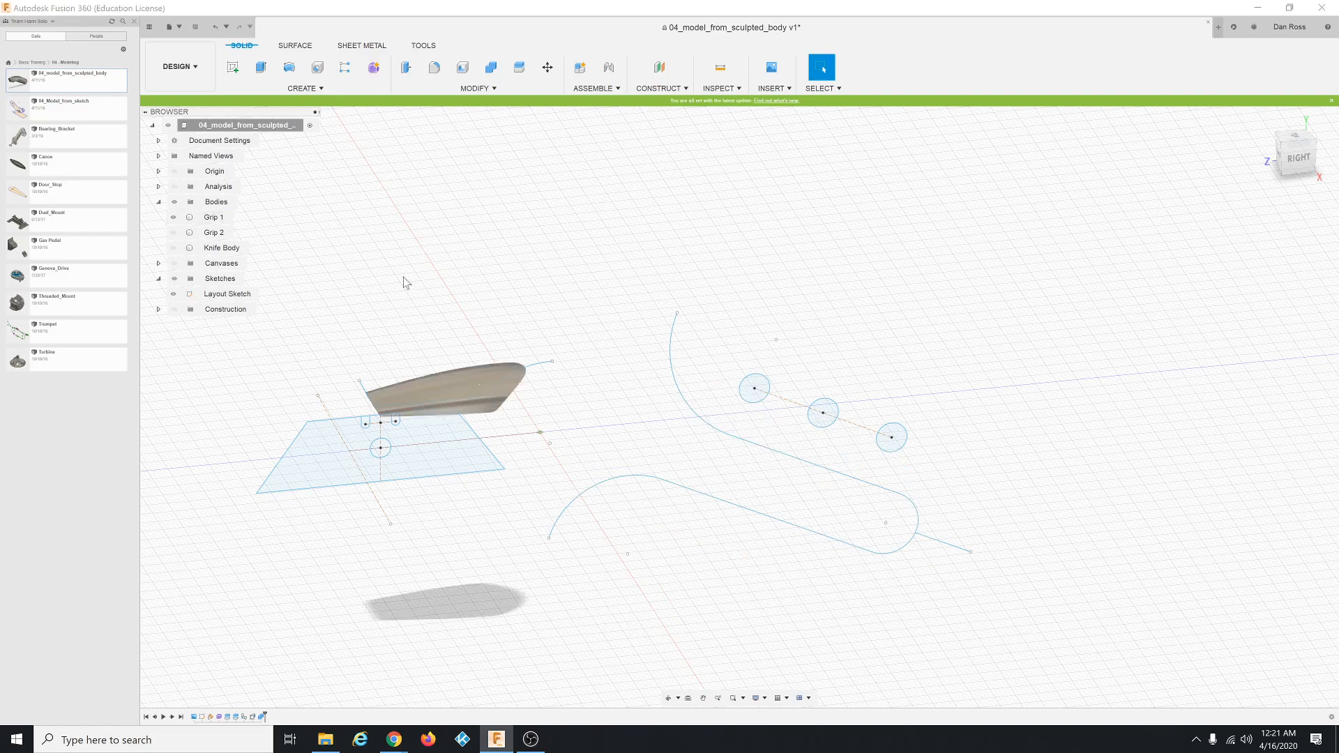
pyautogui.click(174, 233)
pyautogui.keyDown('shift'); pyautogui.moveTo(606, 379); pyautogui.dragTo(636, 392, button='middle'); pyautogui.keyUp('shift')
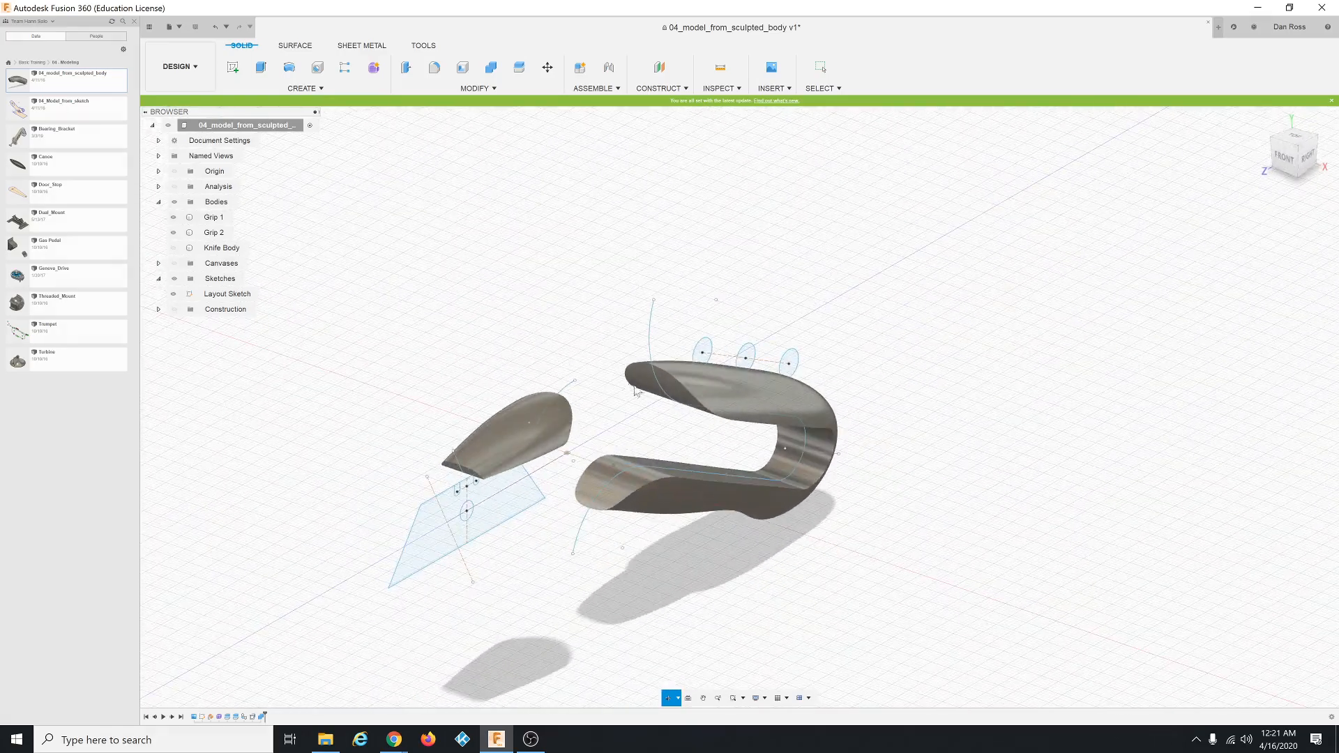
pyautogui.scroll(5, 681, 402)
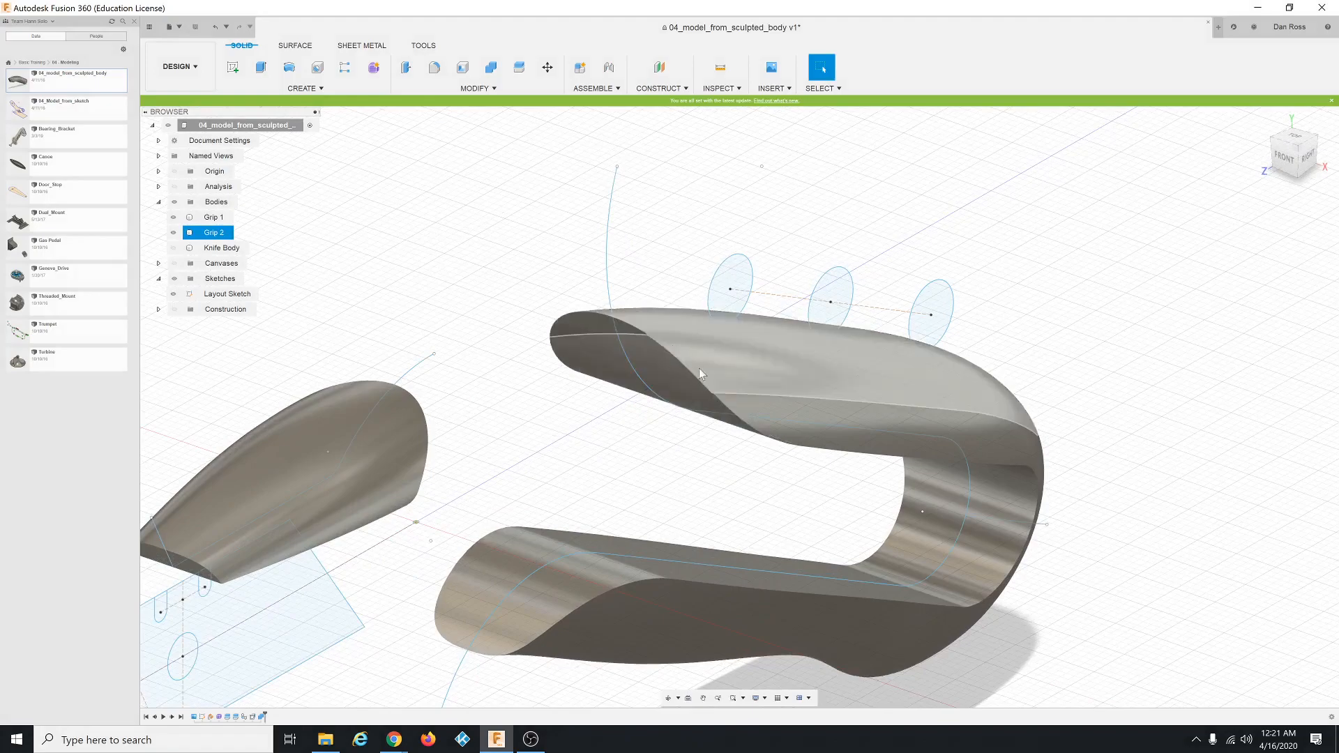
pyautogui.scroll(-2, 547, 400)
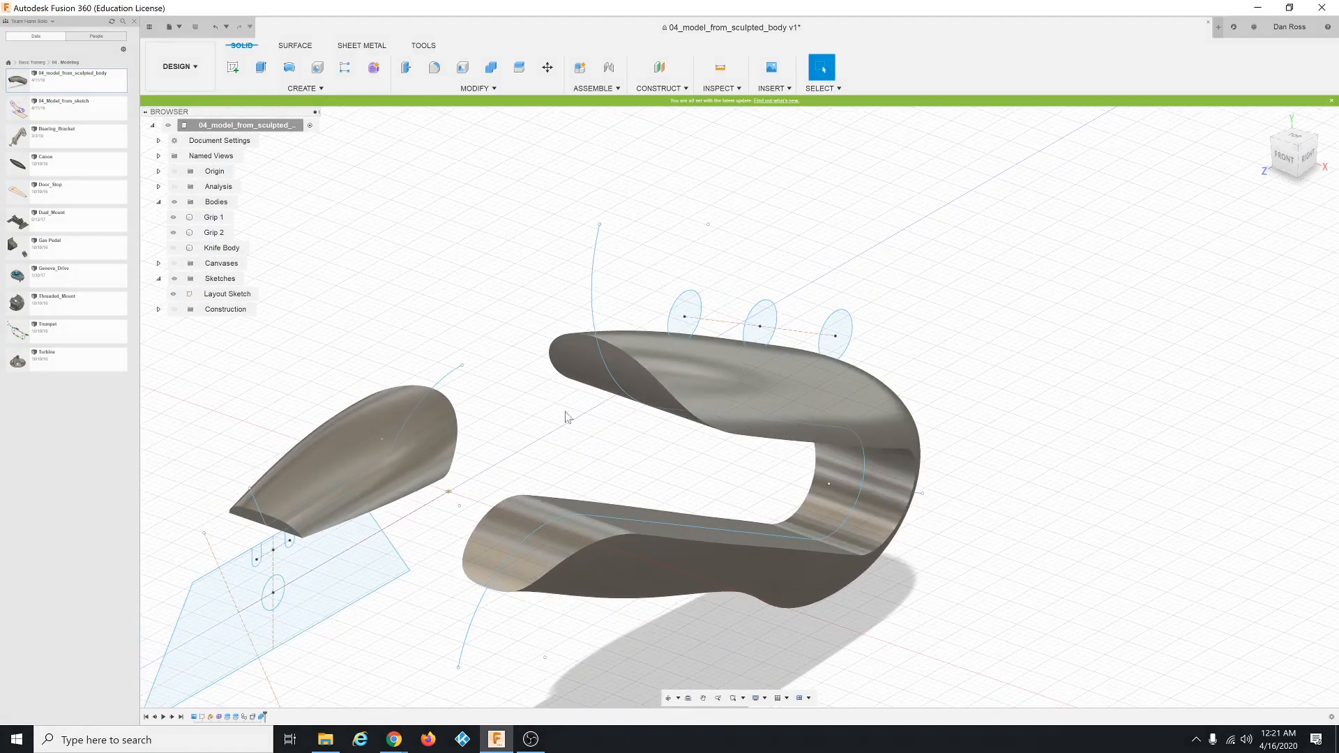
pyautogui.keyDown('shift'); pyautogui.moveTo(578, 421); pyautogui.dragTo(487, 418, button='middle'); pyautogui.keyUp('shift')
pyautogui.scroll(-3, 568, 423)
pyautogui.click(173, 247)
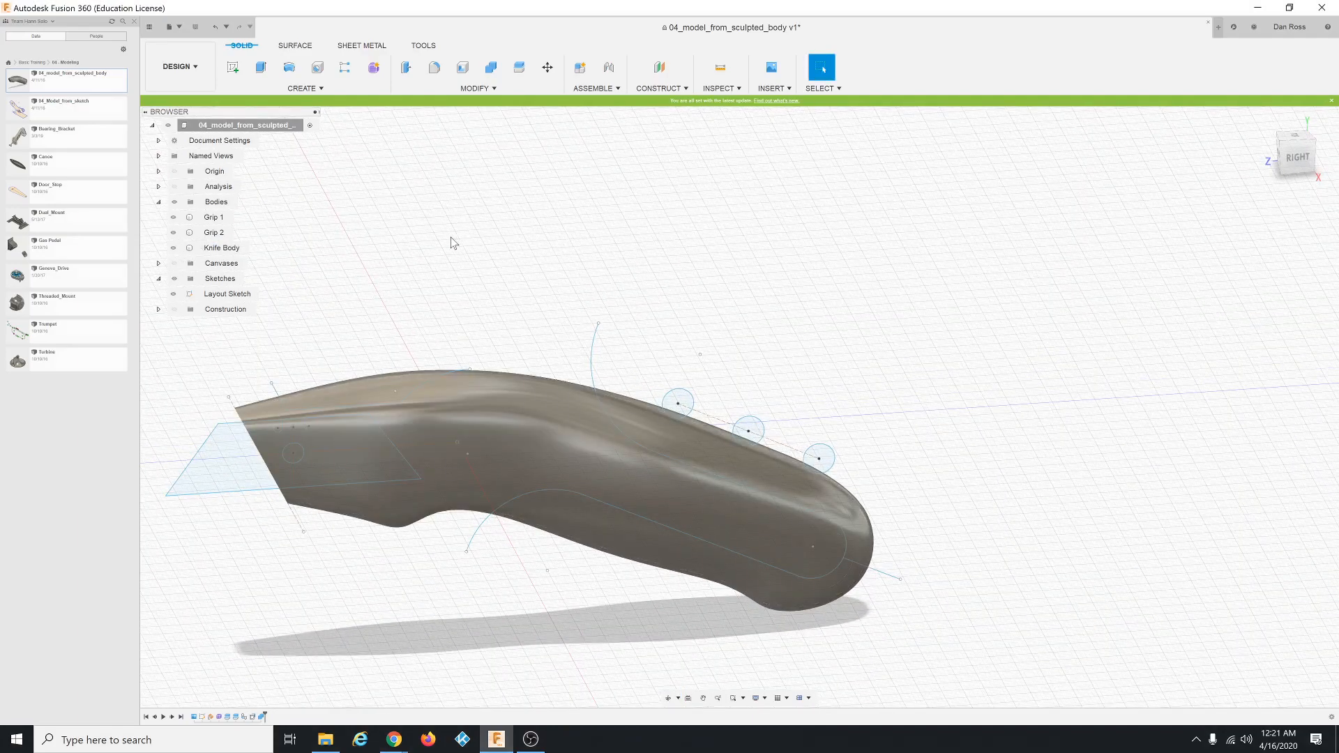
pyautogui.click(490, 90)
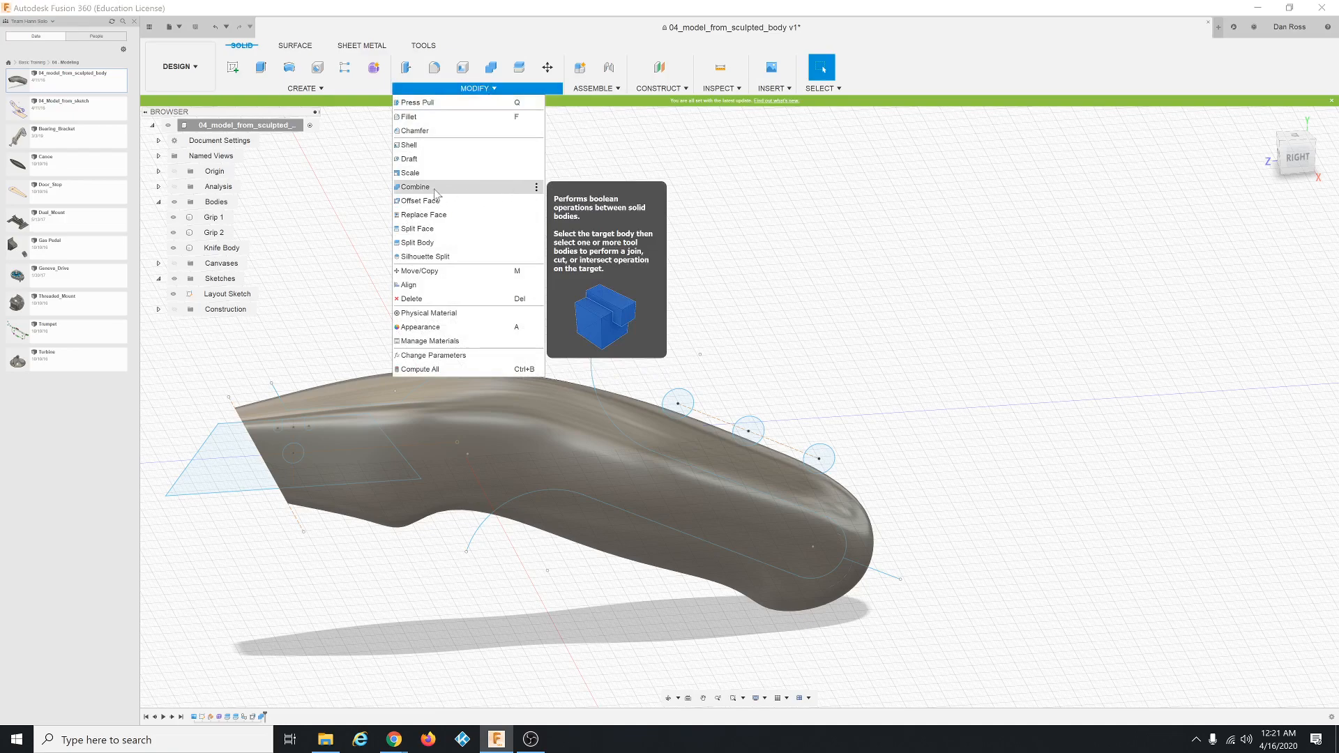
pyautogui.click(507, 193)
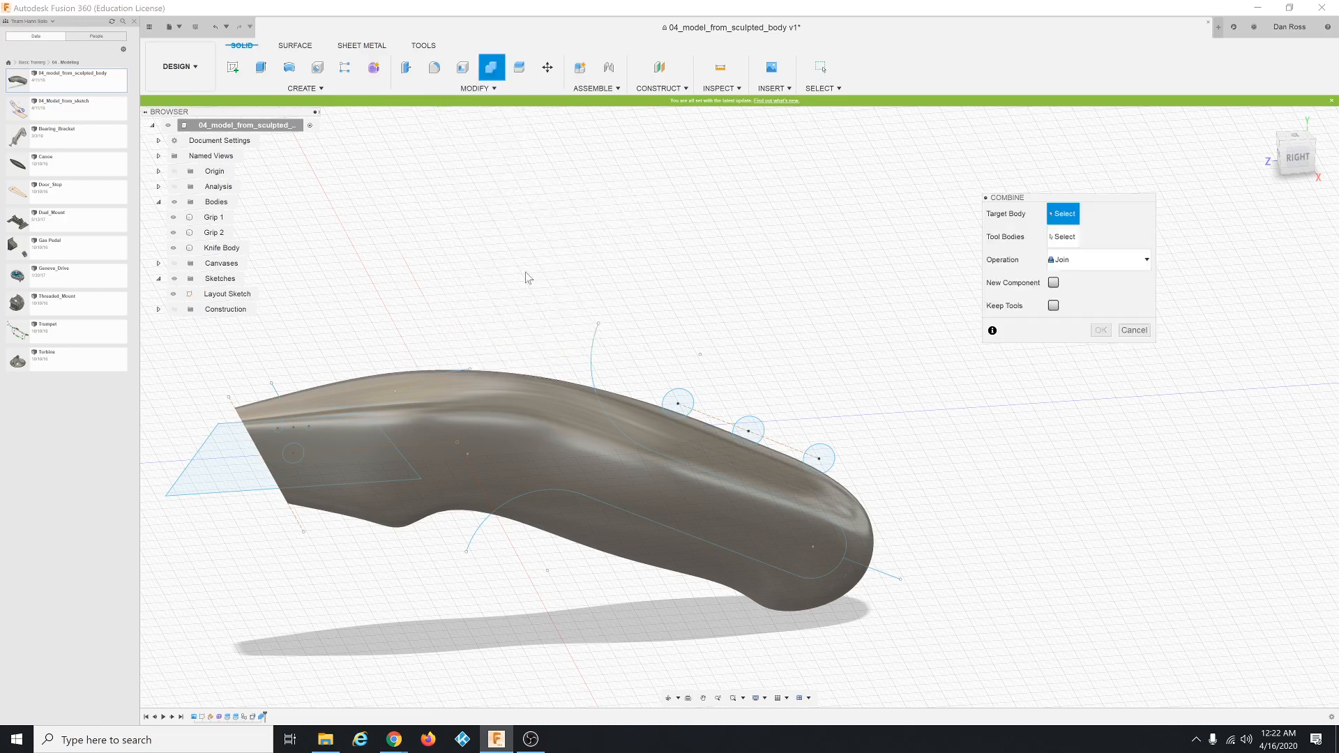
pyautogui.click(233, 249)
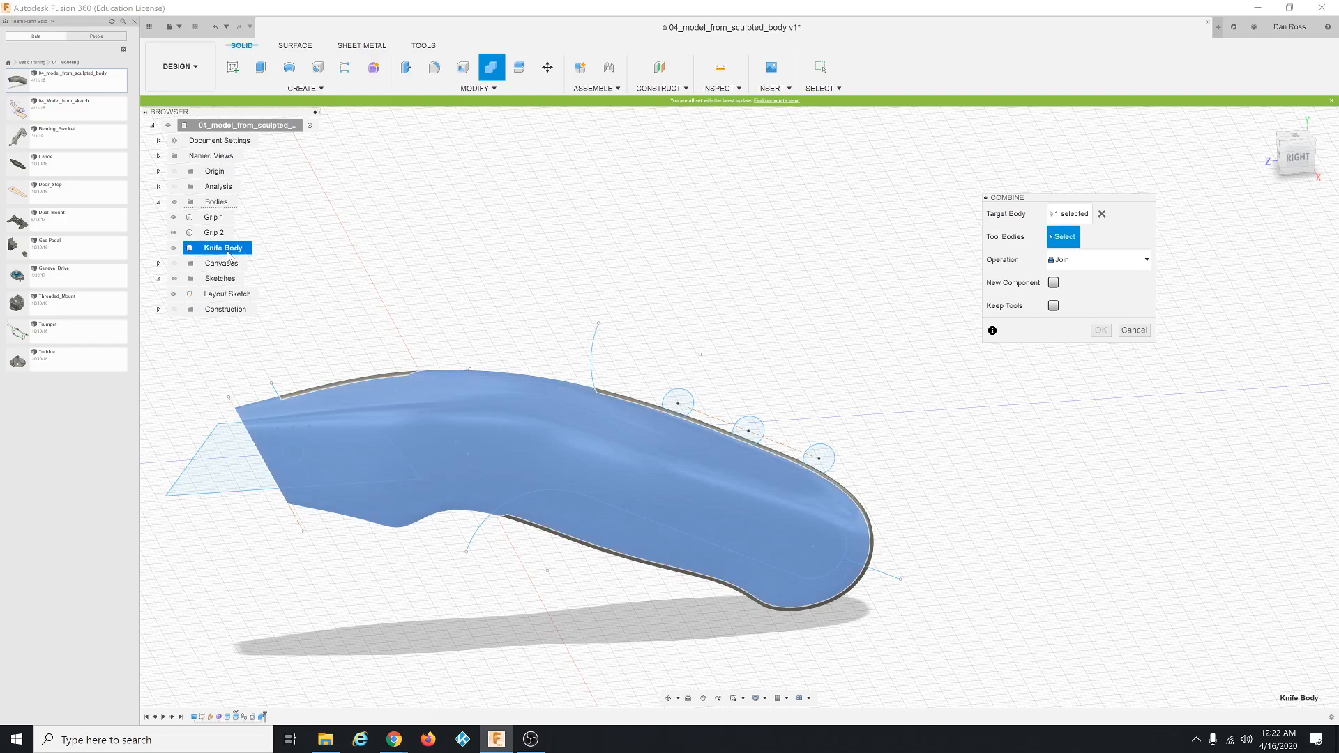
pyautogui.press('Escape')
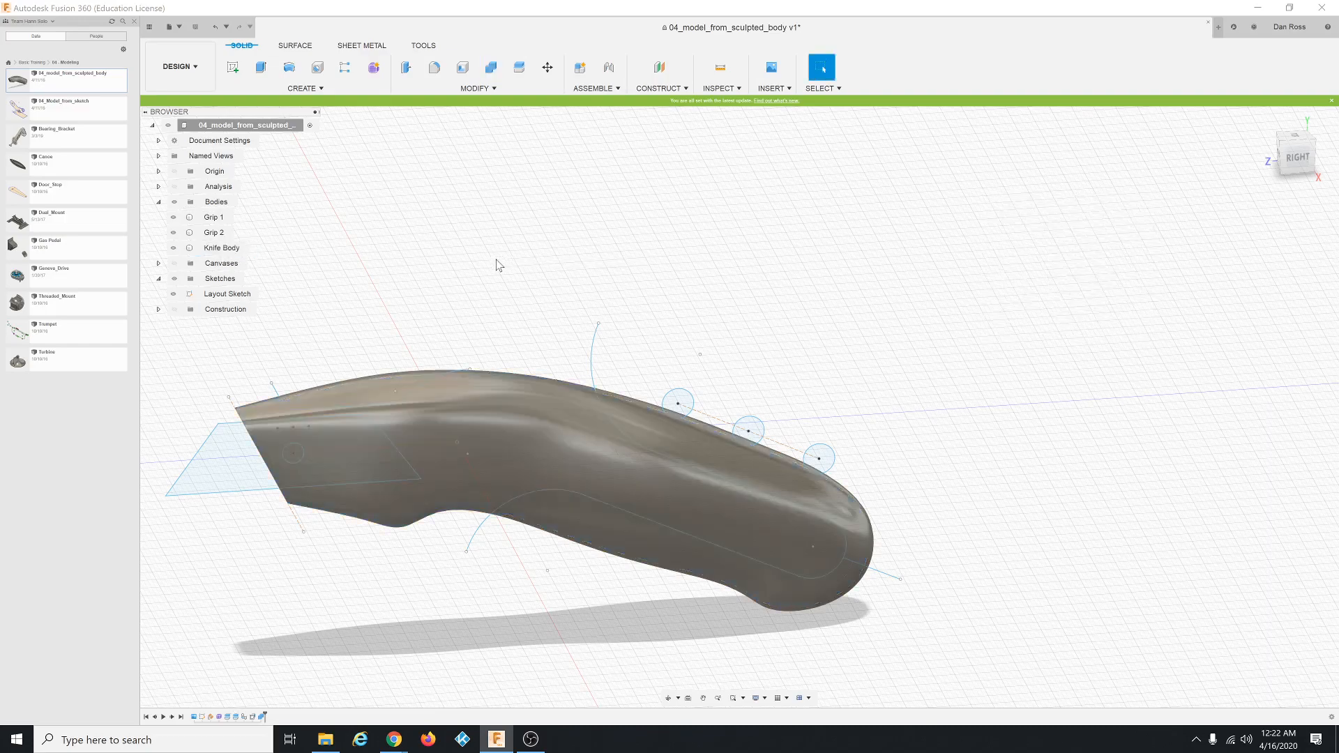
# Toggle the visibility of Grip 1, Grip 2 and the Knife Body to compare them, and leave all three shown.
pyautogui.click(177, 223)
pyautogui.click(175, 219)
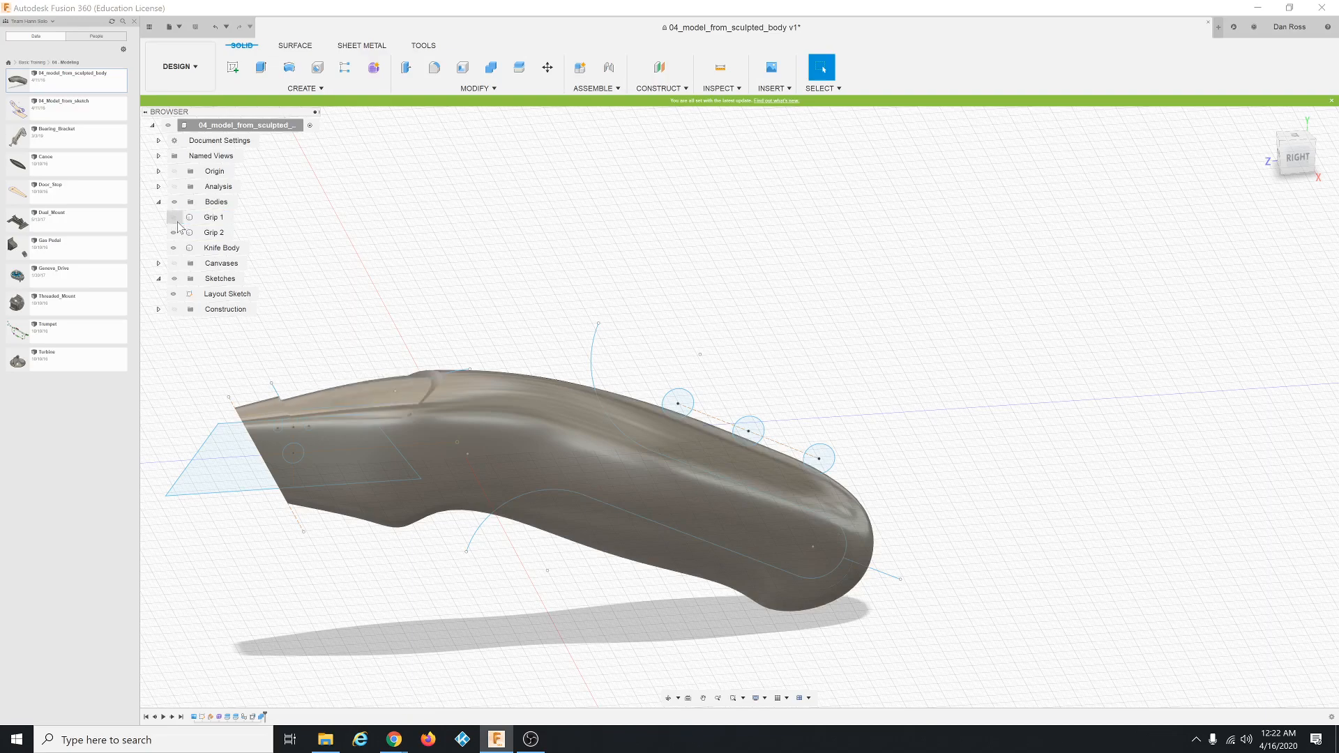
pyautogui.click(177, 232)
pyautogui.click(174, 232)
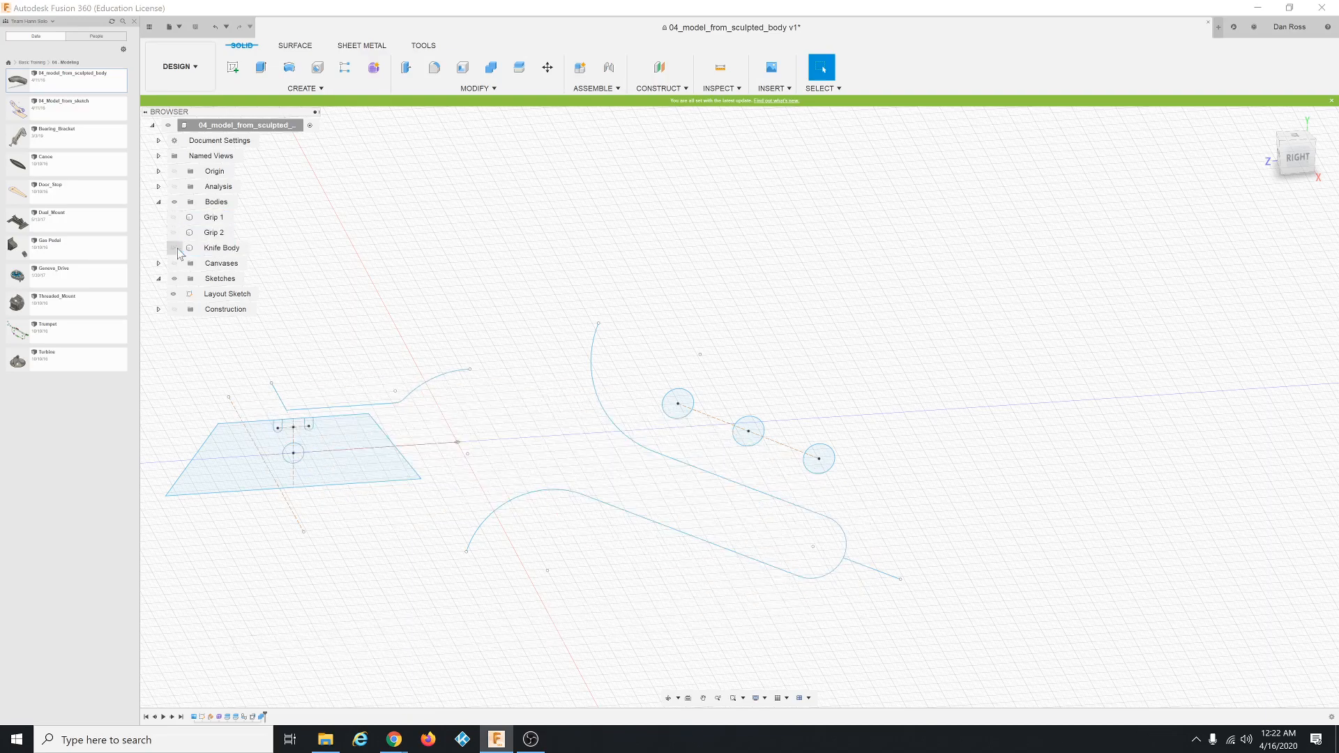
pyautogui.click(177, 220)
pyautogui.click(175, 218)
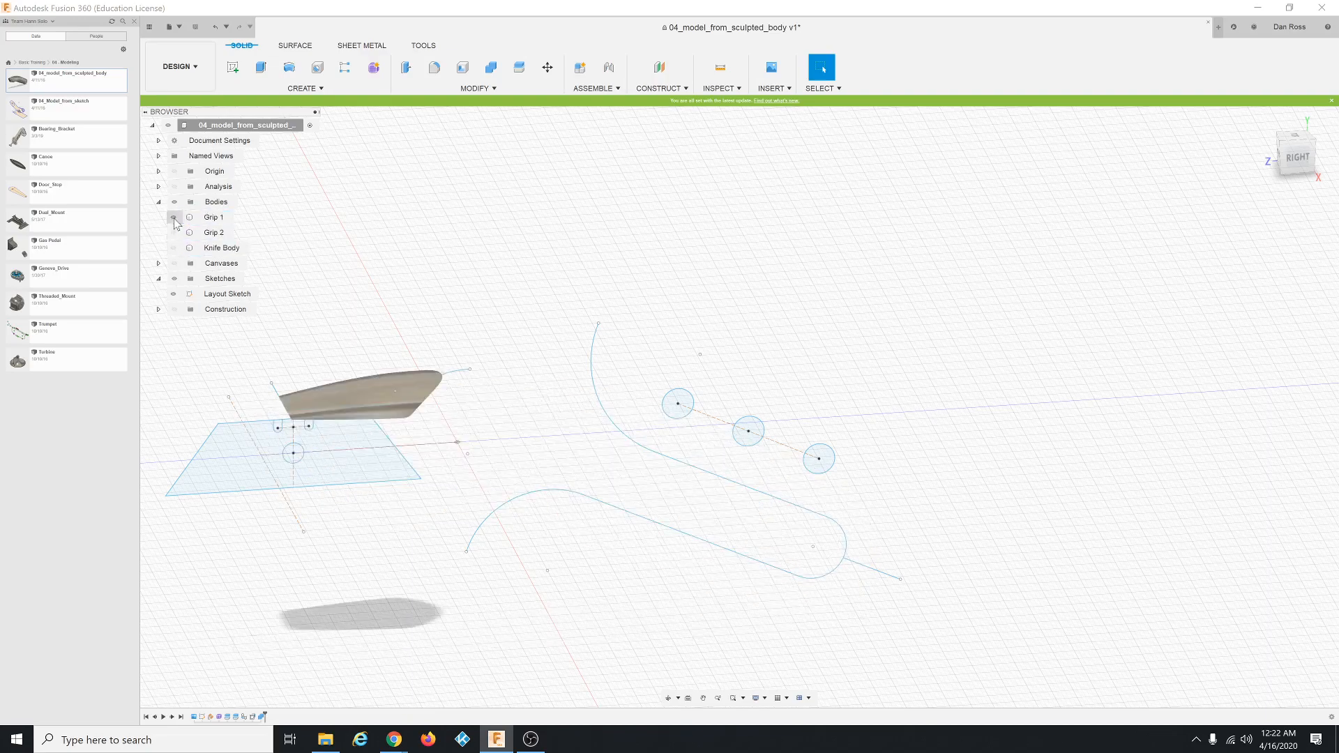
pyautogui.click(174, 219)
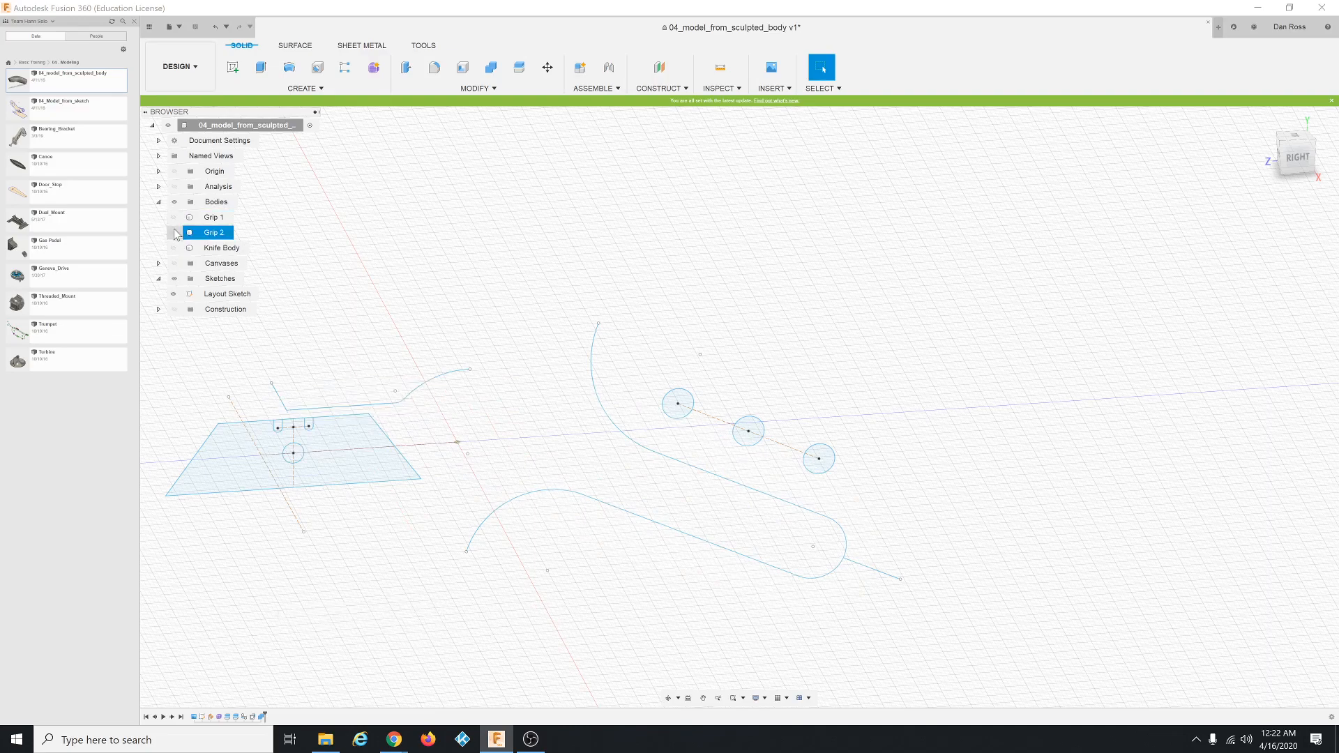
pyautogui.click(175, 232)
pyautogui.click(175, 232)
pyautogui.click(176, 220)
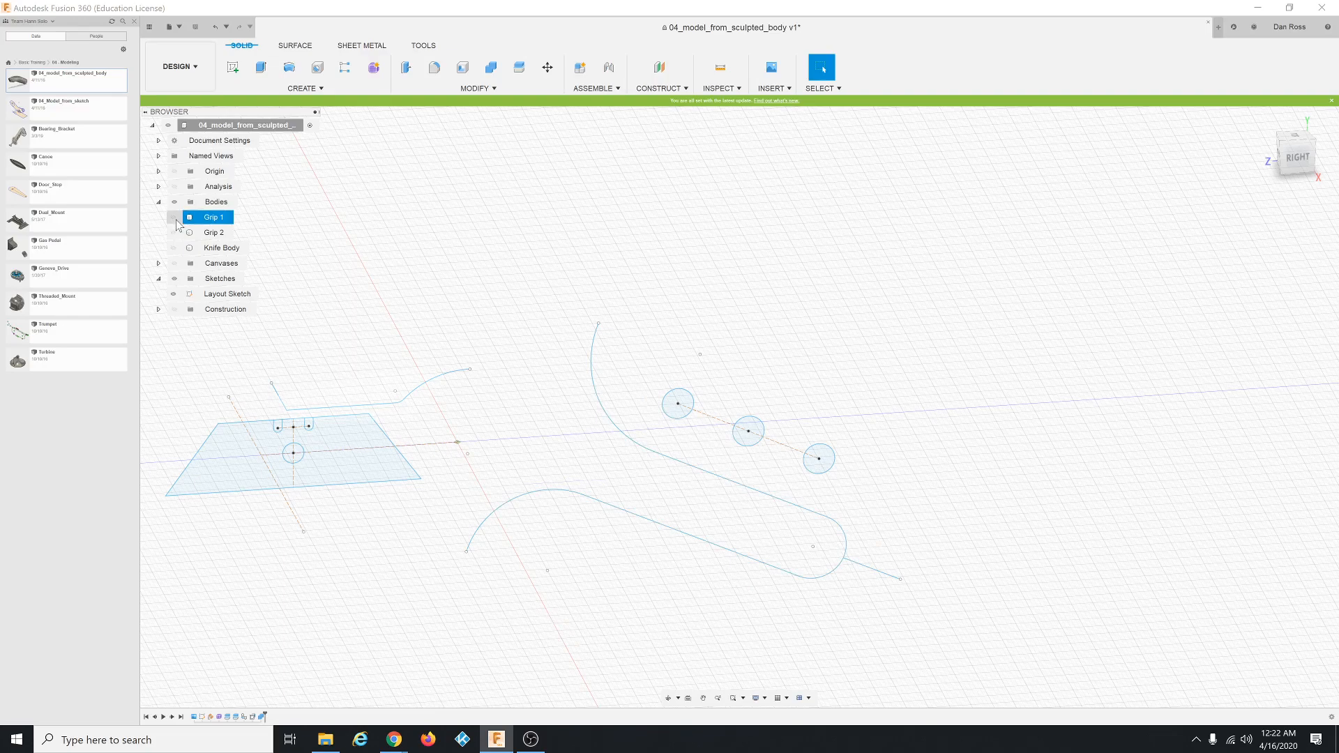
pyautogui.click(175, 219)
pyautogui.click(175, 232)
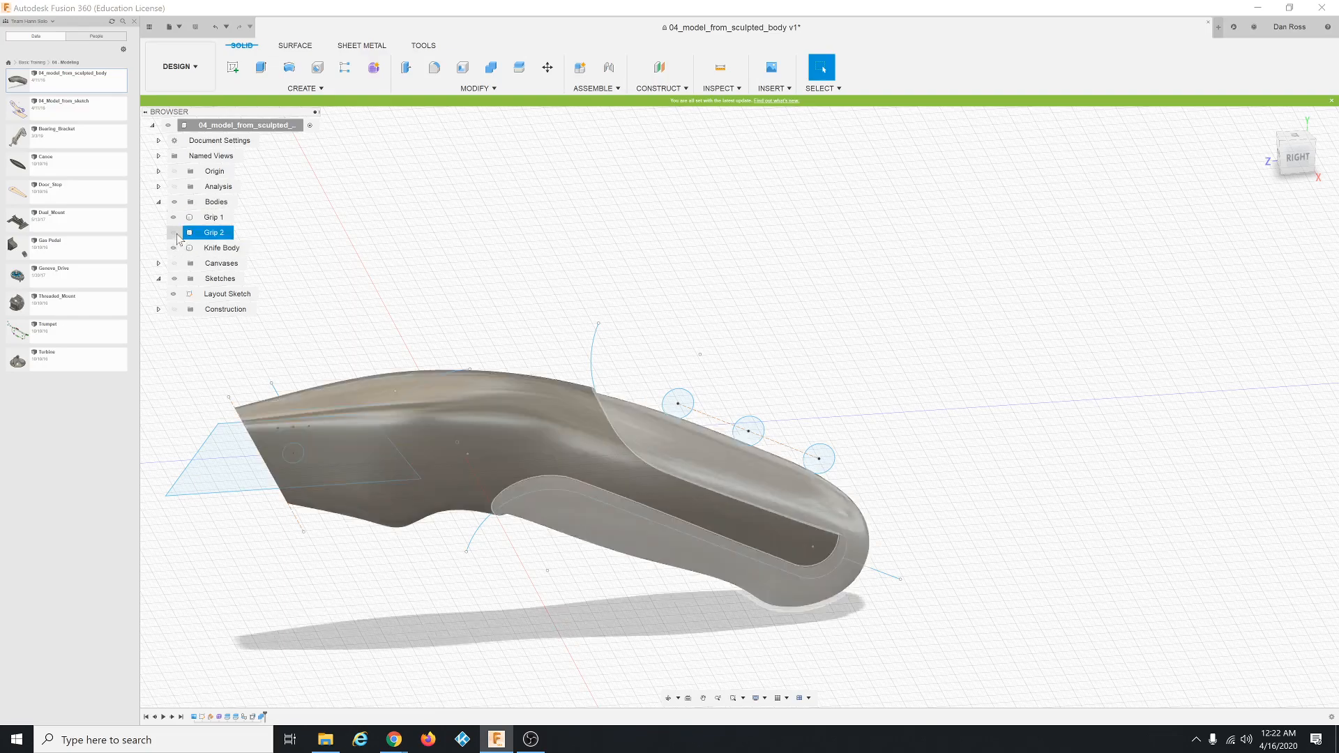
pyautogui.click(174, 233)
# Cut Grip 1 with the Knife Body using Combine, with Grip 1 as target and the tool body kept.
pyautogui.click(466, 89)
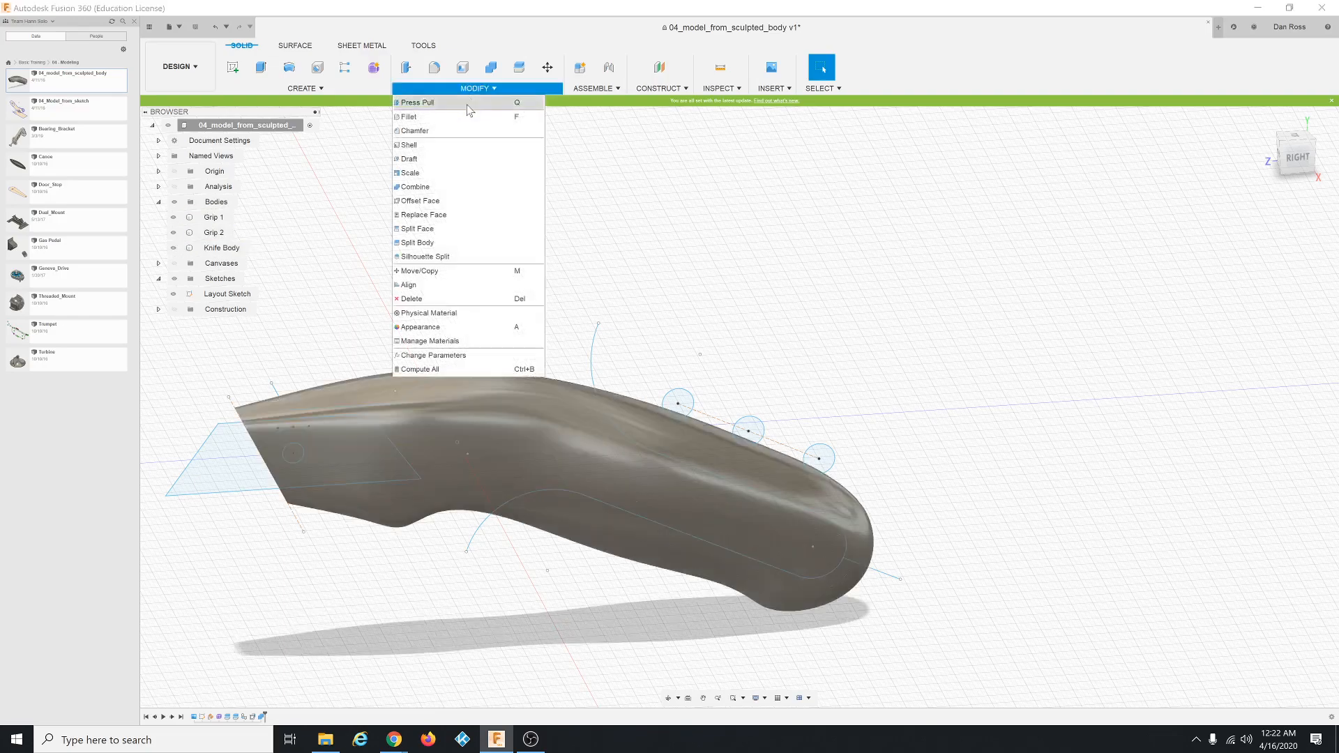
pyautogui.click(459, 187)
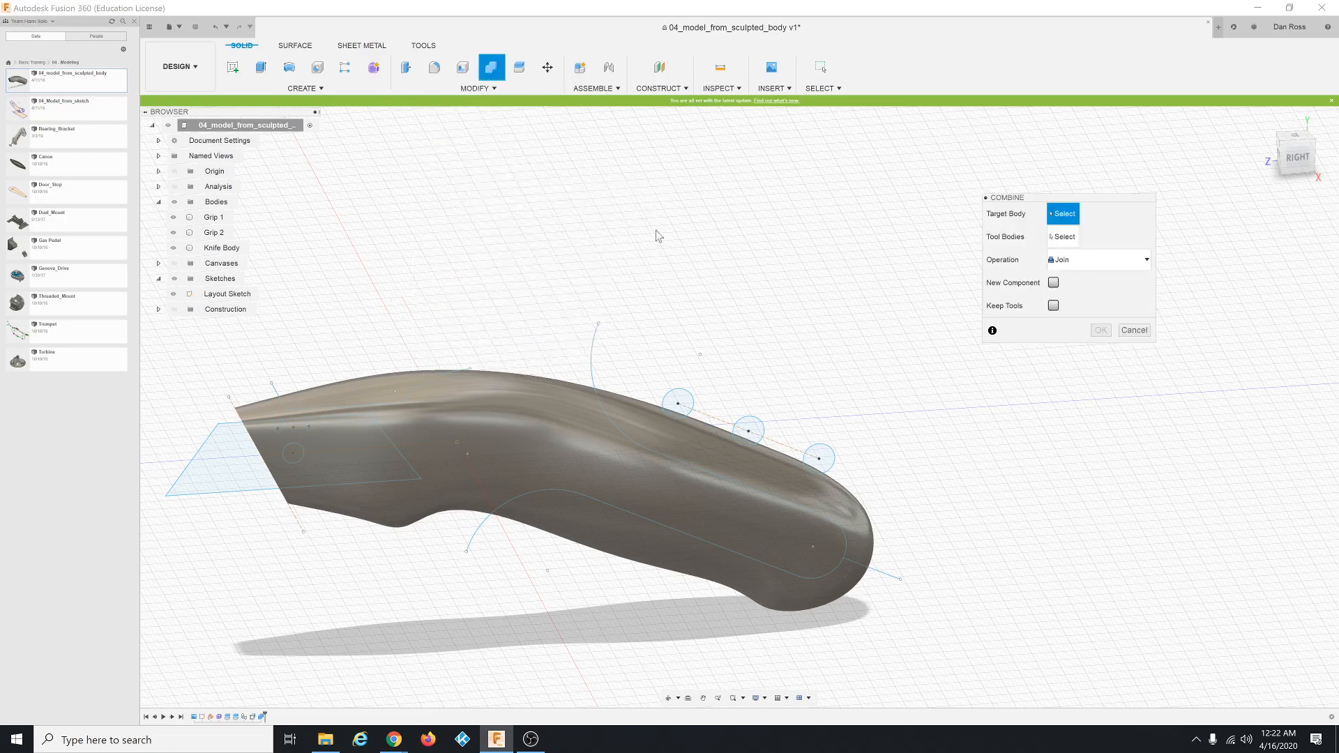
pyautogui.click(233, 220)
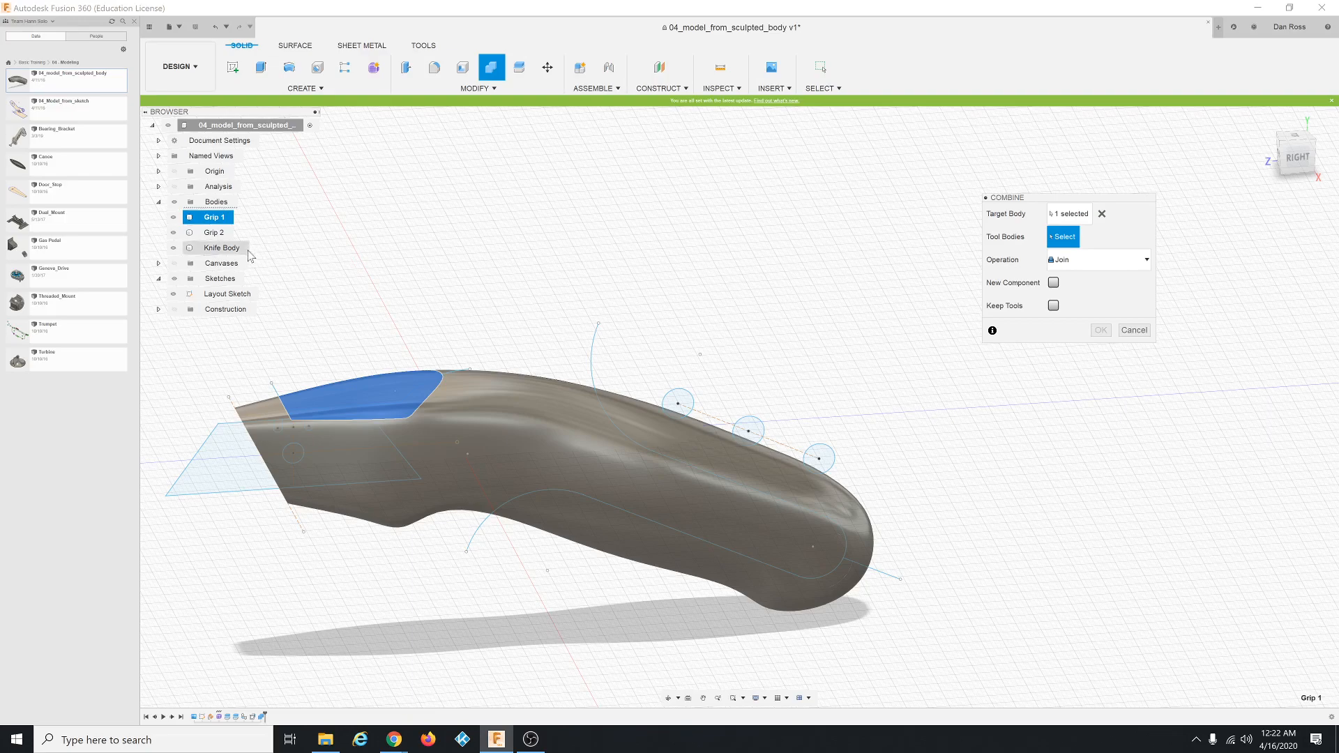
pyautogui.click(250, 249)
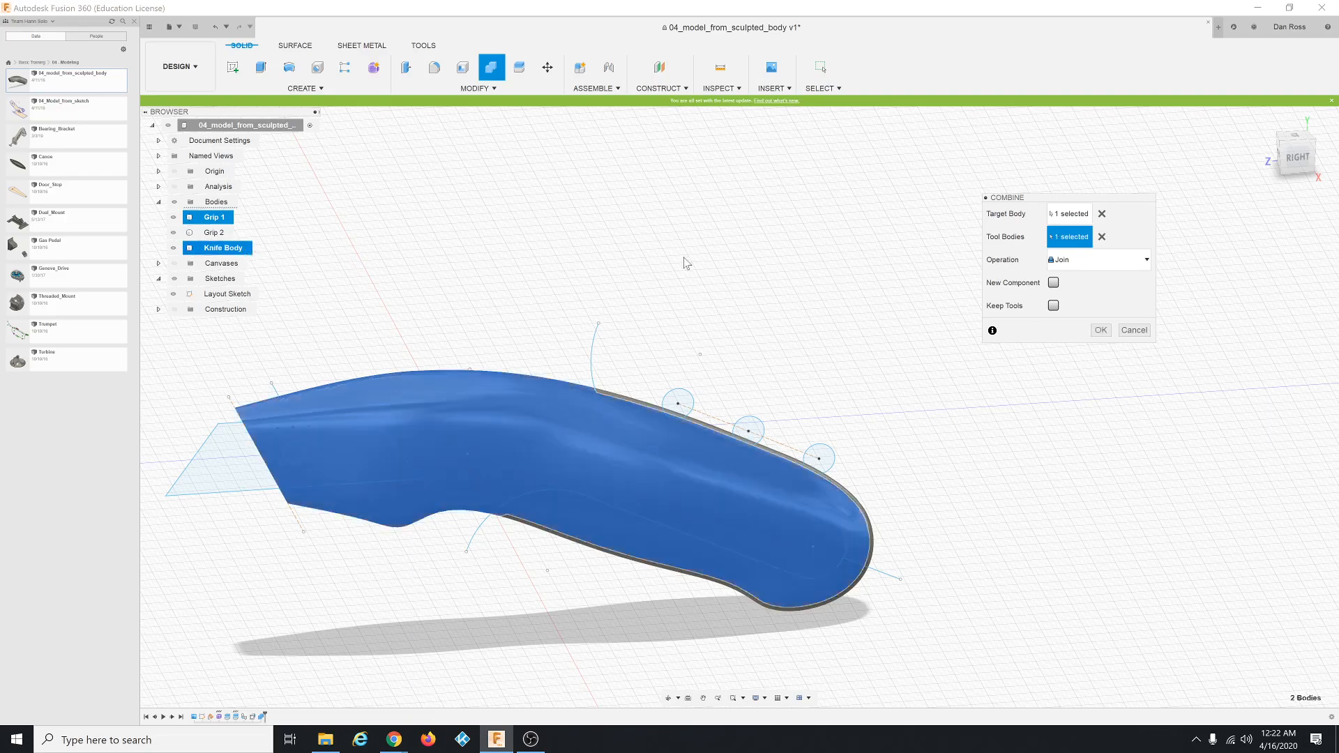
pyautogui.click(1112, 258)
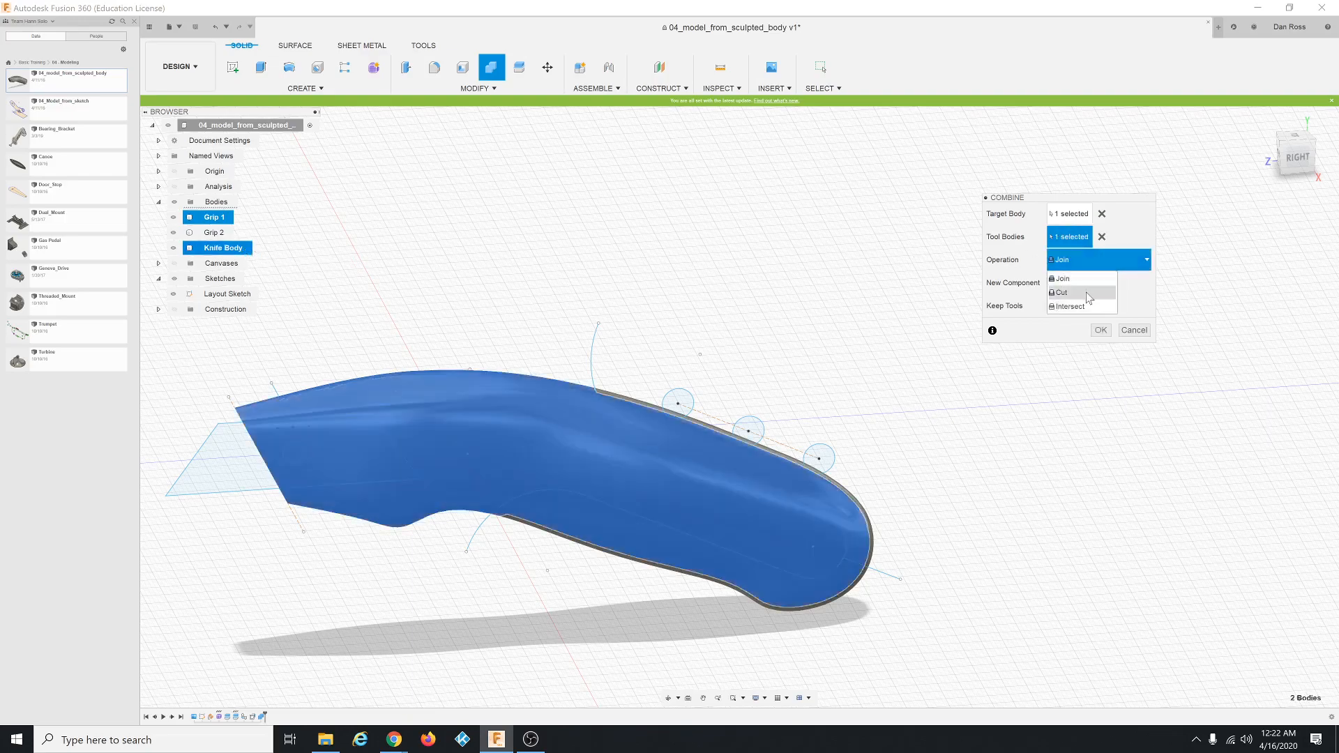
pyautogui.click(1087, 293)
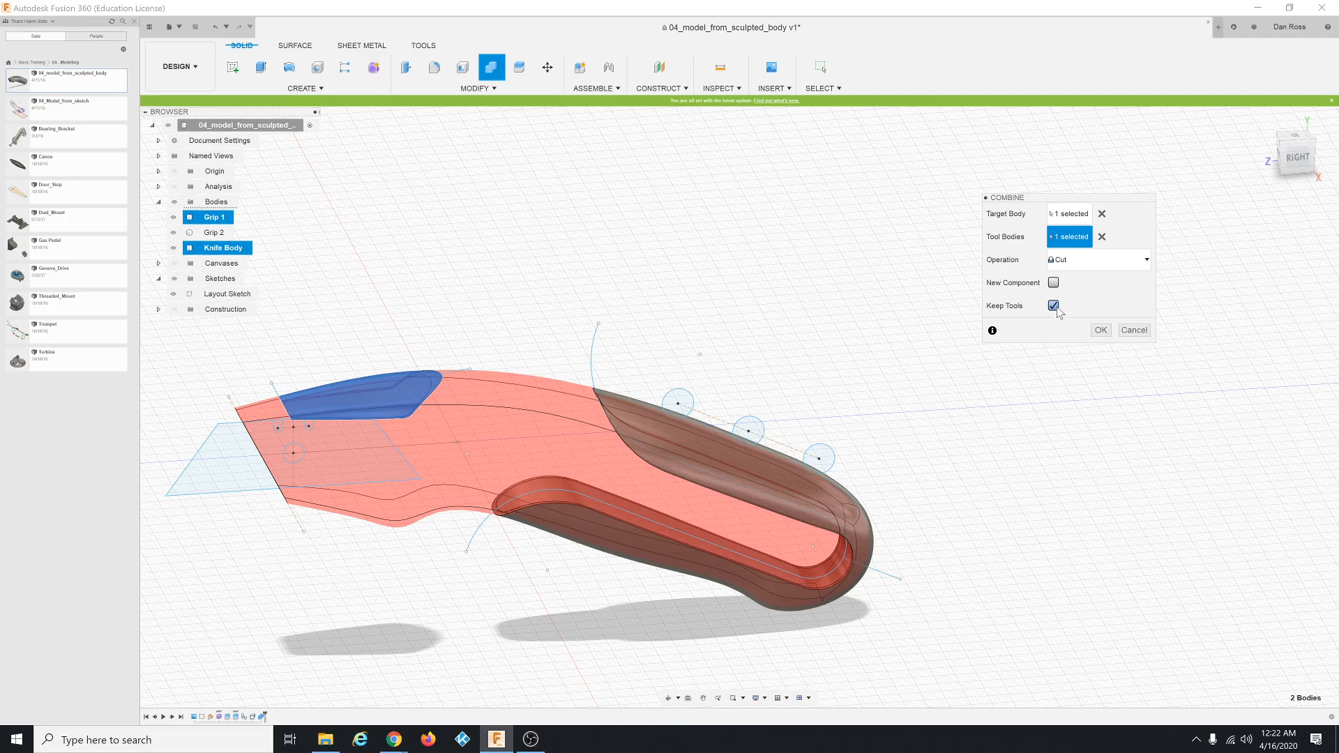
pyautogui.click(1102, 331)
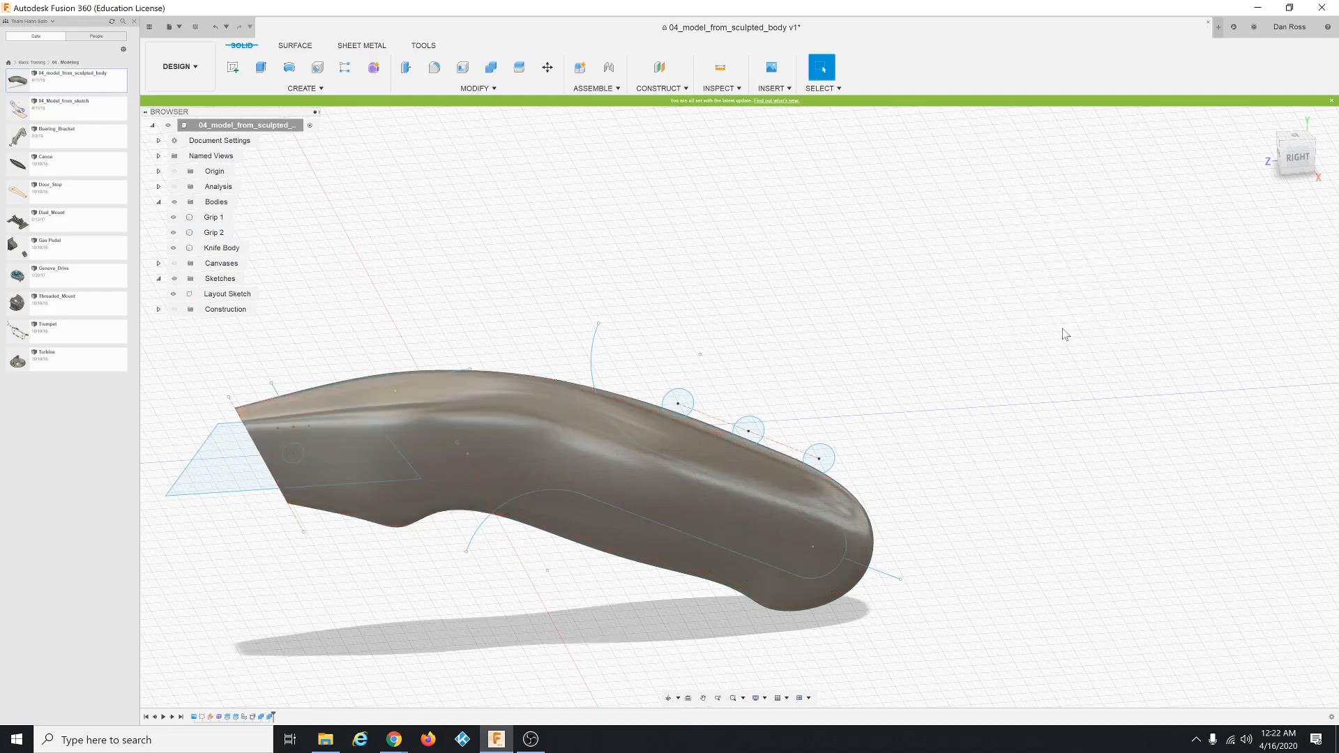
# Hide the Knife Body and Grip 2, and examine the inner side of Grip 1 up close.
pyautogui.click(175, 249)
pyautogui.click(174, 249)
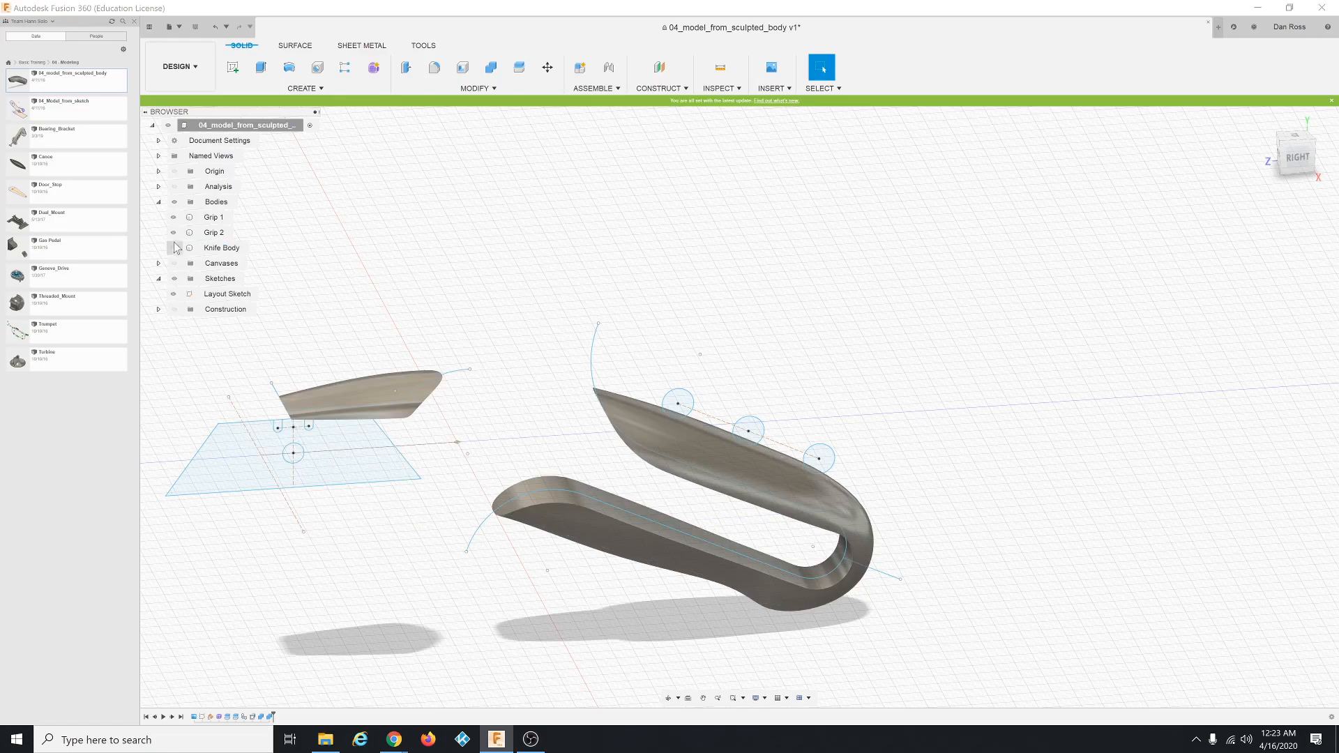
pyautogui.click(174, 233)
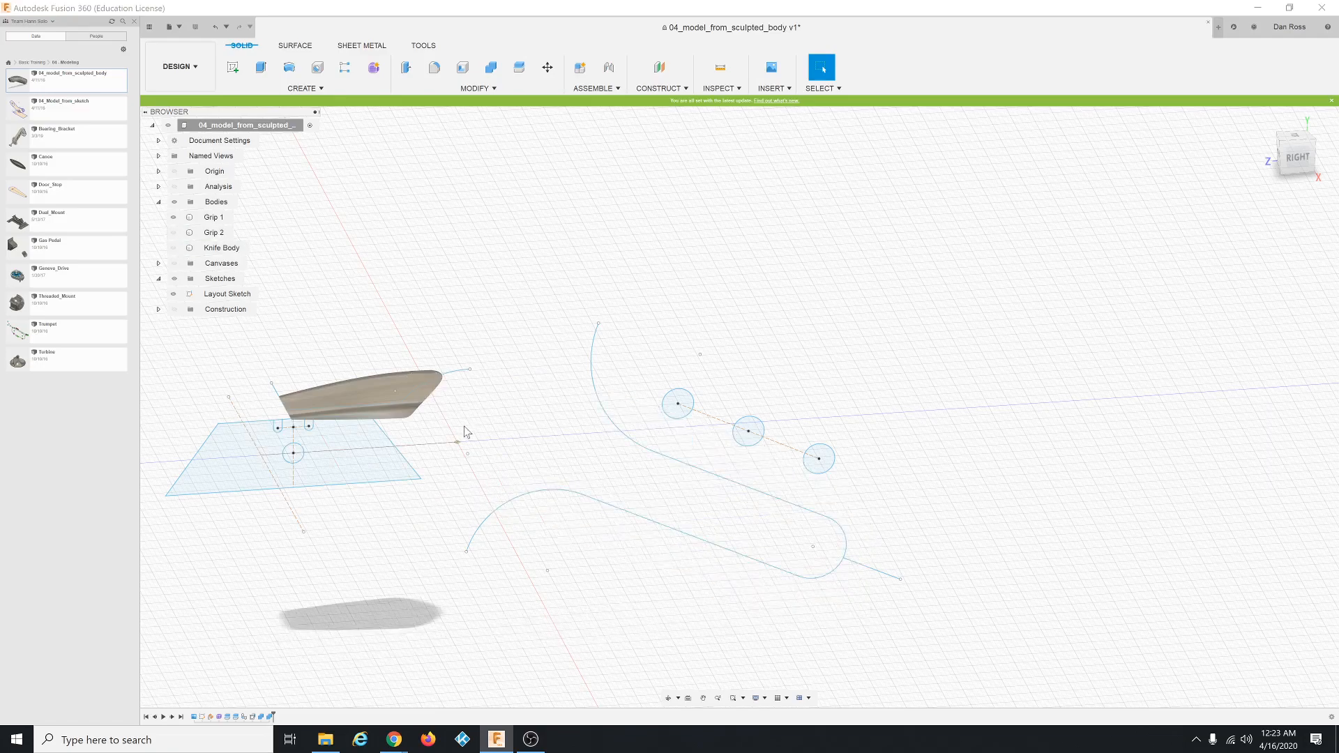
pyautogui.keyDown('shift'); pyautogui.moveTo(464, 427); pyautogui.dragTo(479, 398, button='middle'); pyautogui.keyUp('shift')
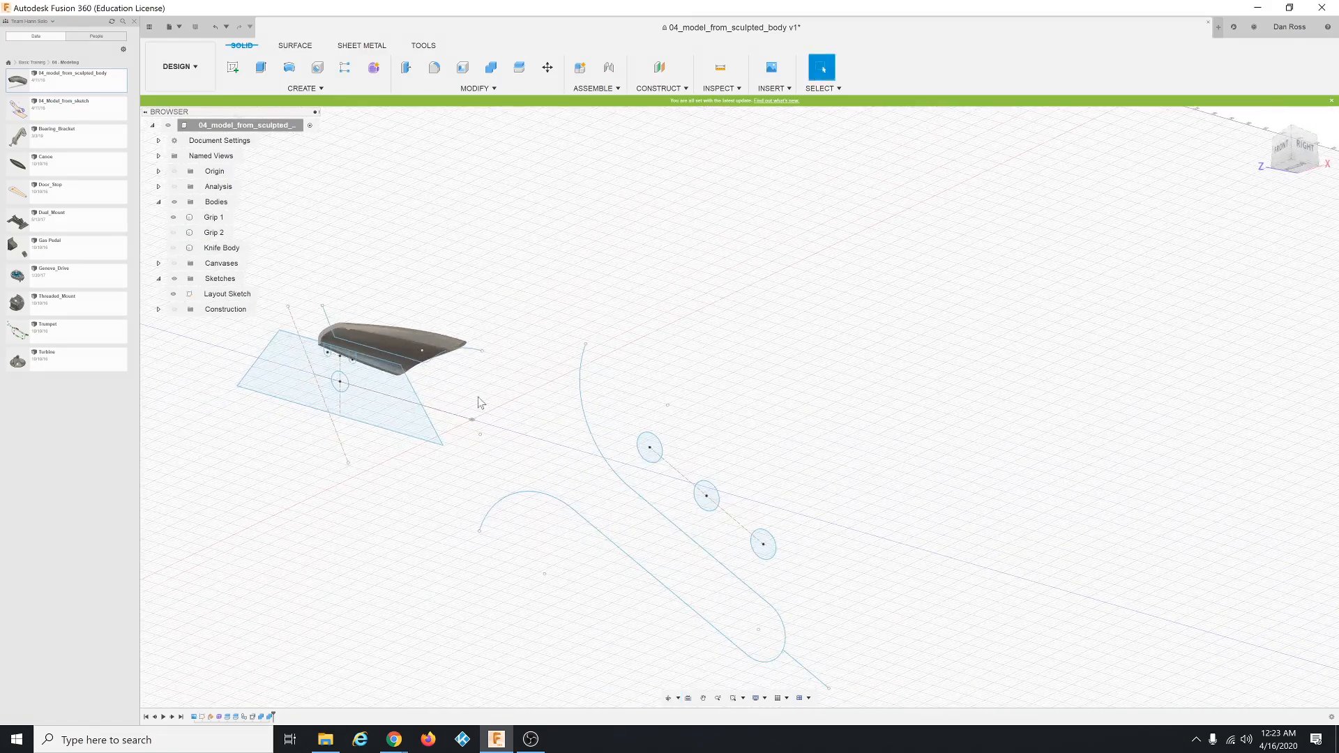
pyautogui.click(333, 336)
pyautogui.scroll(6, 328, 334)
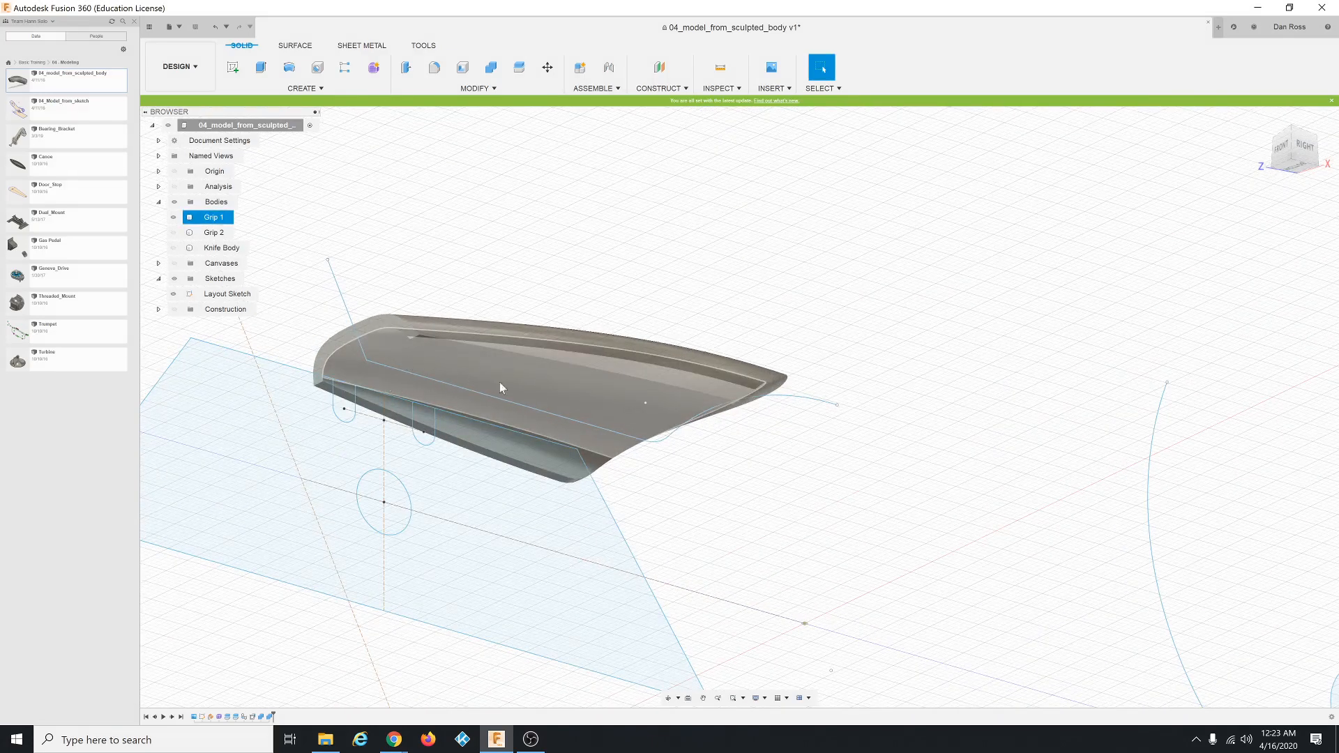
pyautogui.scroll(-5, 724, 420)
pyautogui.scroll(-3, 723, 416)
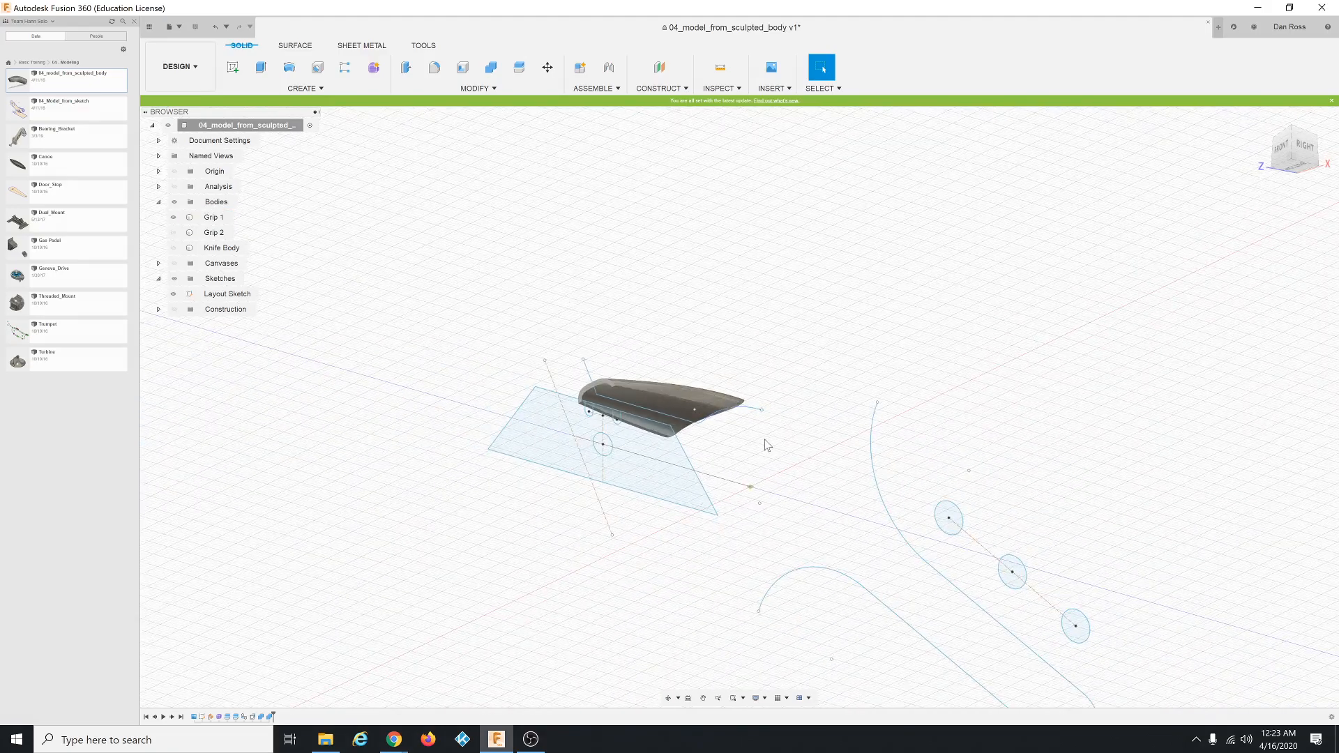
pyautogui.keyDown('shift'); pyautogui.moveTo(768, 445); pyautogui.dragTo(621, 422, button='middle'); pyautogui.keyUp('shift')
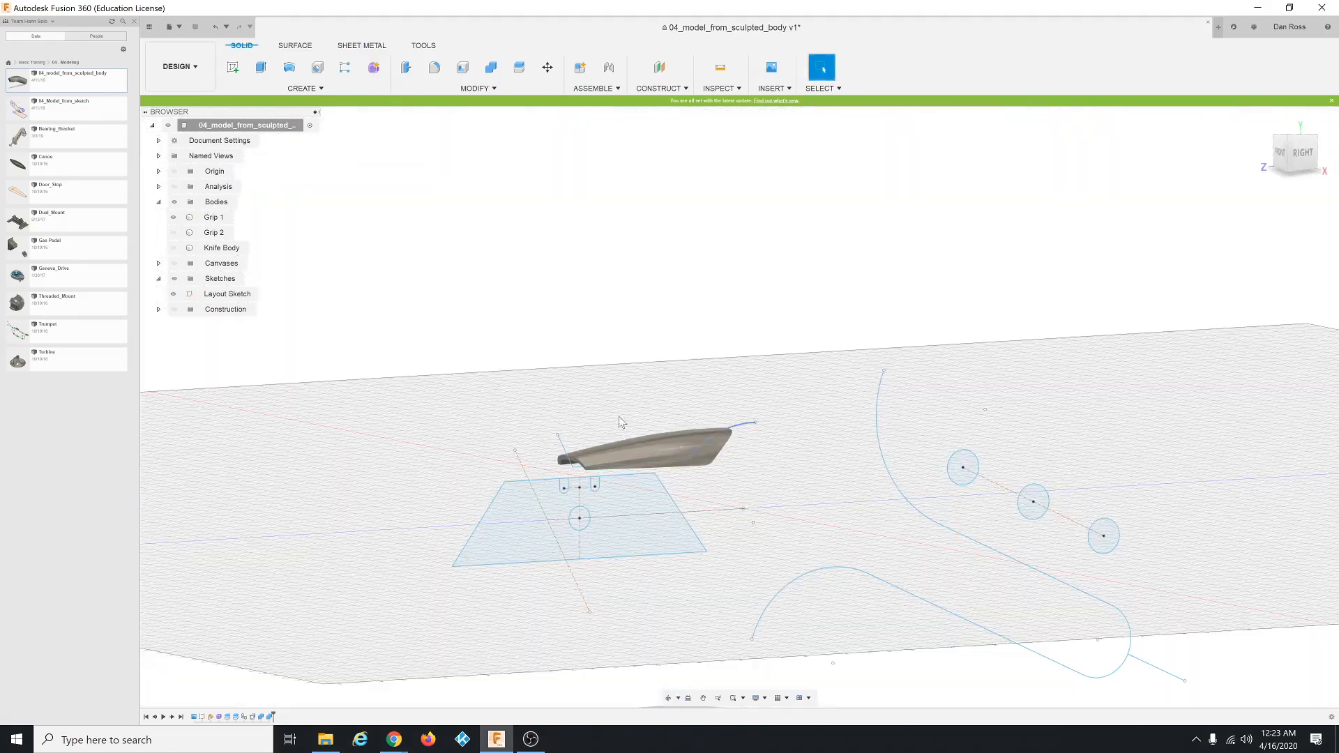
# Show Grip 2 beside Grip 1 and examine its shape up close.
pyautogui.click(174, 233)
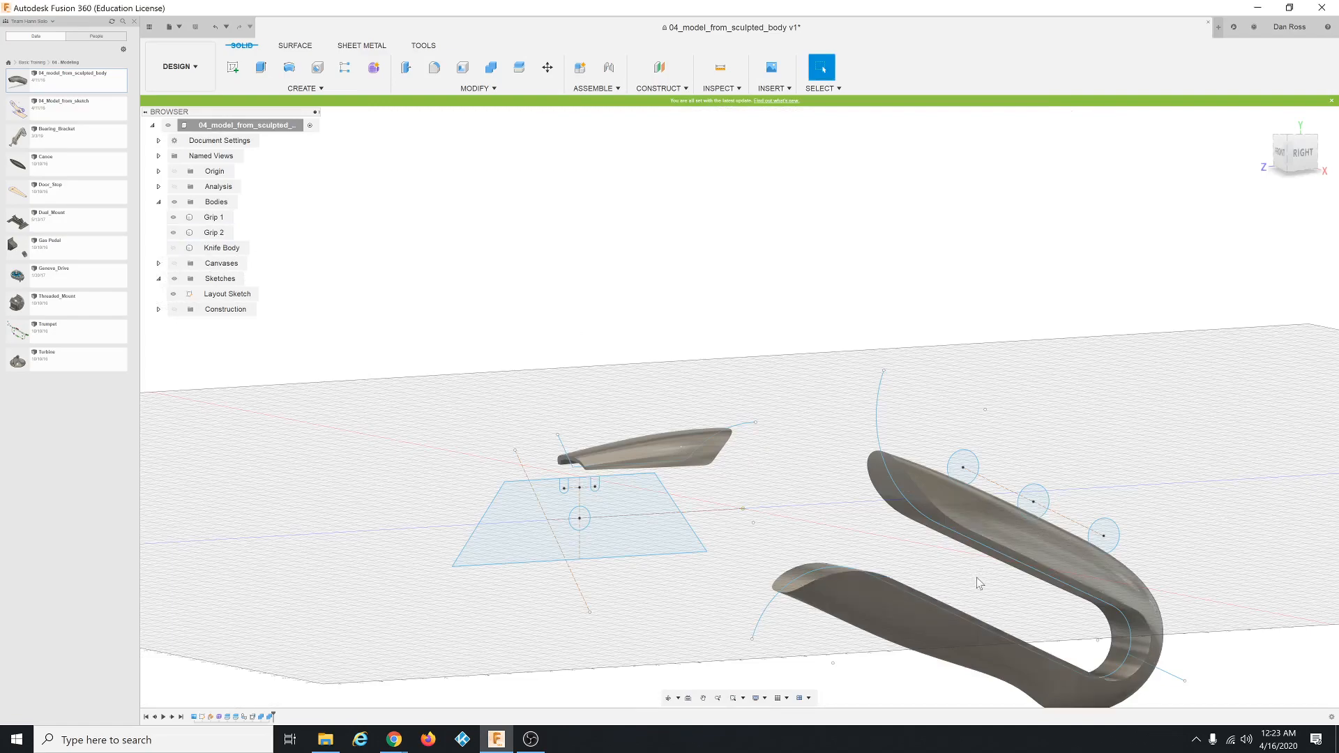
pyautogui.scroll(5, 977, 577)
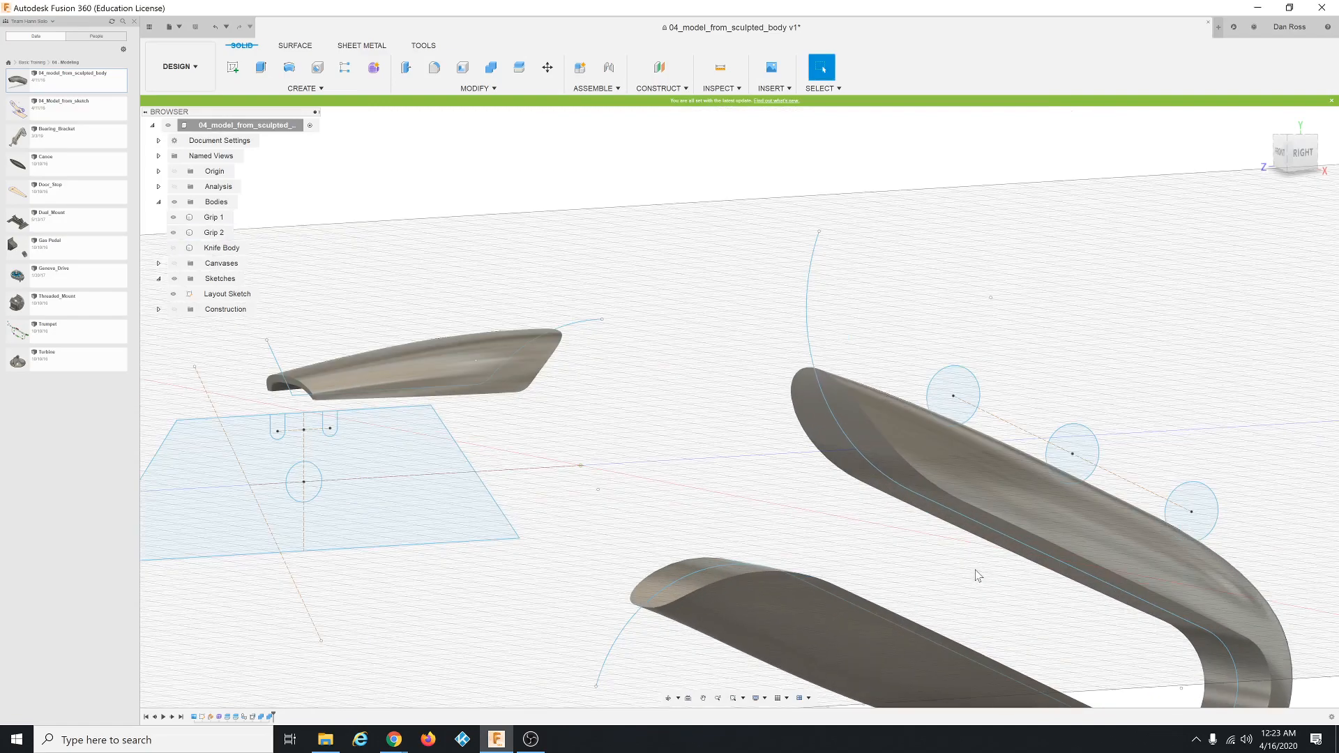
pyautogui.scroll(-6, 978, 576)
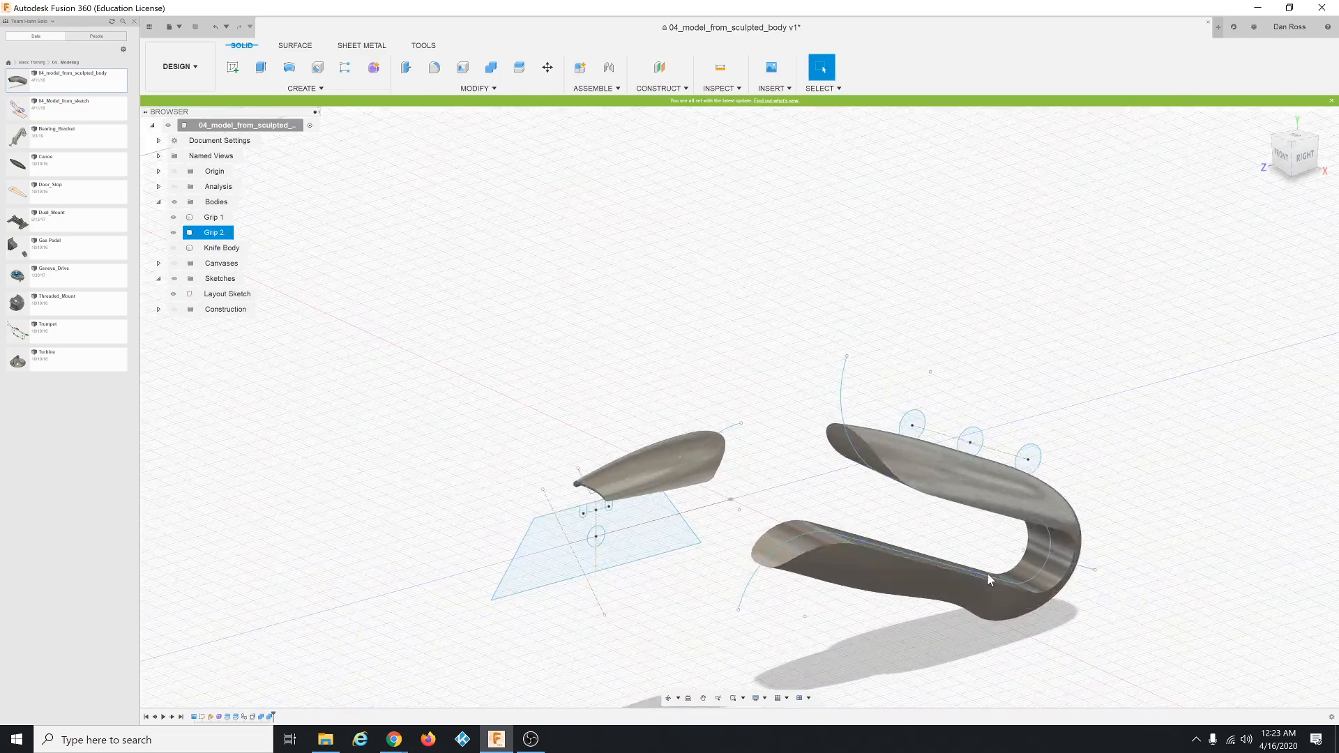
pyautogui.scroll(3, 988, 574)
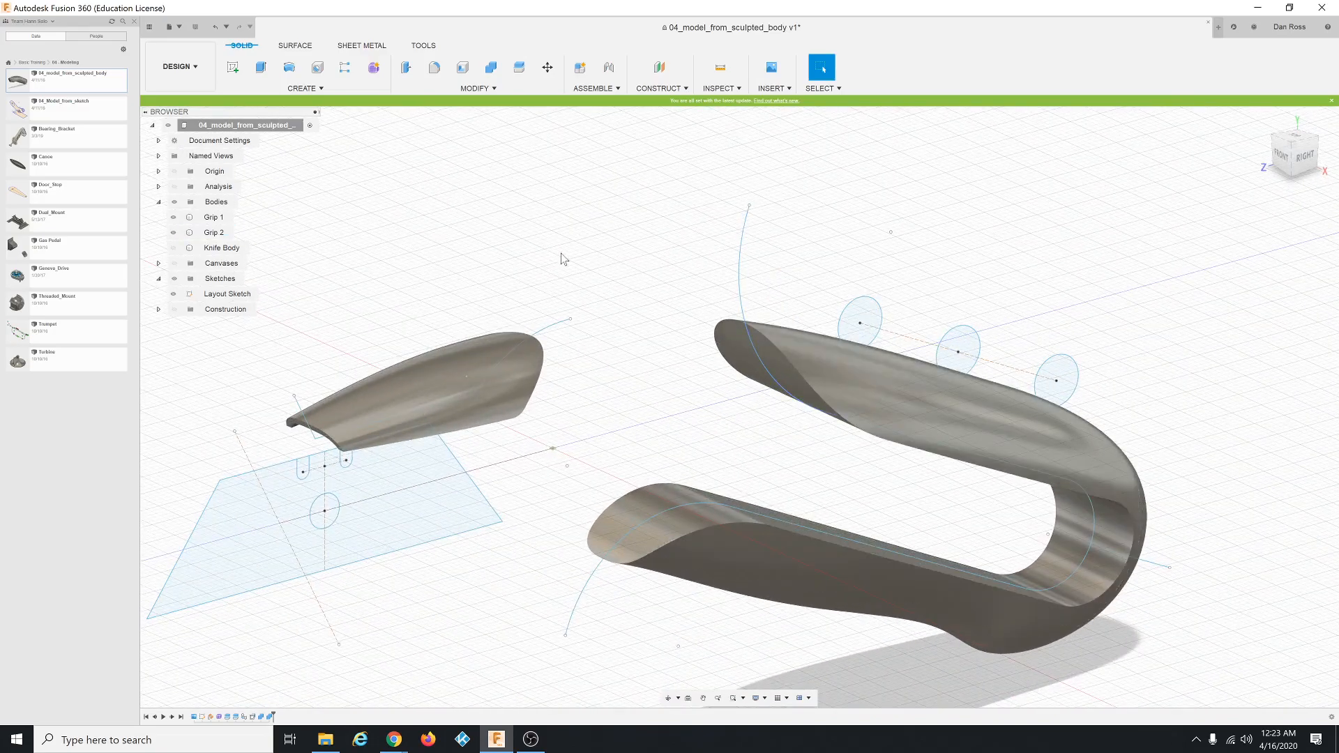
pyautogui.scroll(-1, 418, 248)
# Show the Knife Body and cut Grip 2 with it using Combine, keeping the tool body.
pyautogui.click(173, 252)
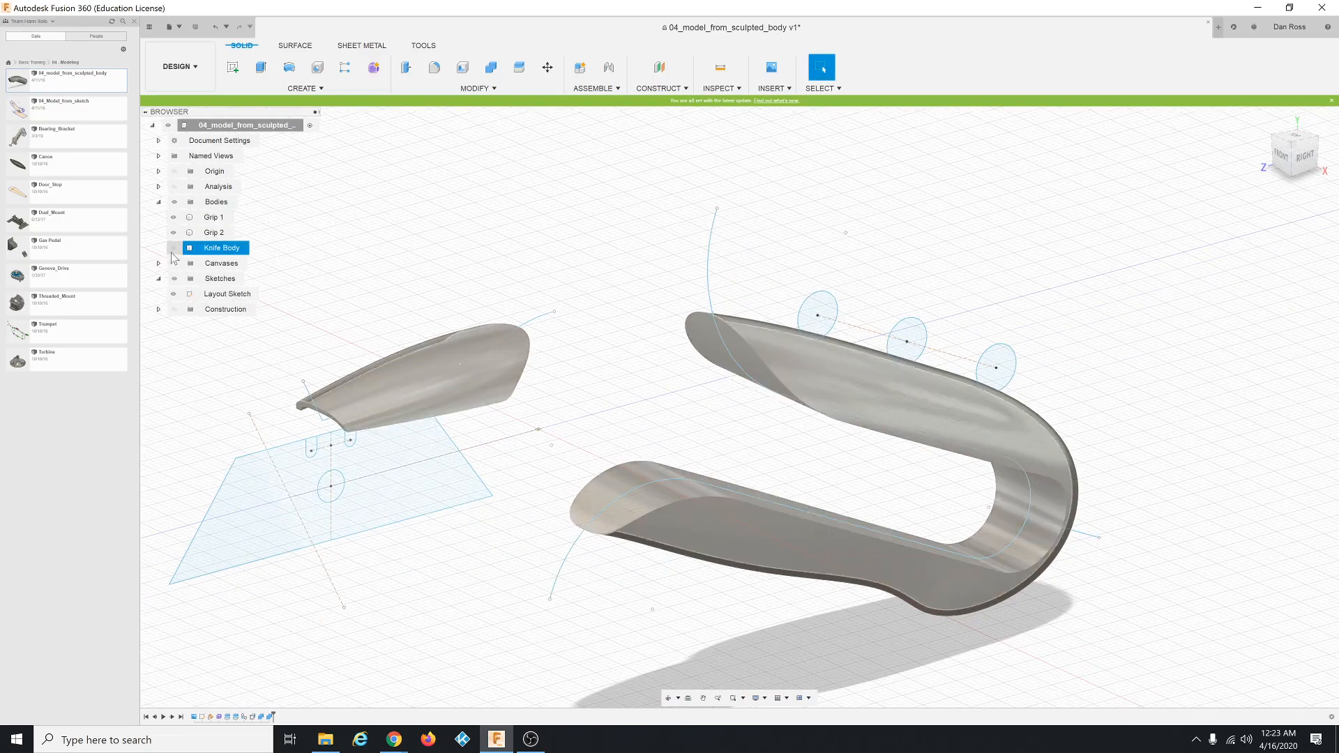
pyautogui.click(174, 248)
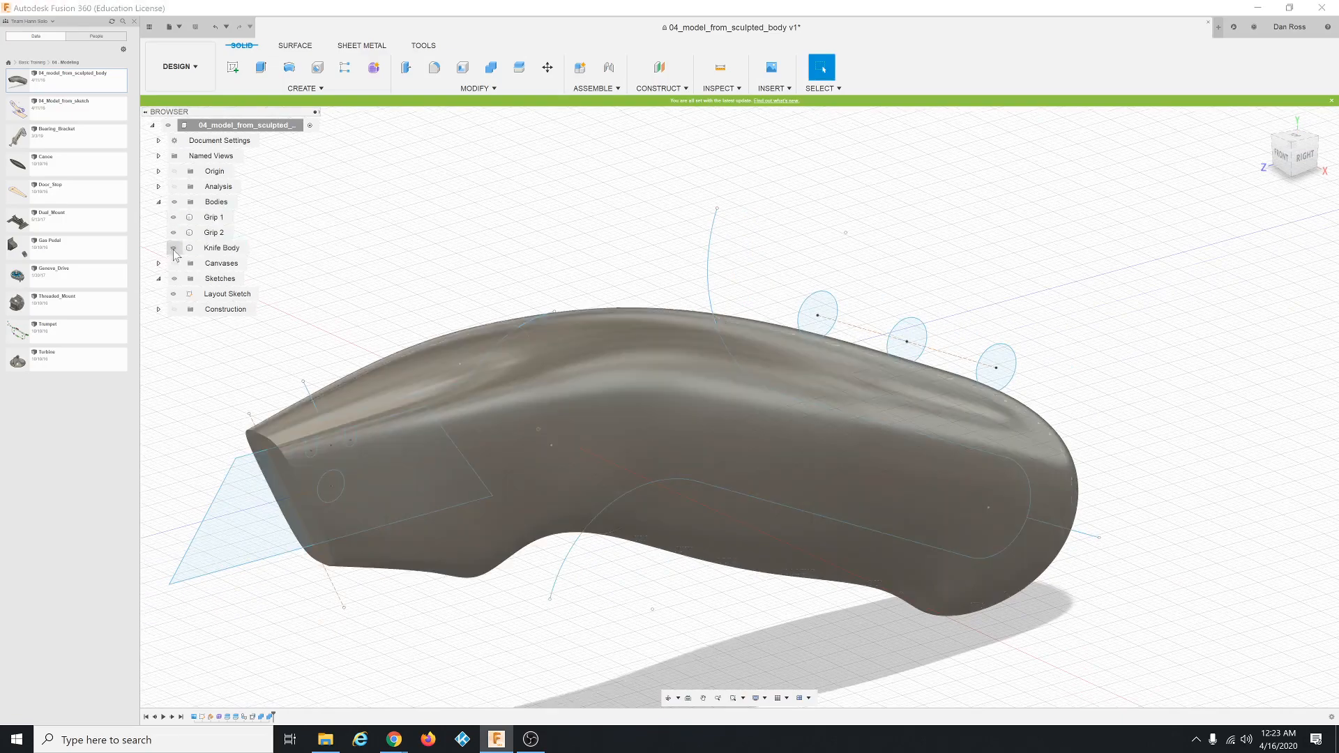
pyautogui.click(474, 89)
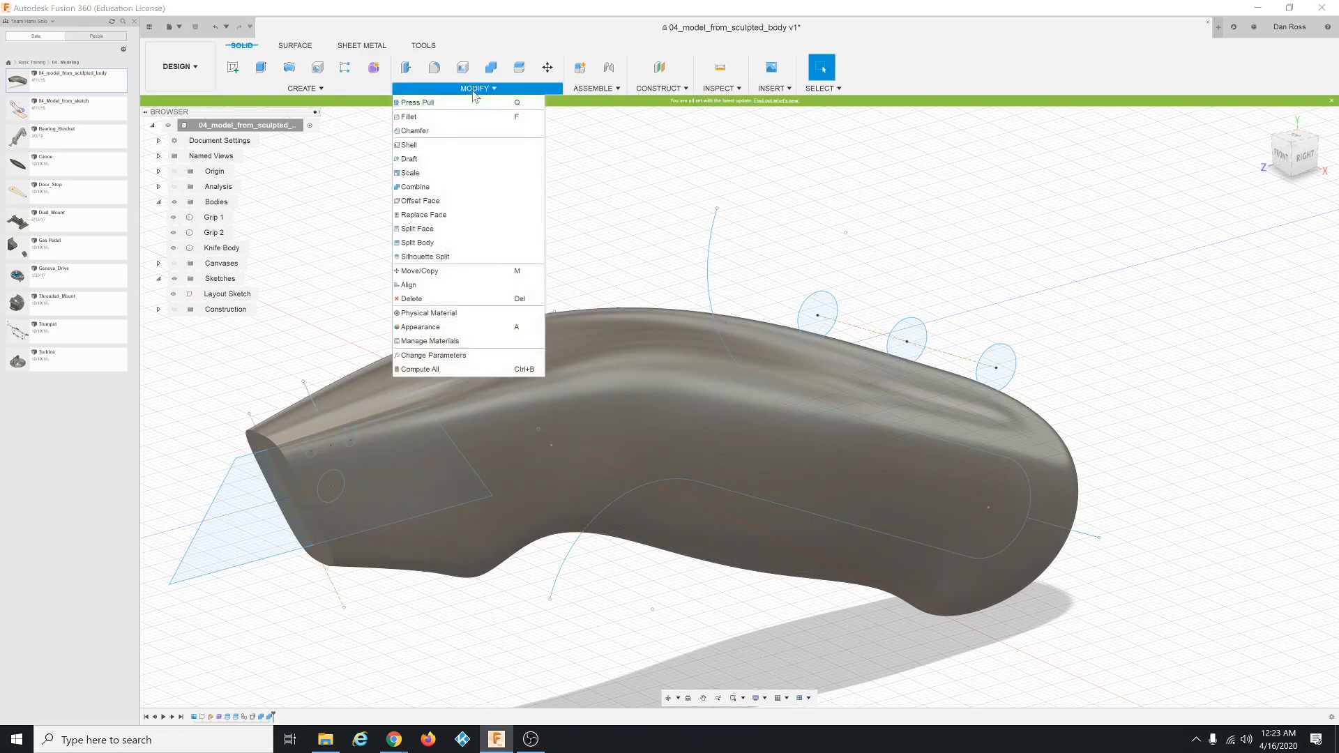
pyautogui.click(459, 187)
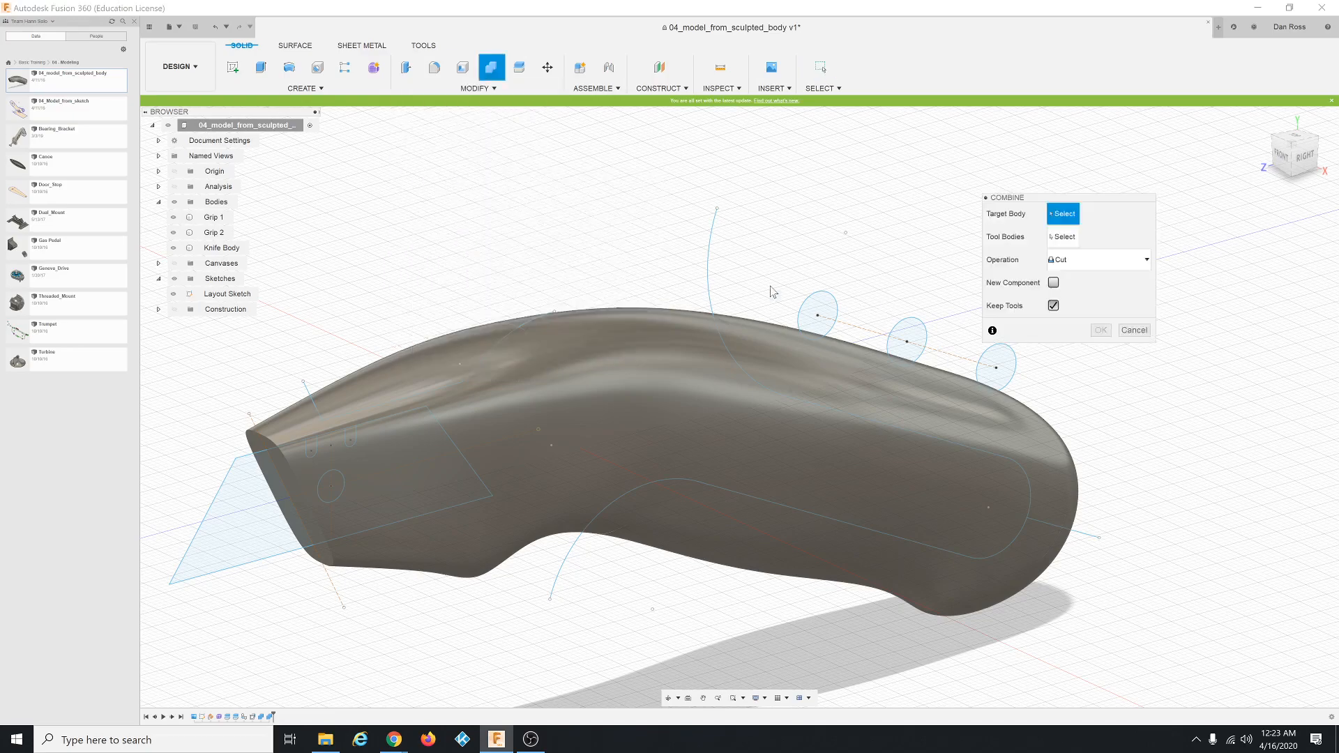
pyautogui.click(230, 240)
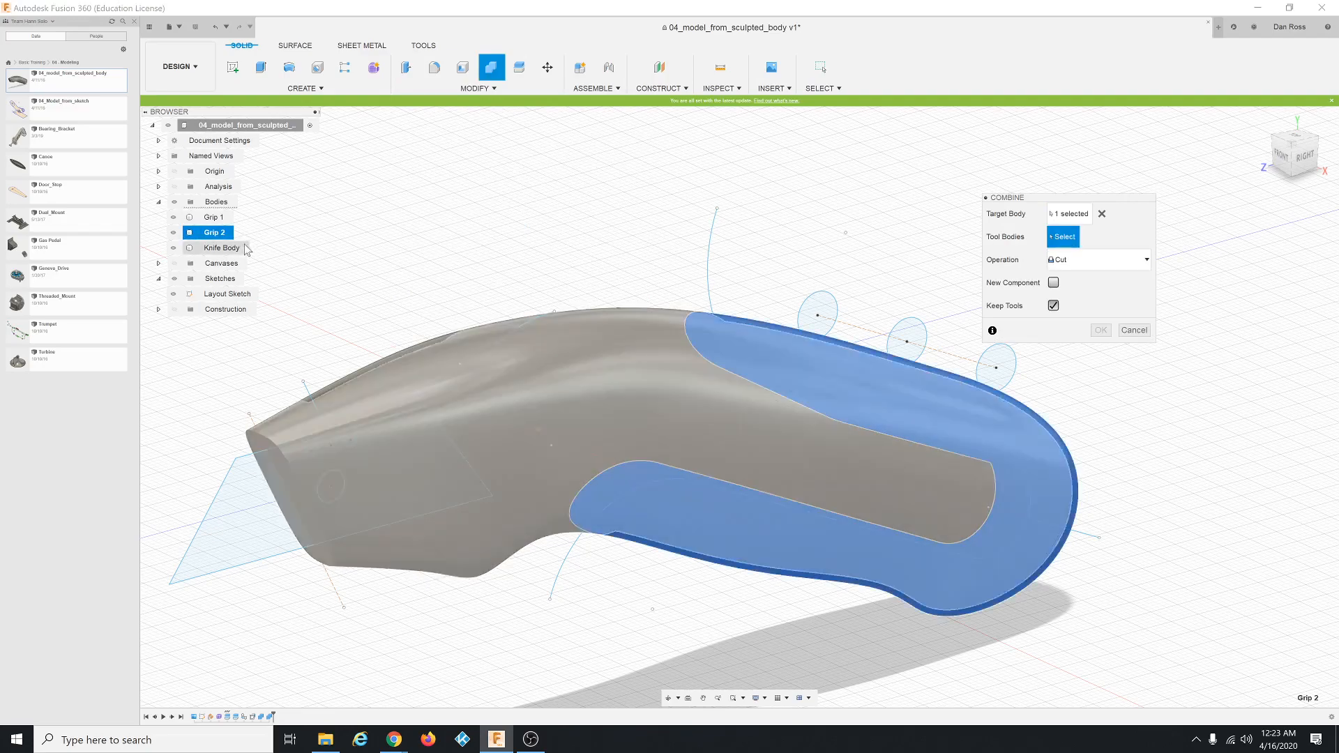
pyautogui.click(222, 248)
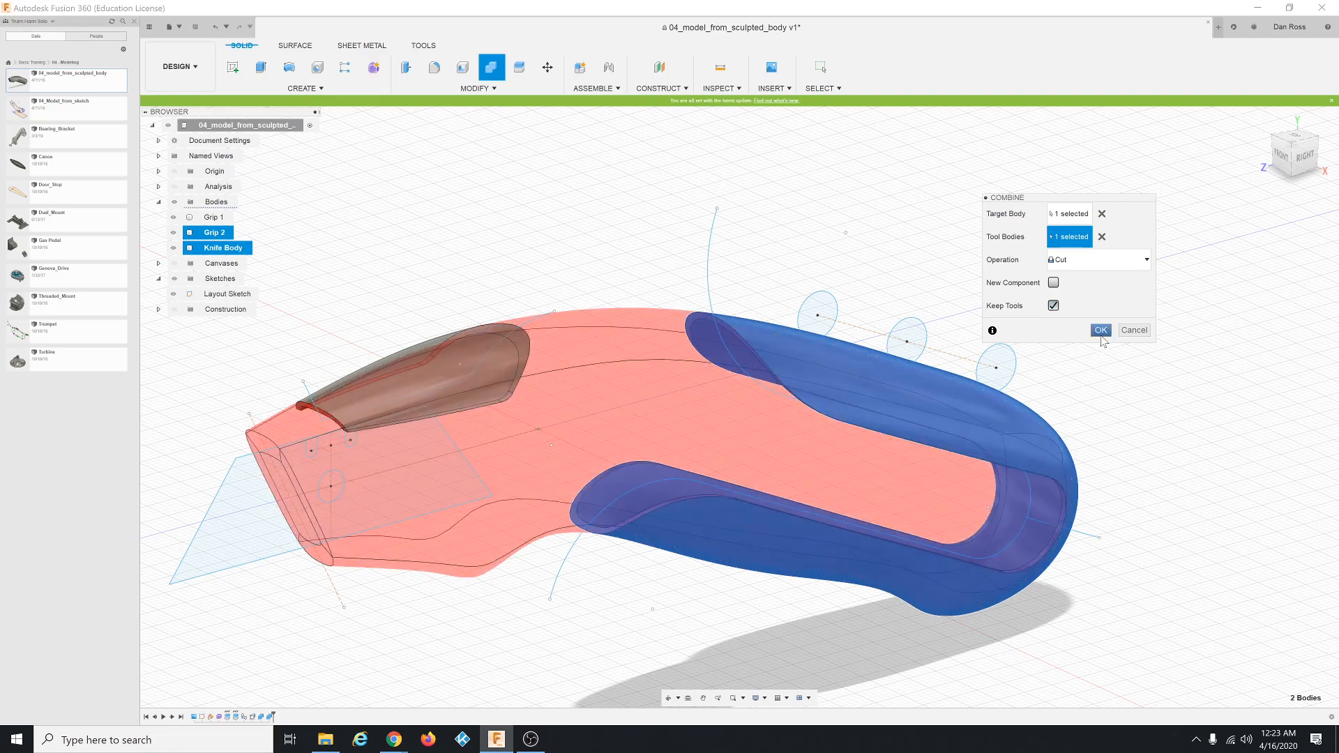
pyautogui.click(1101, 331)
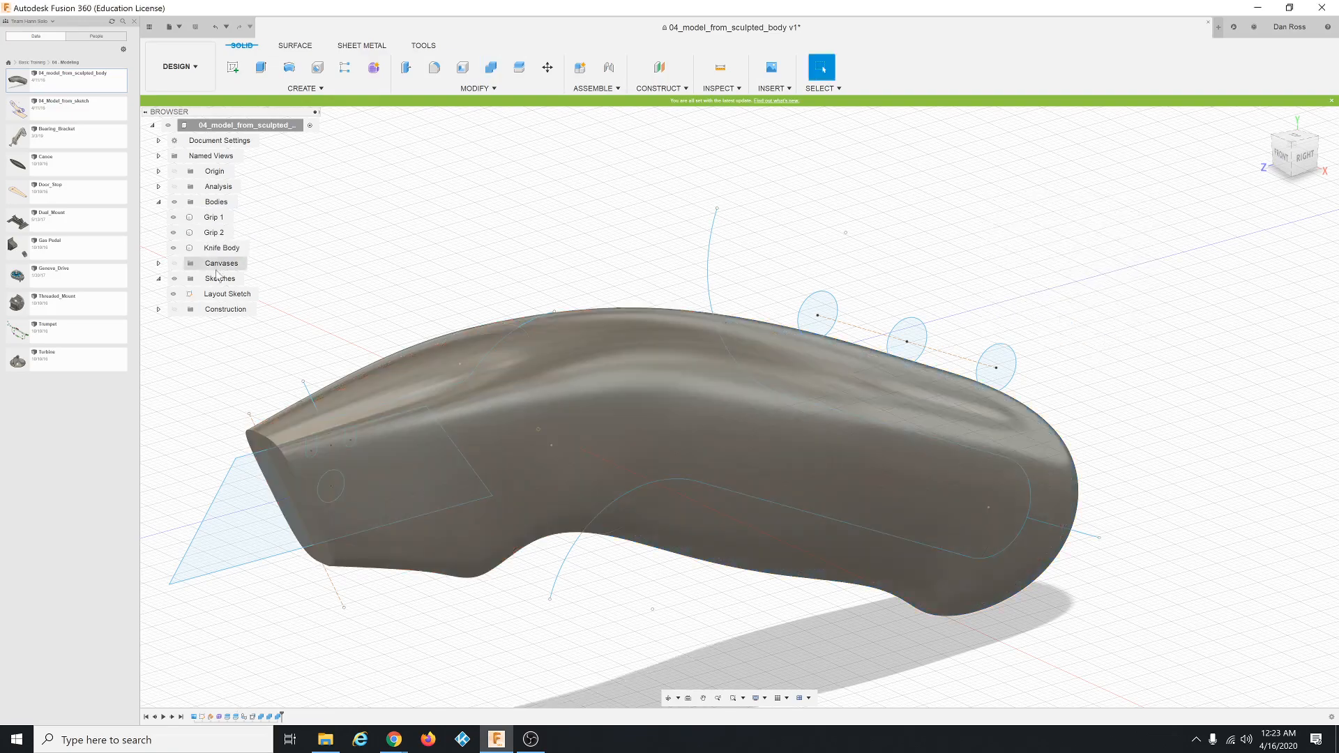
# Hide the Knife Body and examine the inner sides of Grip 1 and Grip 2.
pyautogui.click(183, 251)
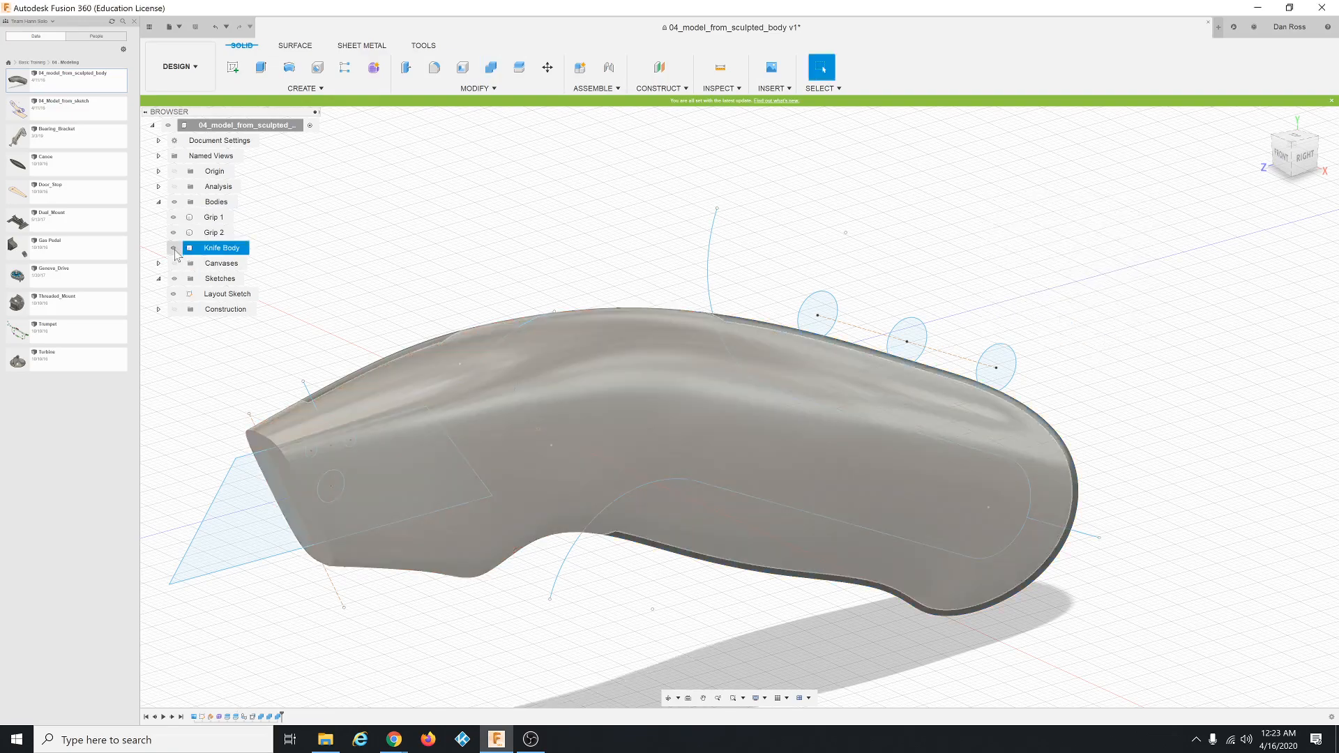
pyautogui.click(174, 249)
pyautogui.moveTo(624, 406)
pyautogui.mouseDown(button='middle')
pyautogui.moveTo(651, 381)
pyautogui.moveTo(589, 383)
pyautogui.moveTo(639, 392)
pyautogui.mouseUp(button='middle')
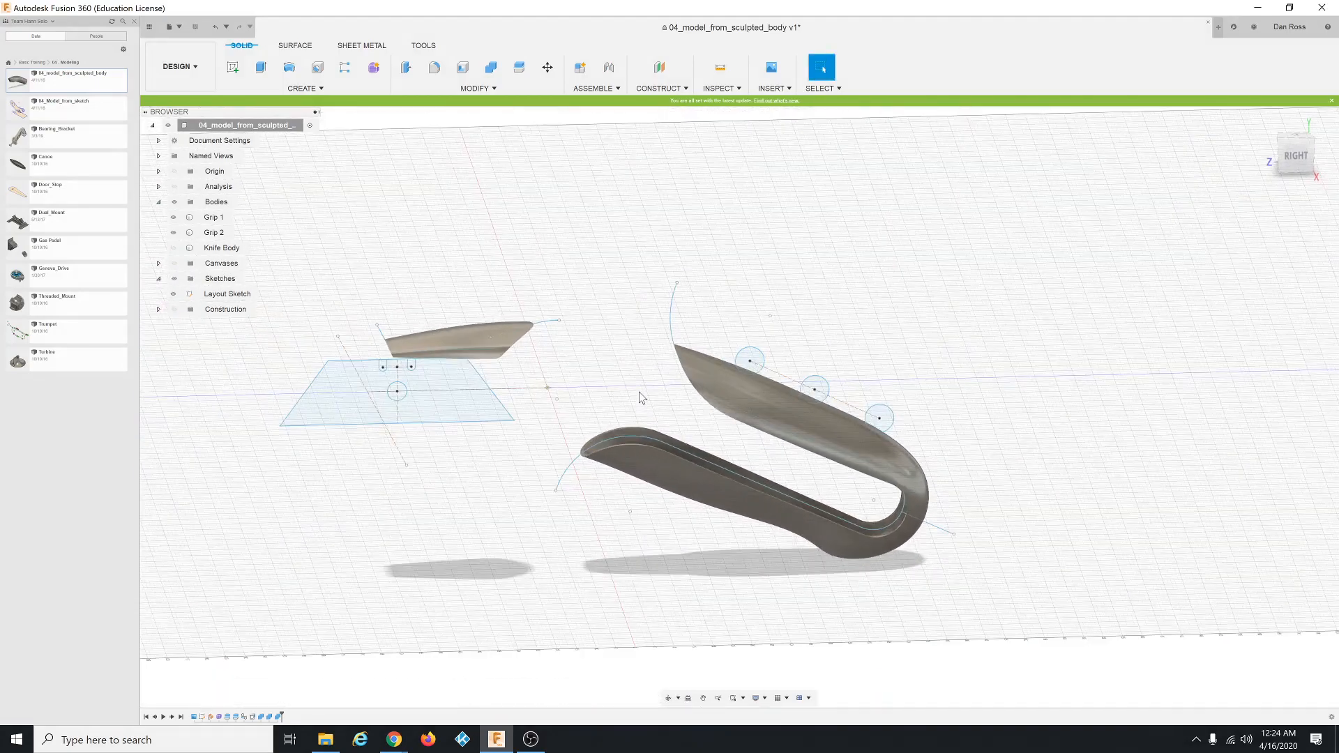
pyautogui.scroll(2, 639, 392)
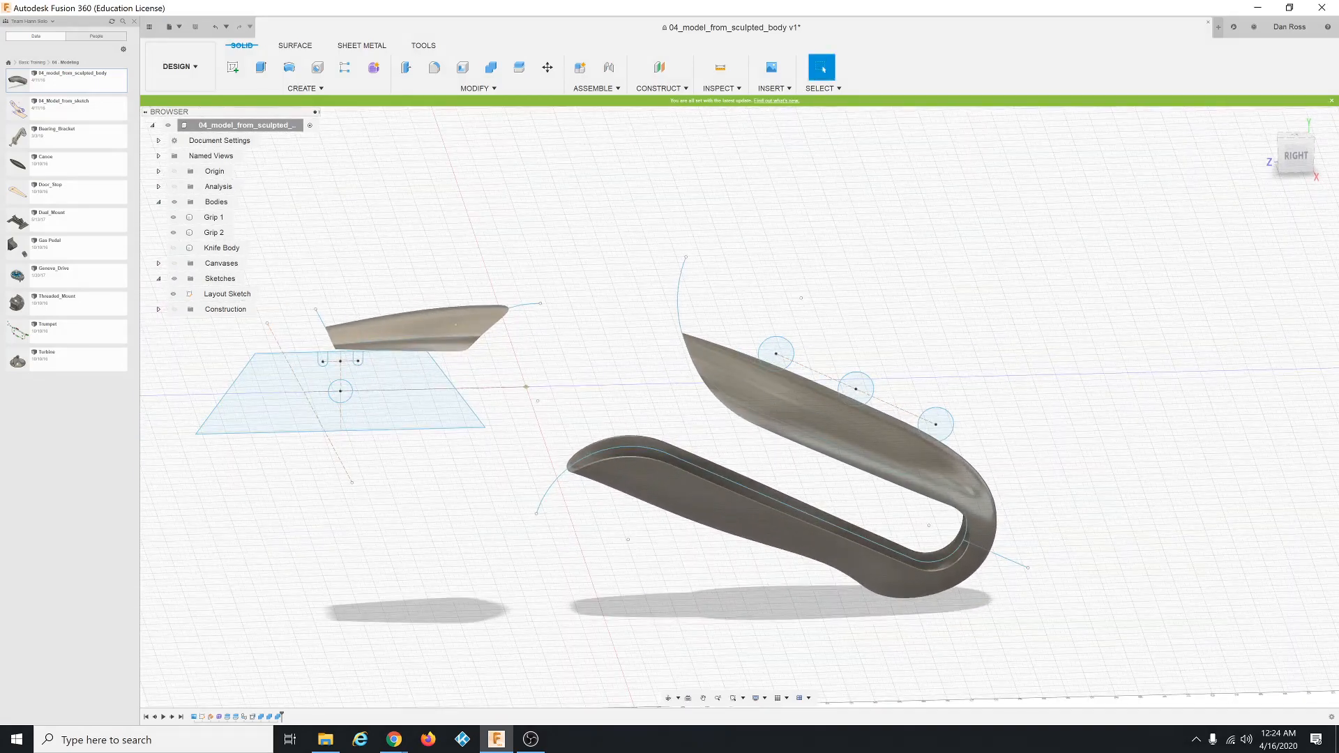
pyautogui.hotkey('alt', 'Tab')
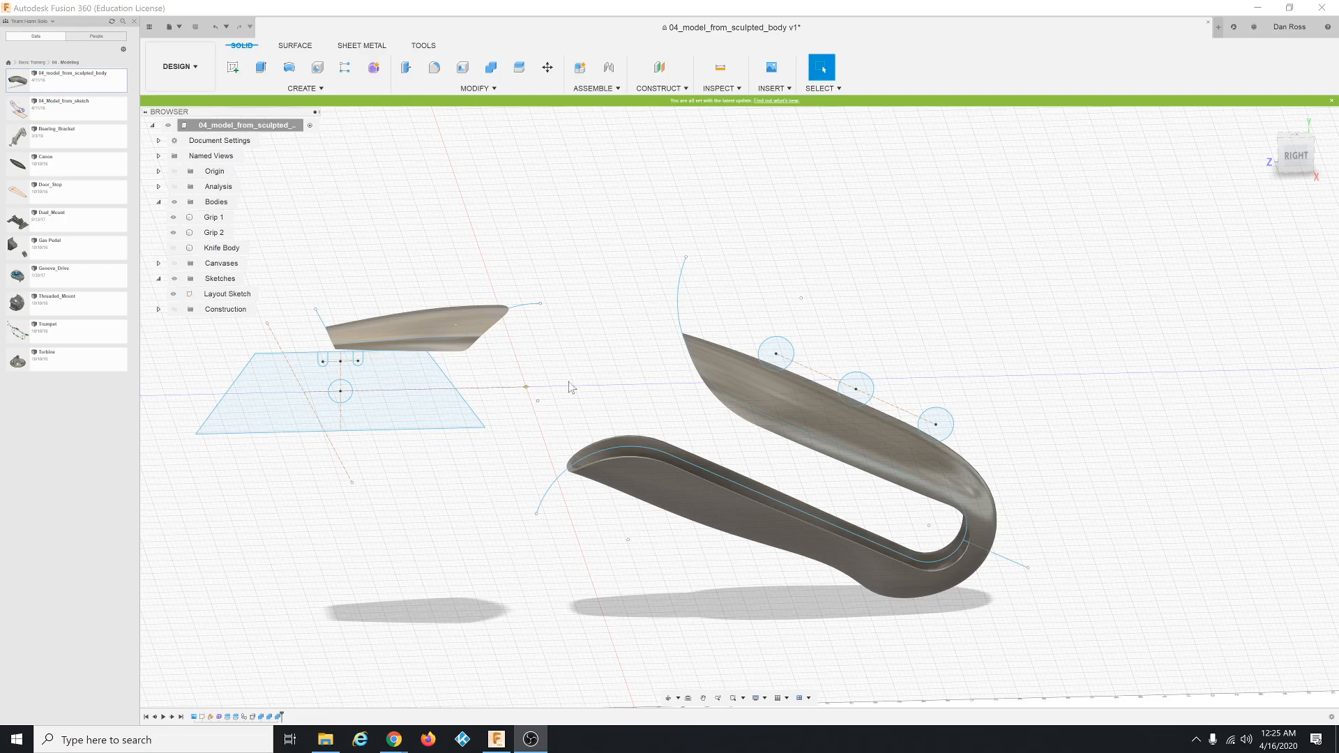
# Hide Grip 1 and Grip 2 and show only the Knife Body, viewed from its front end.
pyautogui.click(177, 232)
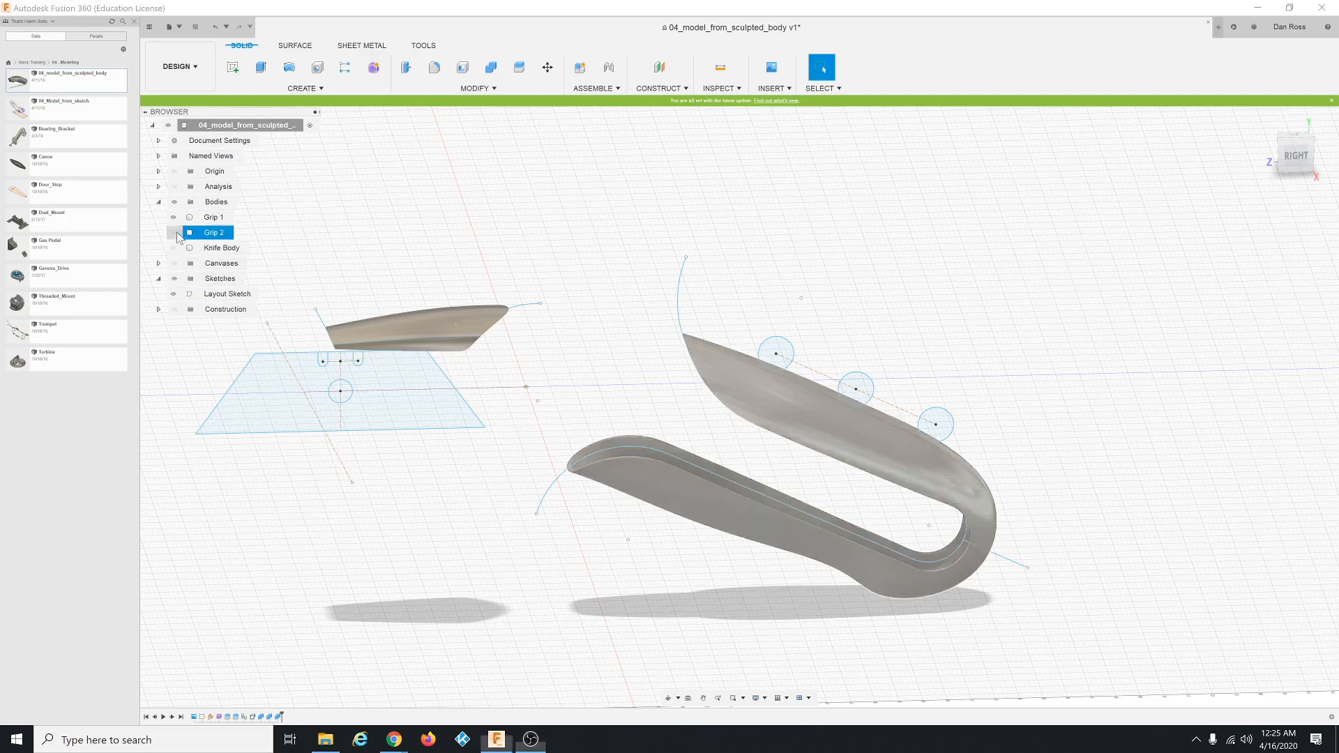
pyautogui.click(173, 232)
pyautogui.click(173, 217)
pyautogui.click(173, 248)
pyautogui.click(673, 383)
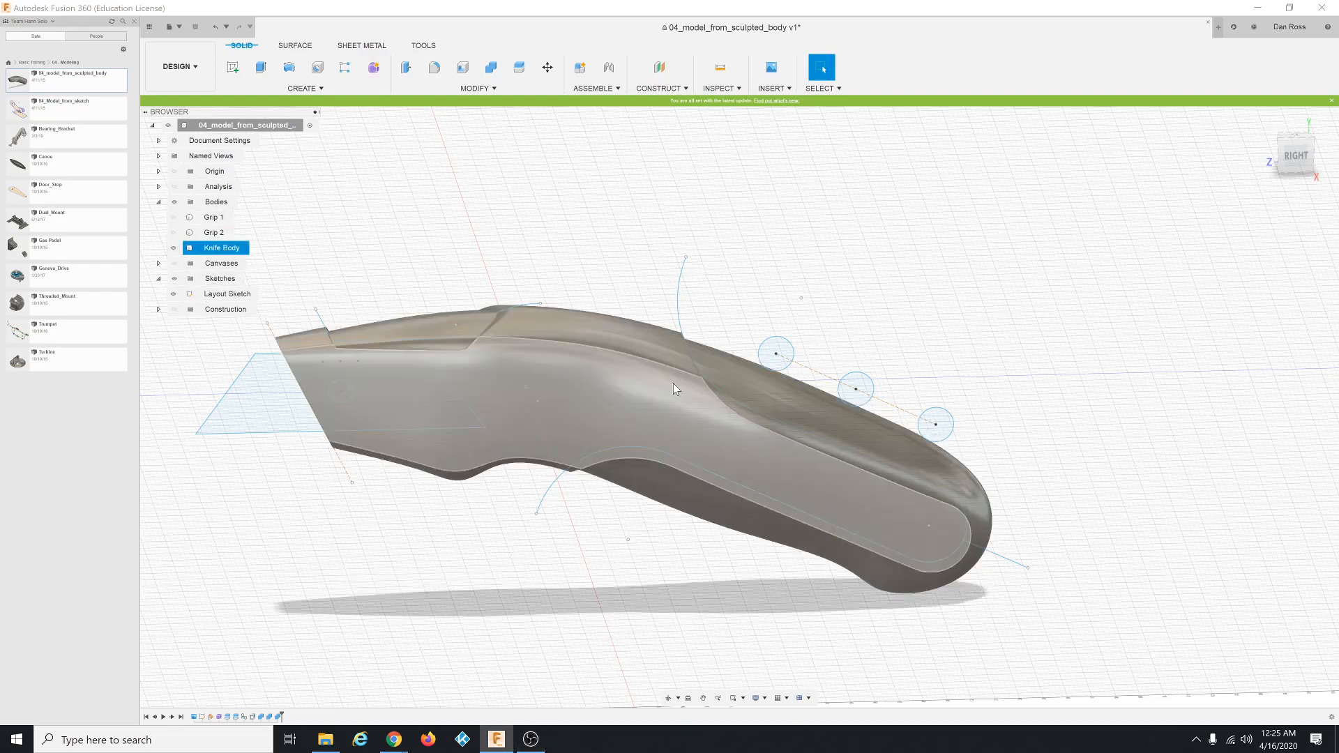
pyautogui.scroll(1, 614, 269)
pyautogui.moveTo(610, 273); pyautogui.dragTo(517, 378, button='middle')
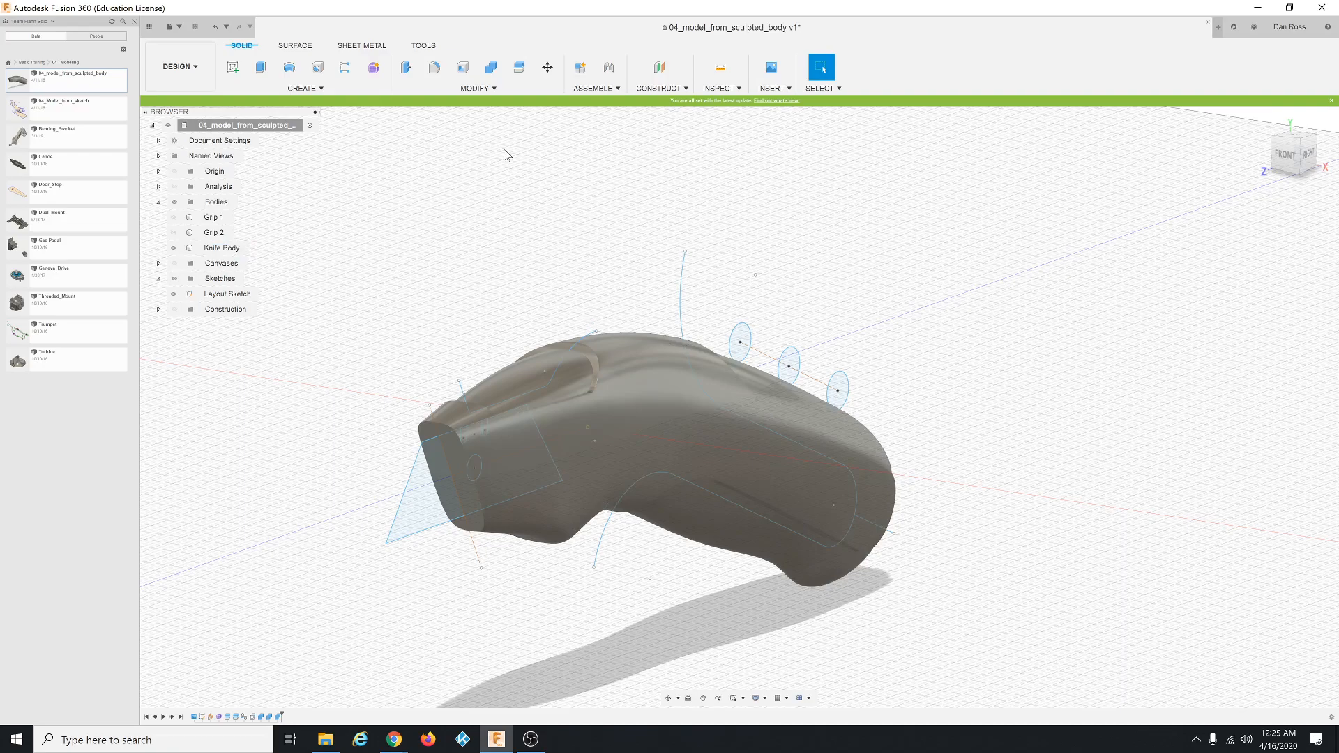
# Shell the whole Knife Body toward the inside with a thickness of 1 mm.
pyautogui.click(463, 71)
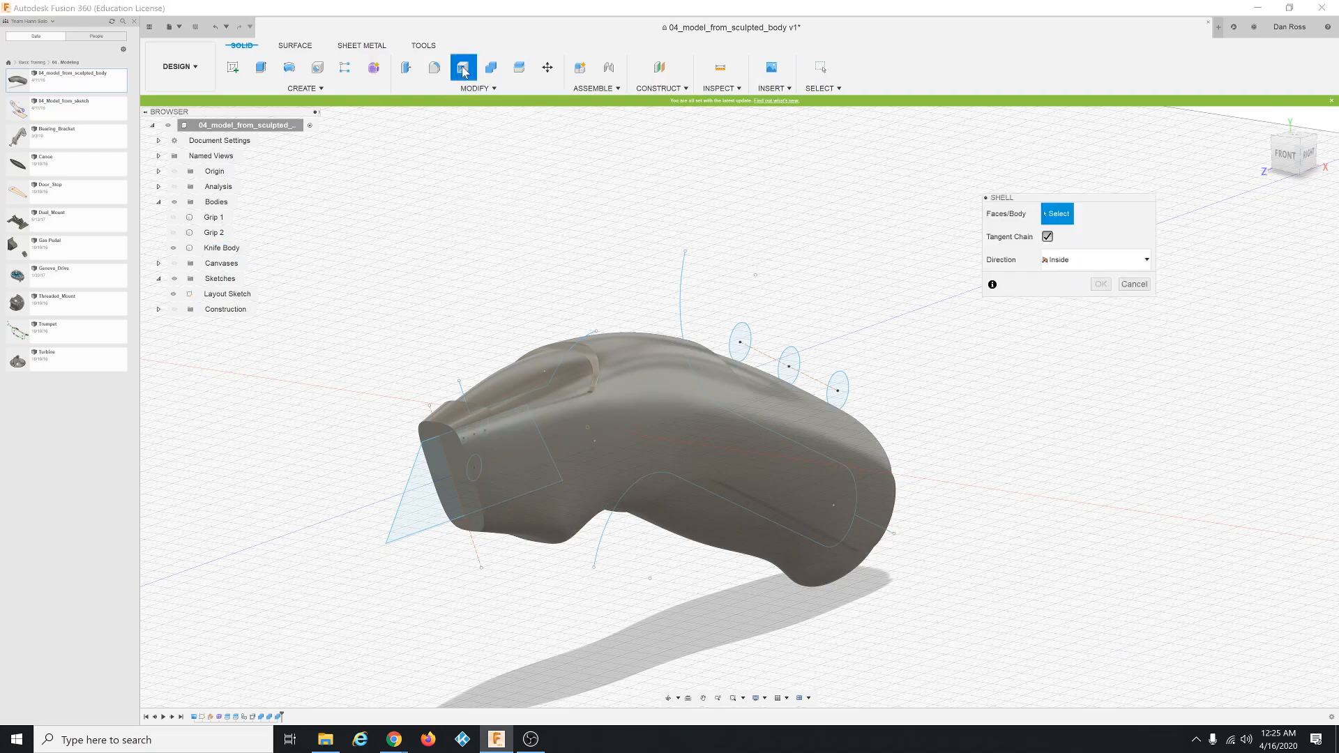
pyautogui.click(244, 249)
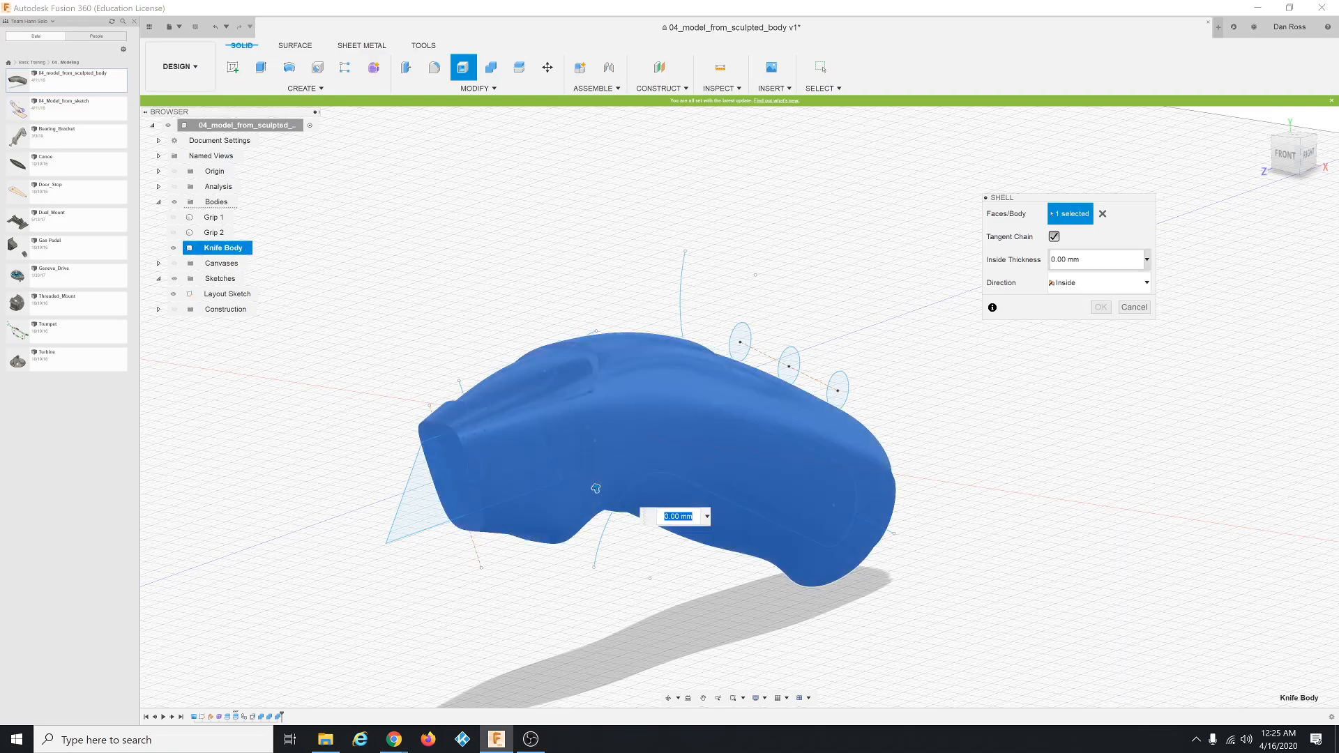
pyautogui.click(1054, 259)
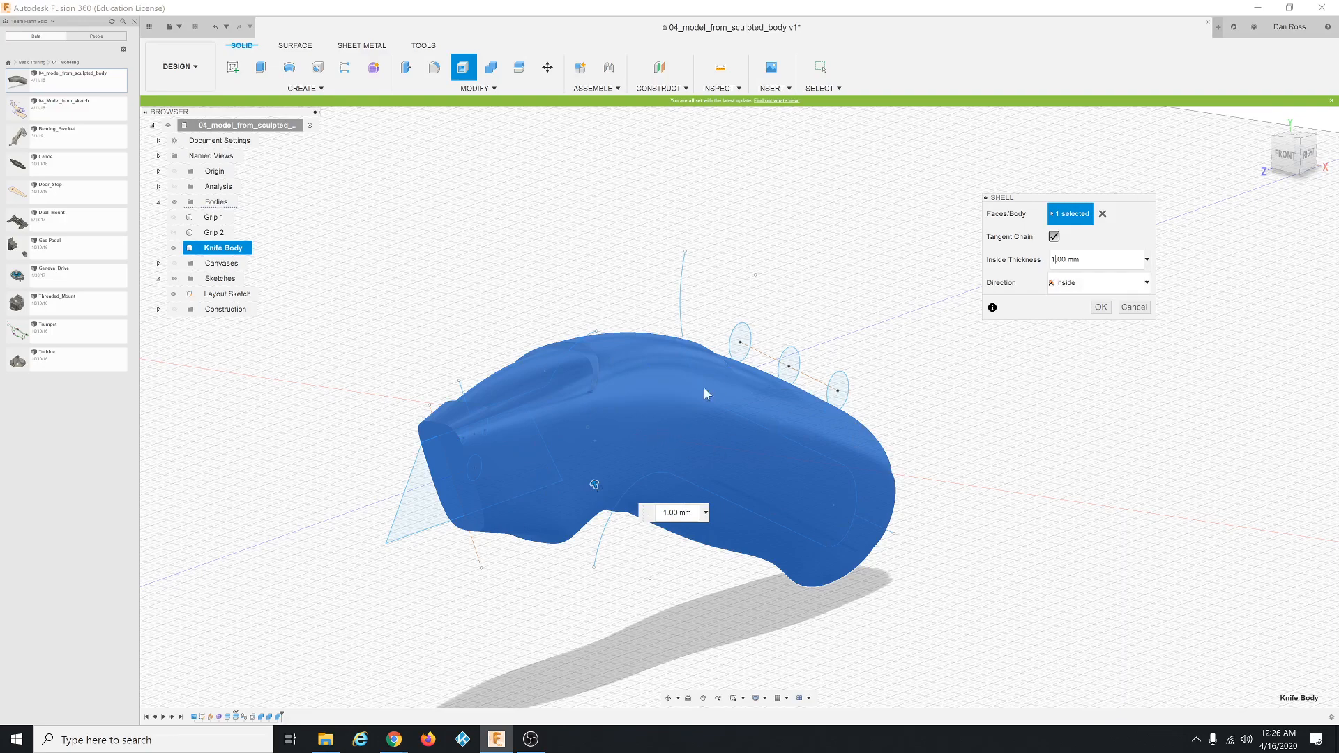
pyautogui.click(1101, 308)
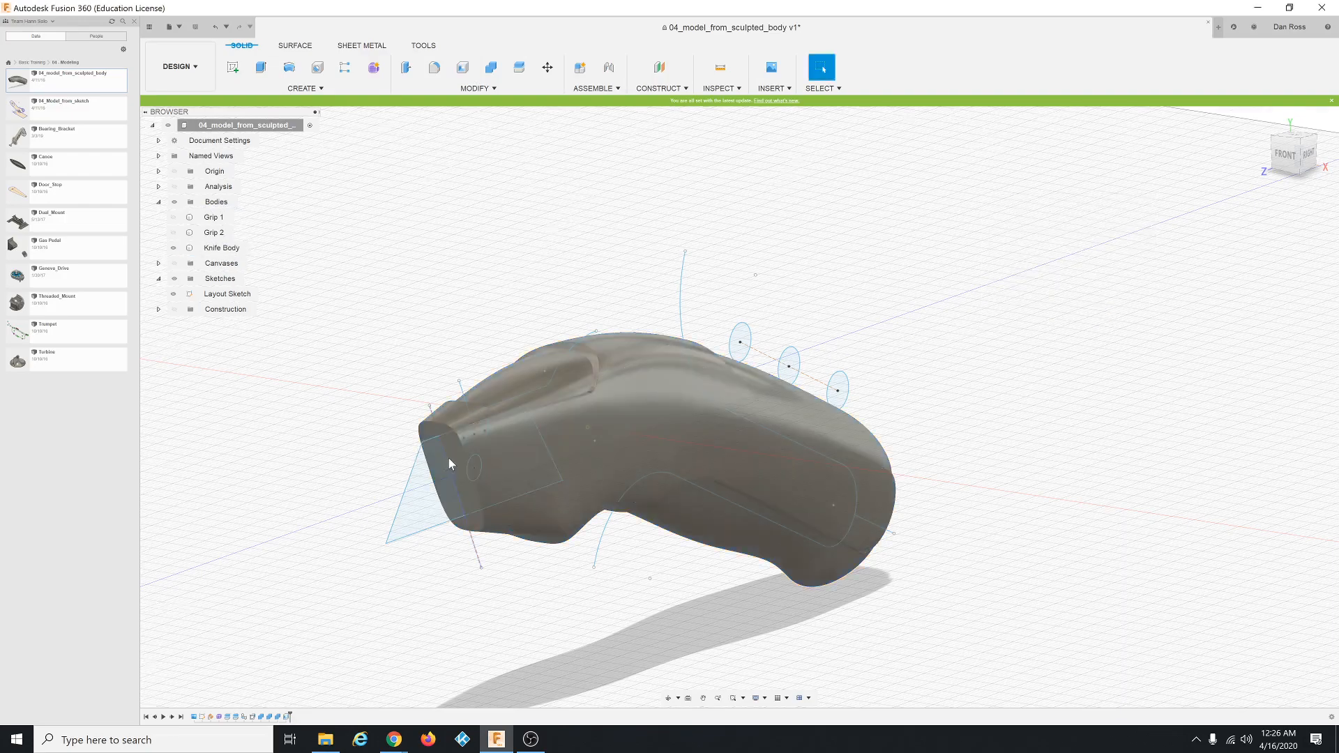
pyautogui.scroll(2, 449, 458)
pyautogui.scroll(-2, 524, 448)
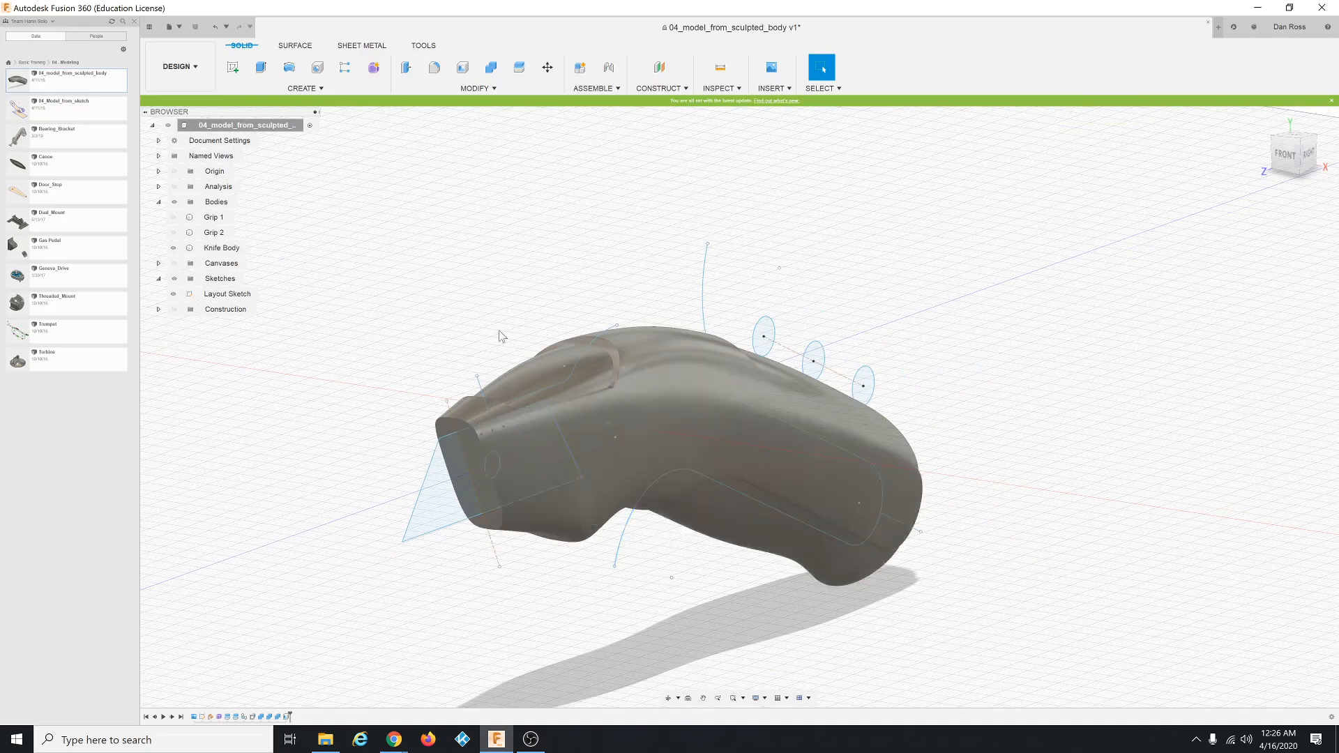
# Split the Knife Body lengthwise into two halves, using the YZ origin plane as the splitting tool.
pyautogui.click(520, 69)
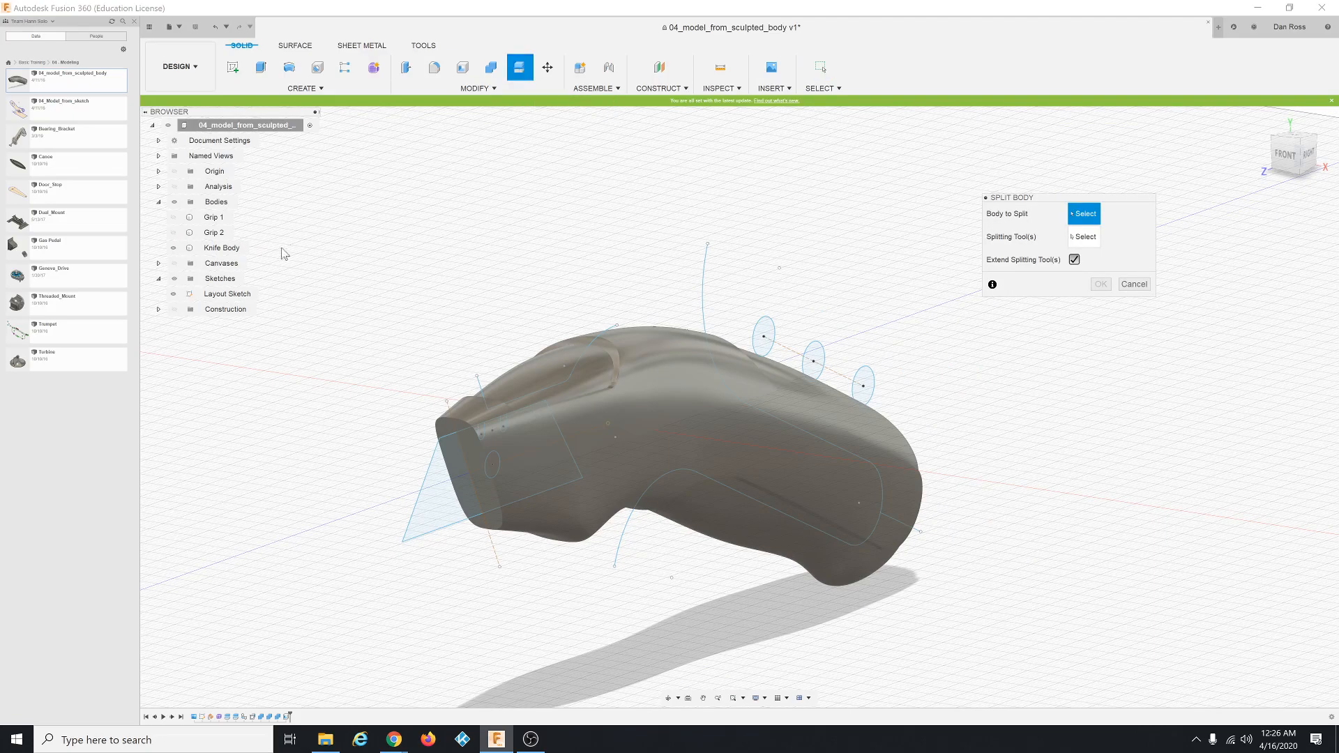
pyautogui.click(241, 251)
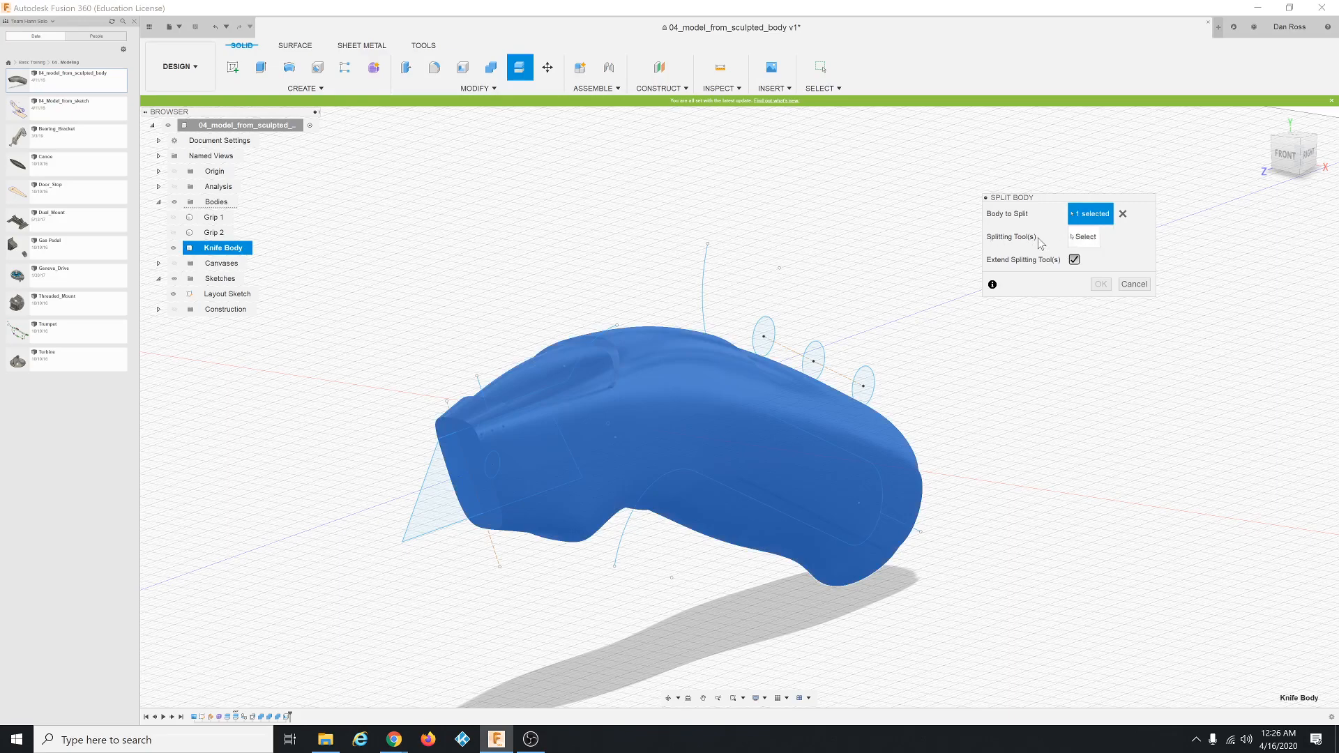
pyautogui.click(1091, 240)
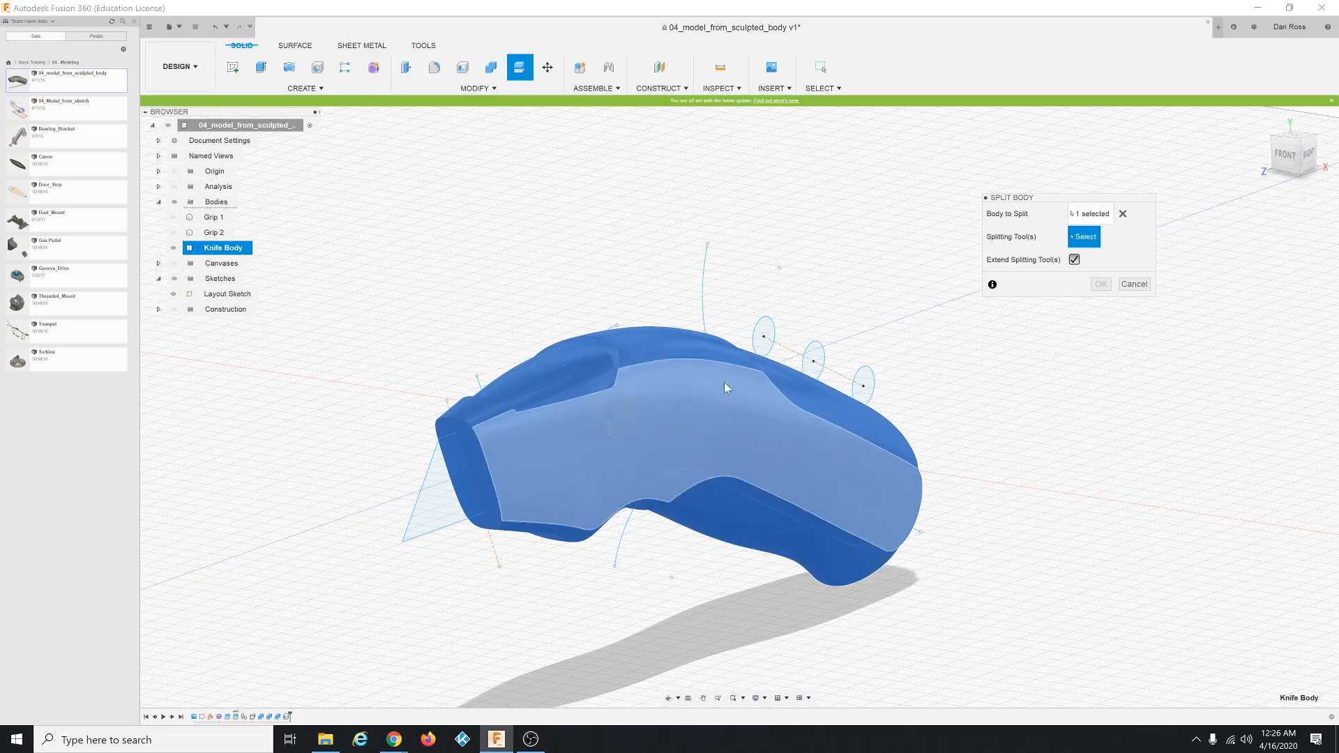
pyautogui.click(620, 411)
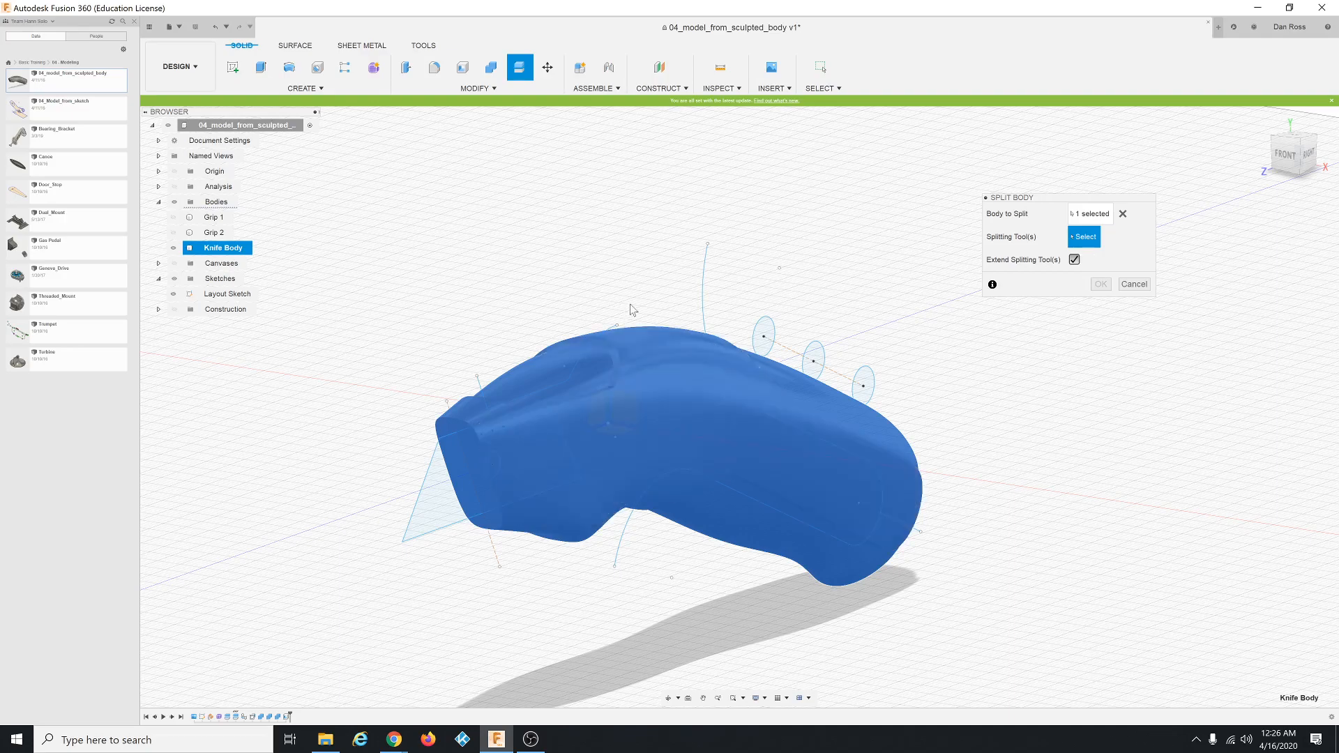
pyautogui.keyDown('shift'); pyautogui.moveTo(668, 308); pyautogui.dragTo(575, 340, button='middle'); pyautogui.keyUp('shift')
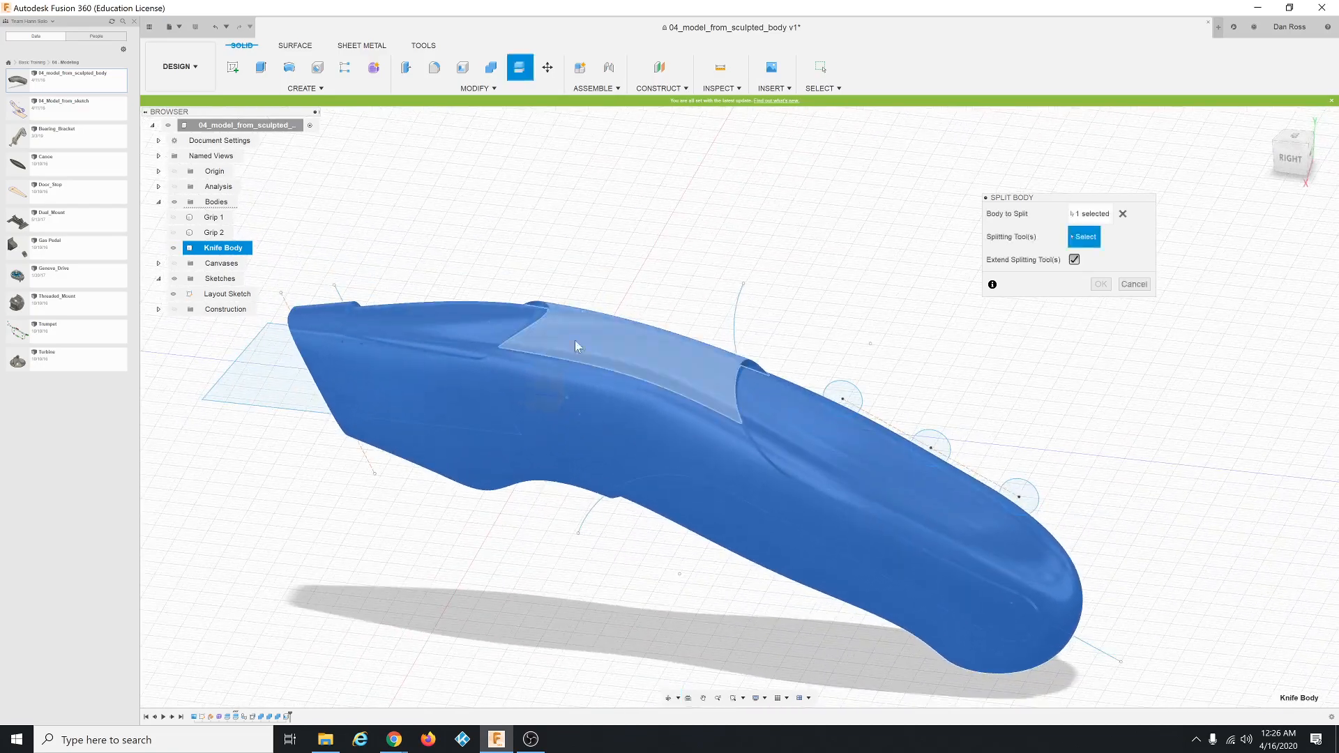
pyautogui.scroll(5, 534, 381)
pyautogui.keyDown('shift'); pyautogui.moveTo(538, 388); pyautogui.dragTo(543, 392, button='middle'); pyautogui.keyUp('shift')
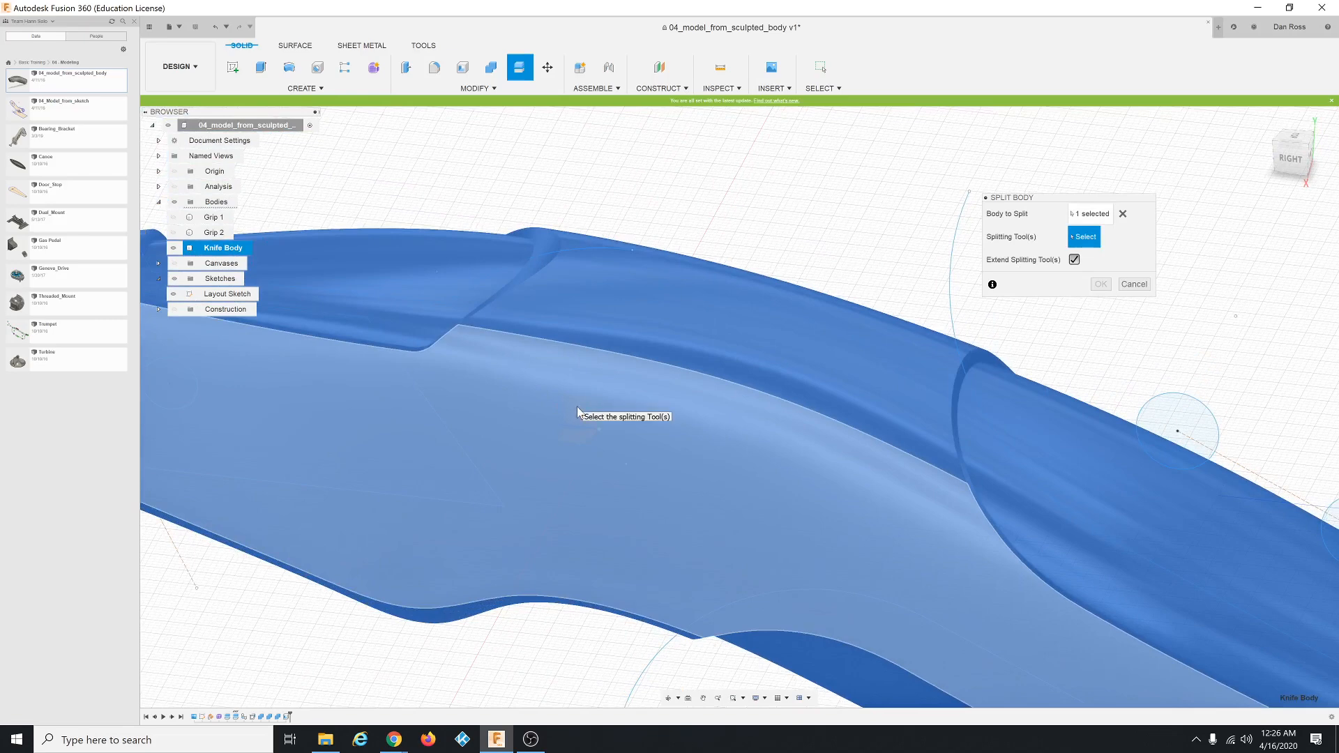
pyautogui.click(578, 412)
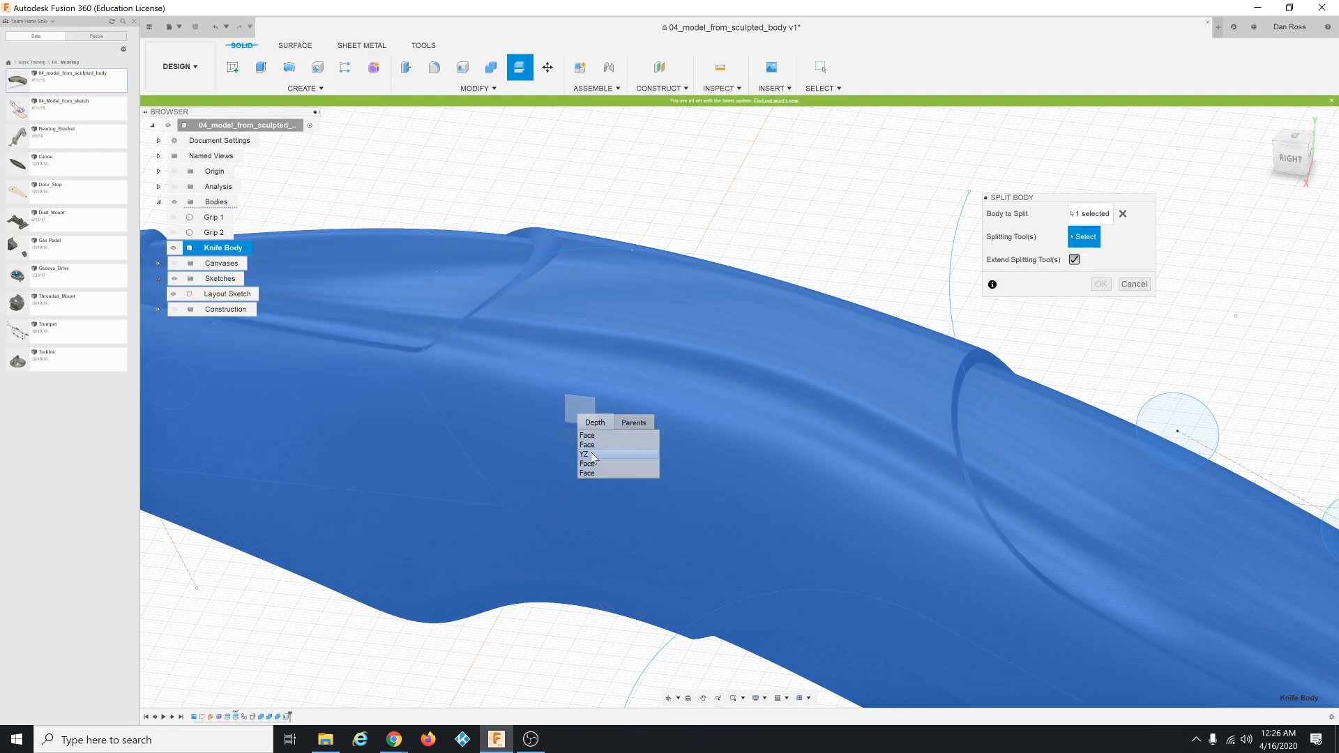
pyautogui.click(592, 455)
pyautogui.scroll(-5, 681, 391)
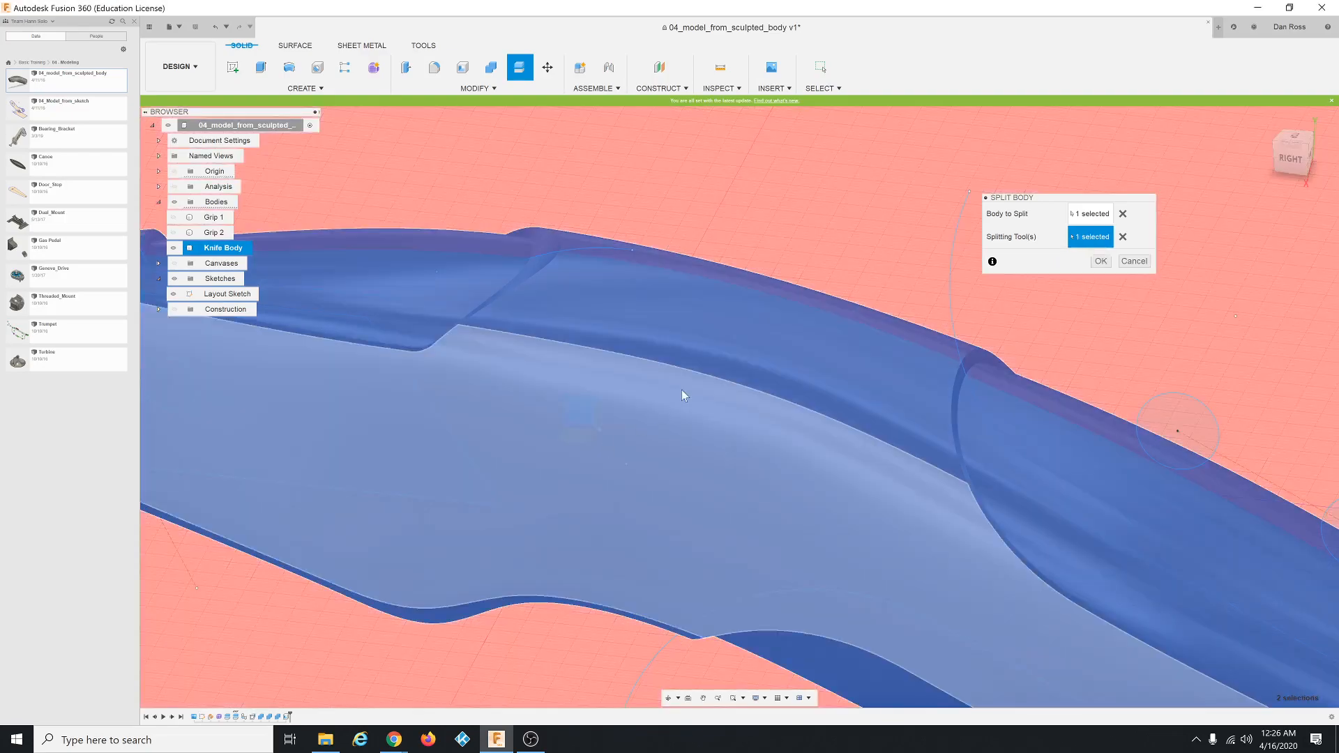
pyautogui.scroll(-1, 750, 325)
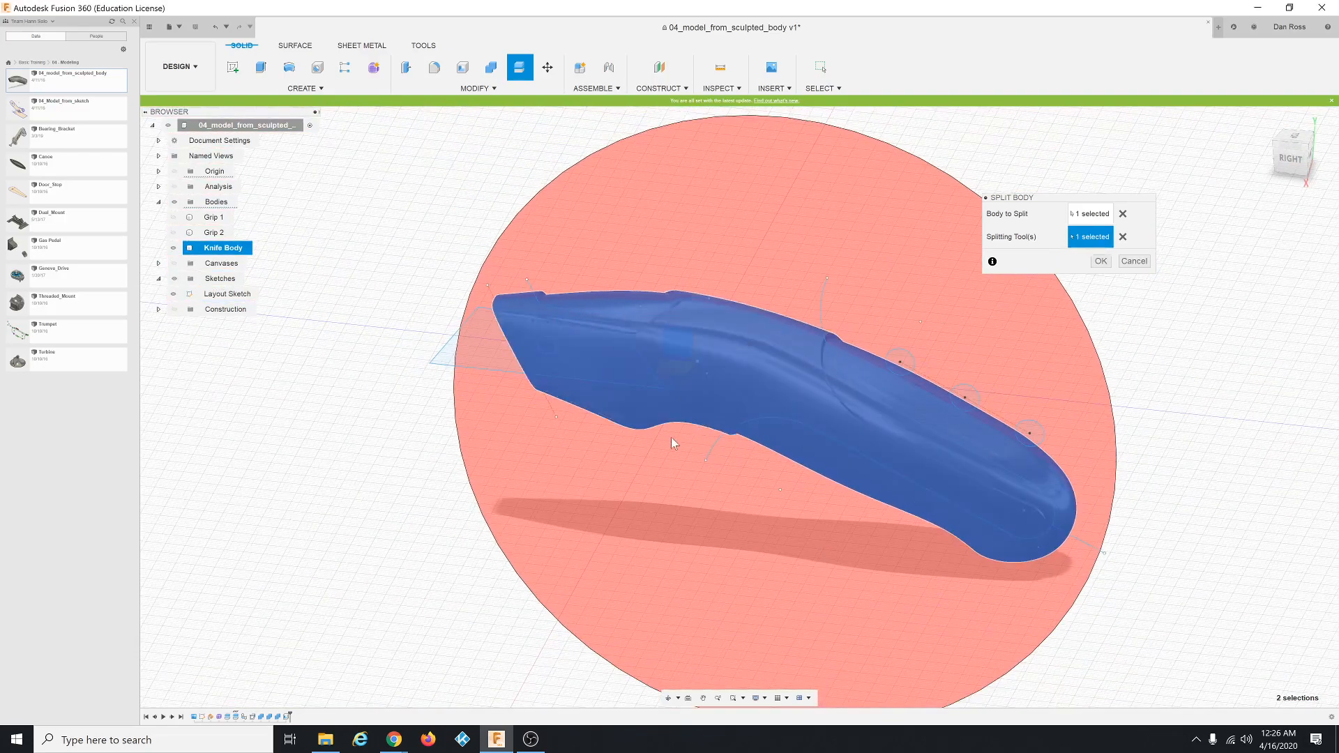
pyautogui.moveTo(678, 523)
pyautogui.keyDown('shift'); pyautogui.mouseDown(button='middle')
pyautogui.moveTo(568, 518)
pyautogui.moveTo(722, 521)
pyautogui.moveTo(695, 520)
pyautogui.mouseUp(button='middle'); pyautogui.keyUp('shift')
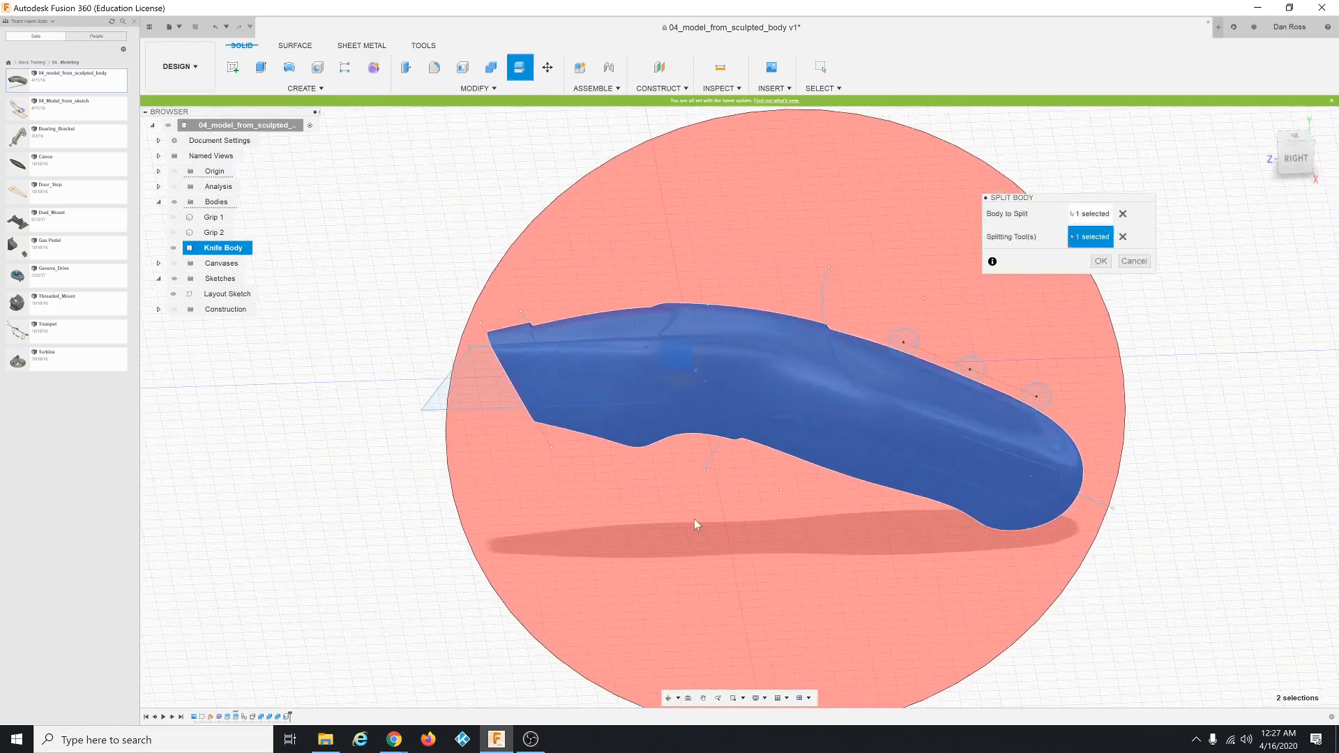
pyautogui.click(1100, 262)
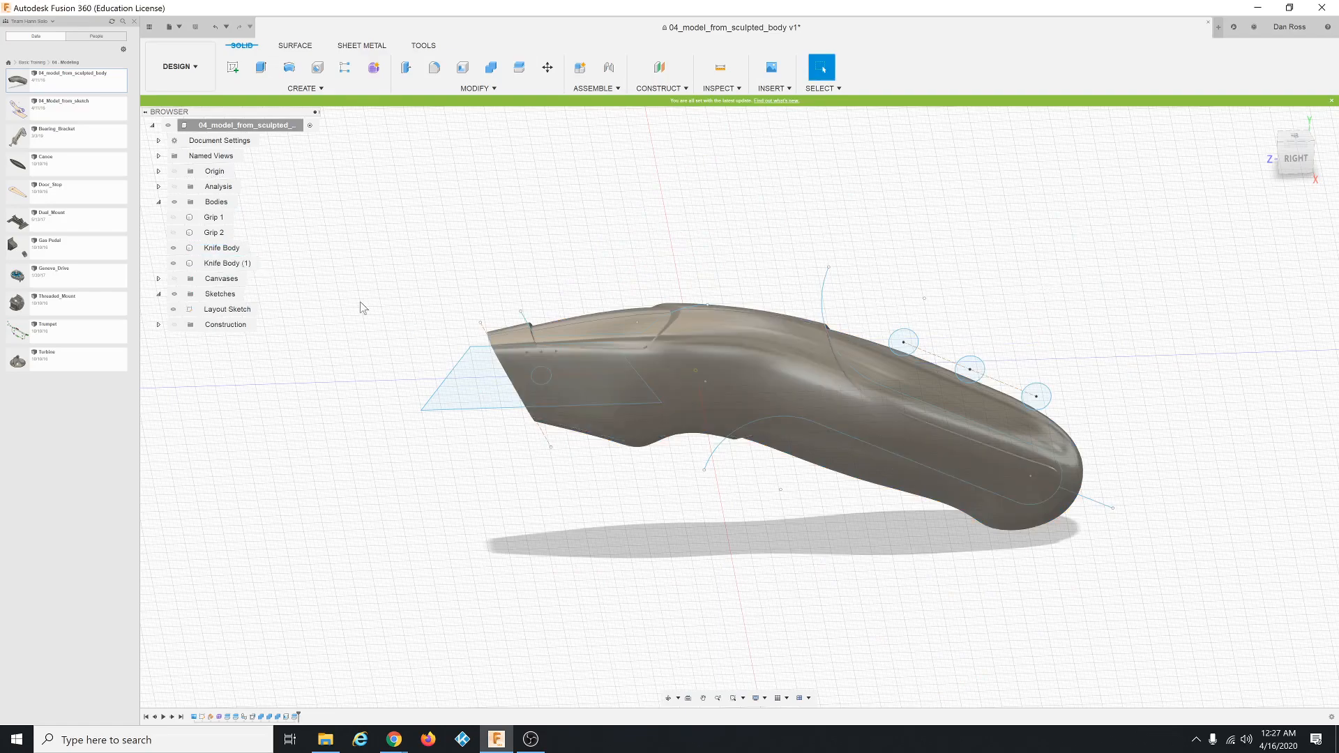
# Highlight the Knife Body and Knife Body (1) halves one at a time and examine the lengthwise split between them.
pyautogui.click(237, 250)
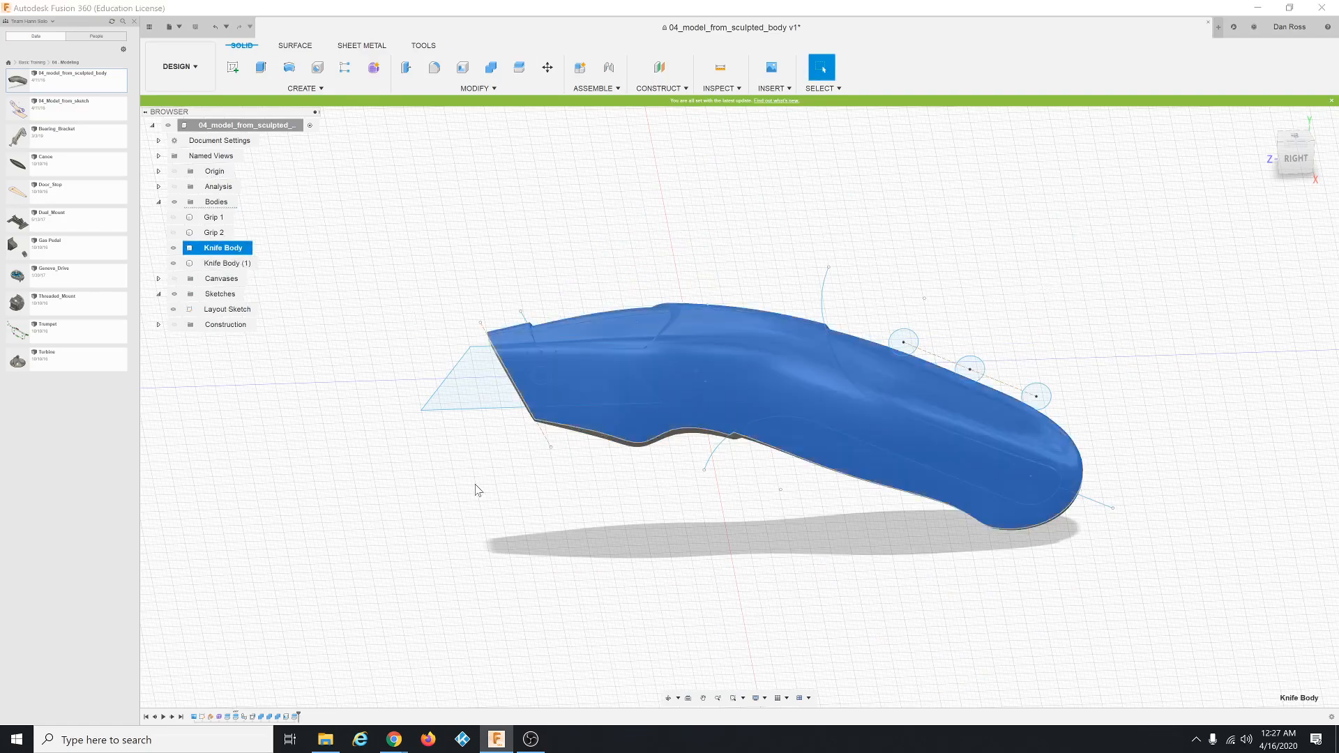
pyautogui.keyDown('shift'); pyautogui.moveTo(476, 490); pyautogui.dragTo(526, 451, button='middle'); pyautogui.keyUp('shift')
pyautogui.press('Escape')
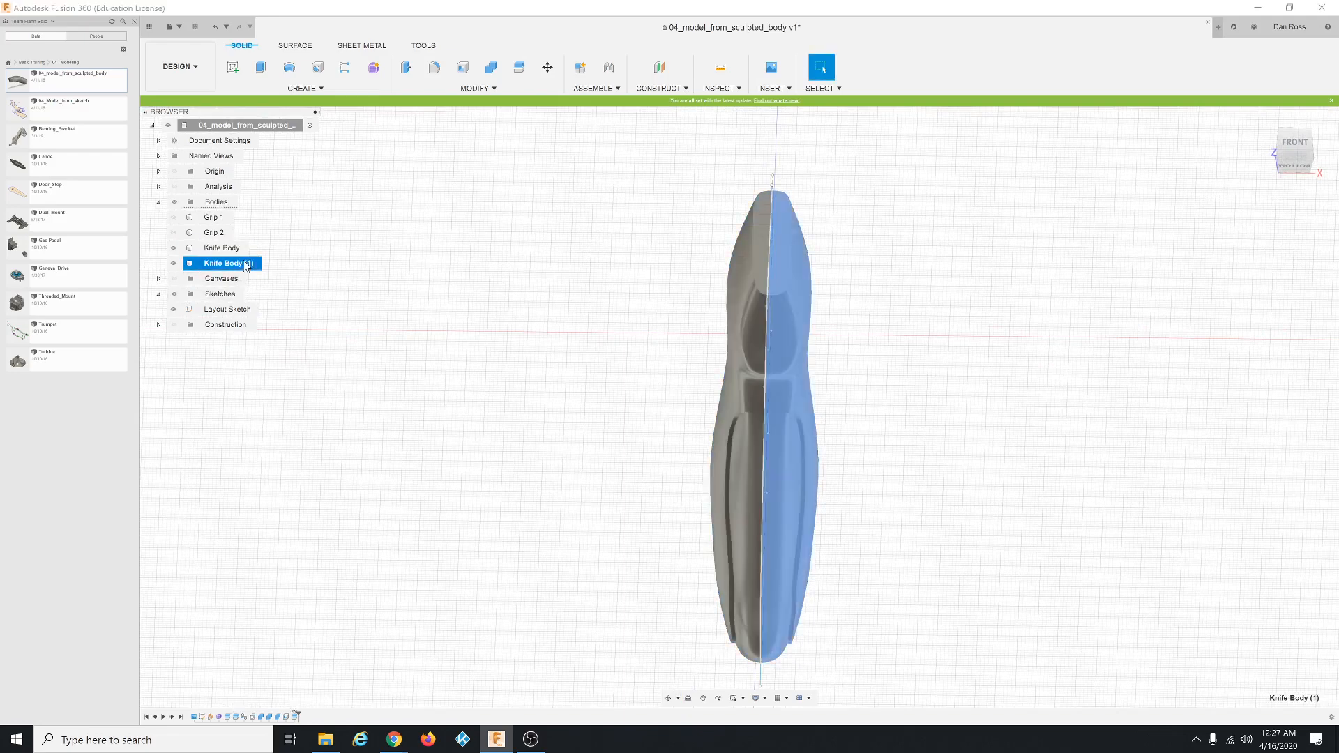
pyautogui.click(255, 268)
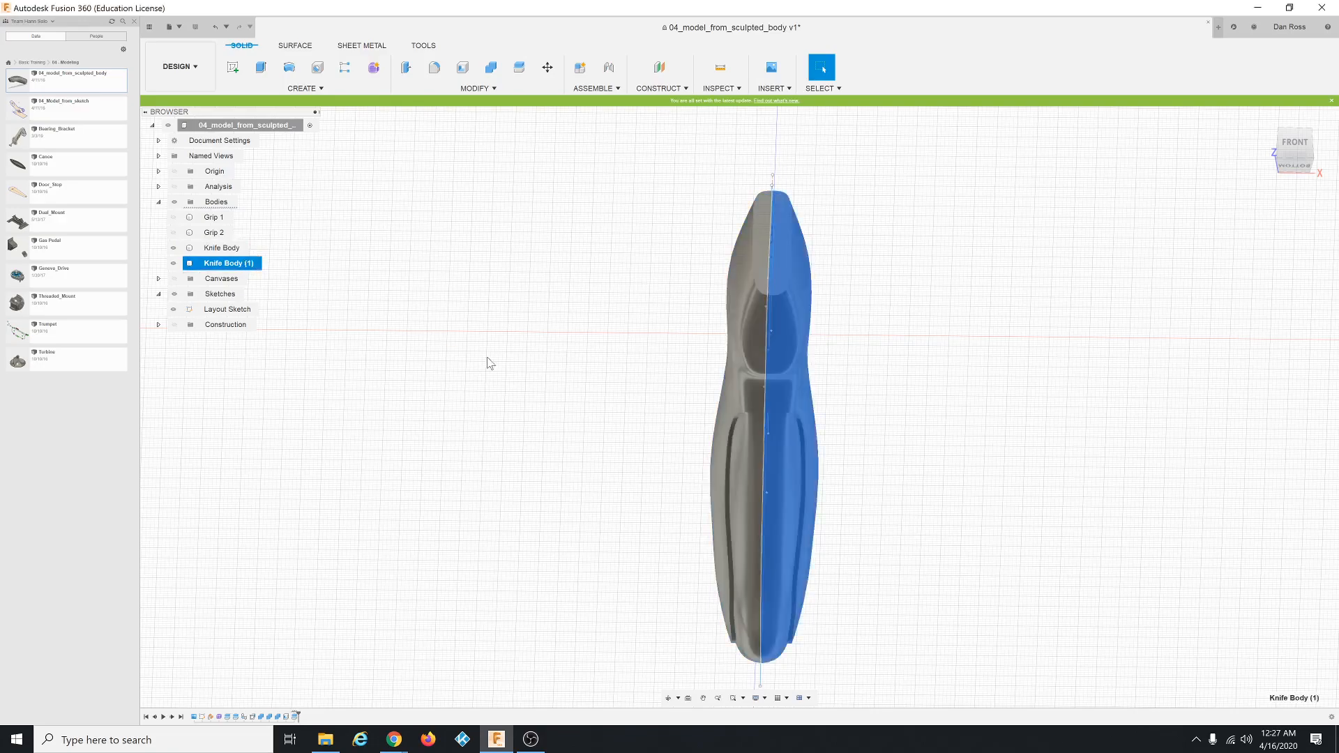
pyautogui.click(500, 442)
pyautogui.keyDown('shift'); pyautogui.moveTo(874, 461); pyautogui.dragTo(819, 497, button='middle'); pyautogui.keyUp('shift')
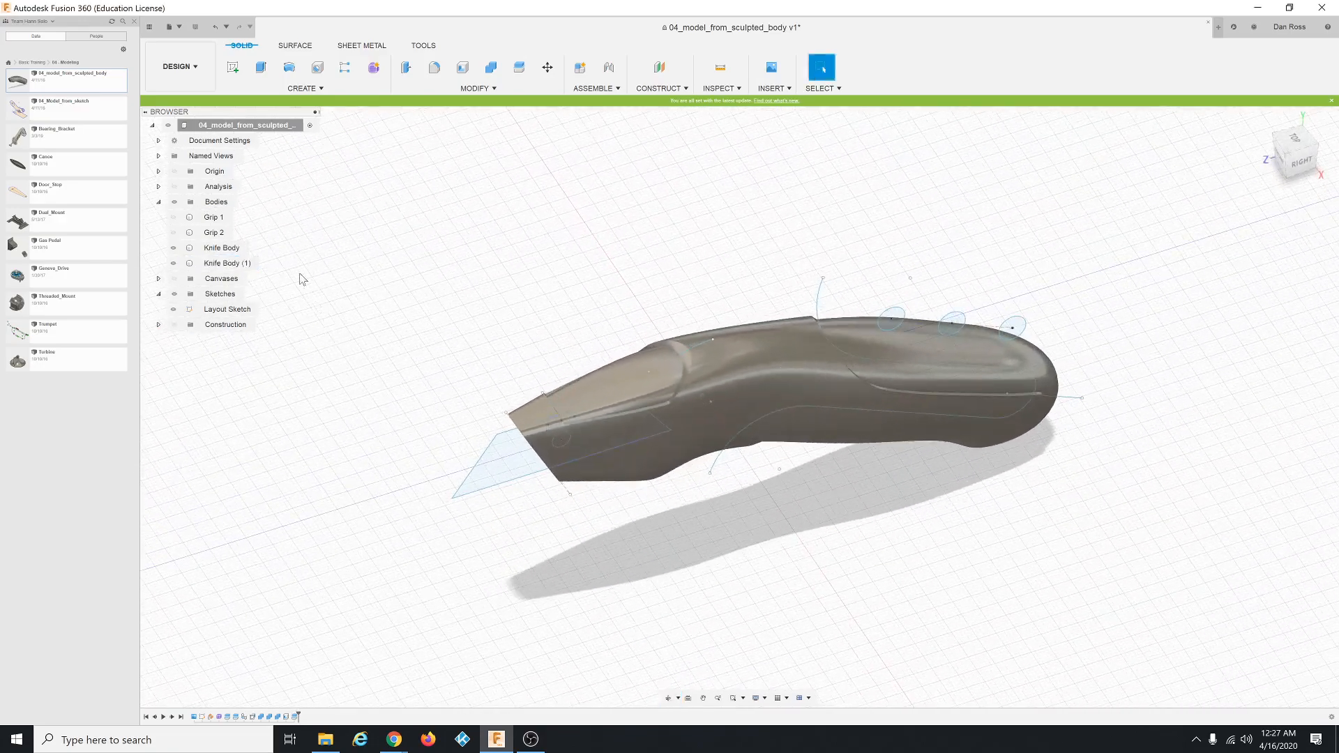
# Create components from the four bodies Grip 1, Grip 2, Knife Body and Knife Body (1).
pyautogui.click(232, 219)
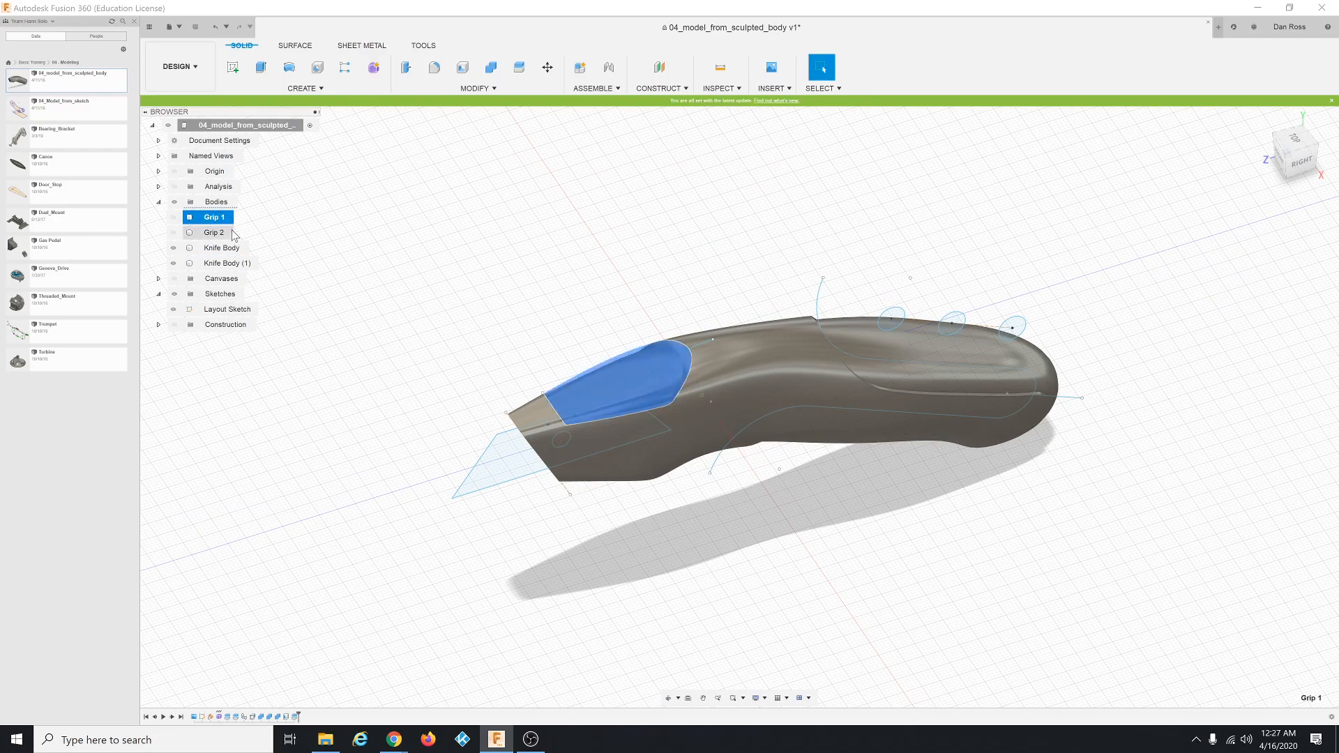
pyautogui.click(231, 234)
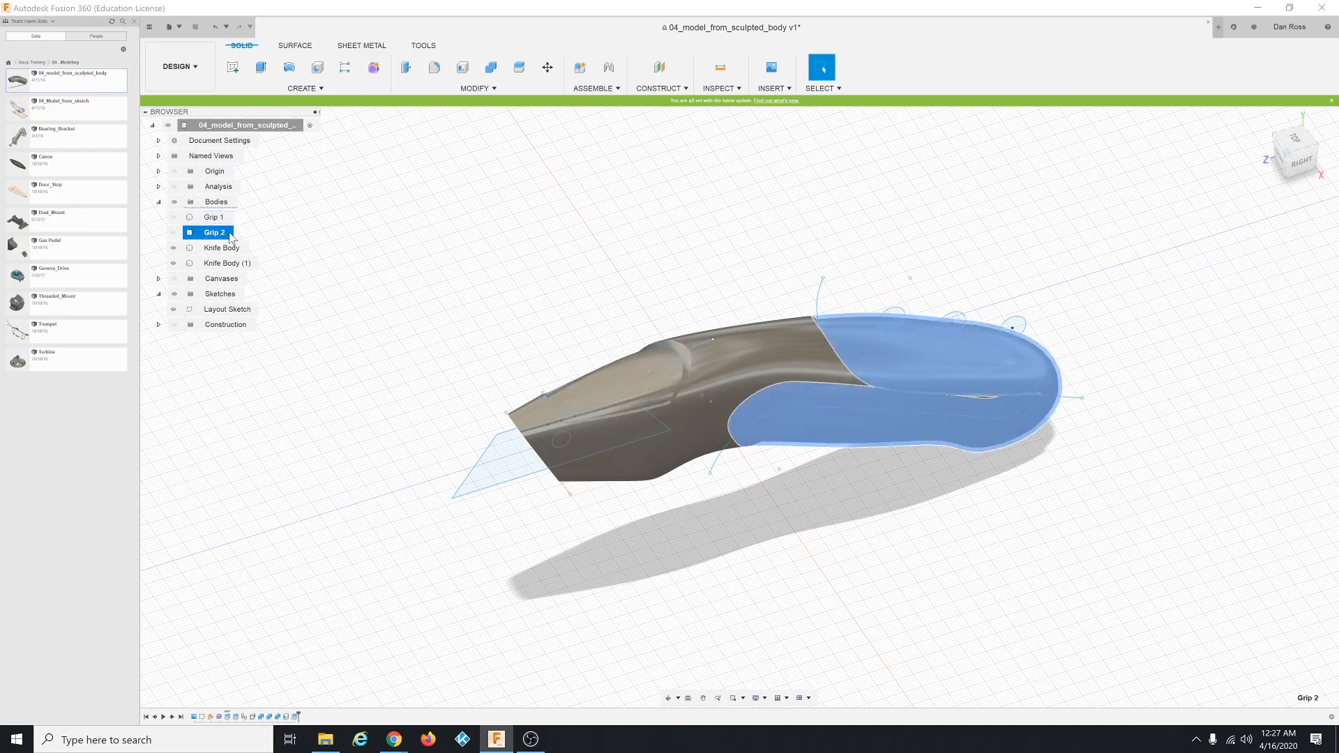
pyautogui.click(231, 249)
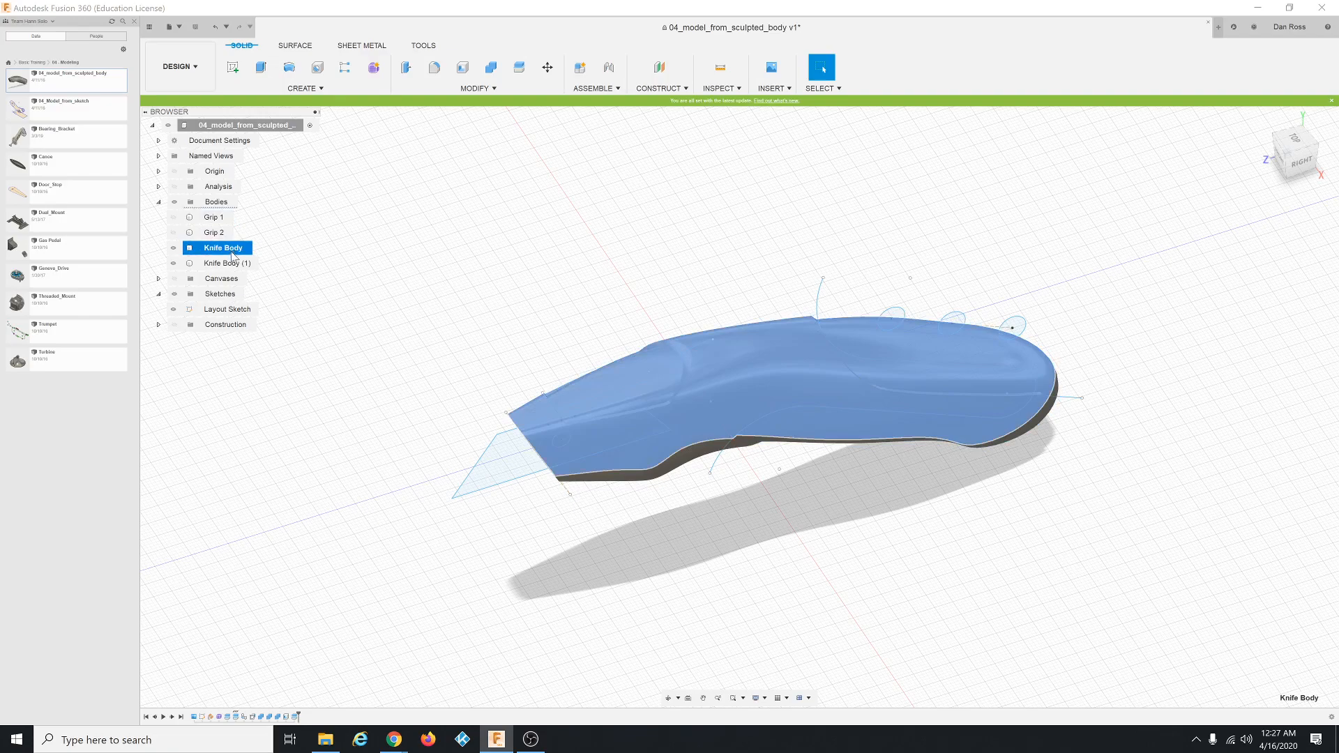
pyautogui.click(232, 264)
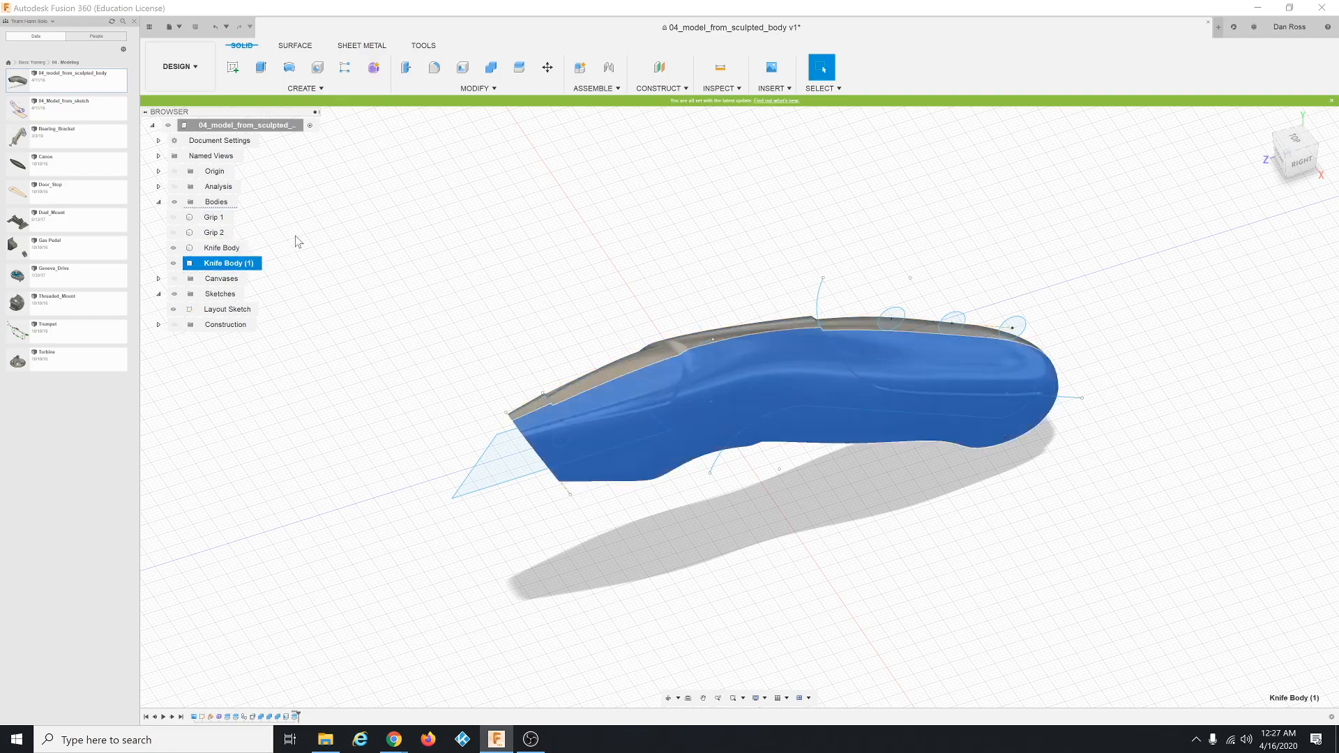
pyautogui.keyDown('shift'); pyautogui.click(233, 220); pyautogui.keyUp('shift')
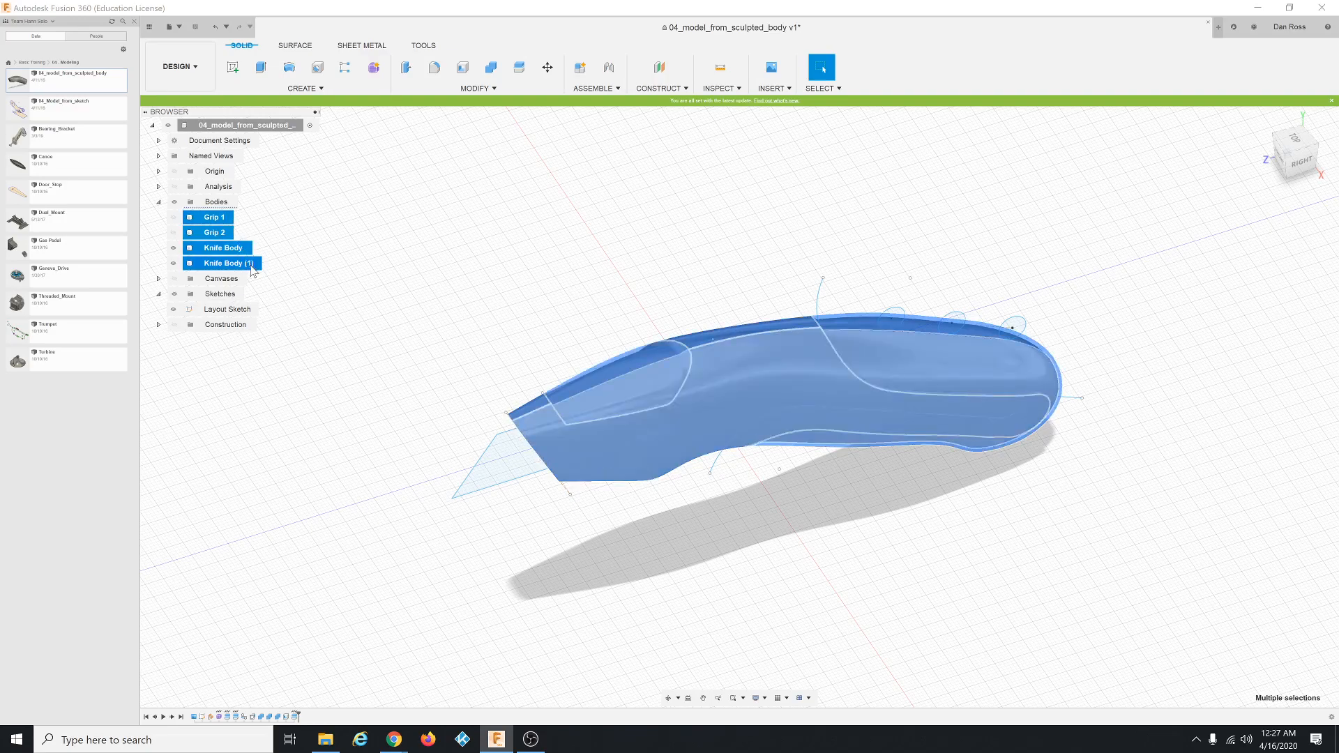
pyautogui.rightClick(227, 223)
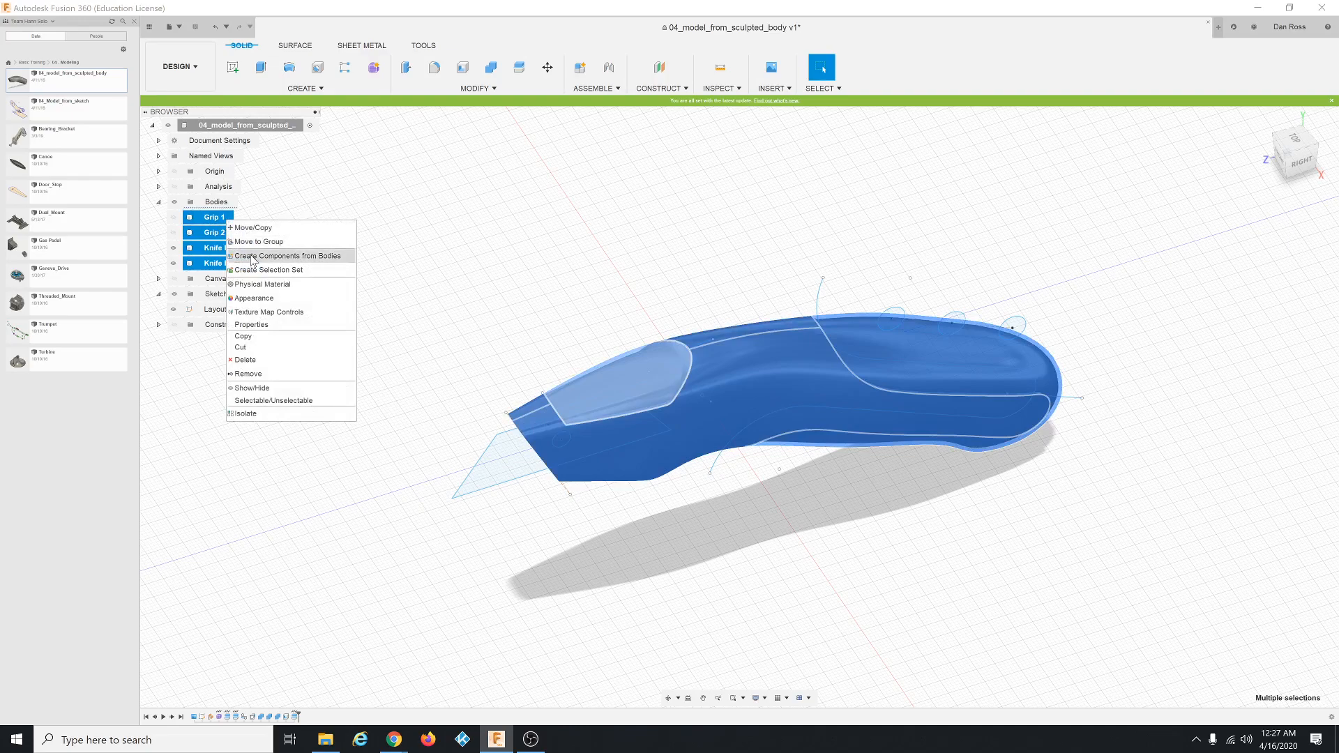
pyautogui.click(306, 261)
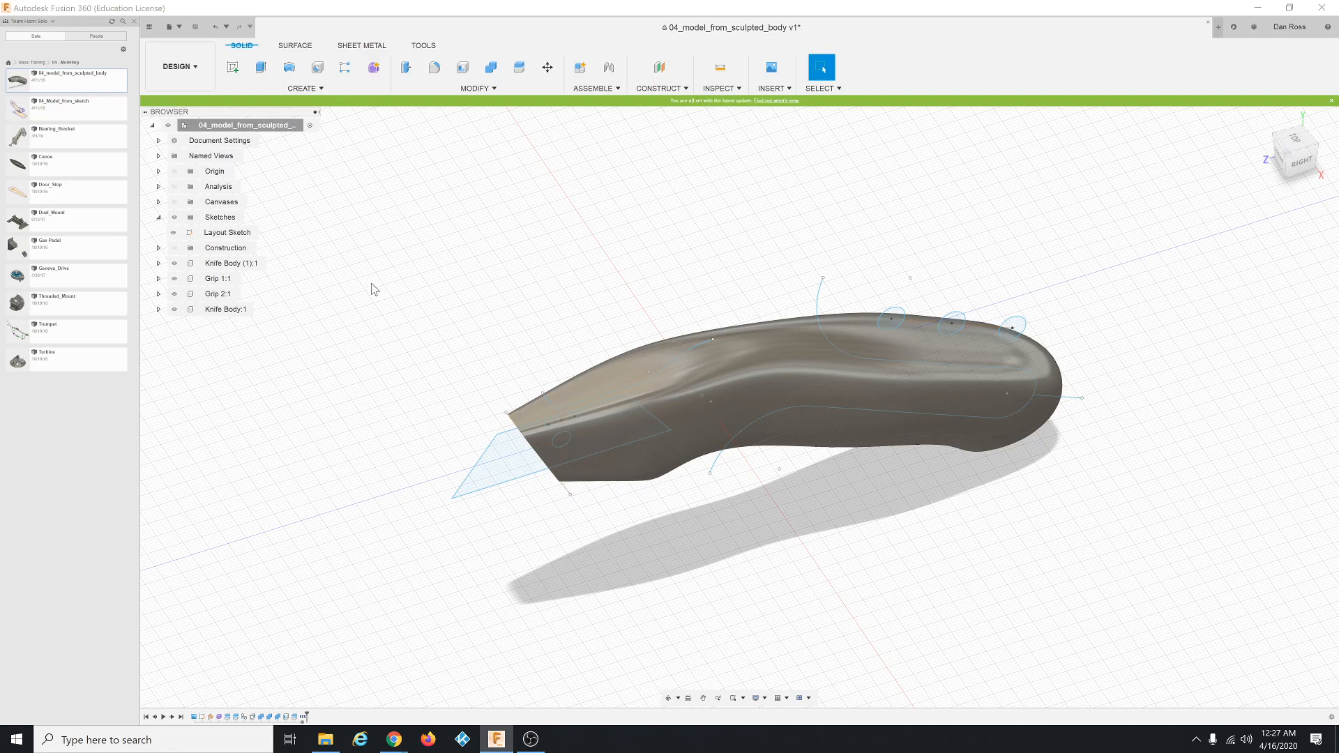
# Examine the origin and bodies inside the Knife Body (1):1 component, and highlight all four components in the model.
pyautogui.click(159, 263)
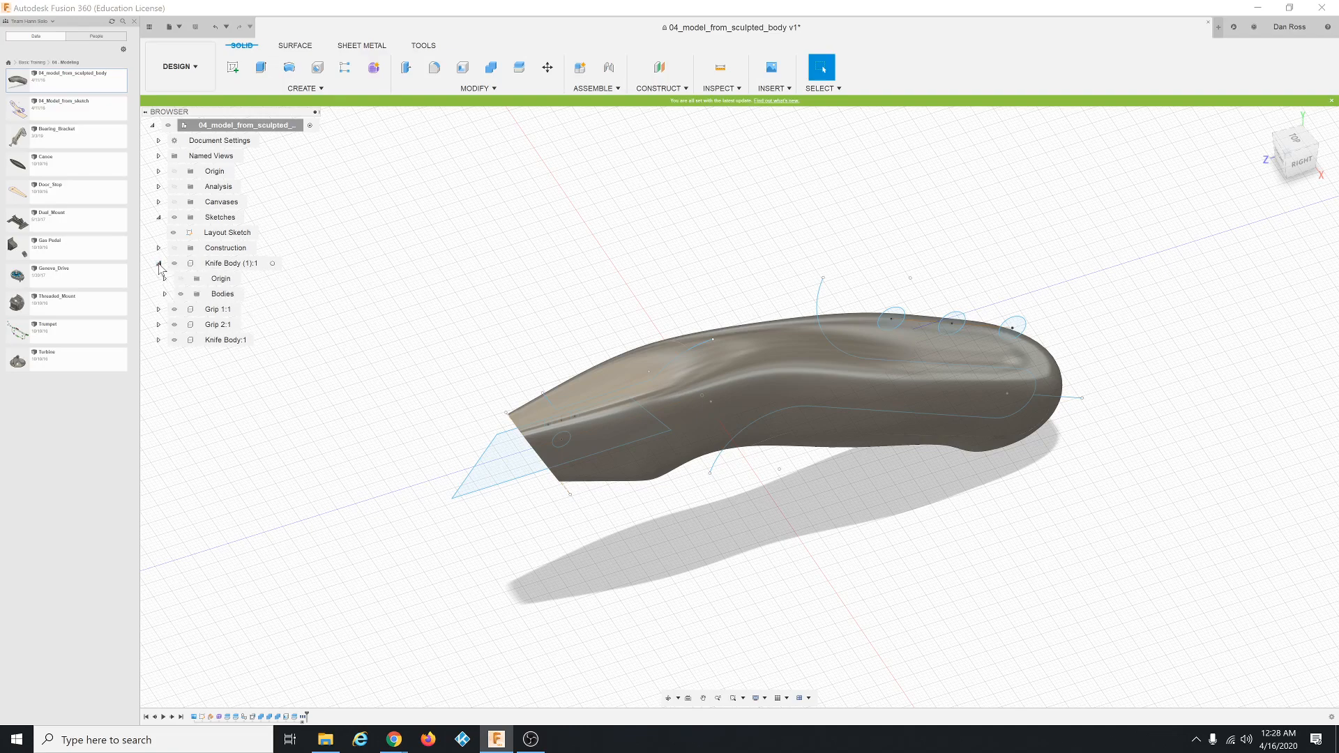
pyautogui.click(159, 263)
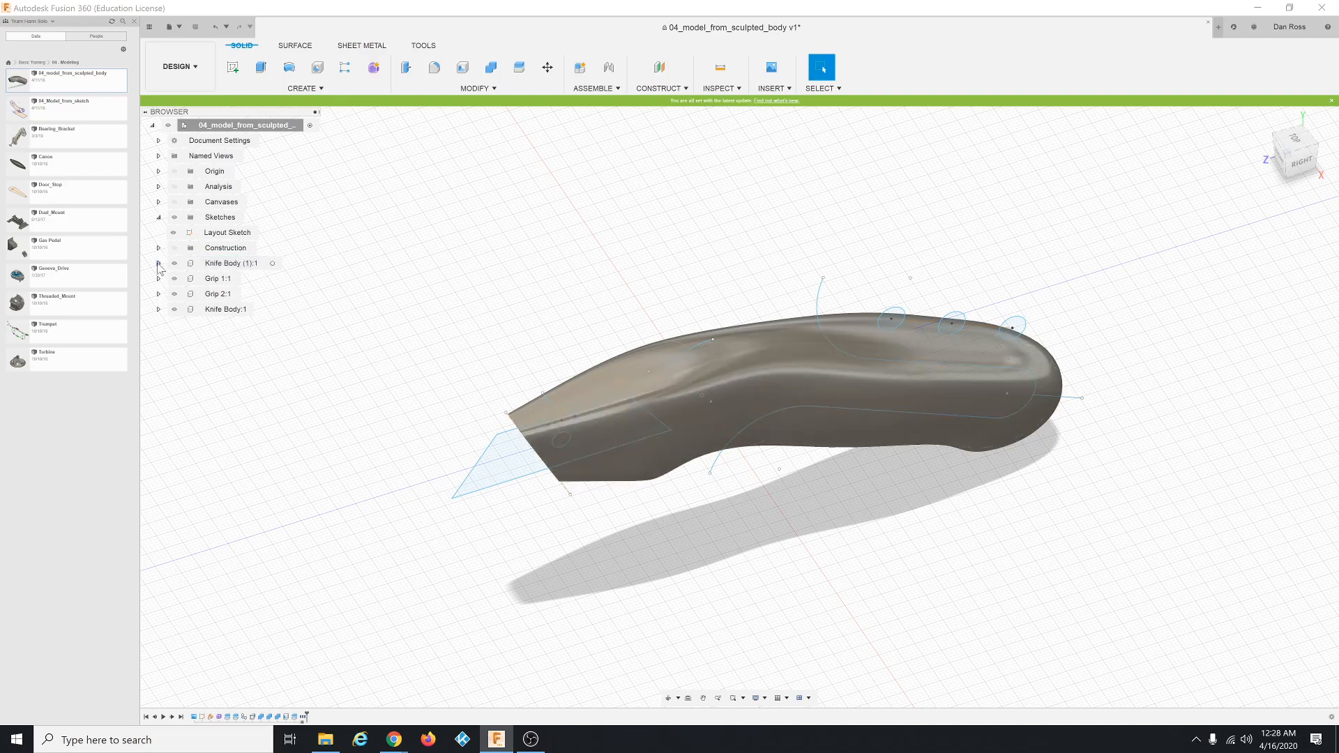
pyautogui.click(159, 263)
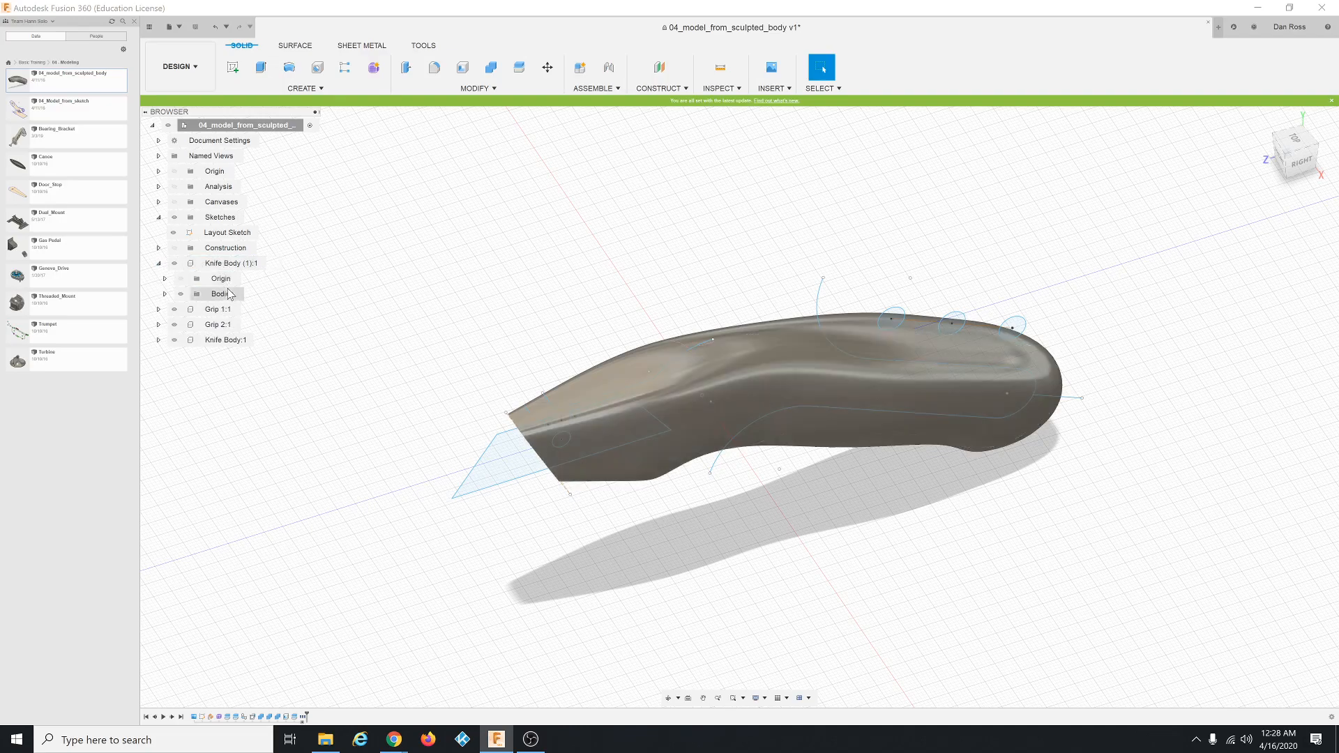
pyautogui.click(165, 293)
pyautogui.click(165, 279)
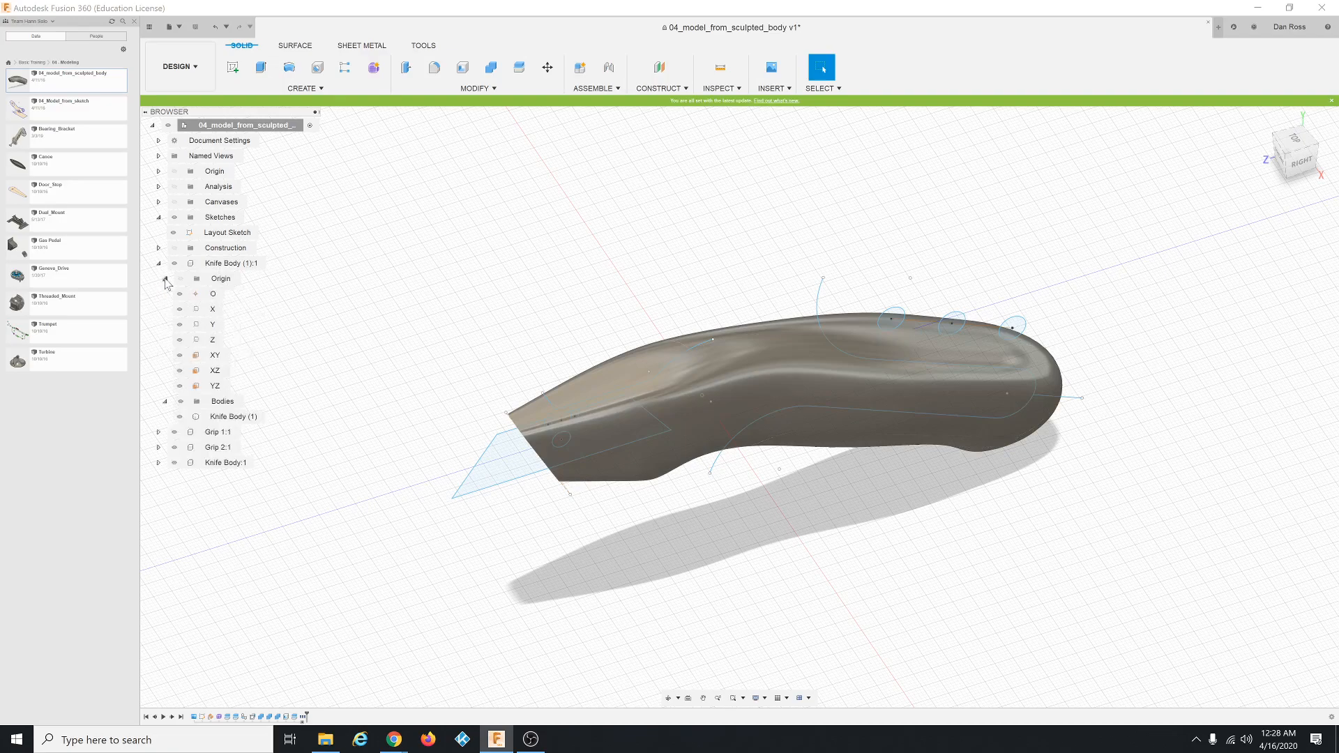
pyautogui.click(166, 279)
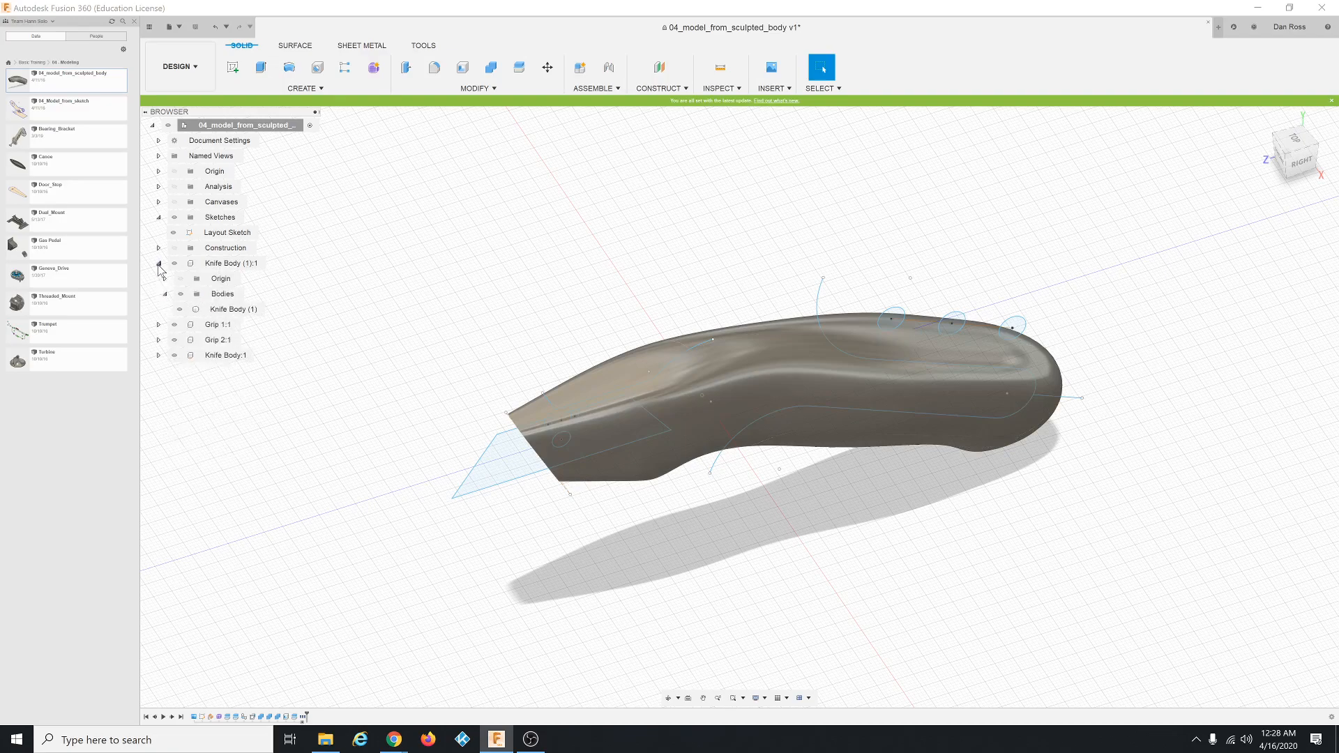
pyautogui.click(159, 264)
pyautogui.click(230, 263)
pyautogui.keyDown('shift'); pyautogui.click(227, 309); pyautogui.keyUp('shift')
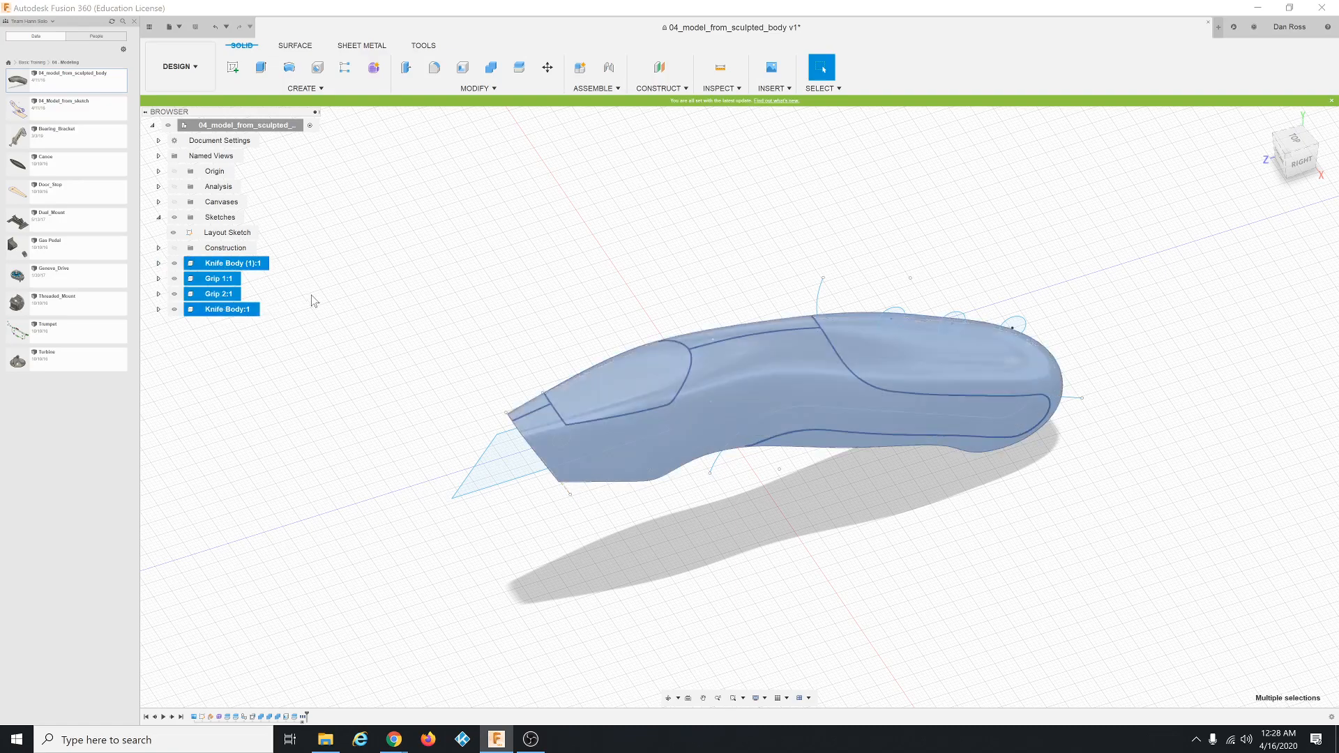
pyautogui.click(361, 321)
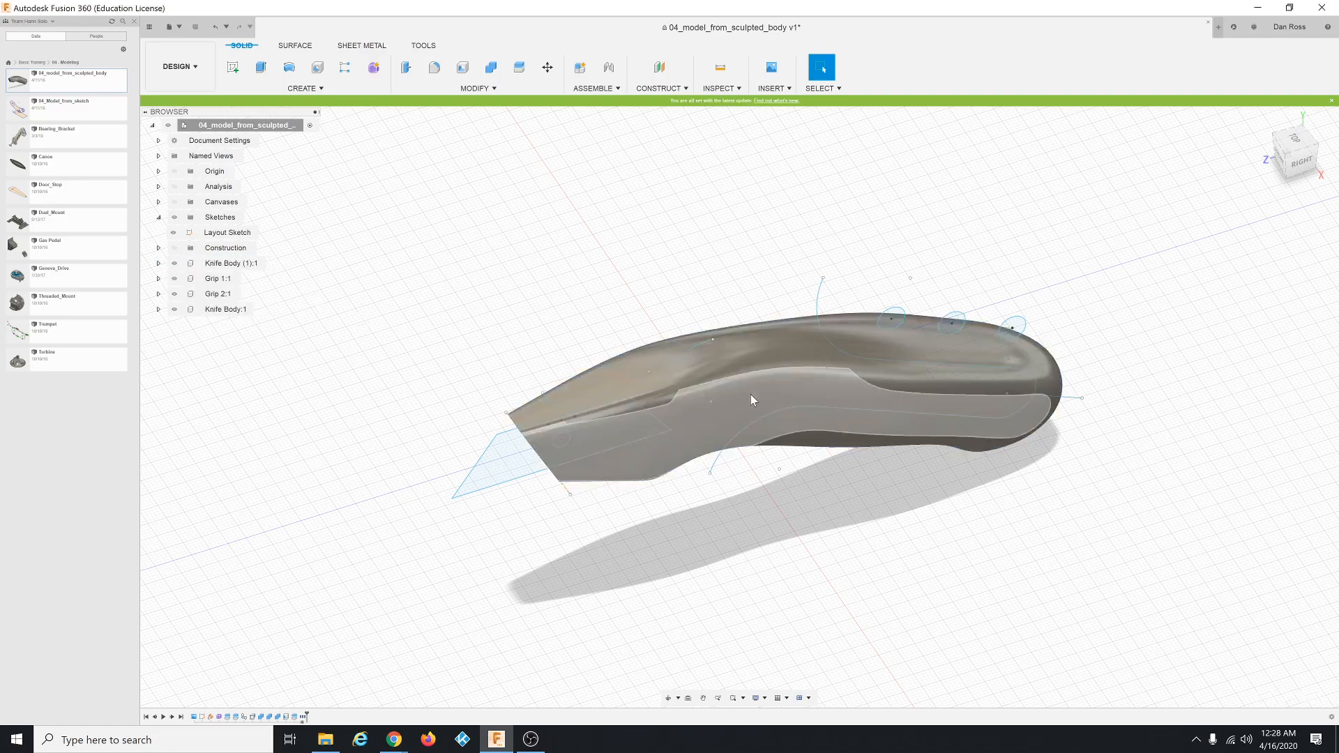
# Move the two Knife Body half components apart, one to each side of the grips.
pyautogui.moveTo(750, 395); pyautogui.dragTo(839, 500)
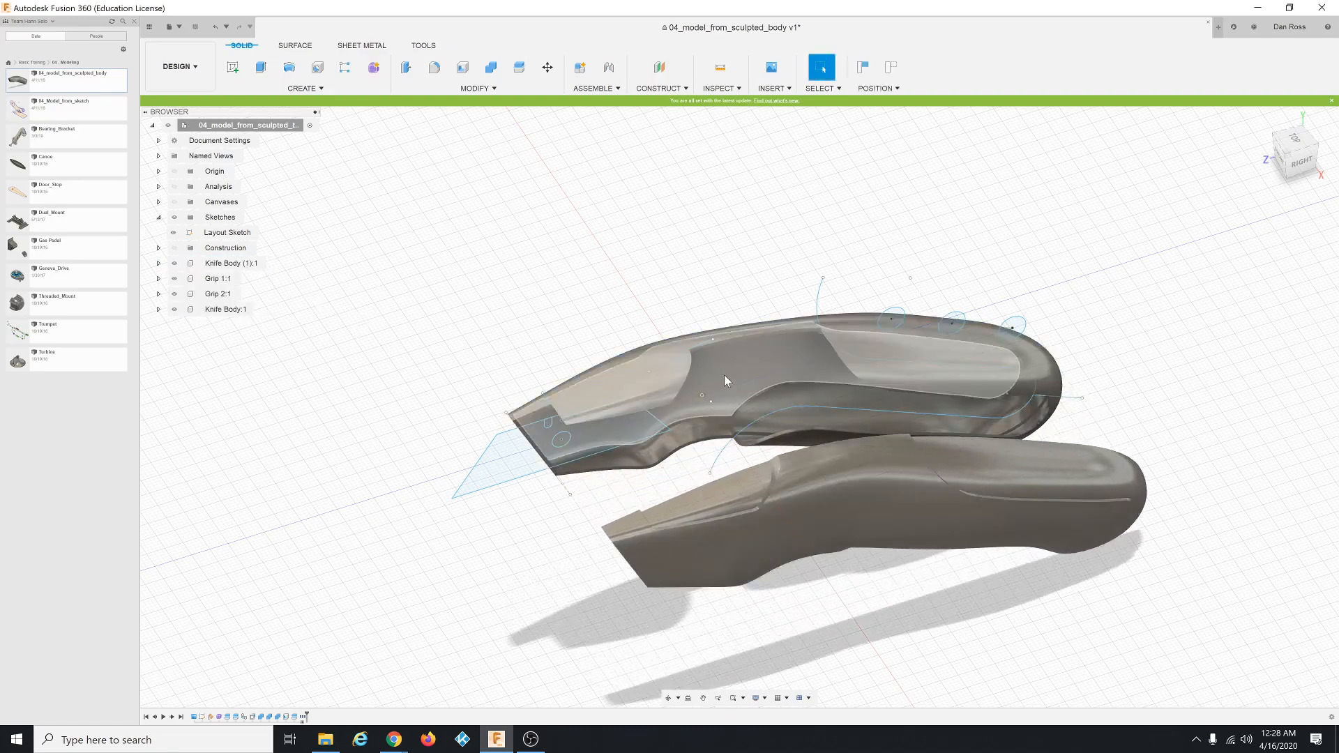
pyautogui.moveTo(724, 375); pyautogui.dragTo(654, 307)
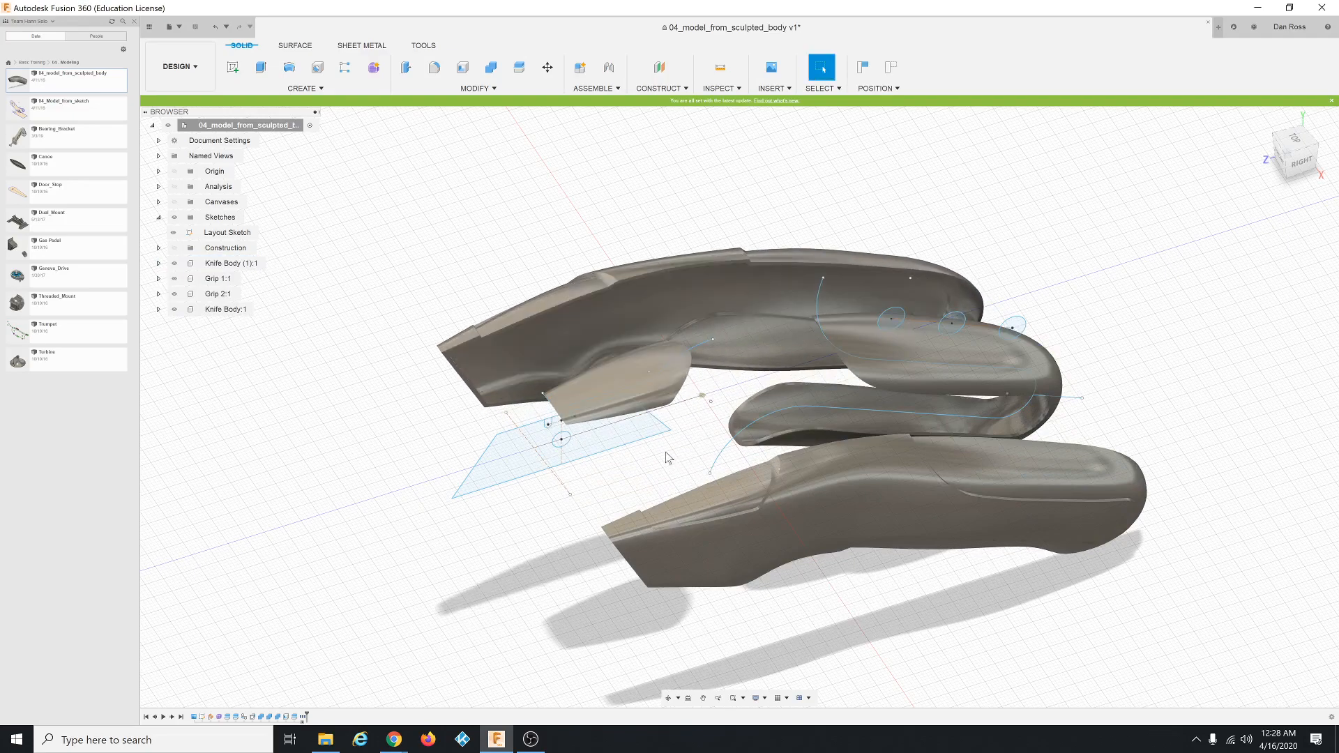
# Examine the separated body halves and the two grips from several angles.
pyautogui.moveTo(667, 450)
pyautogui.keyDown('shift'); pyautogui.mouseDown(button='middle')
pyautogui.moveTo(706, 435)
pyautogui.moveTo(630, 369)
pyautogui.moveTo(663, 381)
pyautogui.moveTo(748, 470)
pyautogui.moveTo(800, 588)
pyautogui.moveTo(670, 460)
pyautogui.mouseUp(button='middle'); pyautogui.keyUp('shift')
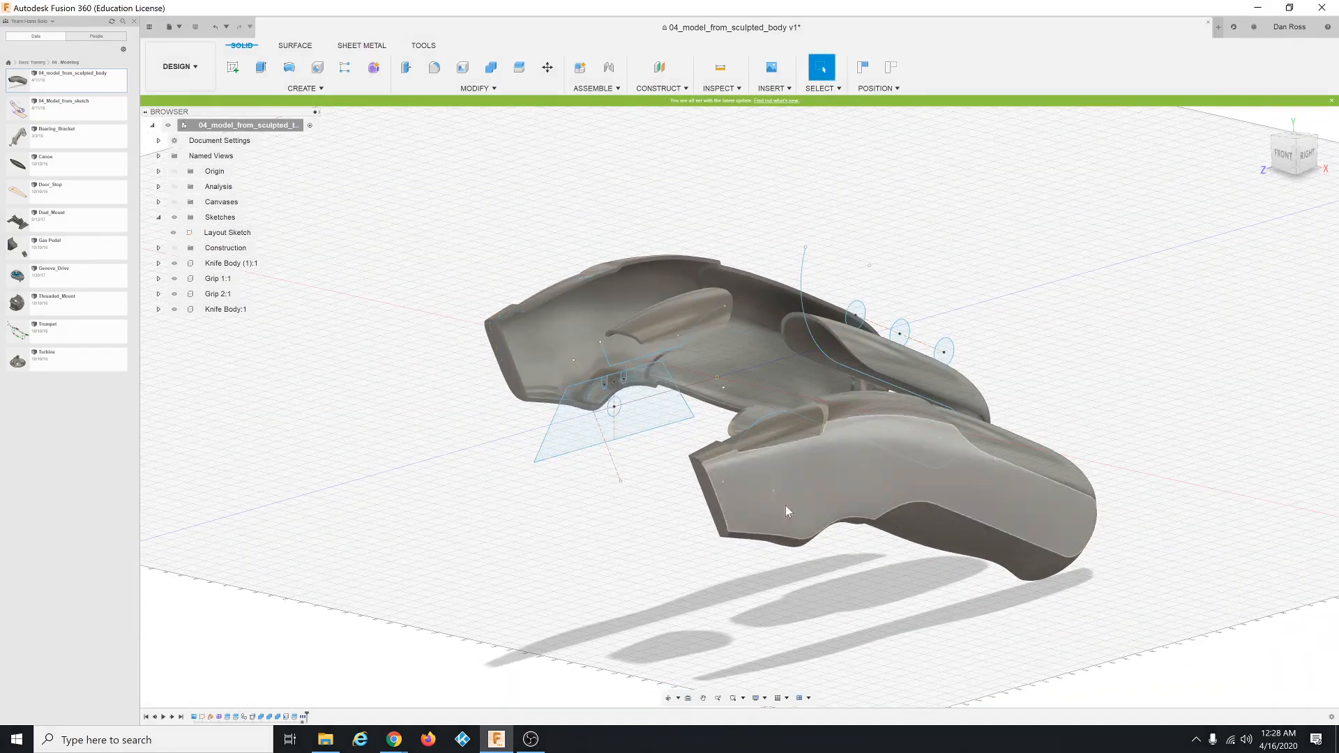
pyautogui.keyDown('shift'); pyautogui.moveTo(660, 482); pyautogui.dragTo(723, 496, button='middle'); pyautogui.keyUp('shift')
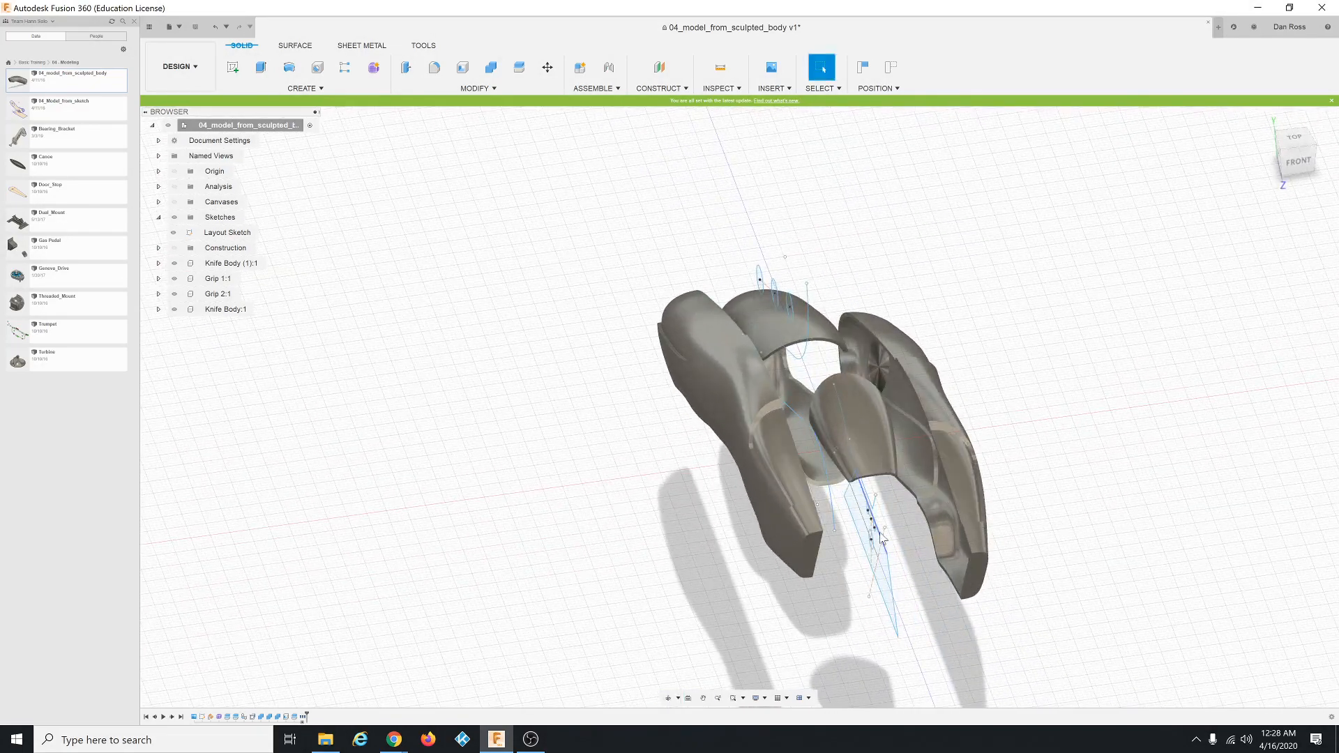
pyautogui.keyDown('shift'); pyautogui.moveTo(935, 520); pyautogui.dragTo(825, 534, button='middle'); pyautogui.keyUp('shift')
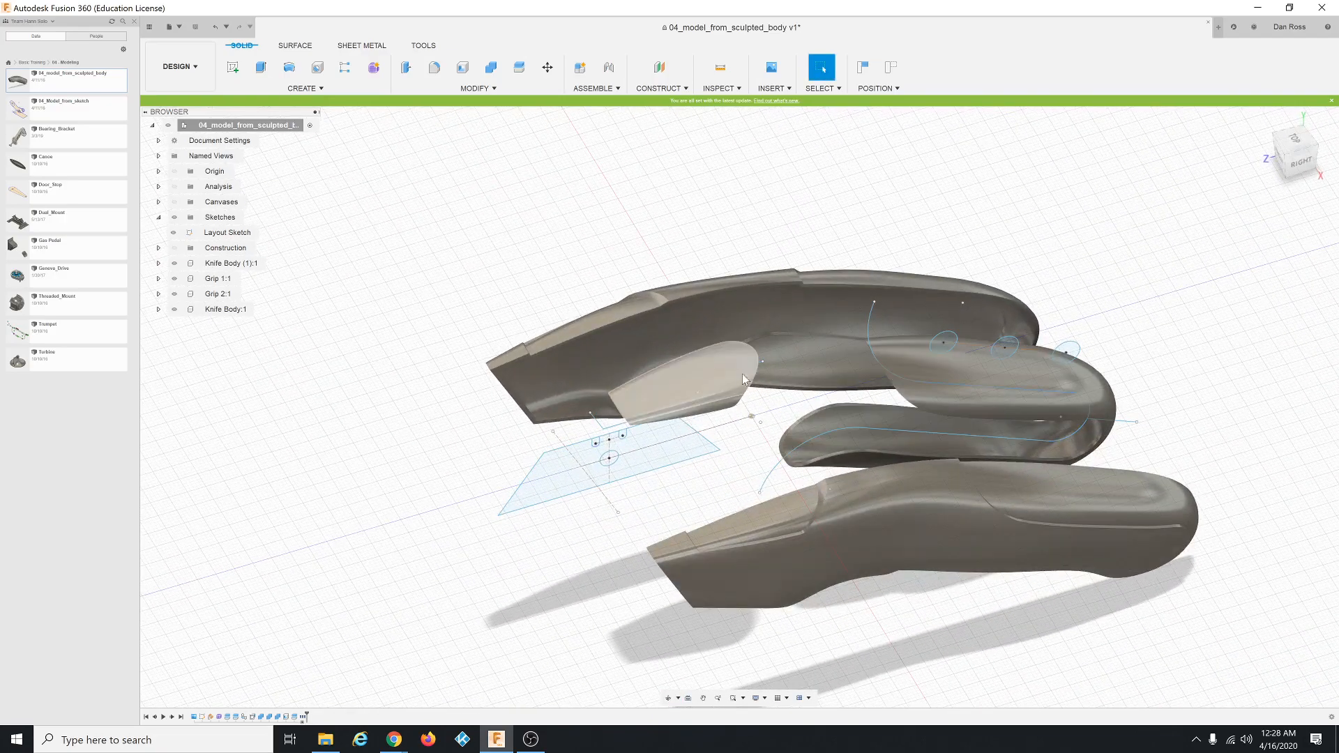
pyautogui.scroll(-1, 1053, 401)
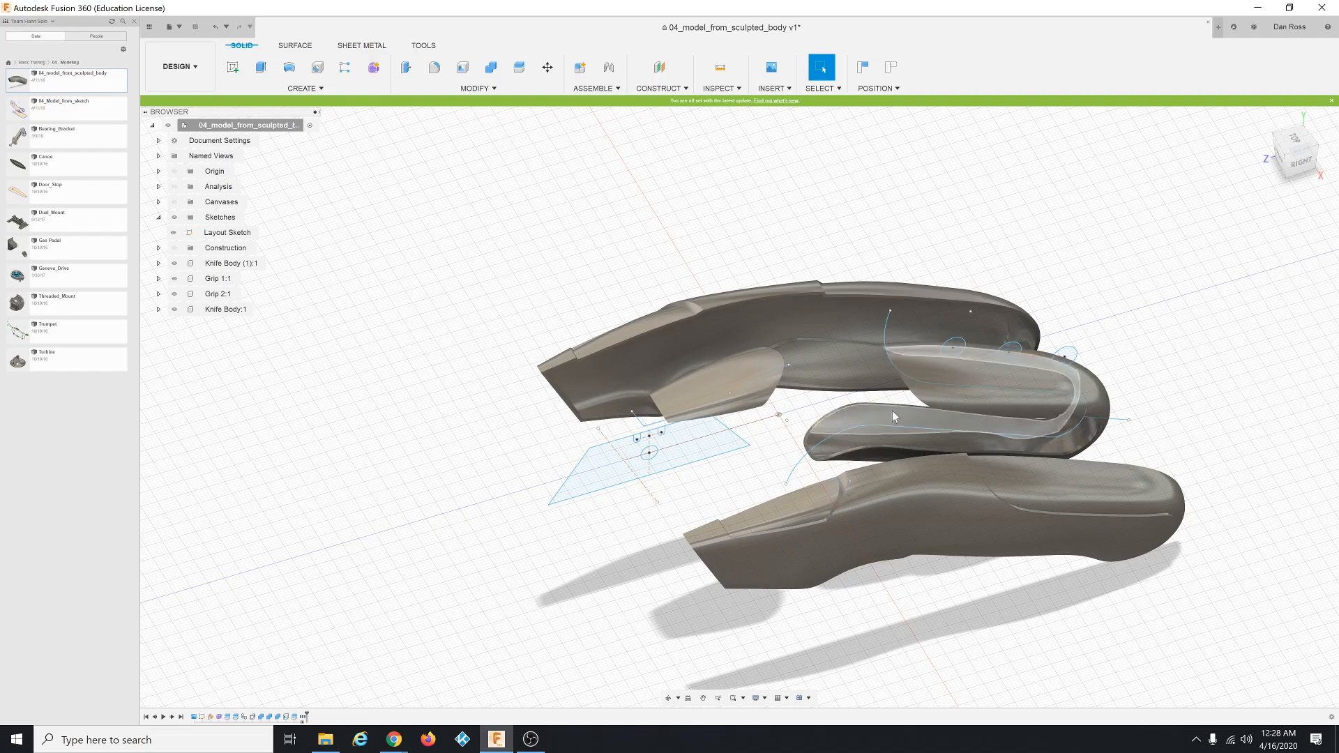
pyautogui.scroll(-1, 1108, 495)
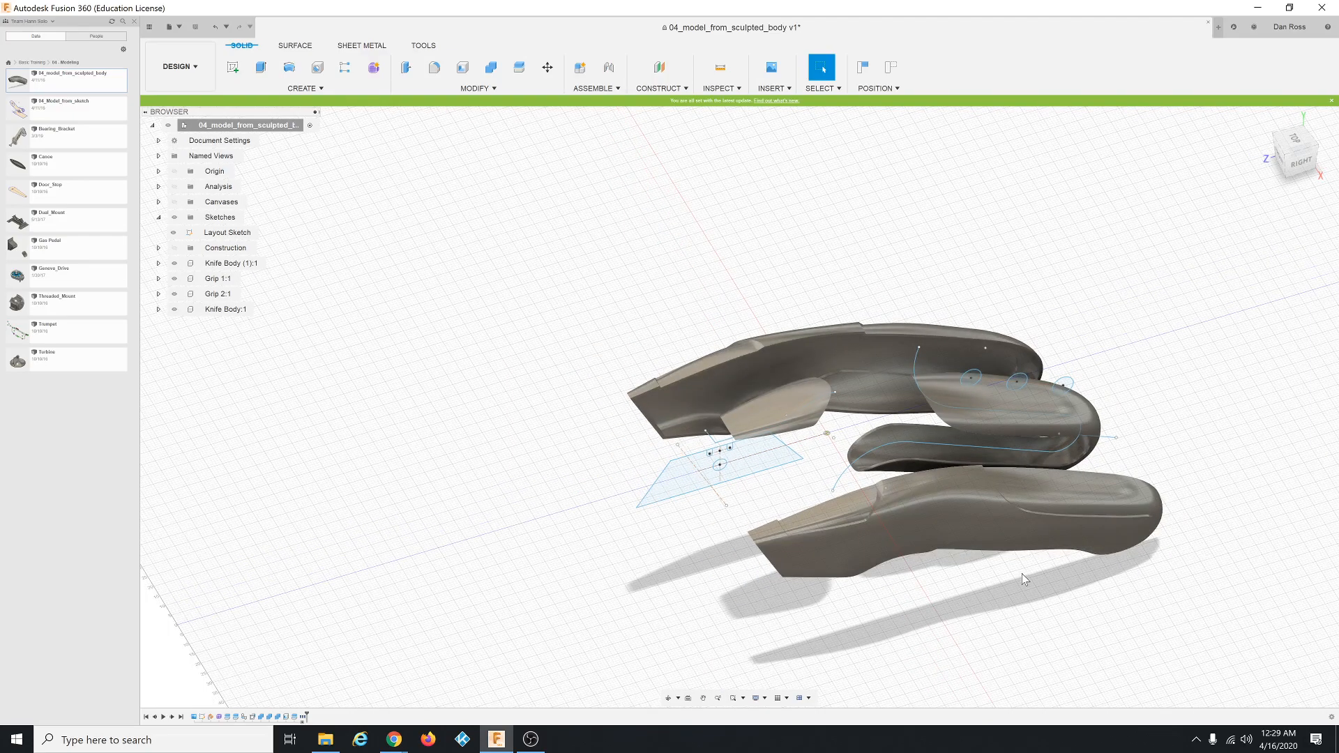
pyautogui.scroll(4, 1022, 573)
pyautogui.moveTo(1019, 564)
pyautogui.keyDown('shift'); pyautogui.mouseDown(button='middle')
pyautogui.moveTo(1024, 551)
pyautogui.moveTo(1033, 564)
pyautogui.mouseUp(button='middle'); pyautogui.keyUp('shift')
pyautogui.press('Escape')
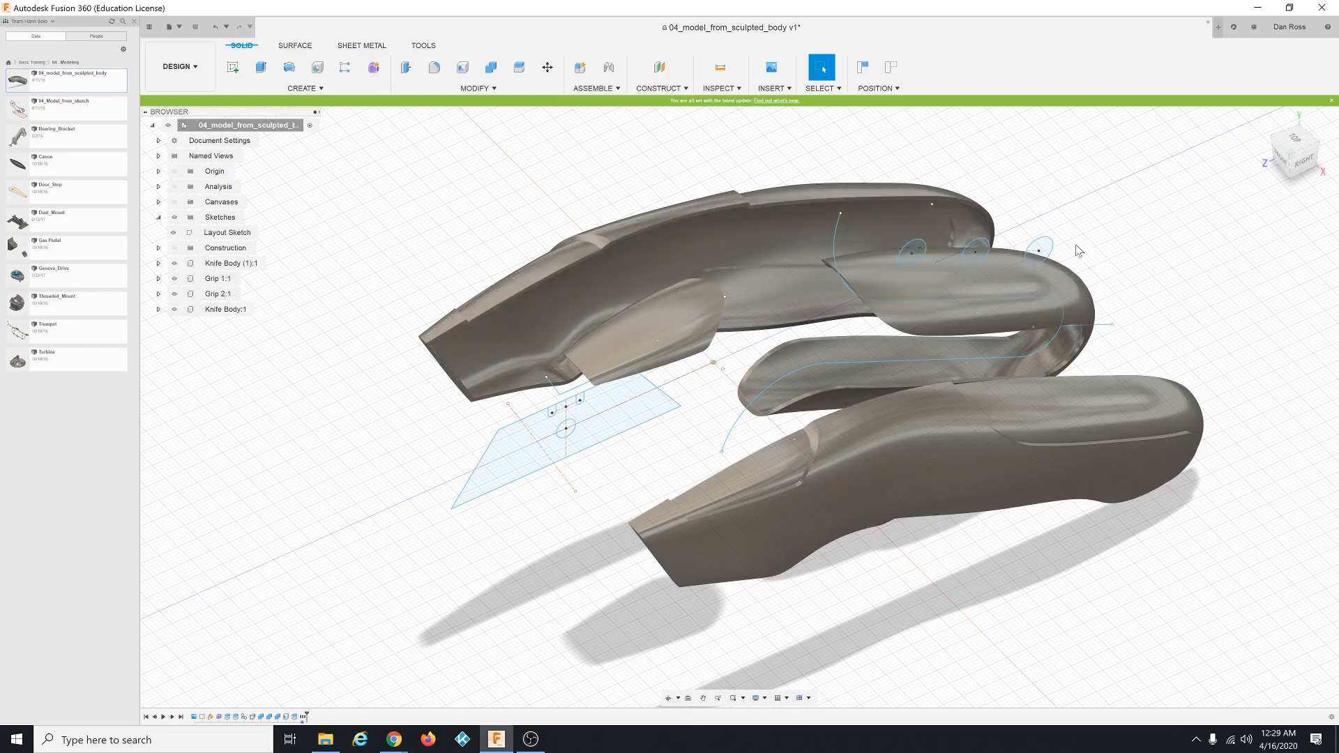
# Toggle the visibility of the Layout Sketch to compare the separated parts with and without it.
pyautogui.click(176, 234)
pyautogui.click(174, 233)
pyautogui.click(174, 233)
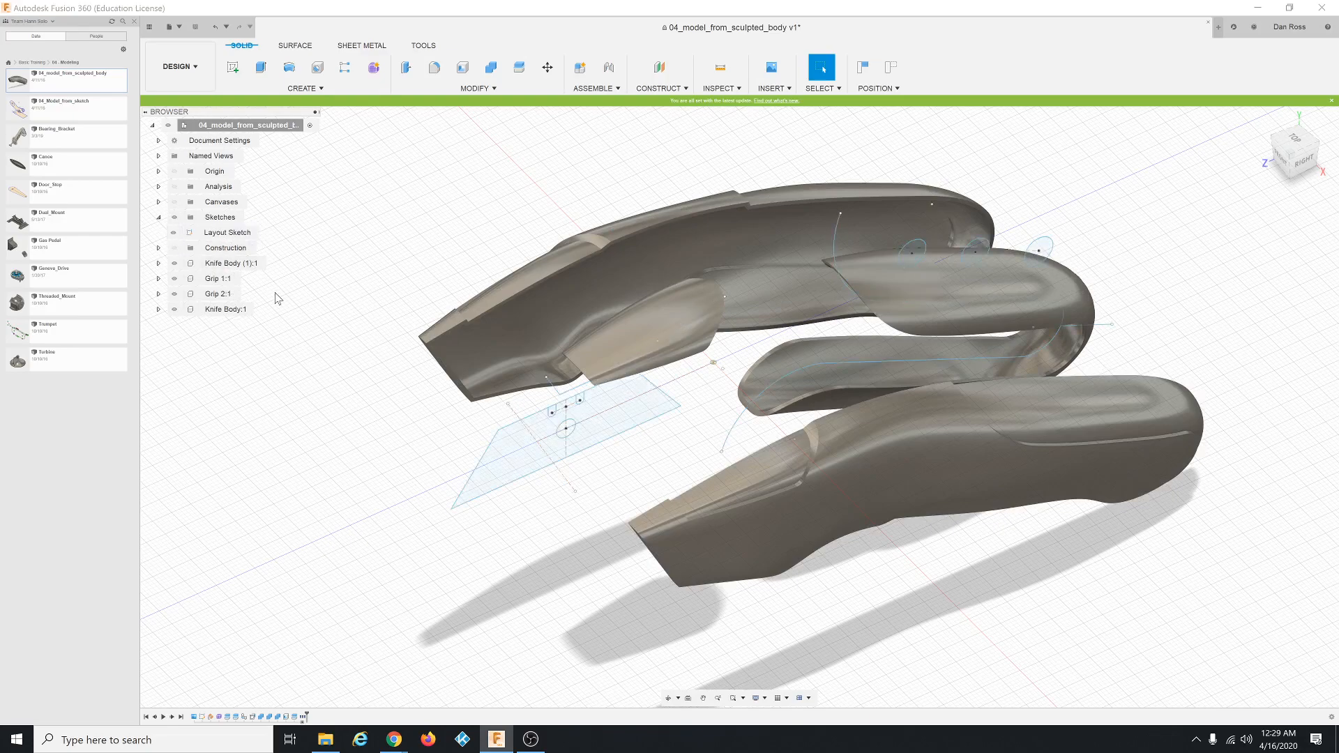